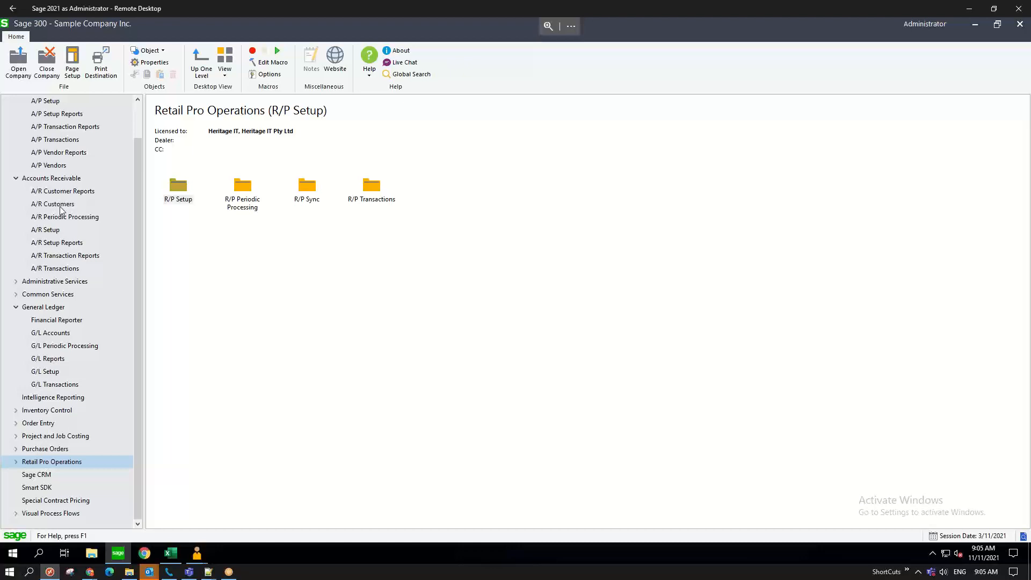
- Open the A/R Customers folder under Accounts Receivable in the navigation tree
{"action": "left_click", "coordinate": [309, 192]}
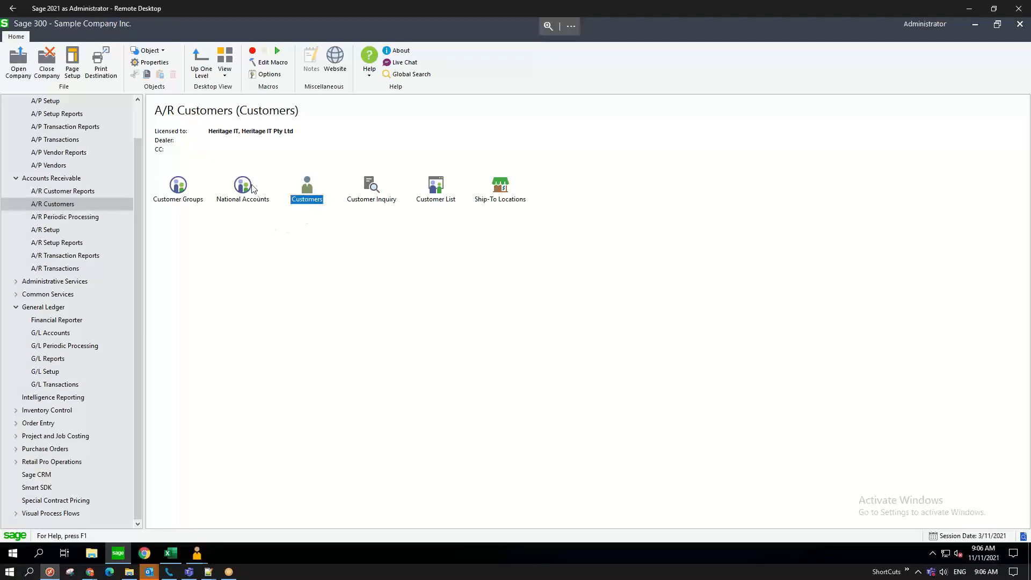
- Open national account maintenance and load national account WW
{"action": "double_click", "coordinate": [242, 200]}
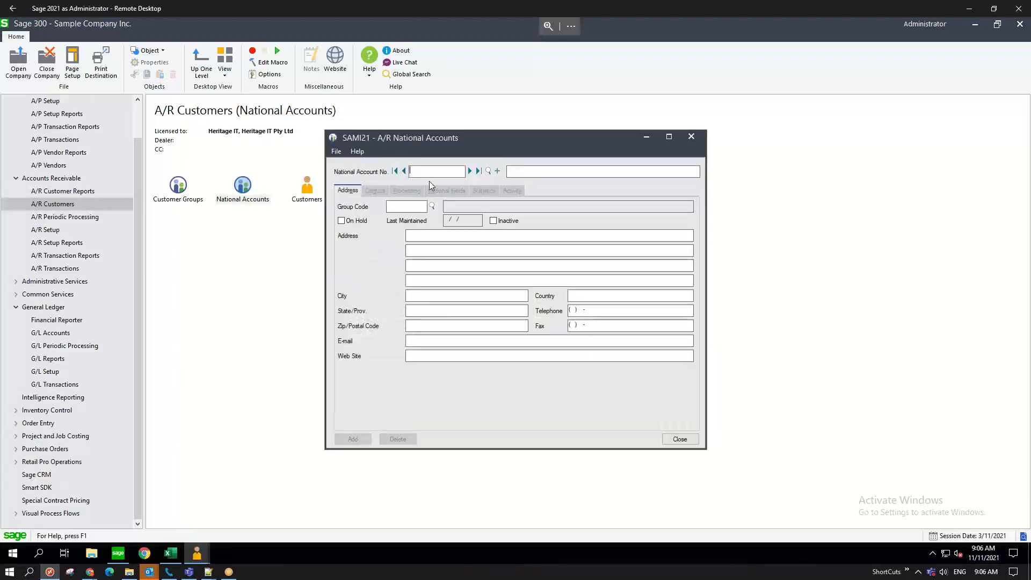
{"action": "type", "text": "WW"}
{"action": "key", "text": "Tab"}
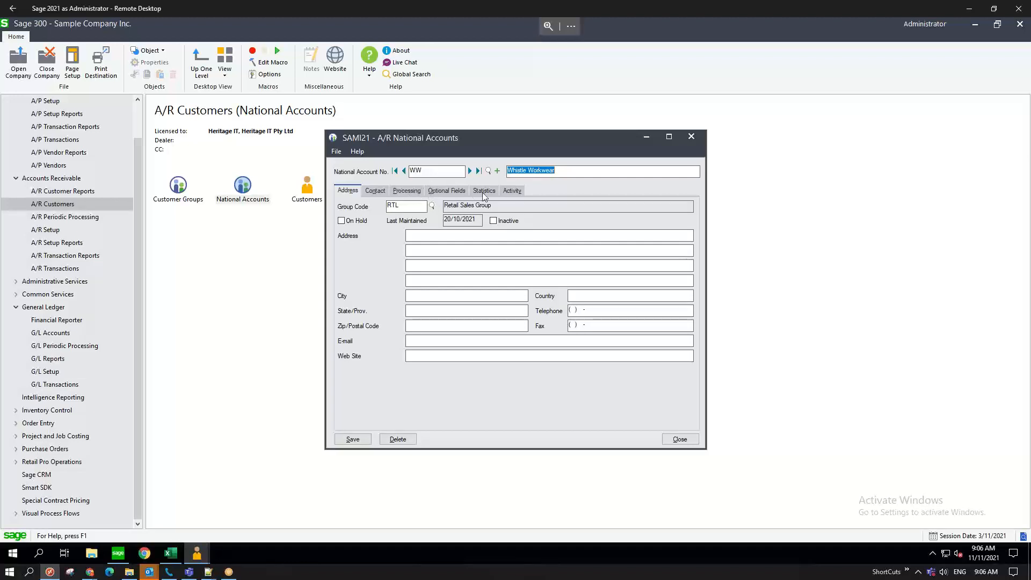
- Review account WW's Processing page (7,500.00 credit limit), Activity and Statistics pages
{"action": "left_click", "coordinate": [399, 191]}
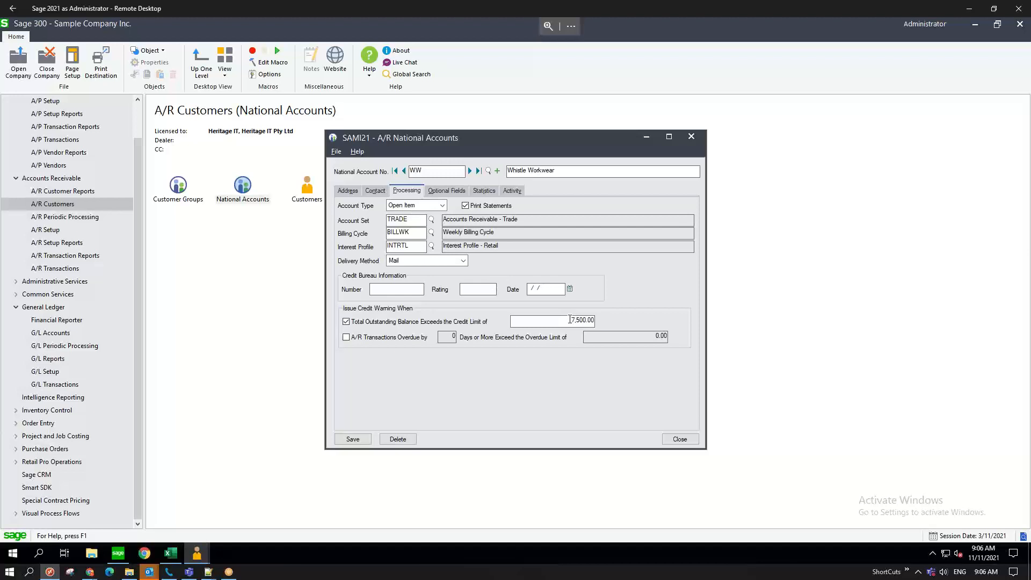
{"action": "left_click_drag", "start_coordinate": [589, 320], "coordinate": [561, 319]}
{"action": "left_click", "coordinate": [512, 191]}
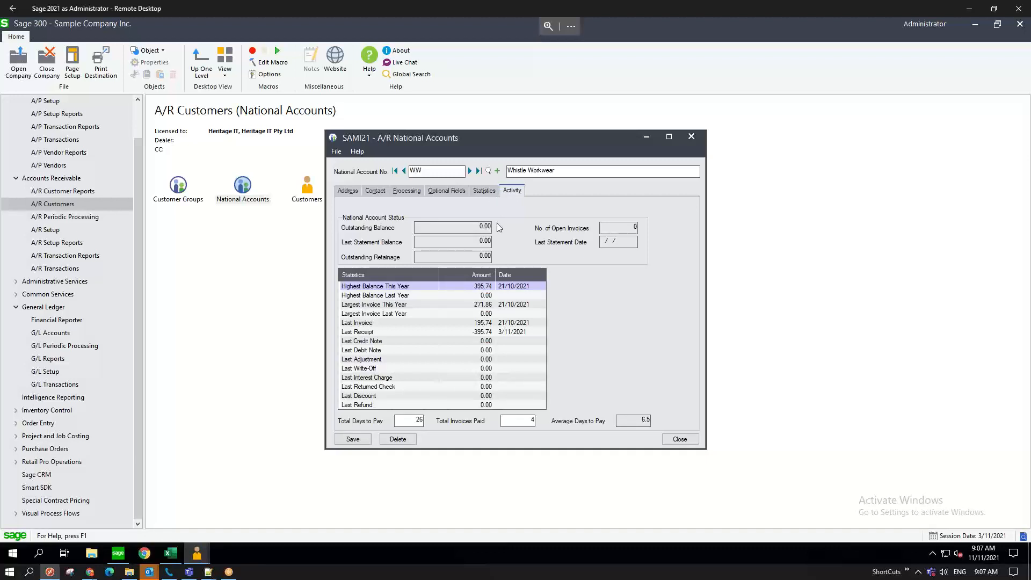
{"action": "left_click", "coordinate": [485, 192]}
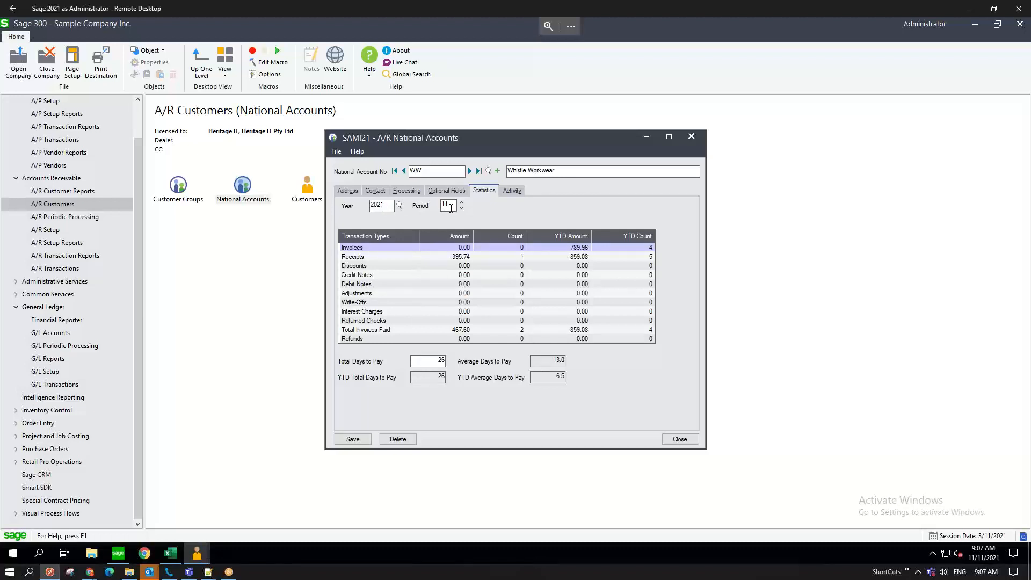
- Open customer maintenance and look up customers whose numbers start with WW
{"action": "double_click", "coordinate": [309, 194]}
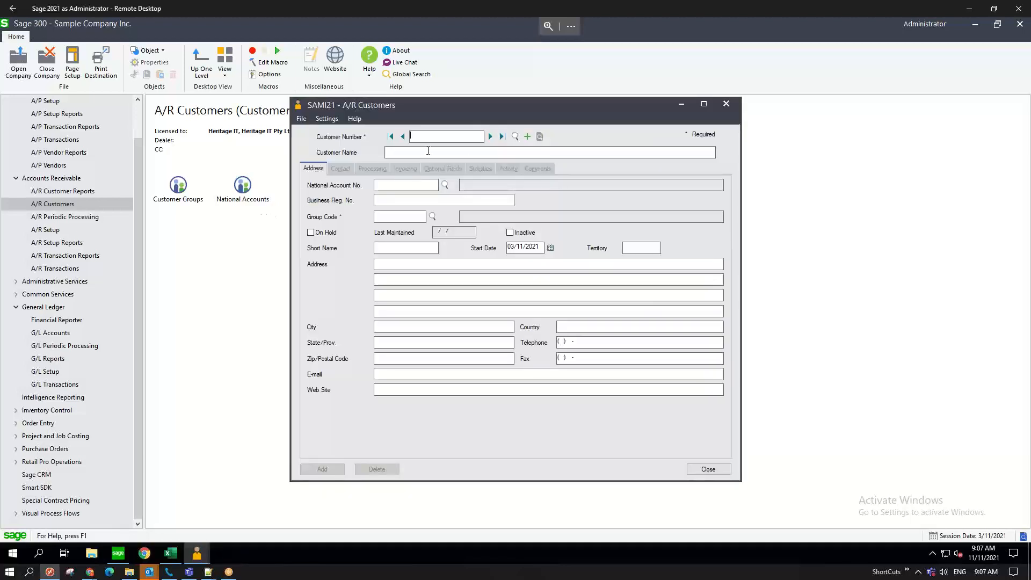
{"action": "type", "text": "WW"}
{"action": "key", "text": "F5"}
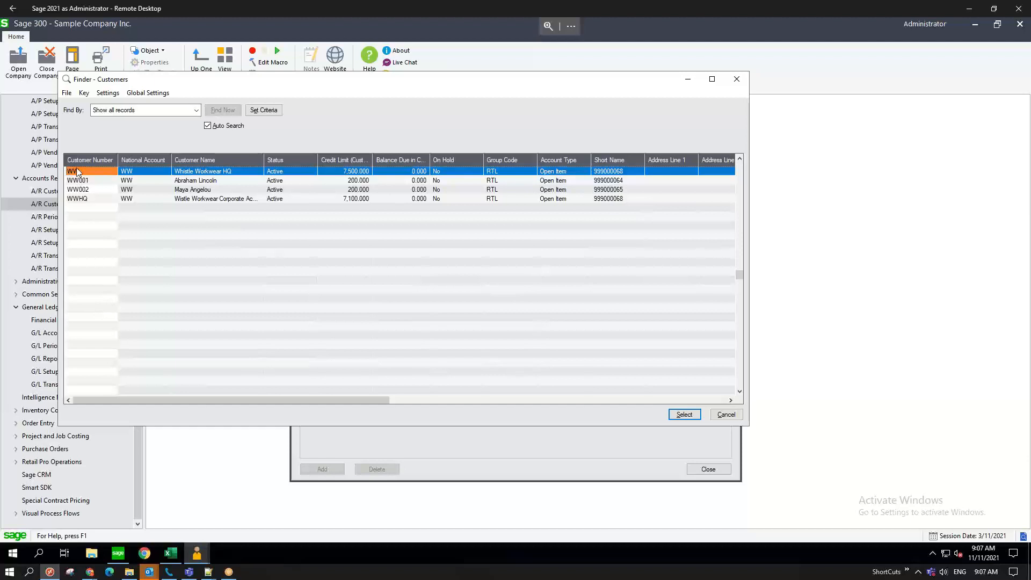
{"action": "left_click", "coordinate": [197, 115]}
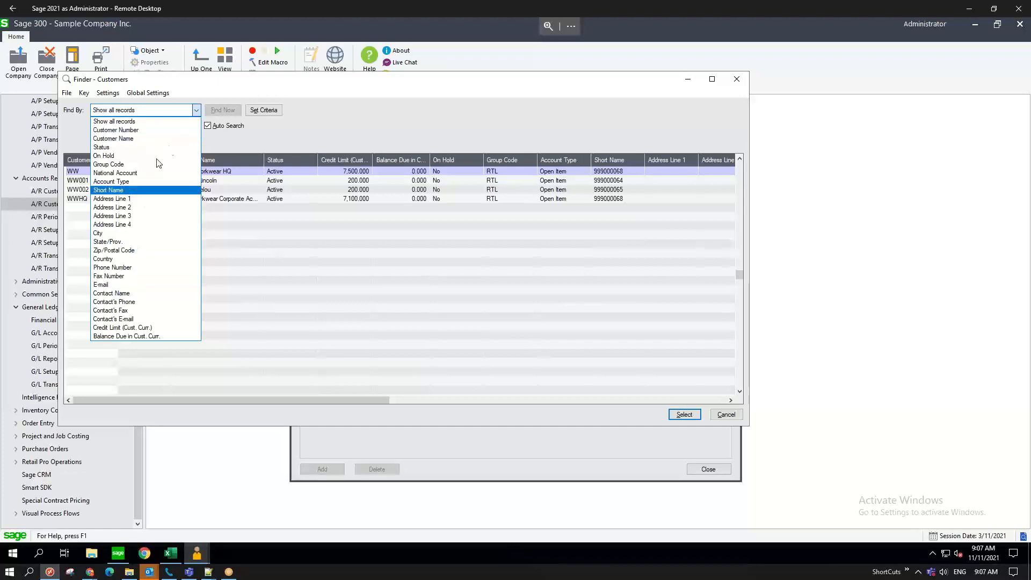
{"action": "left_click", "coordinate": [265, 141]}
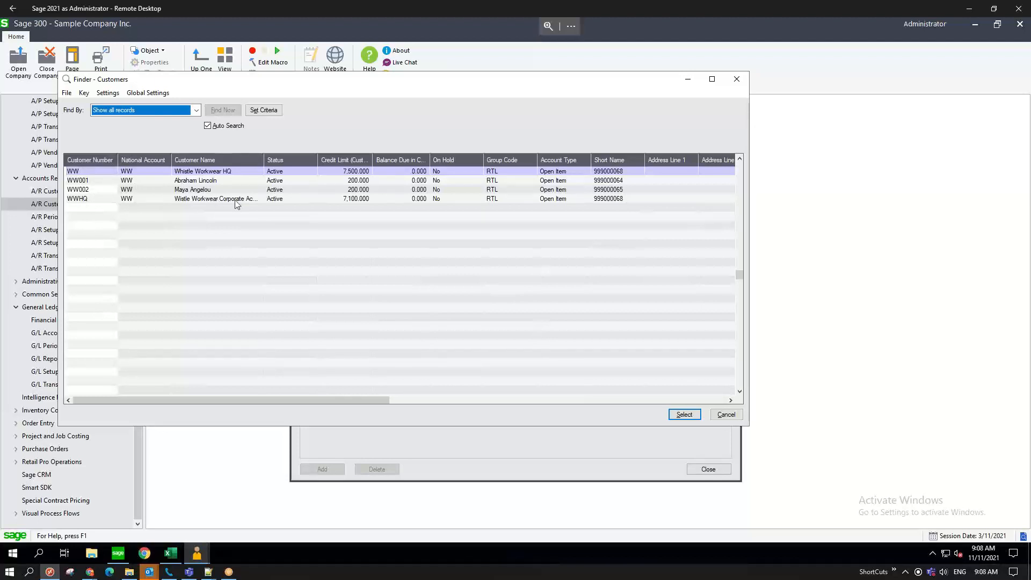
- Load customer WW001's record from the WW customer list
{"action": "left_click_drag", "start_coordinate": [268, 168], "coordinate": [291, 168]}
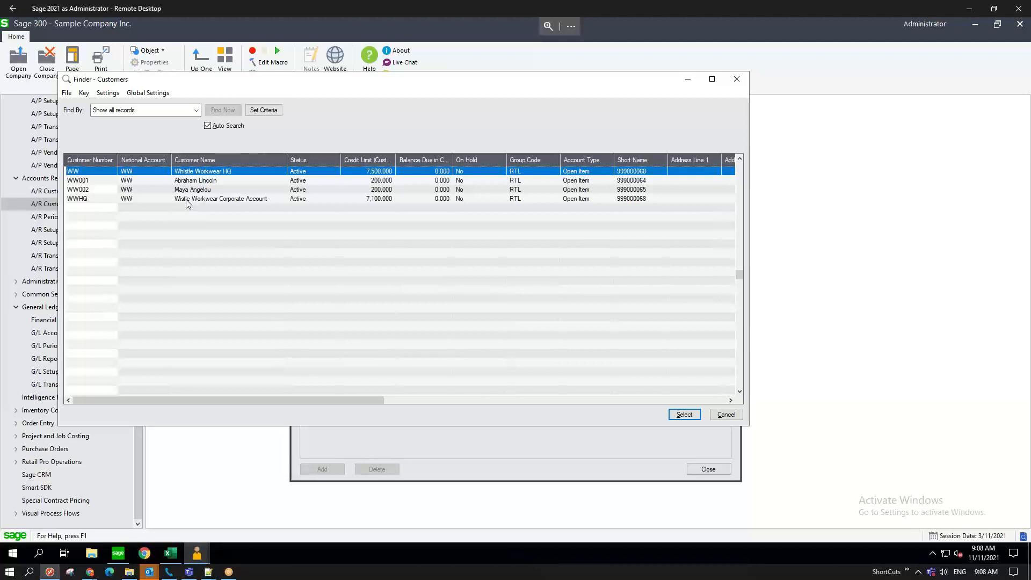
{"action": "left_click", "coordinate": [88, 180]}
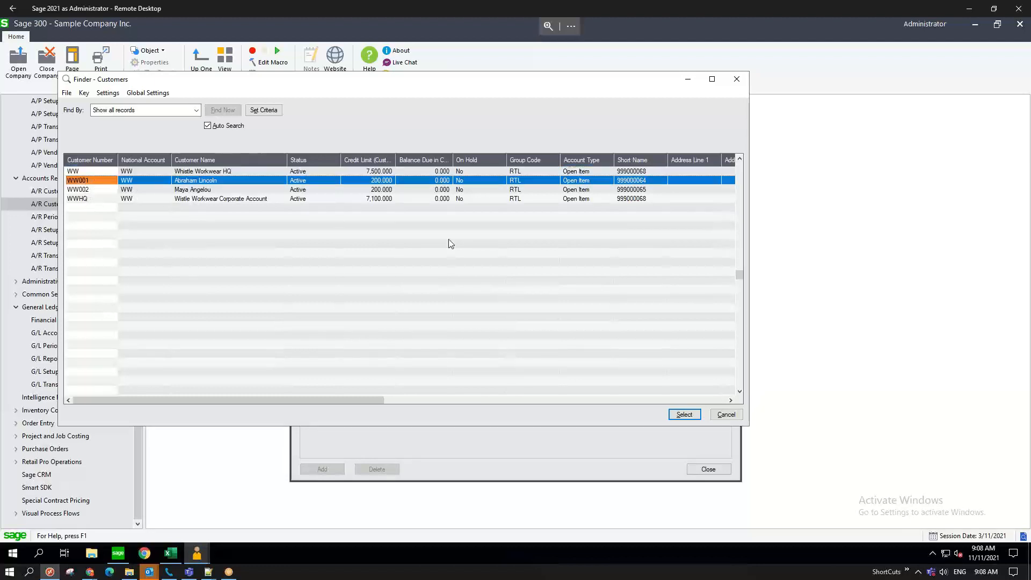
{"action": "left_click", "coordinate": [695, 414]}
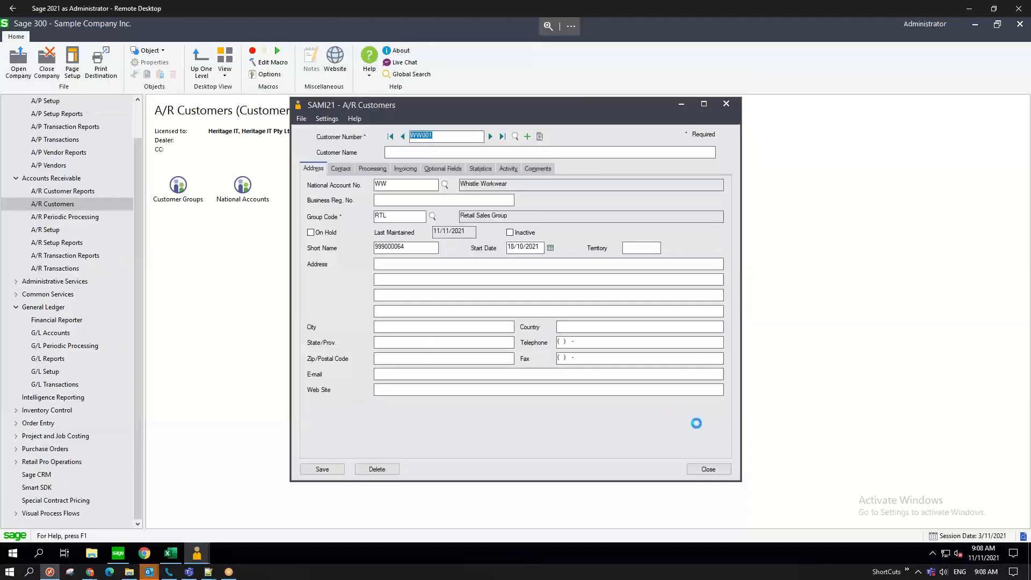
{"action": "left_click", "coordinate": [391, 184]}
- Create new customer WW003 and enter the customer's name
{"action": "left_click", "coordinate": [527, 137]}
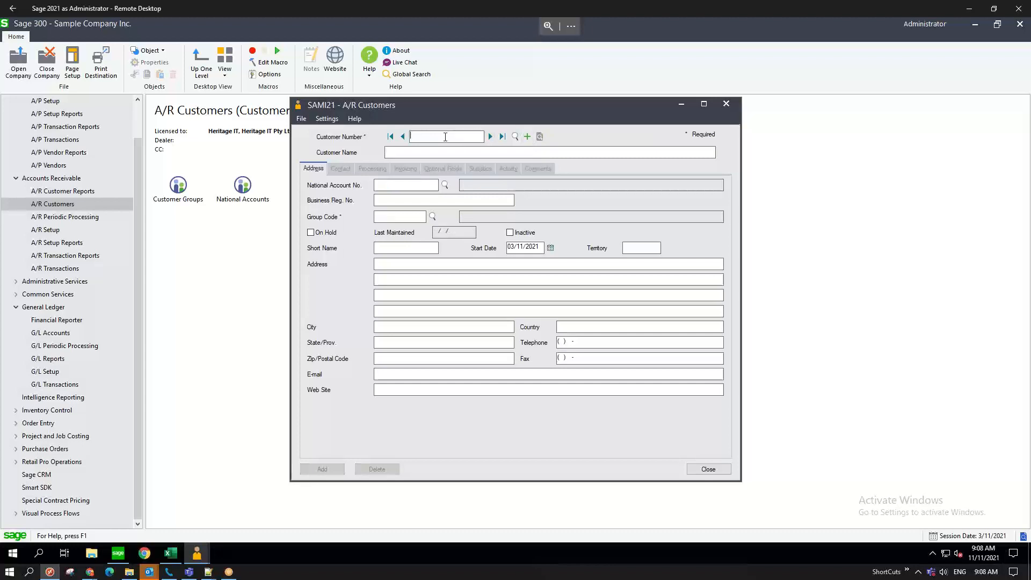
{"action": "type", "text": "WW003"}
{"action": "key", "text": "Tab"}
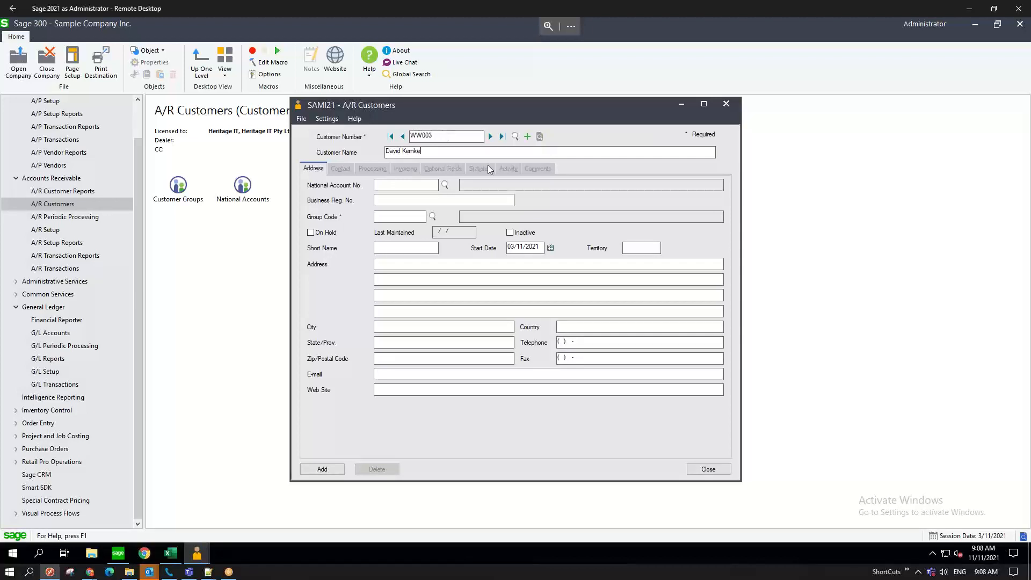
- Link customer WW003 to the WW Whistle Workwear national account
{"action": "left_click", "coordinate": [446, 186]}
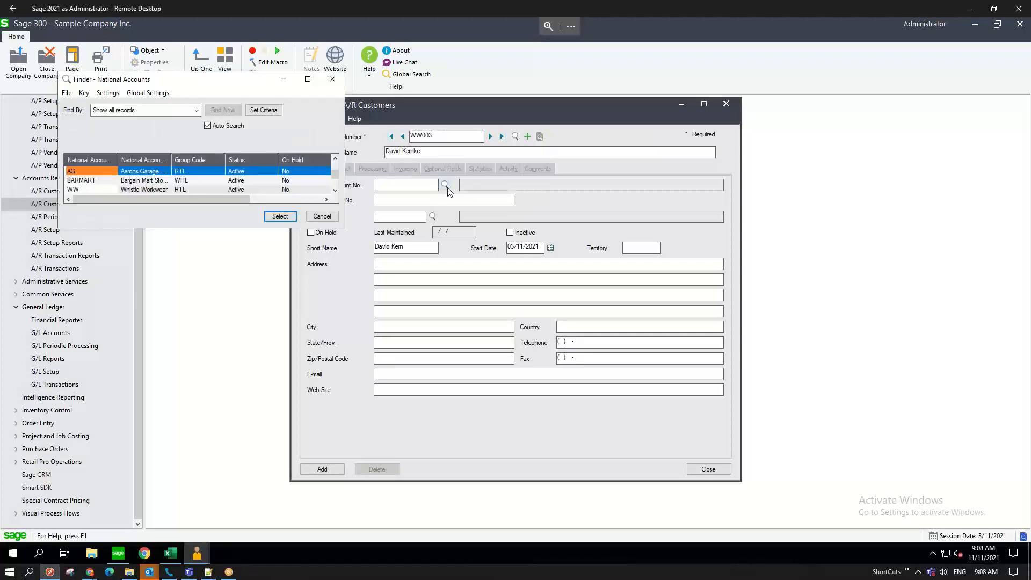
{"action": "left_click", "coordinate": [85, 189]}
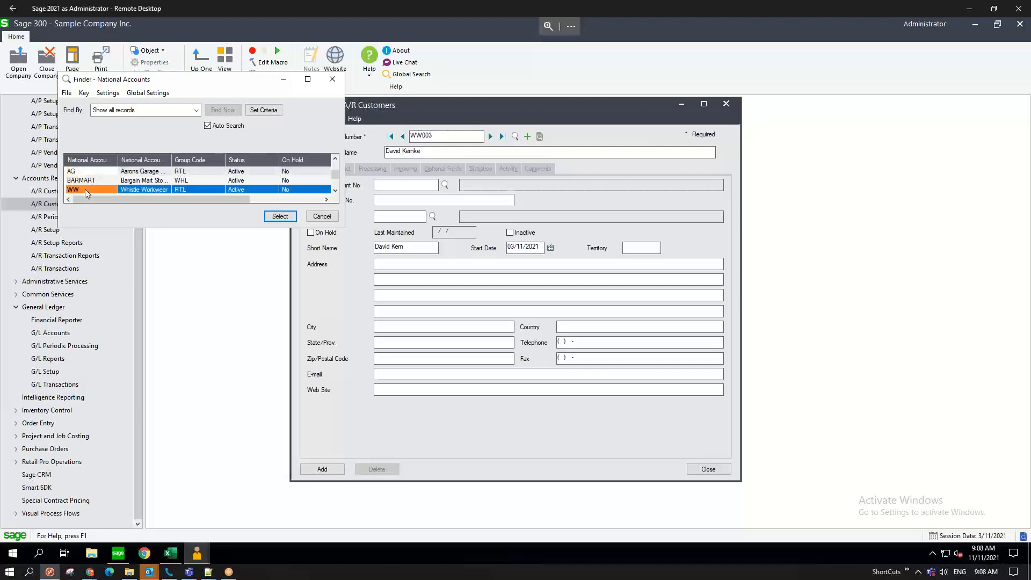
{"action": "left_click", "coordinate": [279, 216]}
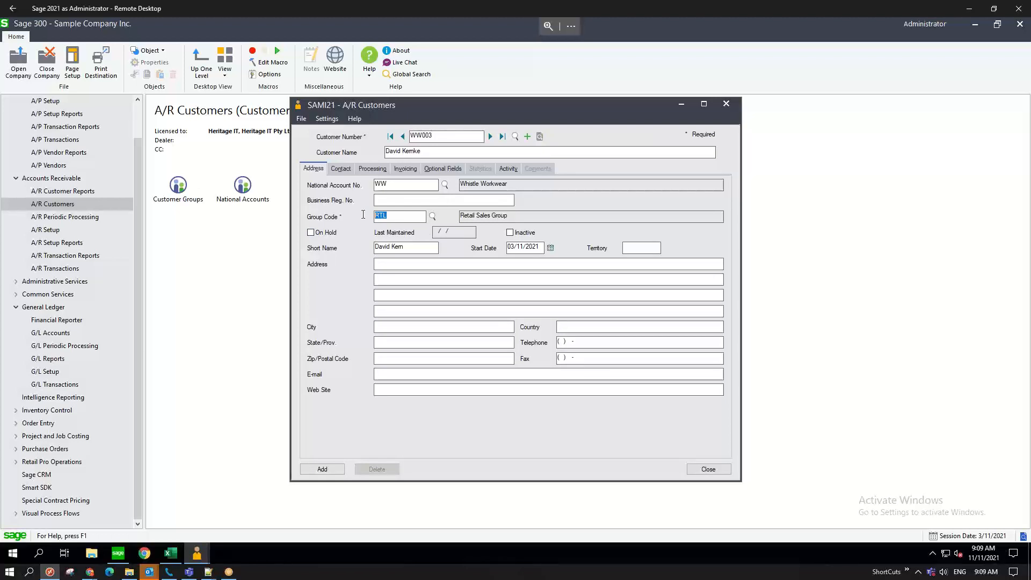
{"action": "left_click", "coordinate": [179, 189]}
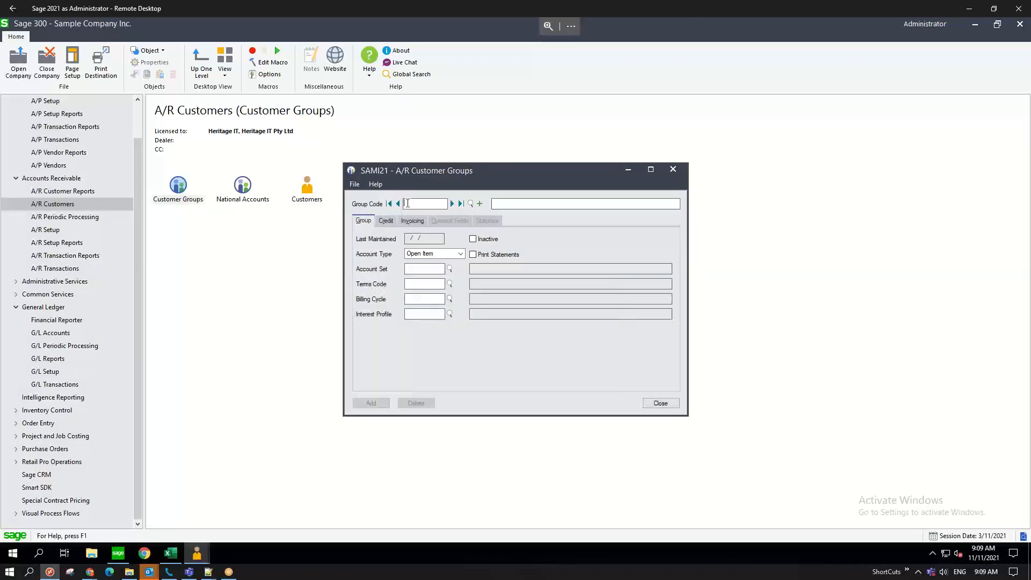
- Load the RTL customer group and inspect its INTRTL interest profile
{"action": "type", "text": "RTL"}
{"action": "key", "text": "Tab"}
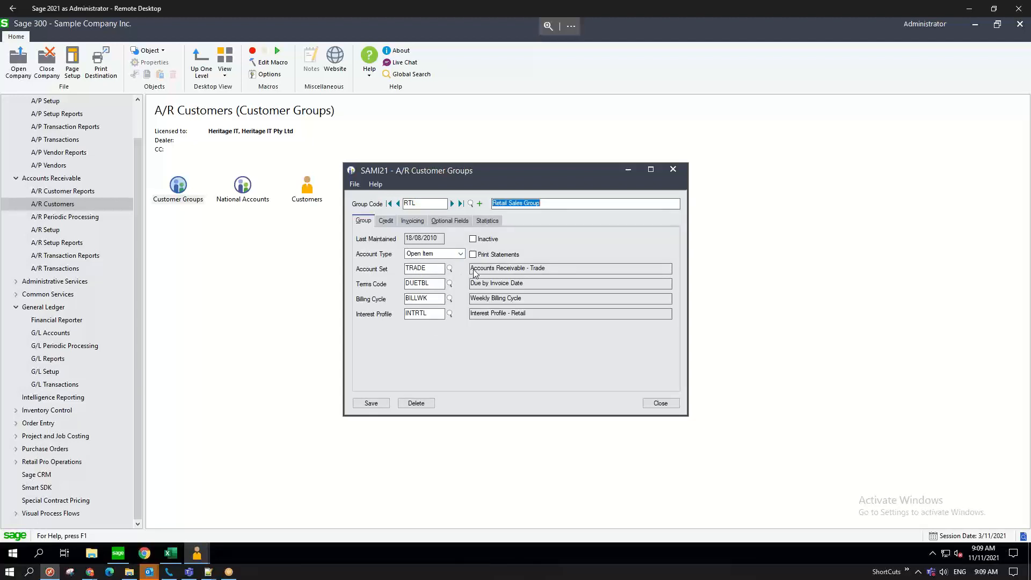
{"action": "left_click", "coordinate": [427, 283]}
{"action": "left_click", "coordinate": [414, 313]}
- Review the RTL group's credit and invoicing settings, browsing tax groups without changing any
{"action": "left_click", "coordinate": [391, 220]}
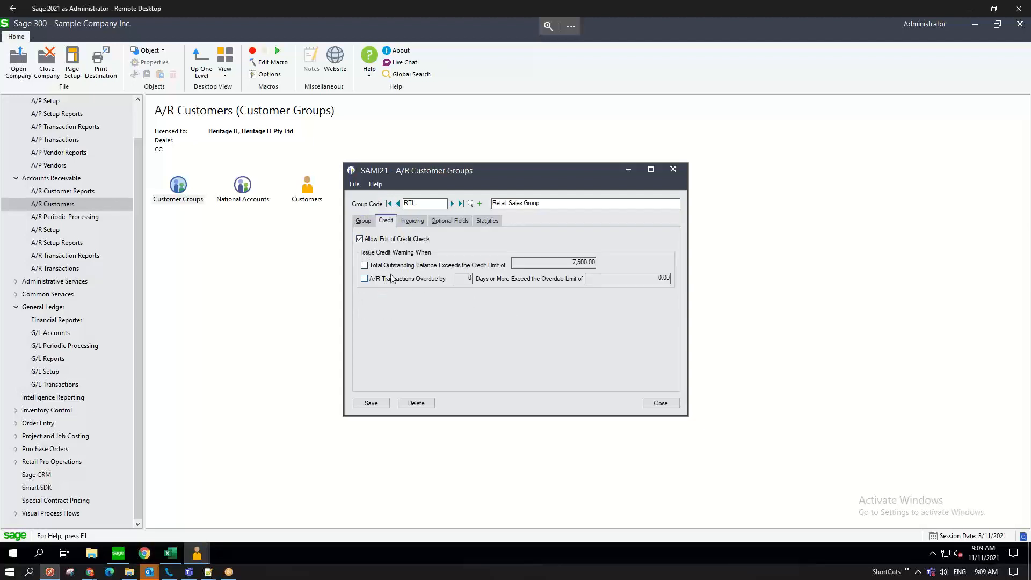
{"action": "left_click", "coordinate": [418, 221]}
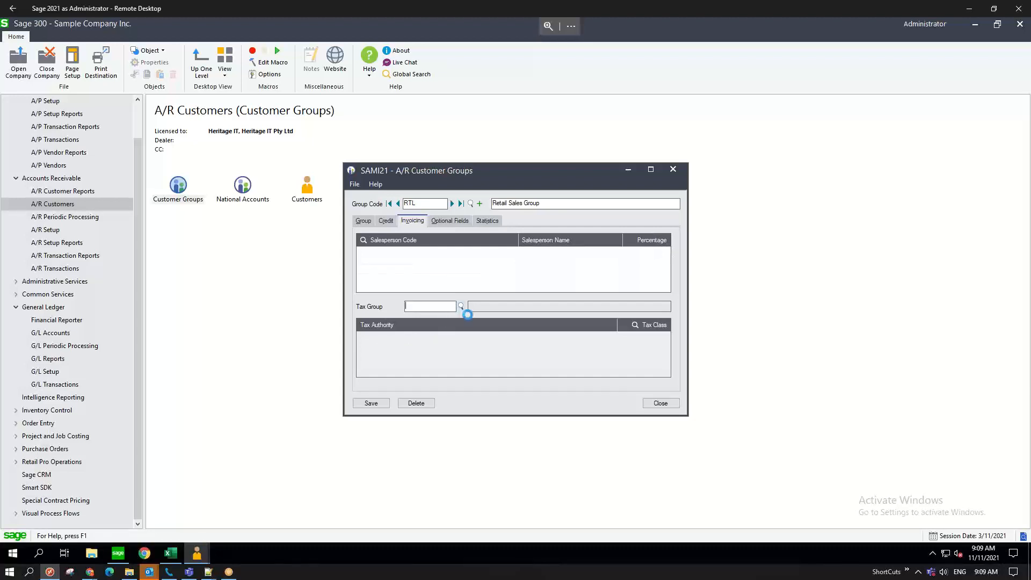
{"action": "left_click", "coordinate": [461, 306]}
{"action": "left_click", "coordinate": [81, 190]}
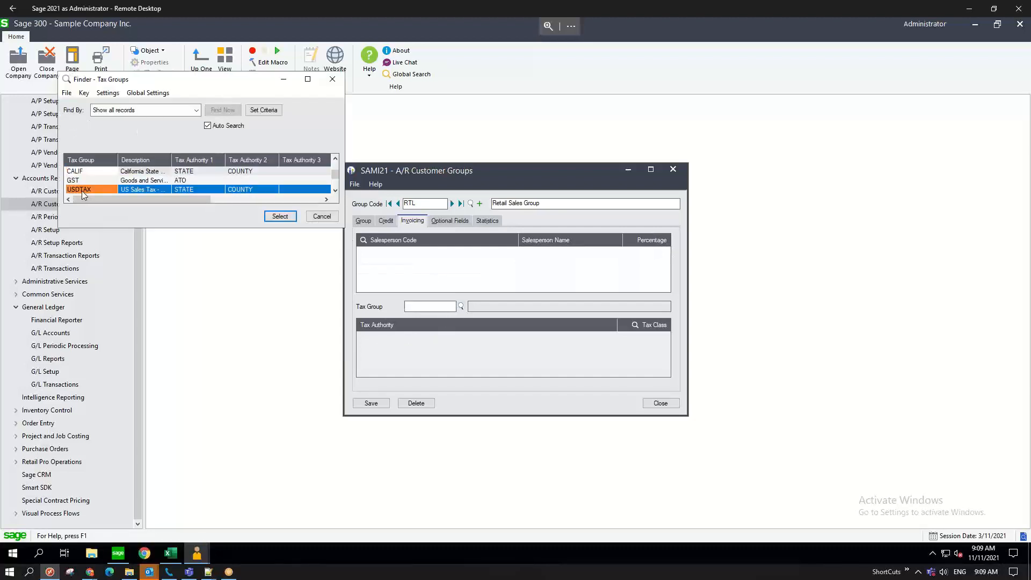
{"action": "left_click", "coordinate": [323, 216]}
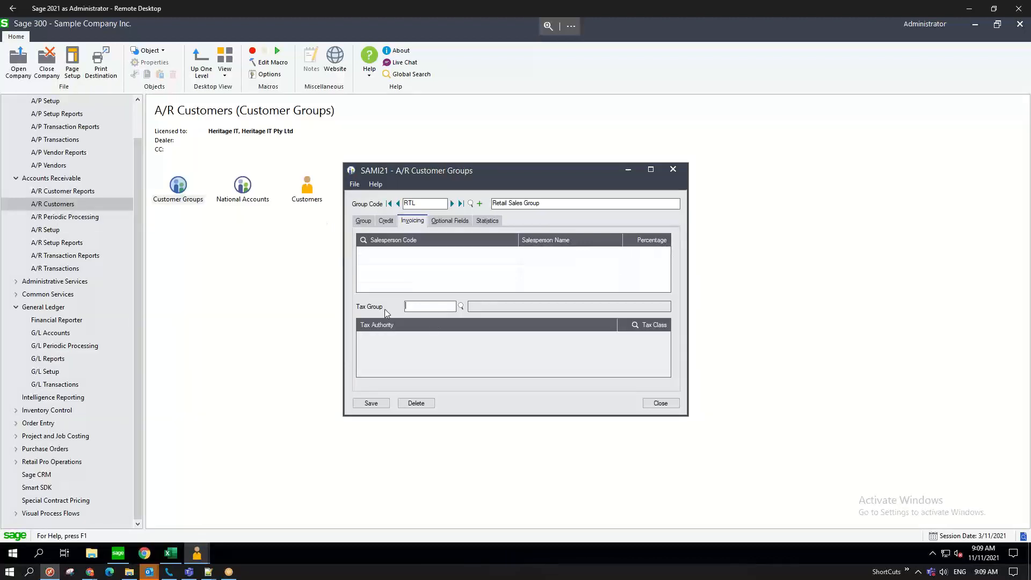
{"action": "left_click", "coordinate": [460, 306]}
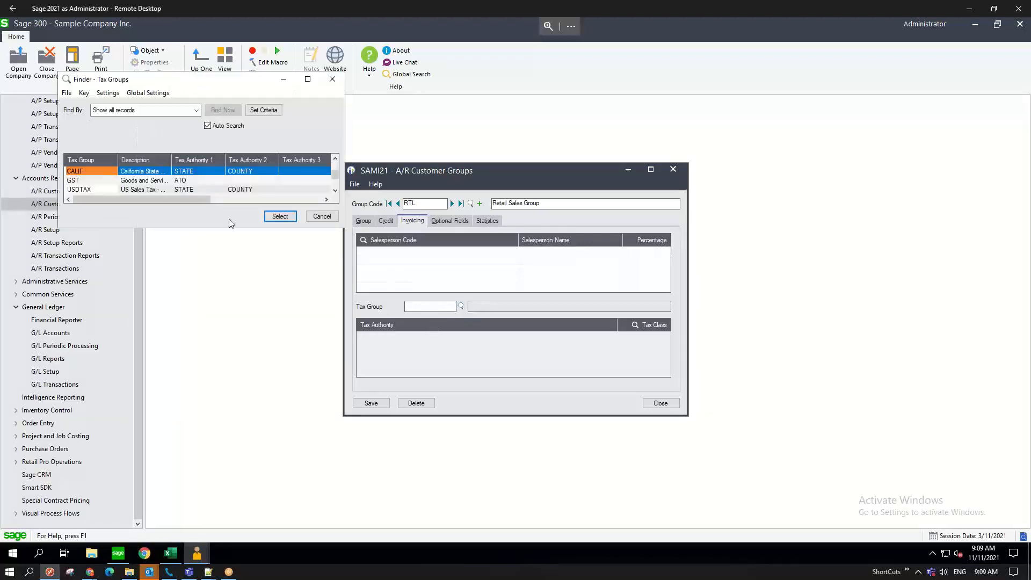
{"action": "left_click", "coordinate": [329, 218]}
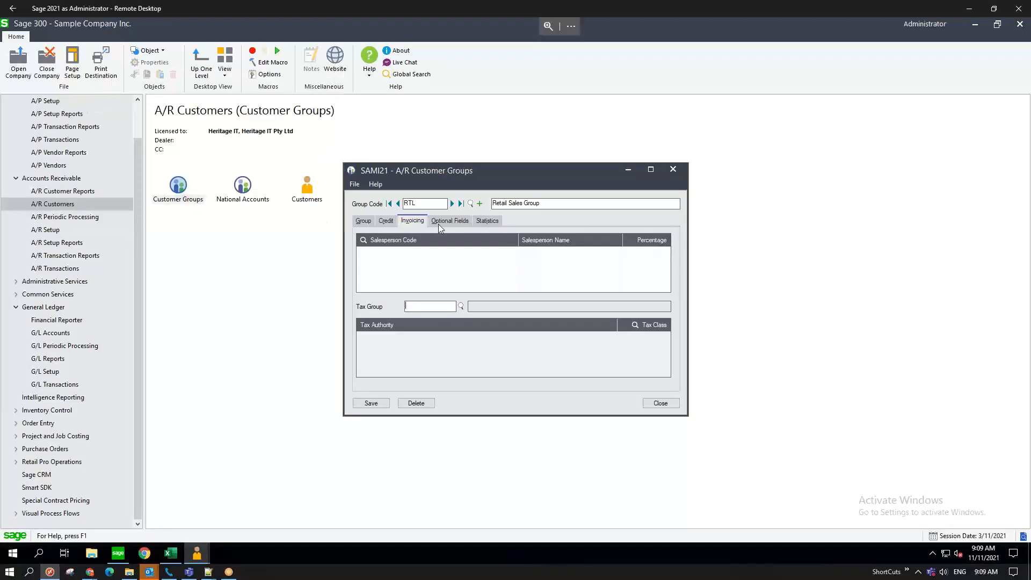
- Review the RTL group's optional fields and statistics, then close the group window
{"action": "left_click", "coordinate": [452, 220]}
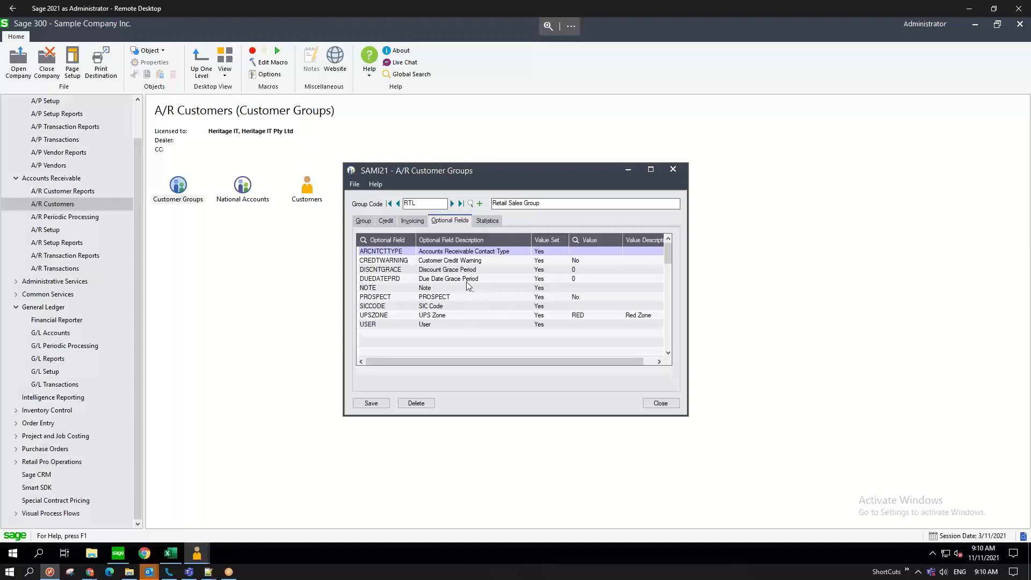
{"action": "left_click", "coordinate": [488, 222]}
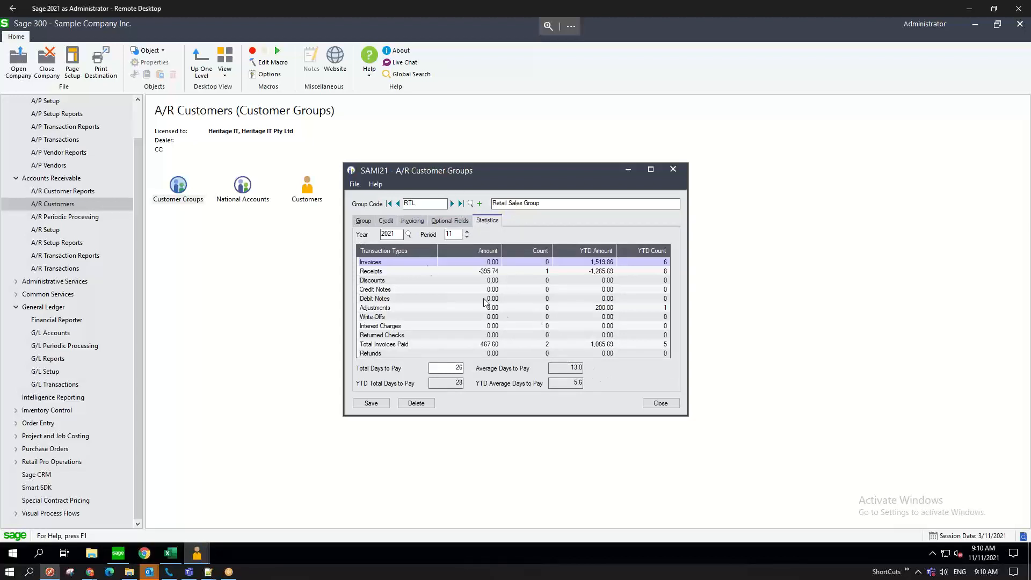
{"action": "left_click", "coordinate": [662, 403]}
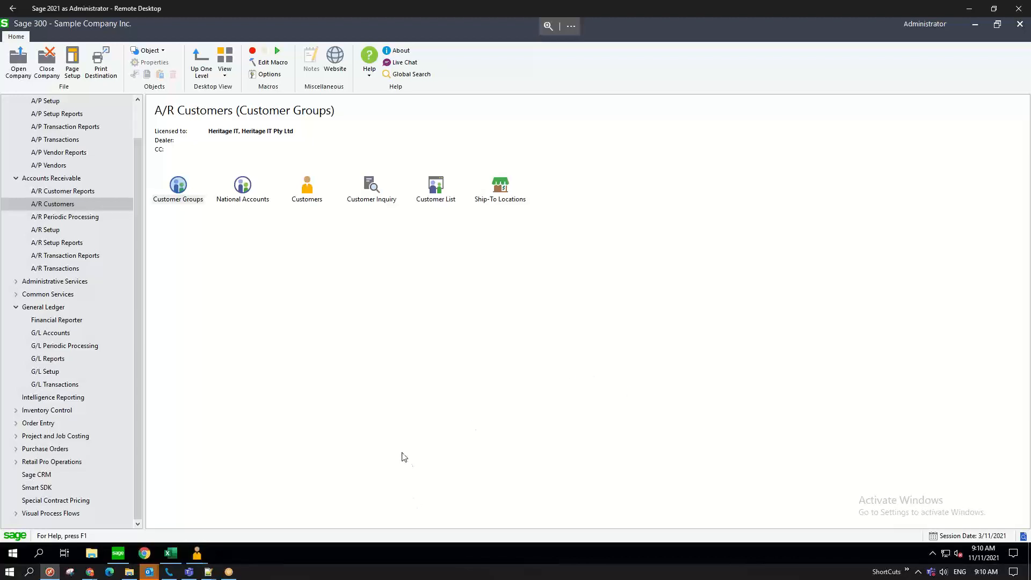
- Enter placeholder text in WW003's first address line, then show its Contact page
{"action": "double_click", "coordinate": [307, 189]}
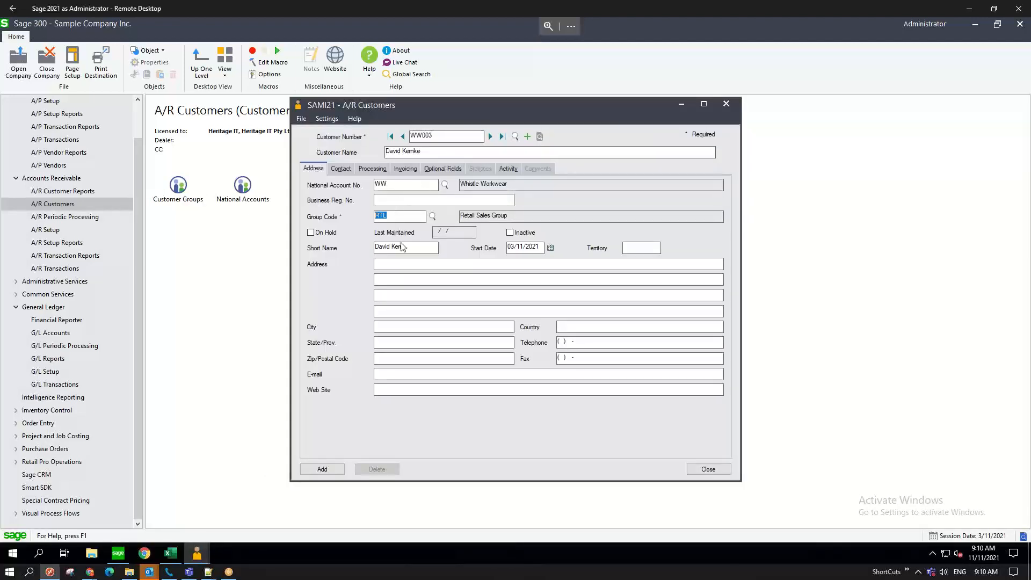
{"action": "left_click", "coordinate": [390, 264]}
{"action": "type", "text": "Acd"}
{"action": "key", "text": "BackSpace"}
{"action": "key", "text": "BackSpace"}
{"action": "type", "text": "ddress lin 1"}
{"action": "left_click", "coordinate": [472, 392]}
{"action": "left_click", "coordinate": [451, 311]}
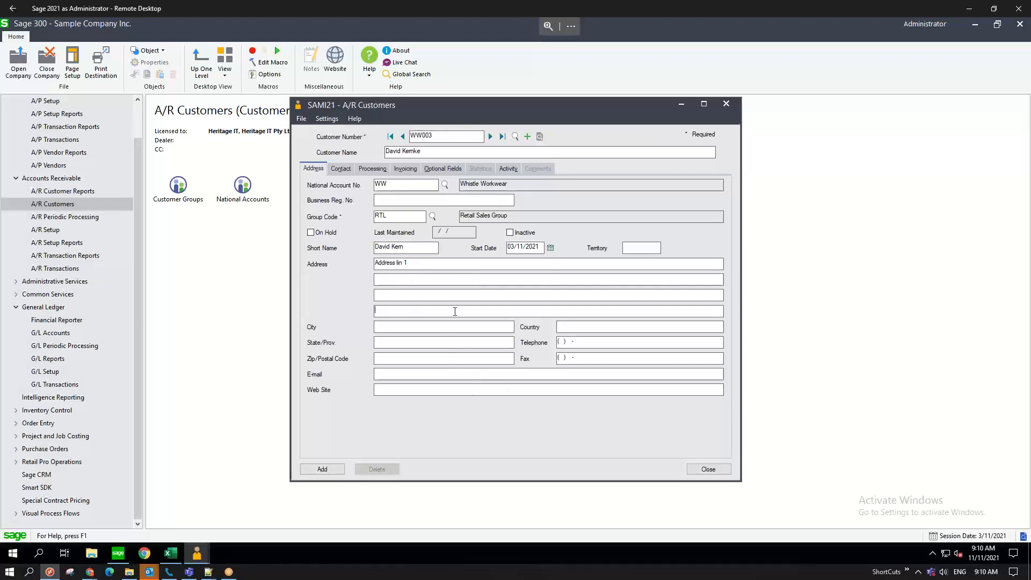
{"action": "left_click", "coordinate": [345, 169]}
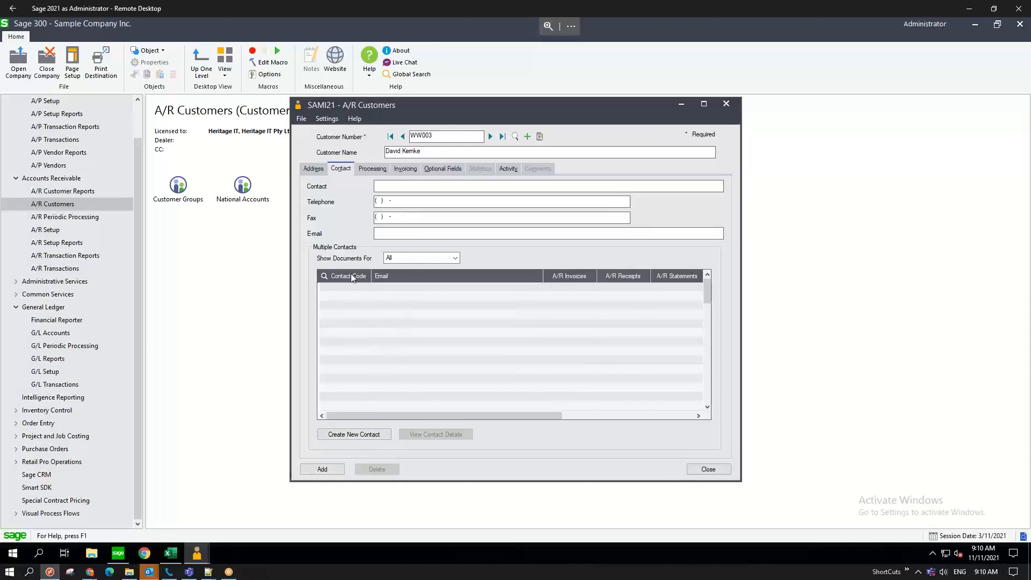
- Look over WW003's Processing settings, then switch to its Invoicing settings
{"action": "left_click", "coordinate": [374, 170]}
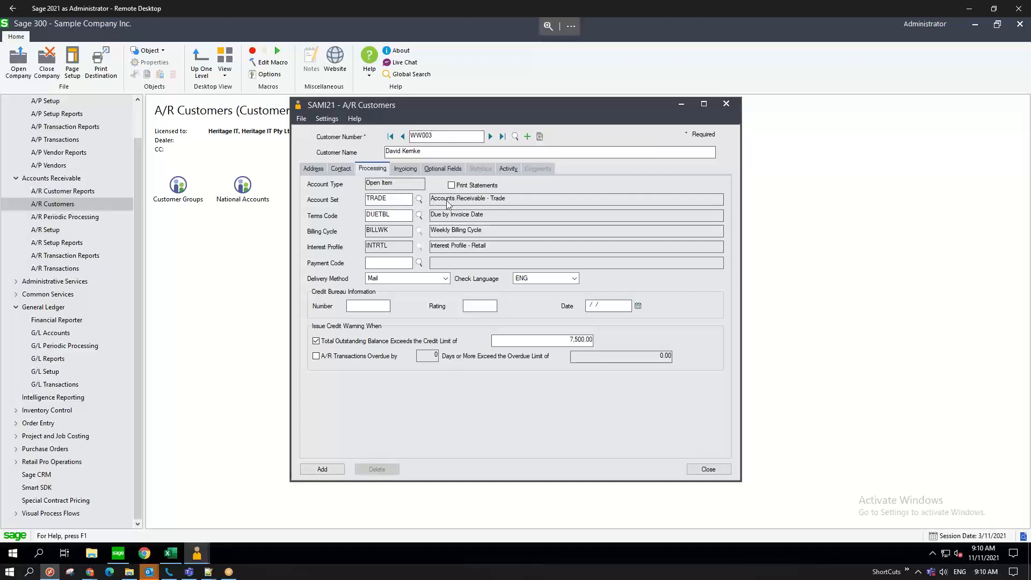
{"action": "left_click", "coordinate": [357, 306]}
{"action": "left_click", "coordinate": [410, 171]}
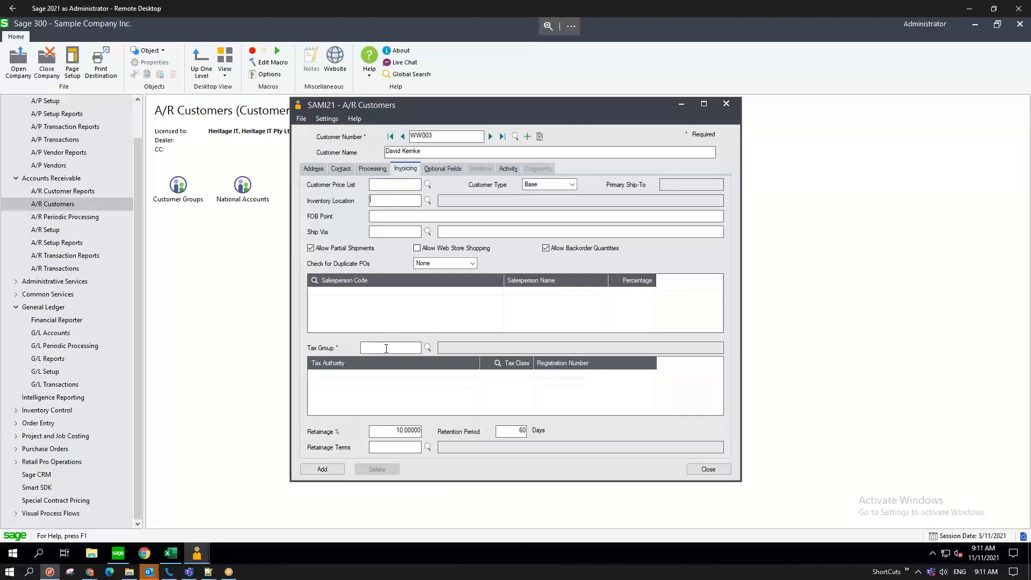
- Set WW003's tax group to USDTAX, applying State Tax and County Tax authorities
{"action": "left_click", "coordinate": [428, 348]}
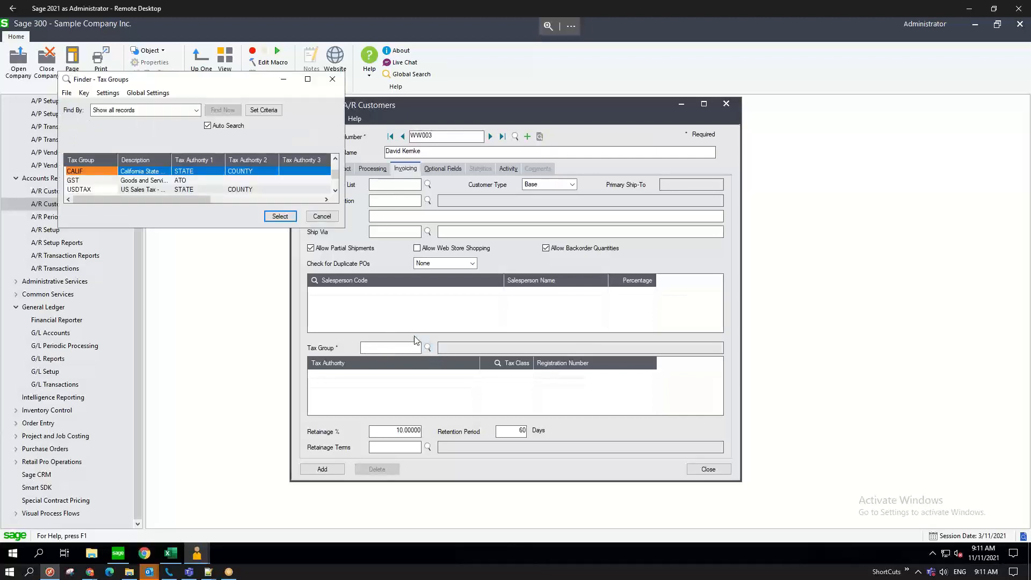
{"action": "left_click", "coordinate": [88, 188]}
{"action": "left_click", "coordinate": [278, 216]}
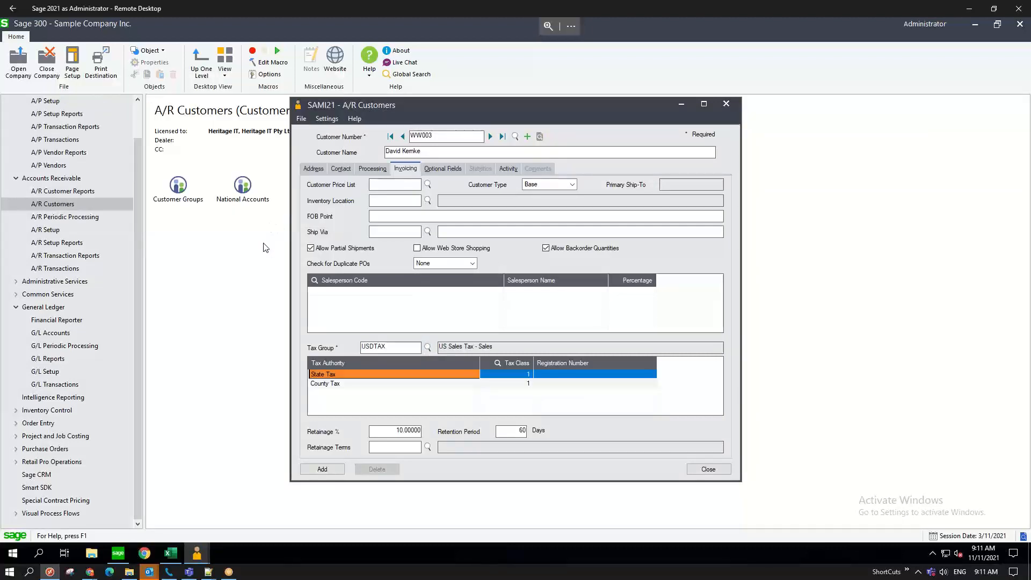
{"action": "left_click", "coordinate": [383, 385]}
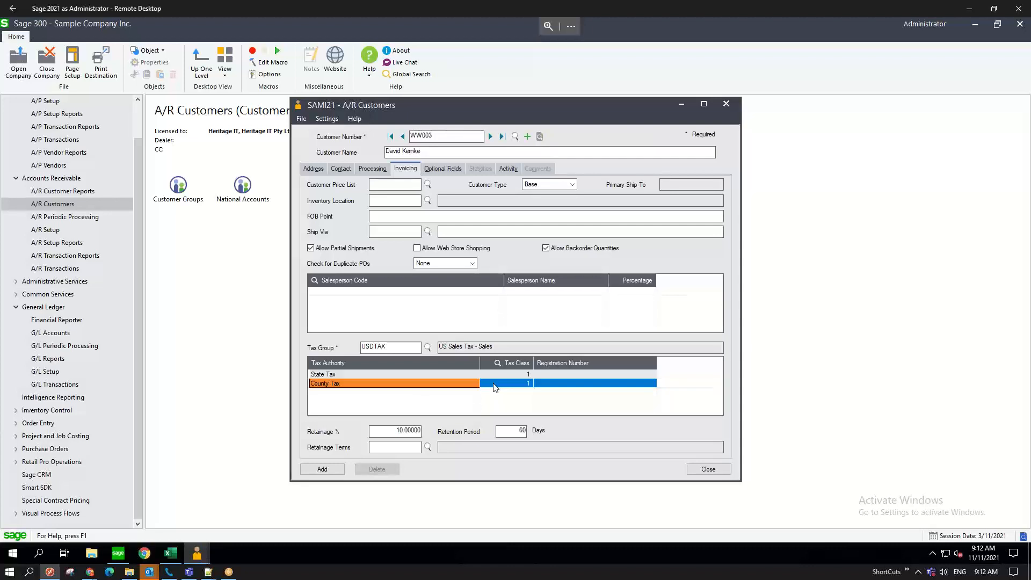
{"action": "left_click", "coordinate": [16, 296]}
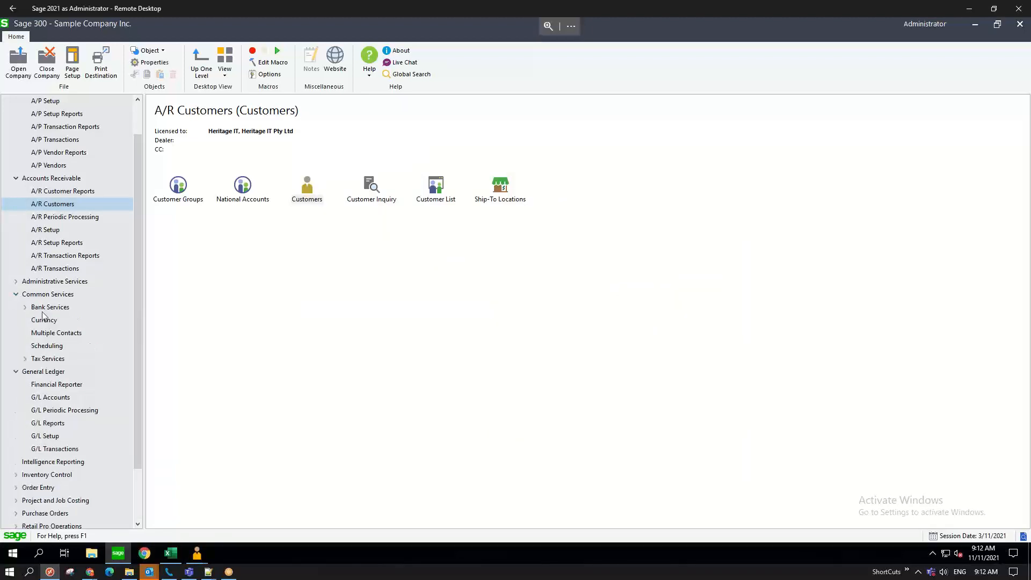
- Browse the Tax Services and Tax Reports functions, then reopen customer WW003's record
{"action": "left_click", "coordinate": [39, 360]}
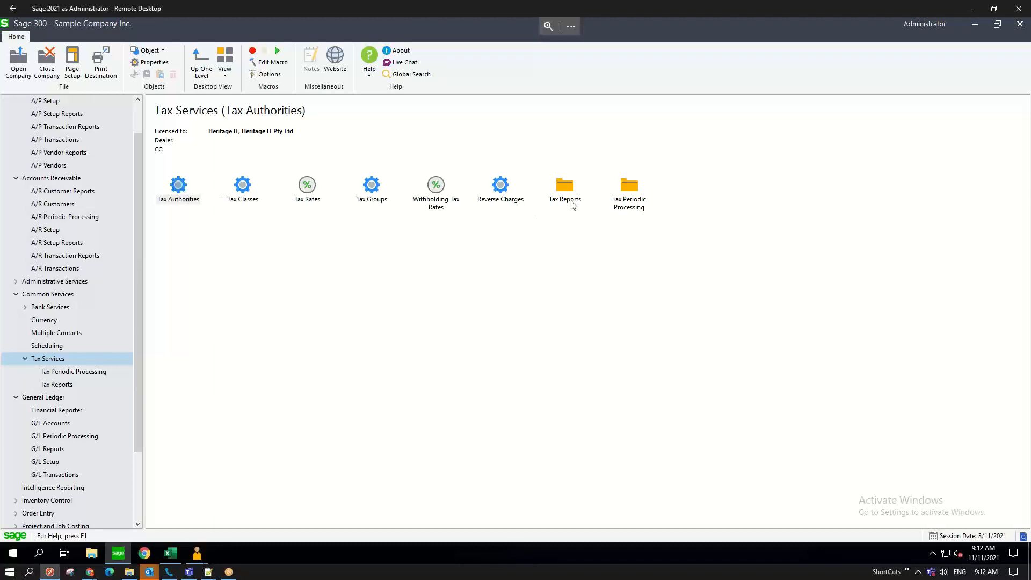
{"action": "double_click", "coordinate": [569, 198]}
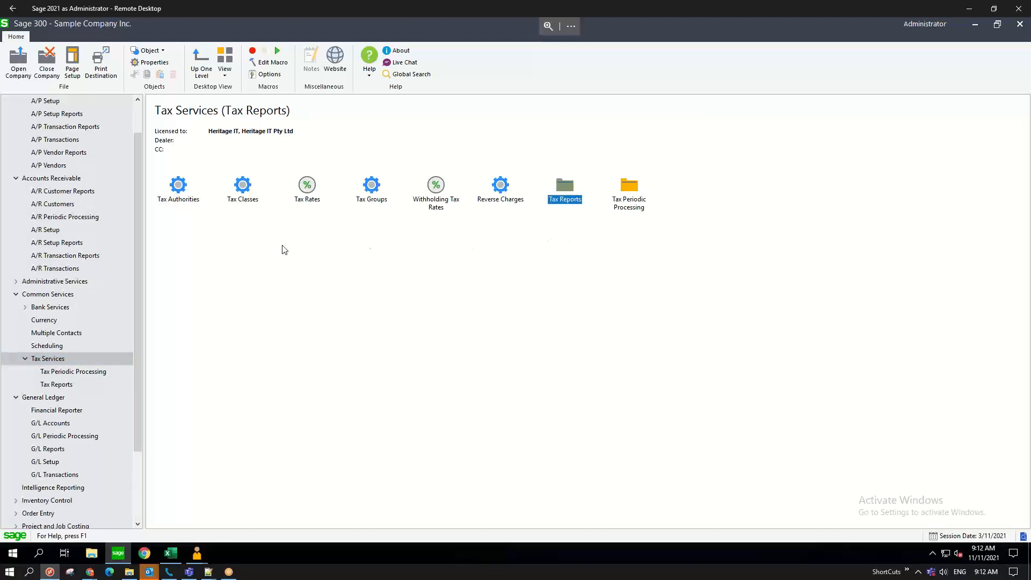
{"action": "left_click", "coordinate": [53, 205]}
{"action": "double_click", "coordinate": [315, 193]}
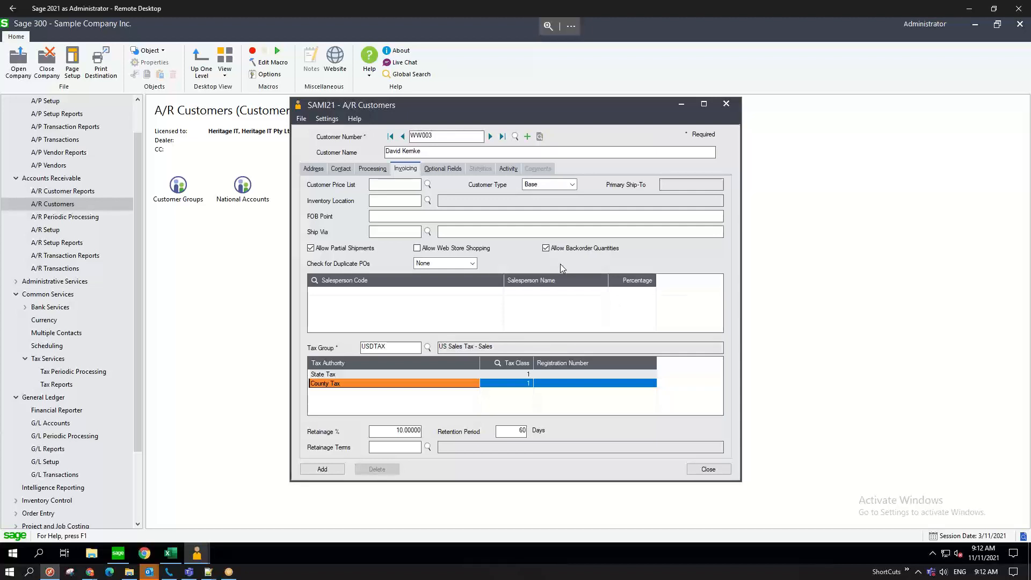
- Insert a blank line in WW003's Salesperson Code grid on the Invoicing page
{"action": "left_click", "coordinate": [477, 304]}
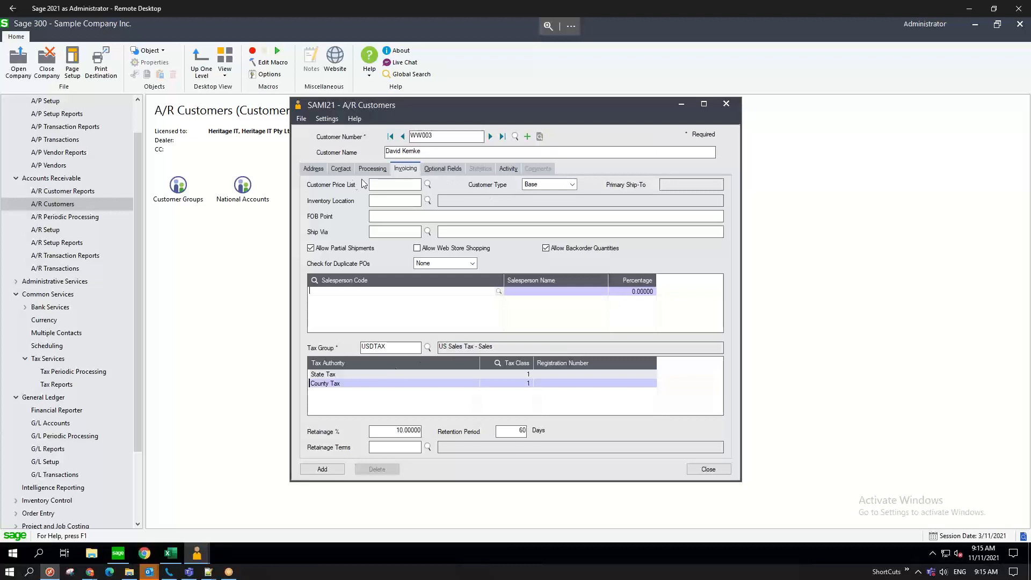
- Return to the first Whistle Workwear customer and view its Processing settings: TRADE, DUETBL, BILLWK, 200.00 limit
{"action": "left_click", "coordinate": [322, 470]}
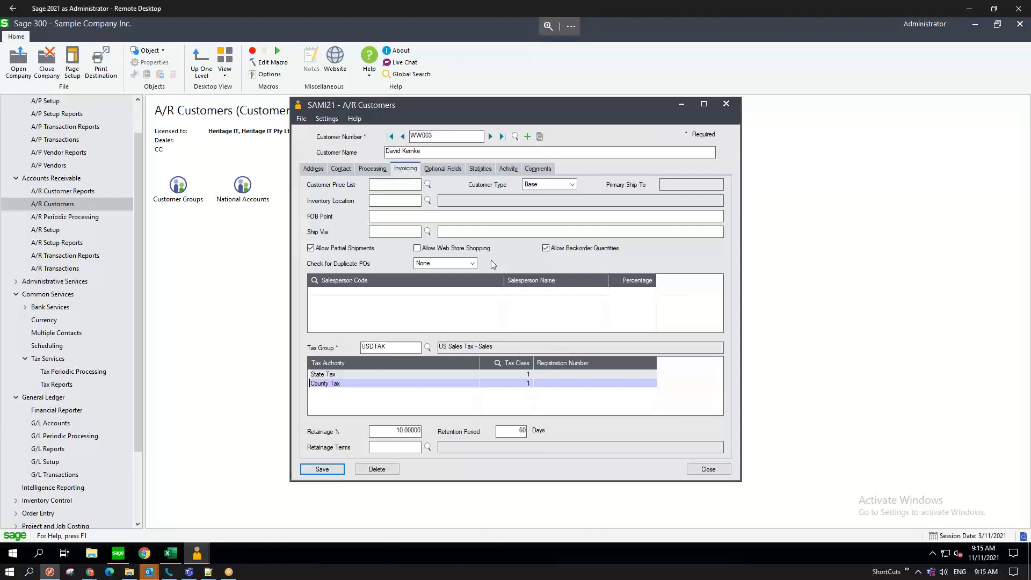
{"action": "left_click", "coordinate": [402, 137]}
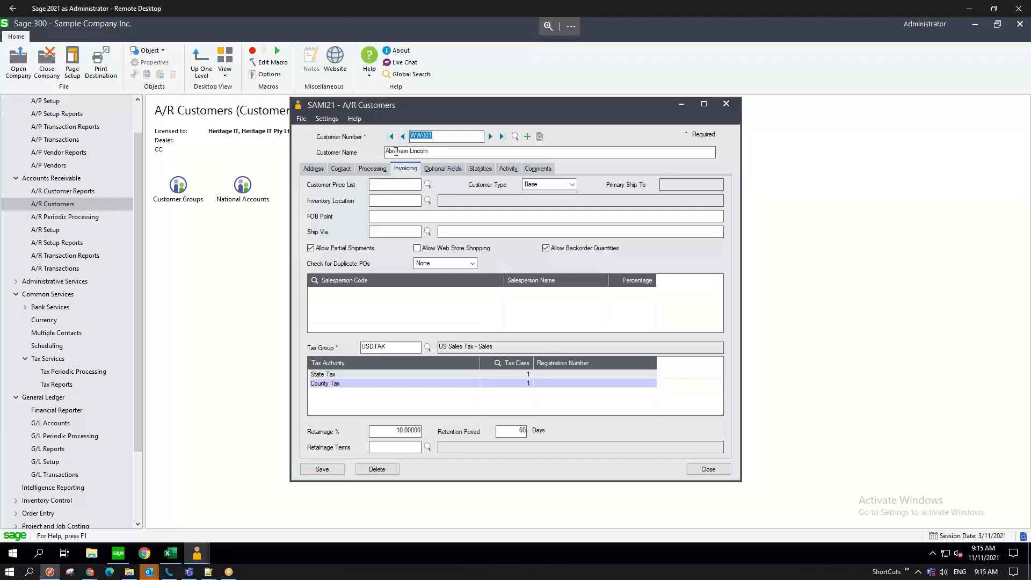
{"action": "left_click", "coordinate": [402, 137]}
{"action": "left_click", "coordinate": [490, 137]}
{"action": "left_click", "coordinate": [371, 170]}
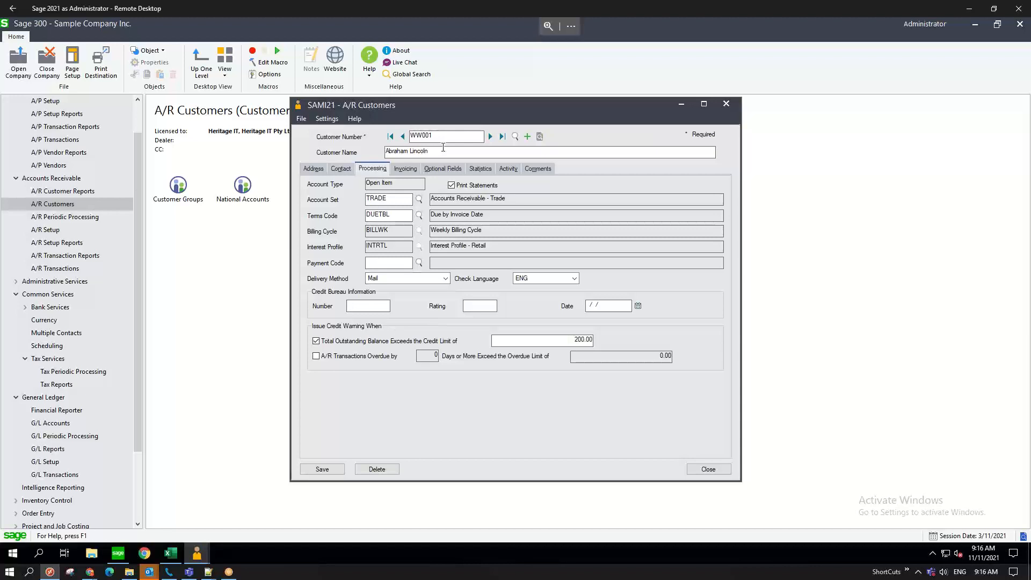
- Close the customer record and show the customer's credit status in Customer Inquiry: 200.00 limit
{"action": "left_click", "coordinate": [245, 294]}
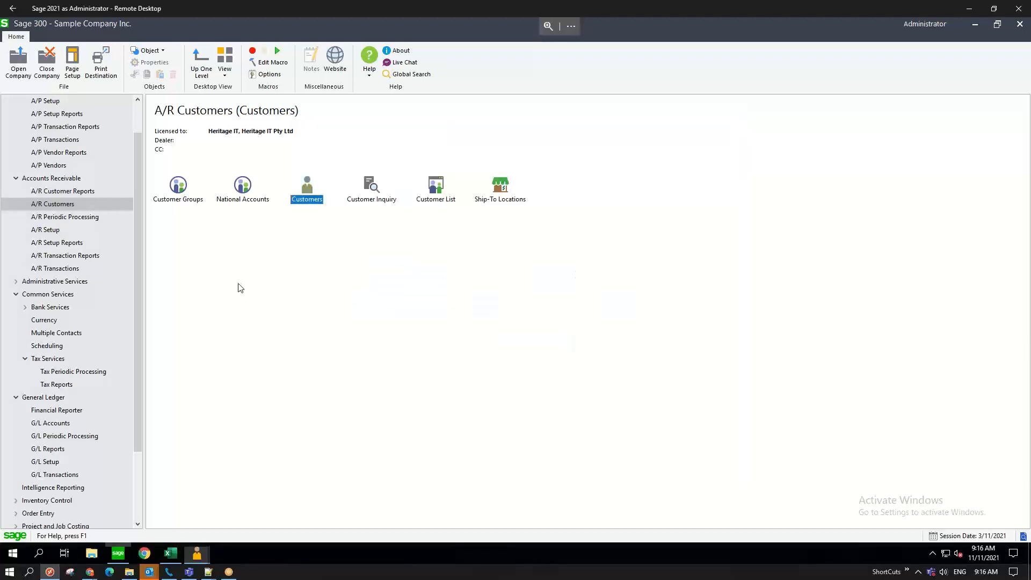
{"action": "double_click", "coordinate": [368, 193]}
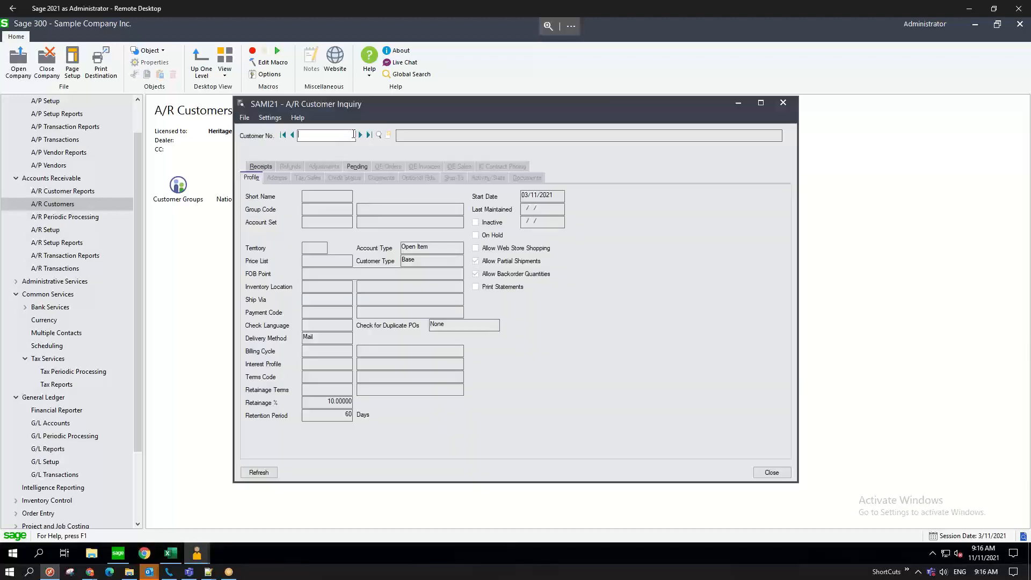
{"action": "type", "text": "WW0012"}
{"action": "key", "text": "Return"}
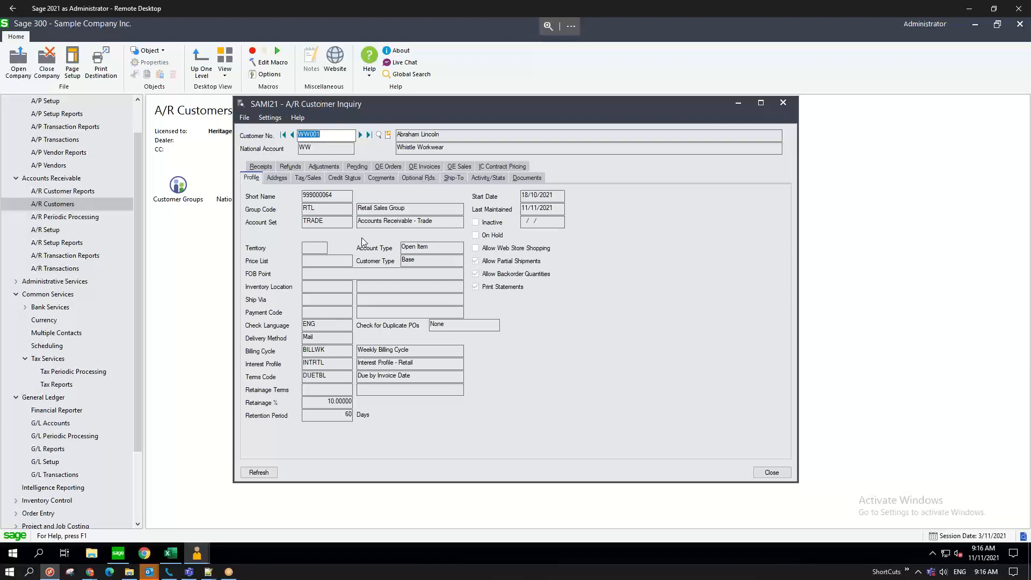
{"action": "left_click", "coordinate": [333, 181]}
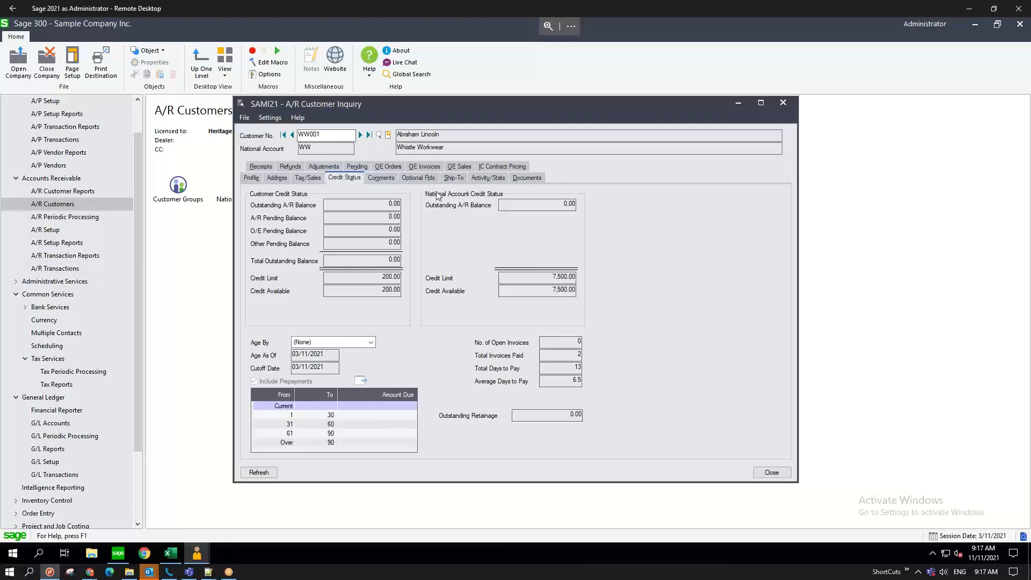
- Advance through customers to the Whistle Workwear Corporate Account, showing its 7,100.00 credit limit
{"action": "left_click", "coordinate": [360, 135]}
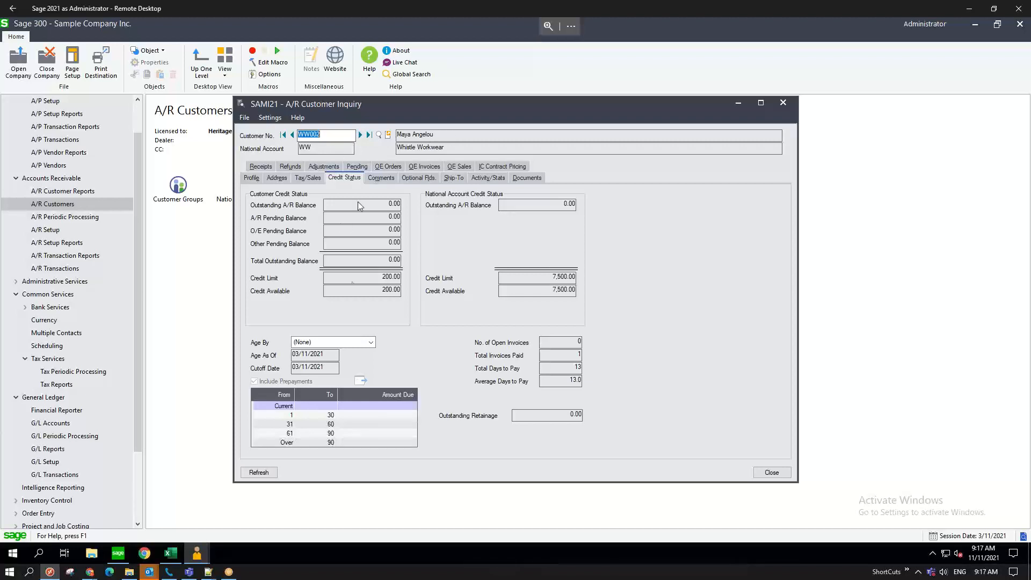
{"action": "left_click", "coordinate": [360, 135]}
{"action": "left_click", "coordinate": [359, 135]}
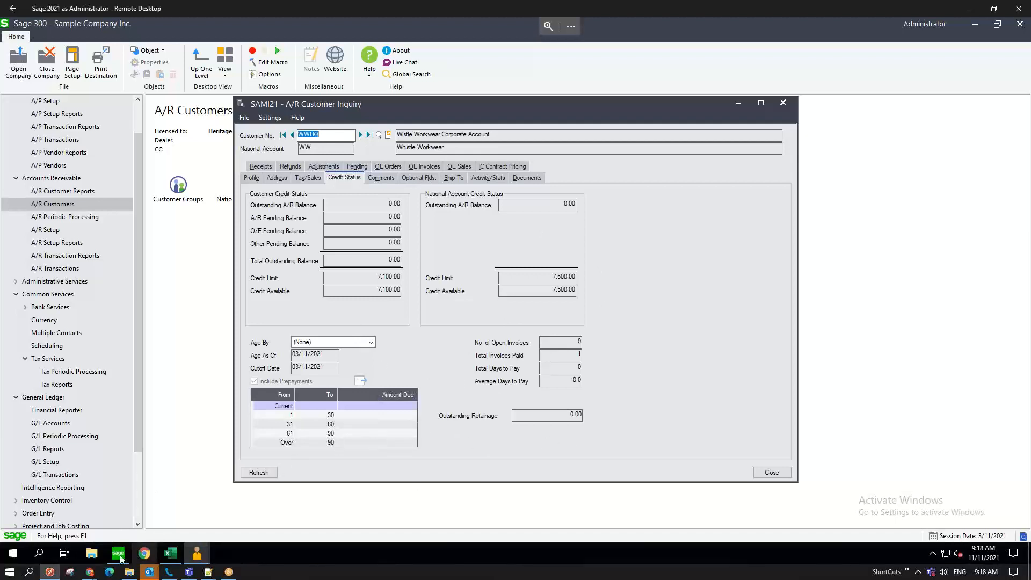
{"action": "mouse_move", "coordinate": [94, 574]}
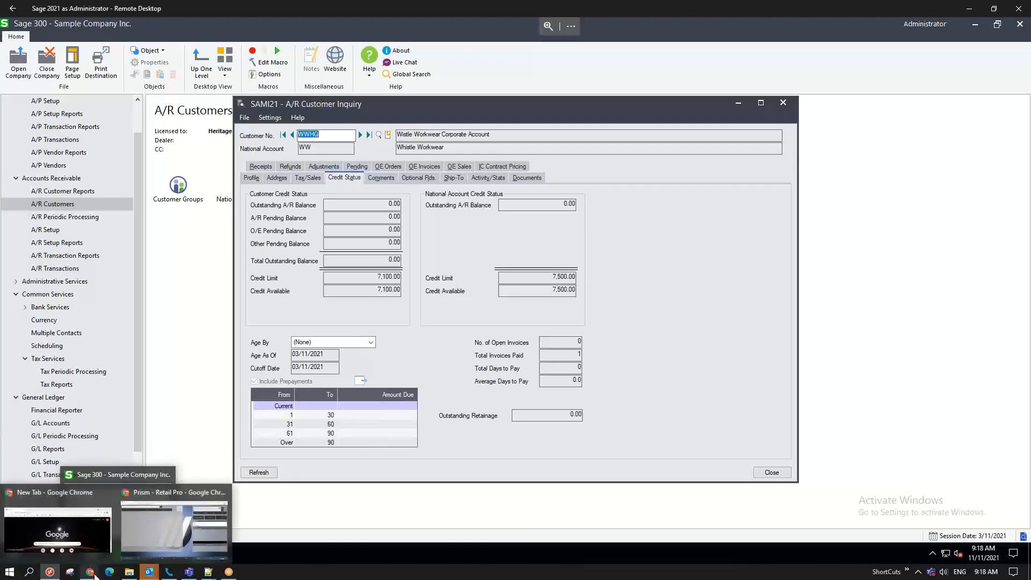
- Switch to the Prism register in Chrome and make it full screen with F11
{"action": "left_click", "coordinate": [162, 530]}
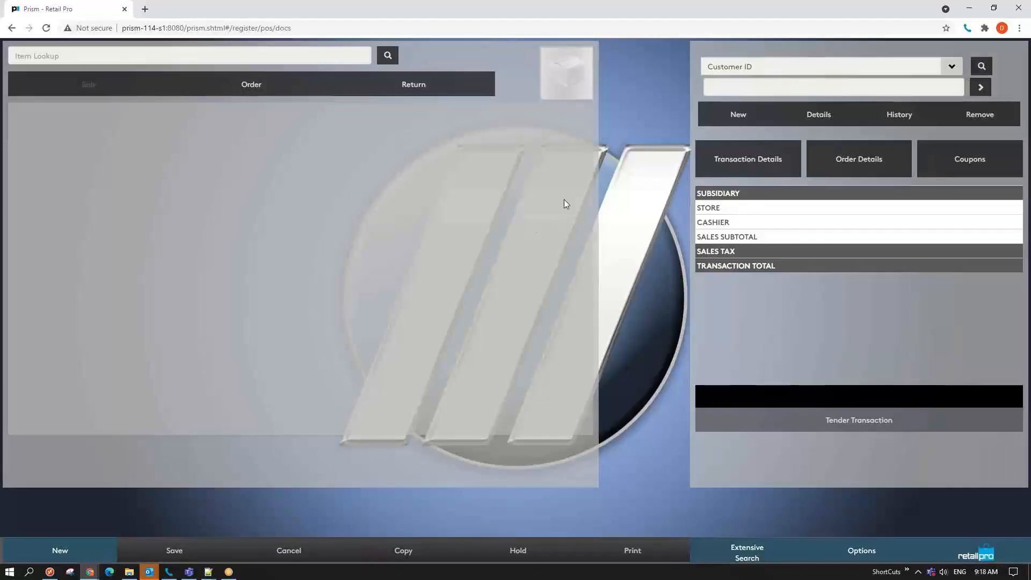
{"action": "key", "text": "F11"}
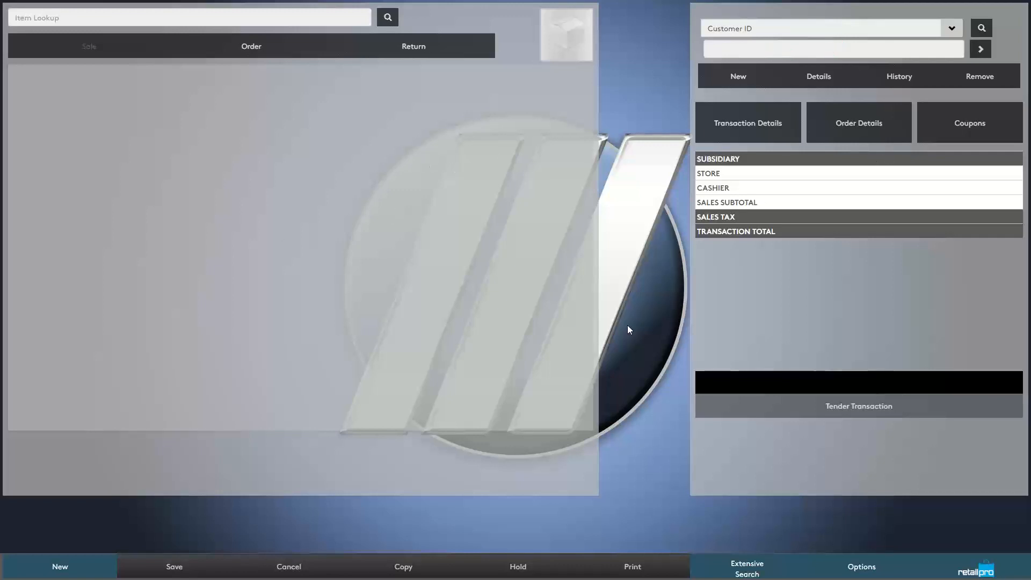
- Start a new sale and load the customer by ID, confirming a 200 charge limit and 0 balance
{"action": "left_click", "coordinate": [69, 569]}
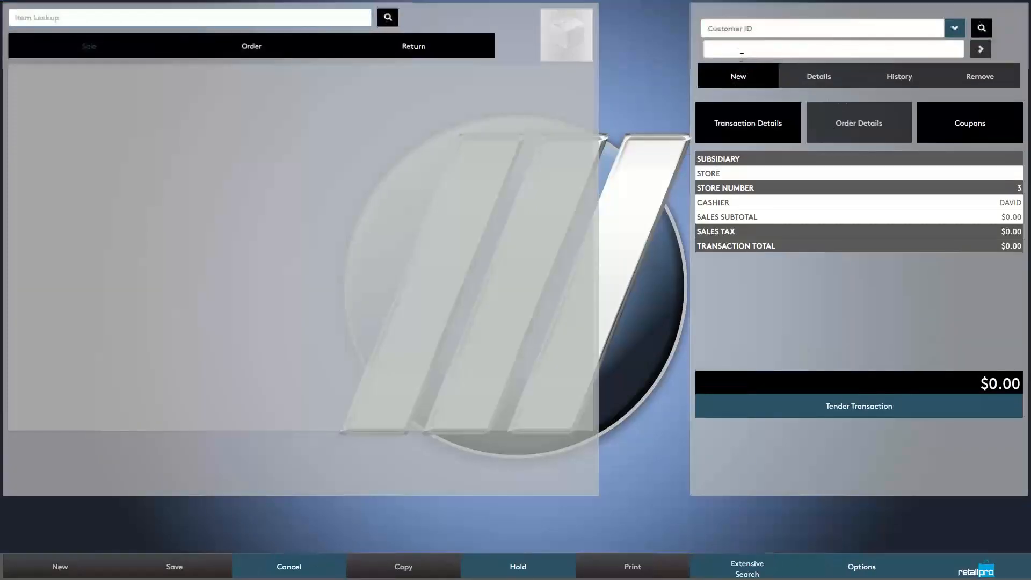
{"action": "left_click", "coordinate": [740, 50]}
{"action": "type", "text": "999000064"}
{"action": "left_click", "coordinate": [979, 48]}
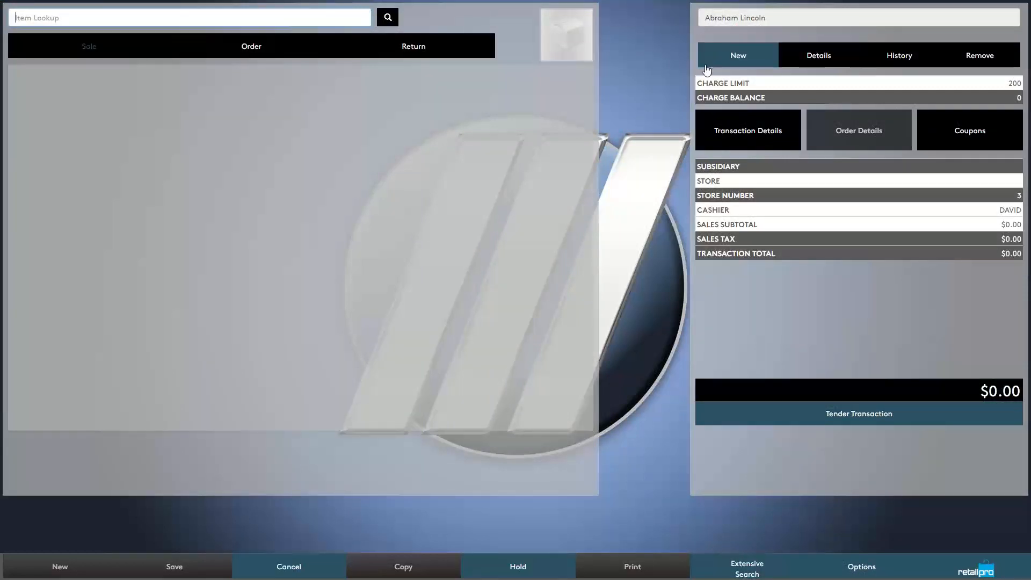
{"action": "left_click_drag", "start_coordinate": [730, 83], "coordinate": [710, 83]}
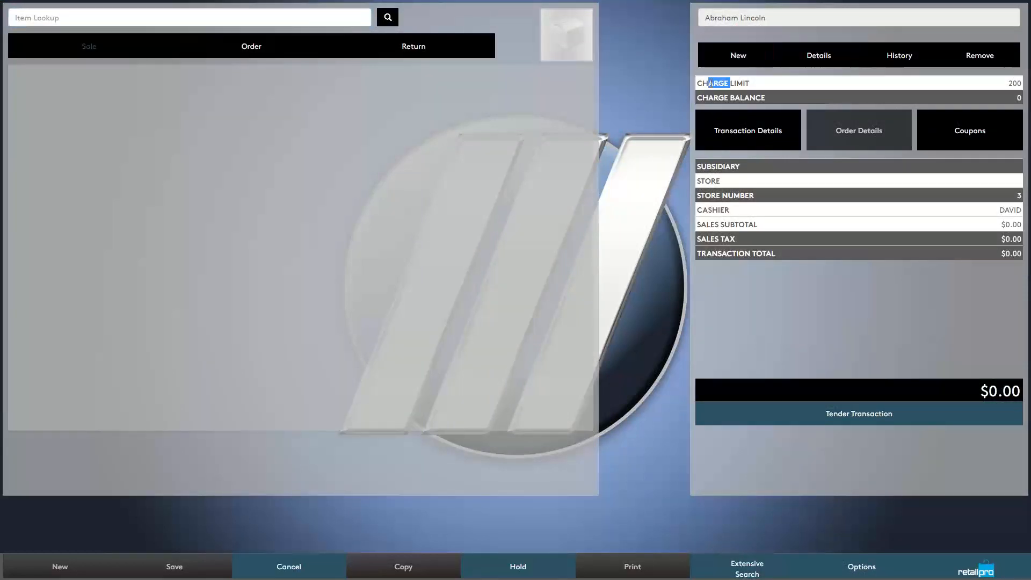
{"action": "left_click_drag", "start_coordinate": [1017, 83], "coordinate": [1012, 83]}
{"action": "left_click_drag", "start_coordinate": [746, 98], "coordinate": [724, 98]}
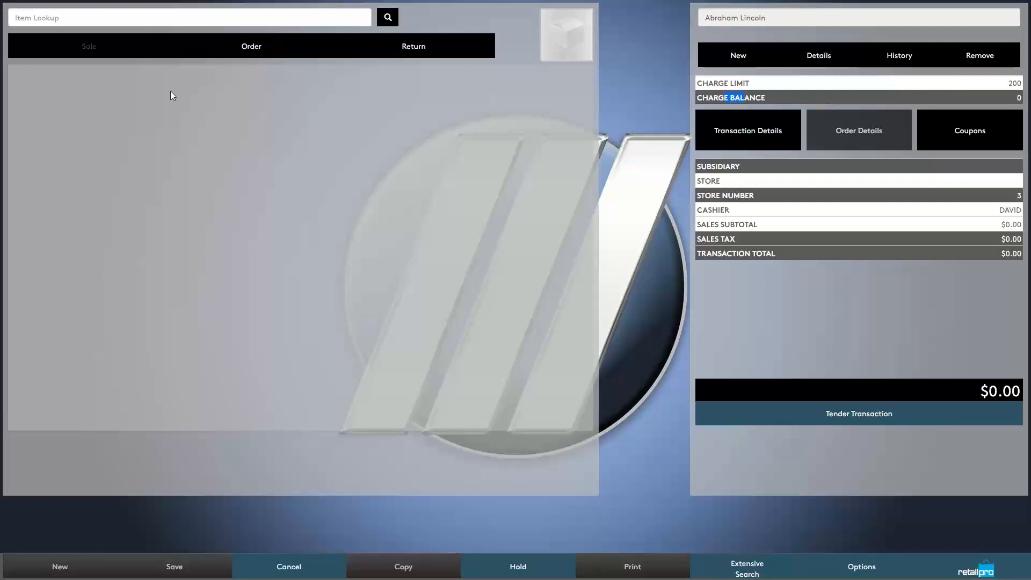
- Search 'boot' and add item 1533, the size 10 Carhartts work boot at $179.99
{"action": "left_click", "coordinate": [49, 20]}
{"action": "type", "text": "boot"}
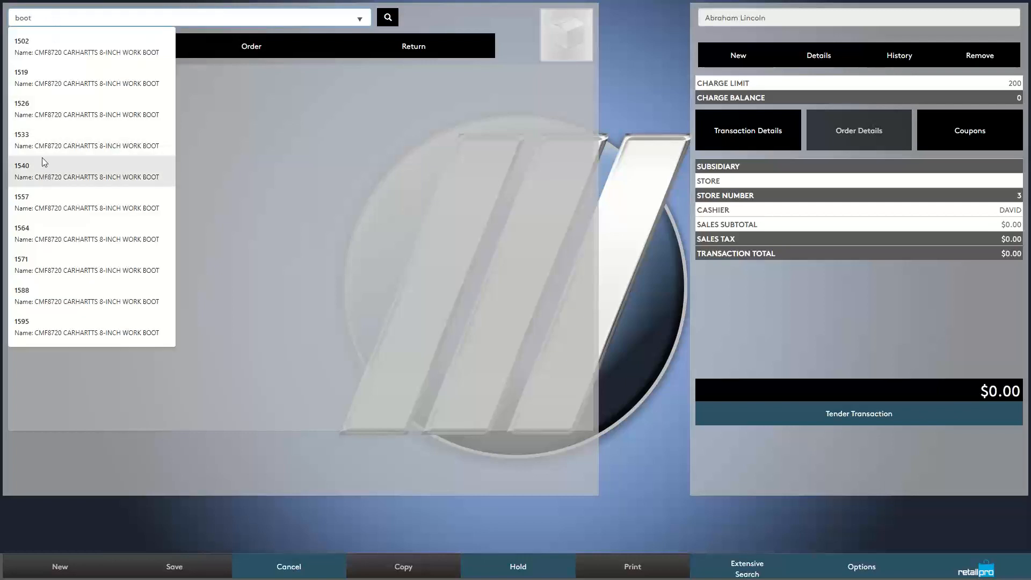
{"action": "left_click", "coordinate": [70, 144]}
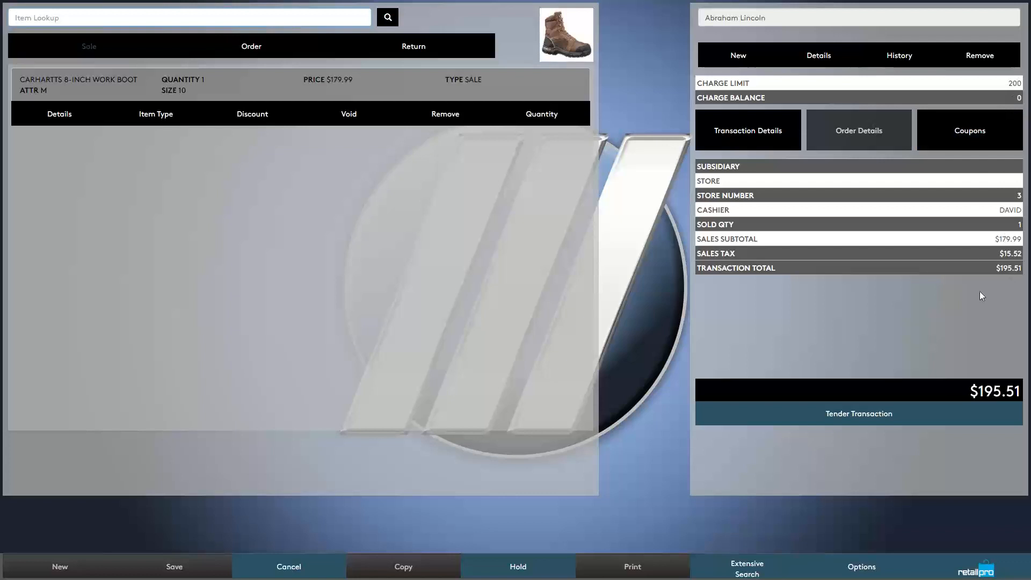
- Tender the full $195.51 as a Charge payment and complete the sale with Update Only
{"action": "left_click", "coordinate": [861, 422]}
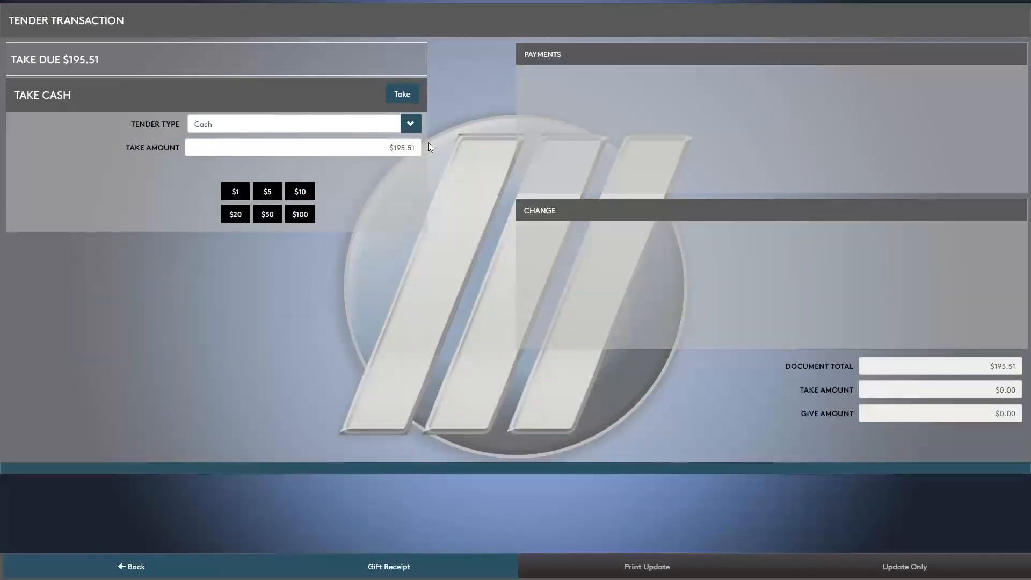
{"action": "left_click", "coordinate": [411, 126]}
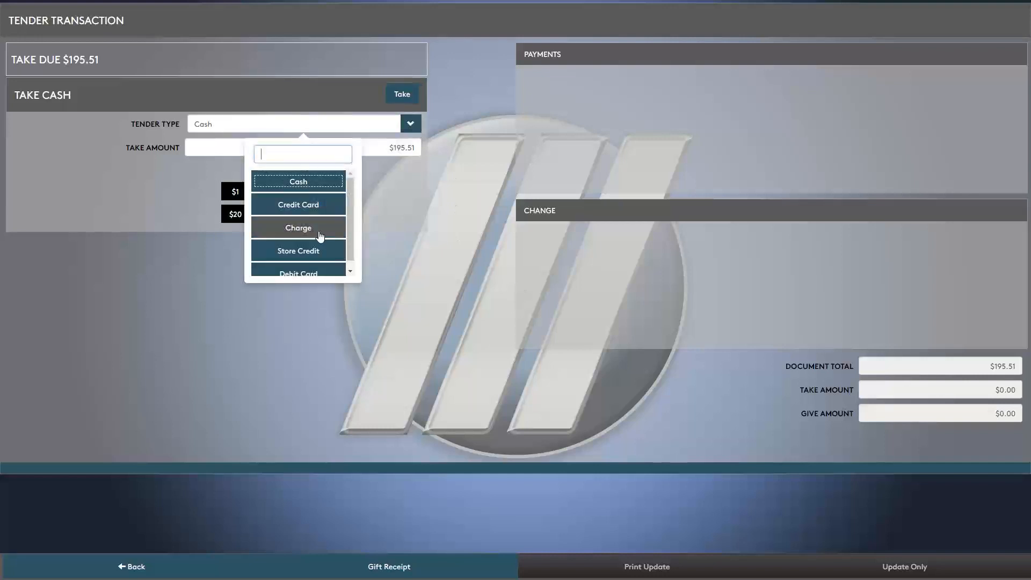
{"action": "left_click", "coordinate": [299, 228]}
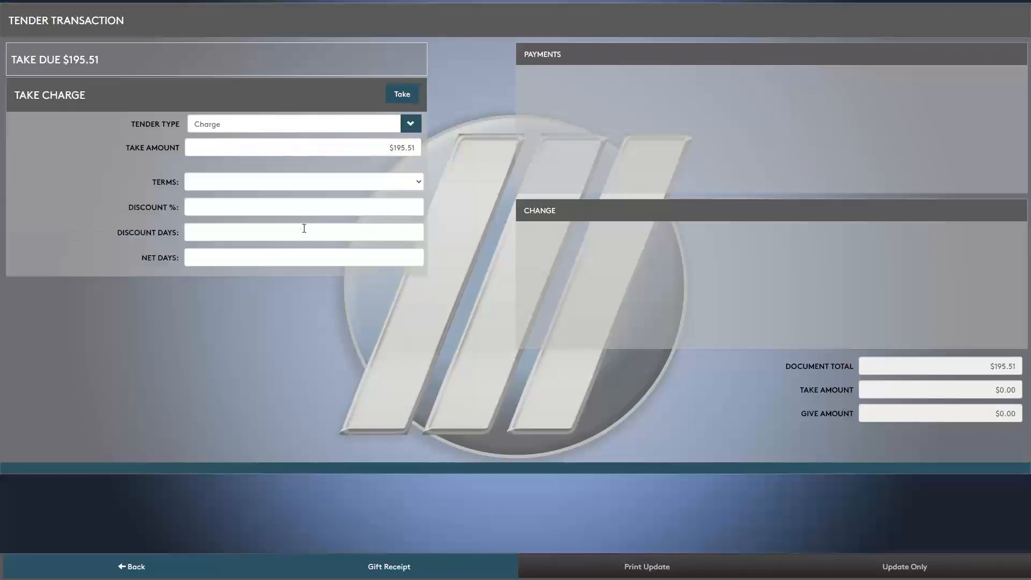
{"action": "left_click", "coordinate": [407, 96]}
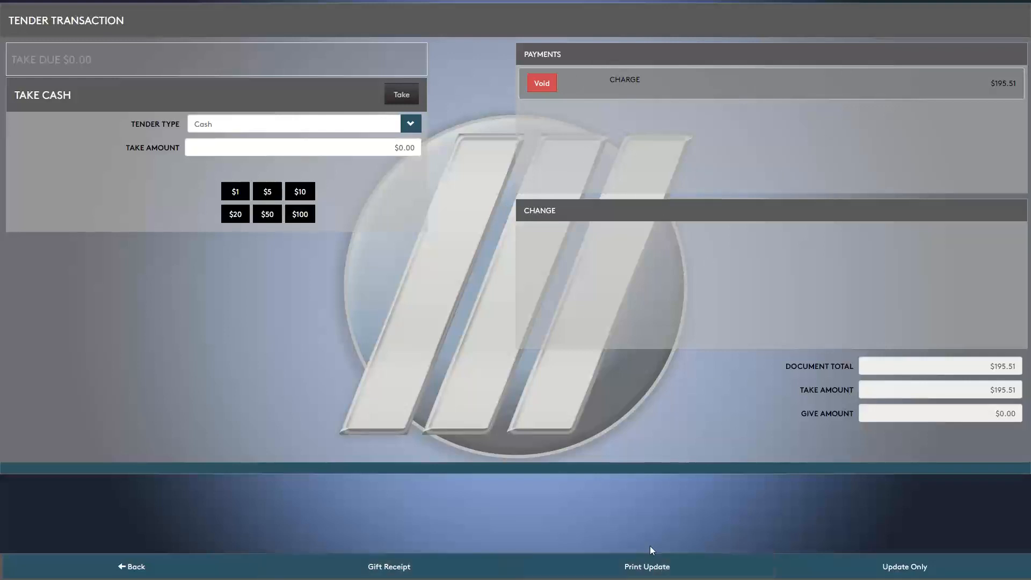
{"action": "left_click", "coordinate": [914, 567]}
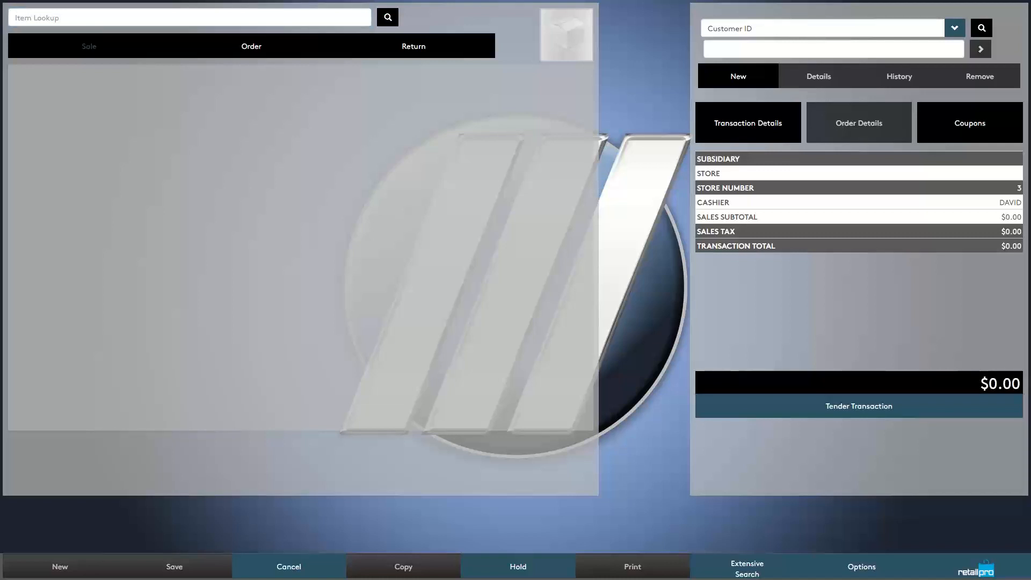
- Load the second customer into the sale by customer ID
{"action": "left_click", "coordinate": [892, 51]}
{"action": "type", "text": "999000065"}
{"action": "left_click", "coordinate": [980, 49]}
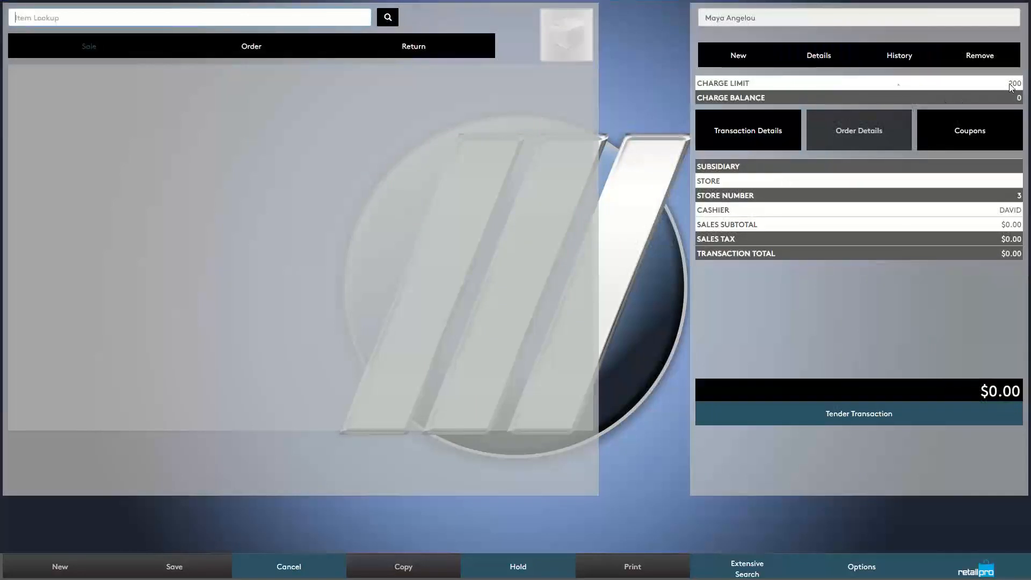
- Add the size 8 (item 1502) and size 15 Carhartts work boots, totalling $467.07, and start tendering
{"action": "left_click", "coordinate": [66, 22]}
{"action": "type", "text": "boot"}
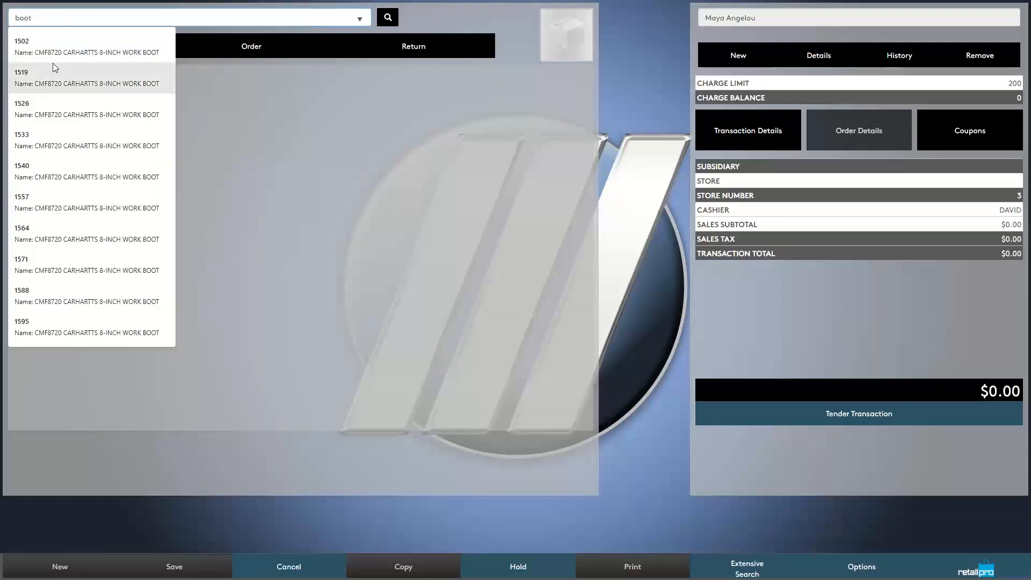
{"action": "left_click", "coordinate": [44, 60]}
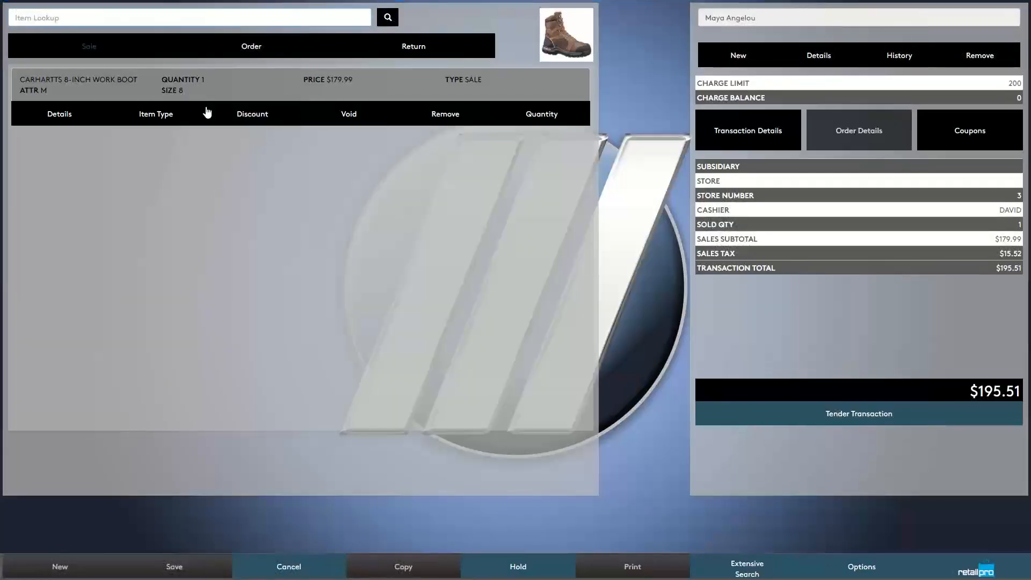
{"action": "type", "text": "boot"}
{"action": "left_click", "coordinate": [34, 314]}
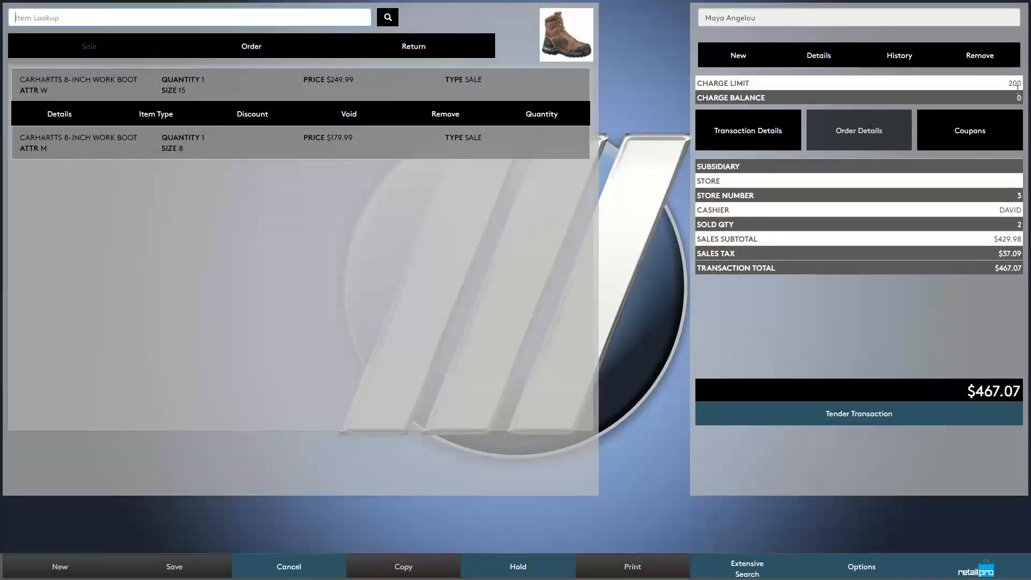
{"action": "left_click_drag", "start_coordinate": [804, 85], "coordinate": [1019, 100]}
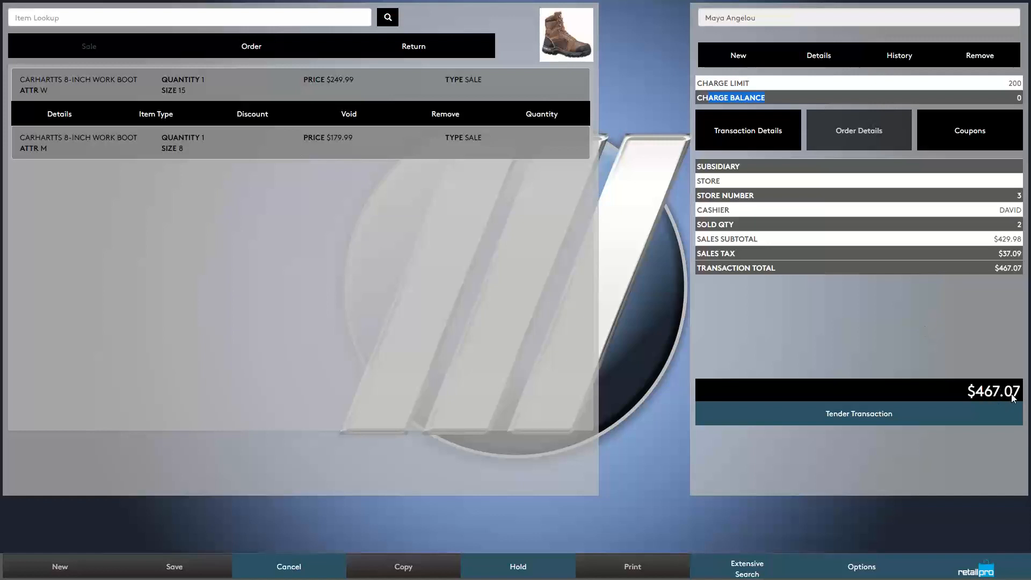
{"action": "left_click", "coordinate": [859, 419]}
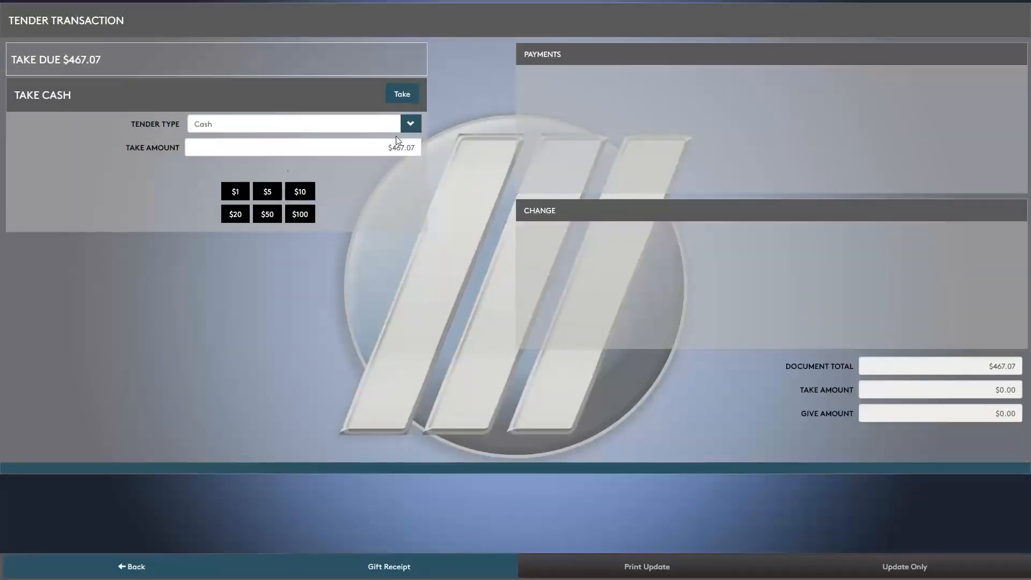
- Charge $200.00 to the customer's account after dismissing the exceeded charge limit warning
{"action": "left_click", "coordinate": [410, 124]}
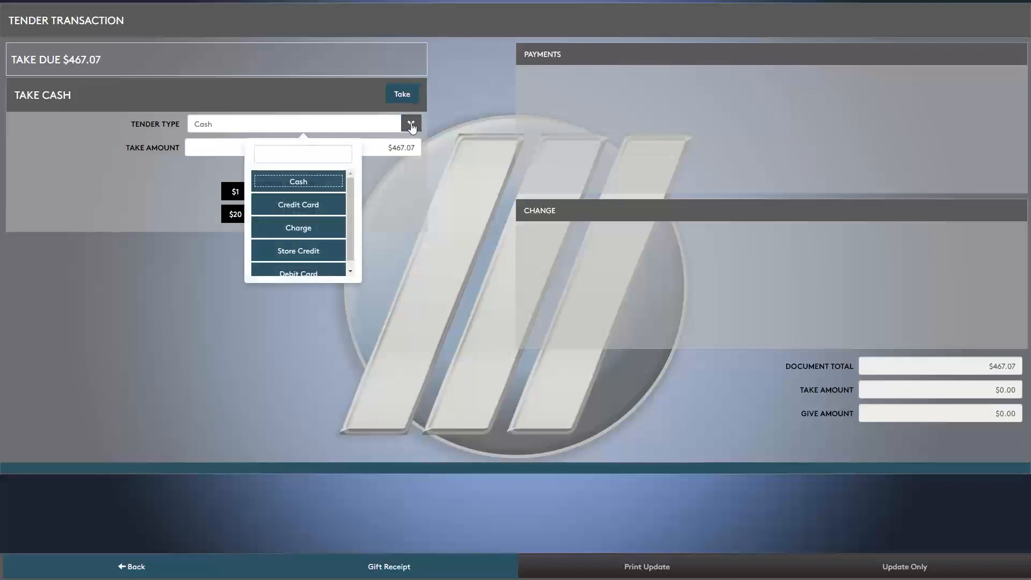
{"action": "left_click", "coordinate": [316, 229]}
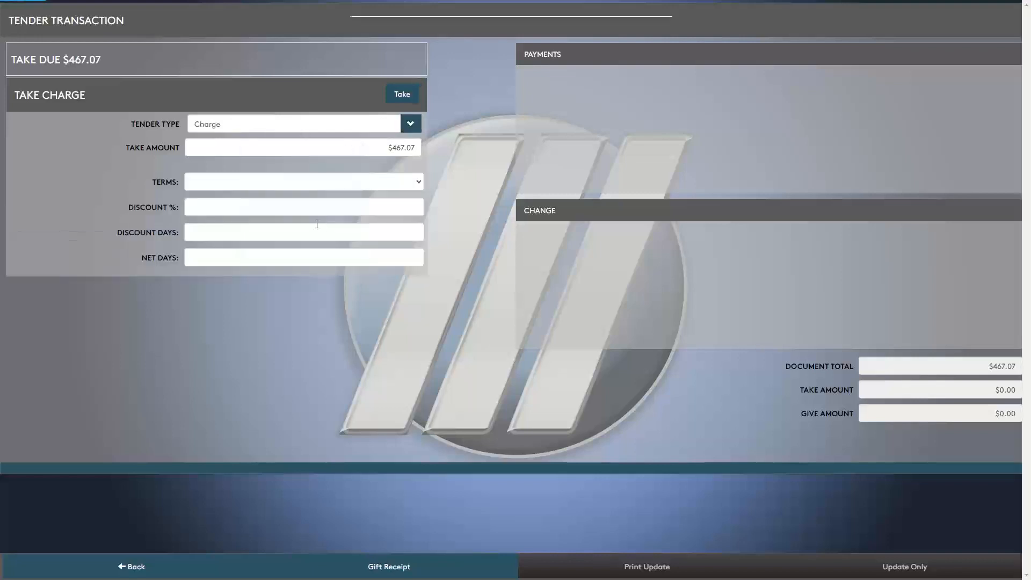
{"action": "left_click", "coordinate": [404, 94]}
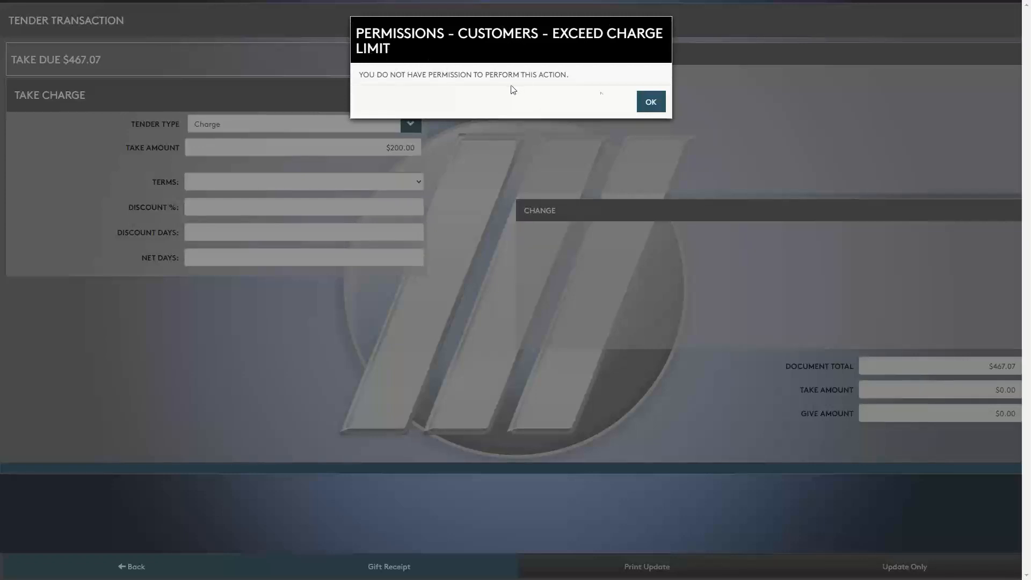
{"action": "left_click", "coordinate": [651, 104]}
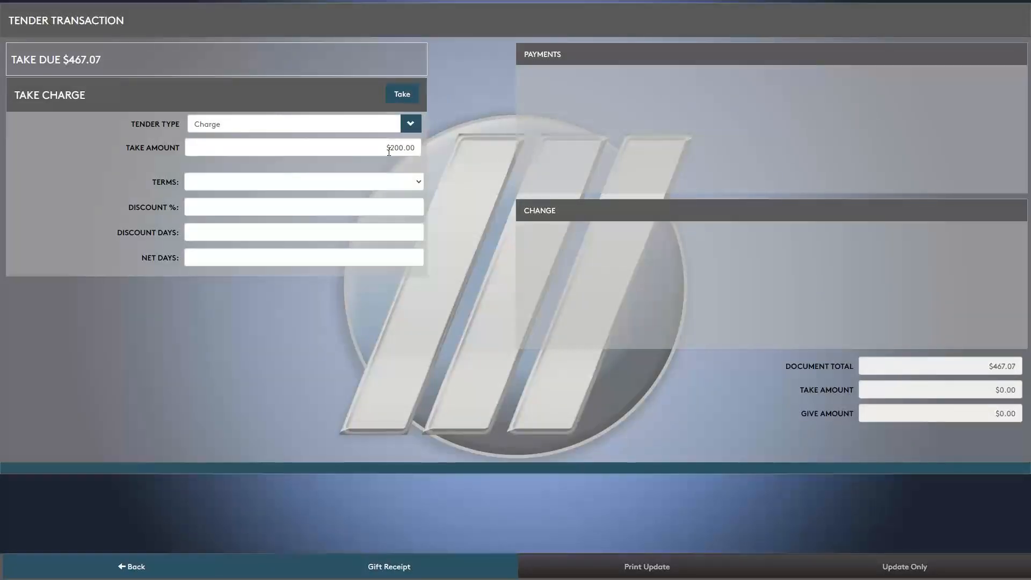
{"action": "left_click", "coordinate": [417, 147]}
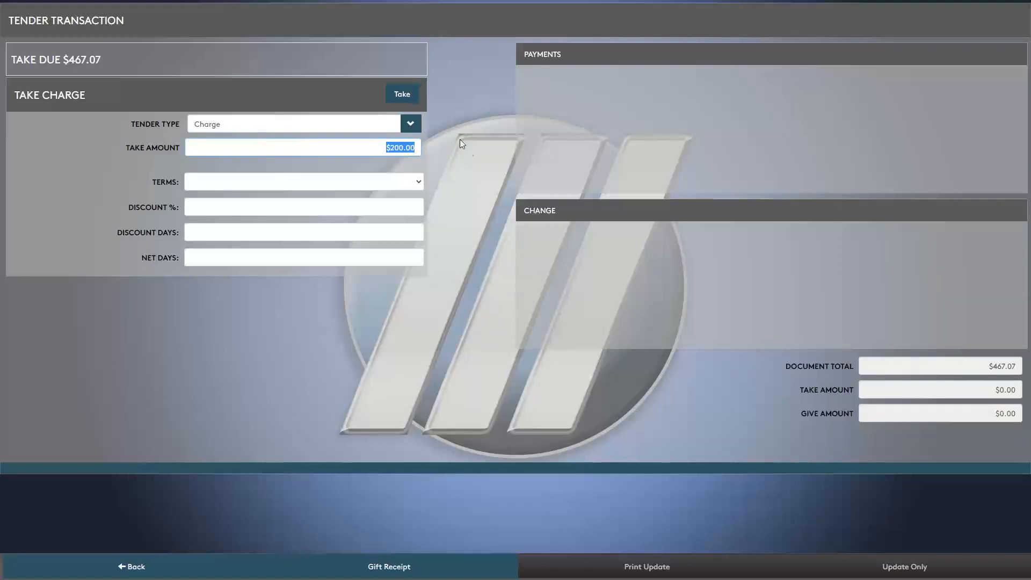
{"action": "left_click", "coordinate": [402, 94]}
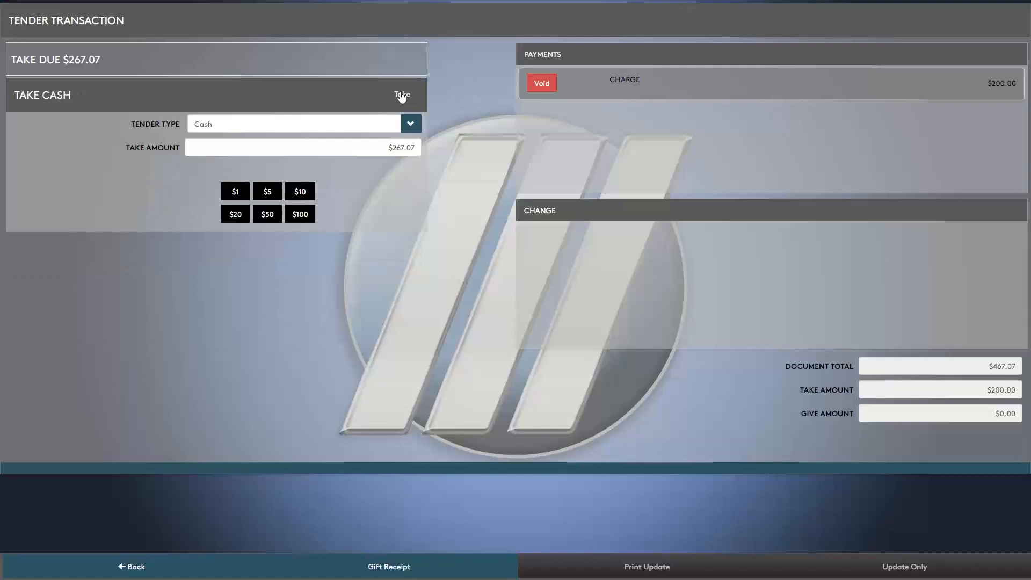
- Take the remaining $267.07 in cash and finalise the sale without printing
{"action": "left_click", "coordinate": [418, 147]}
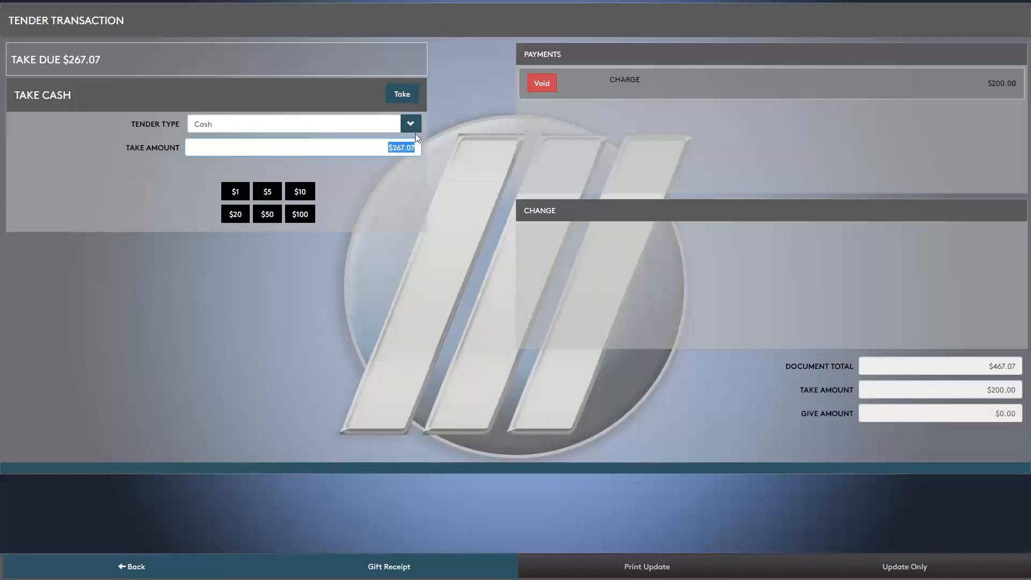
{"action": "left_click", "coordinate": [411, 125]}
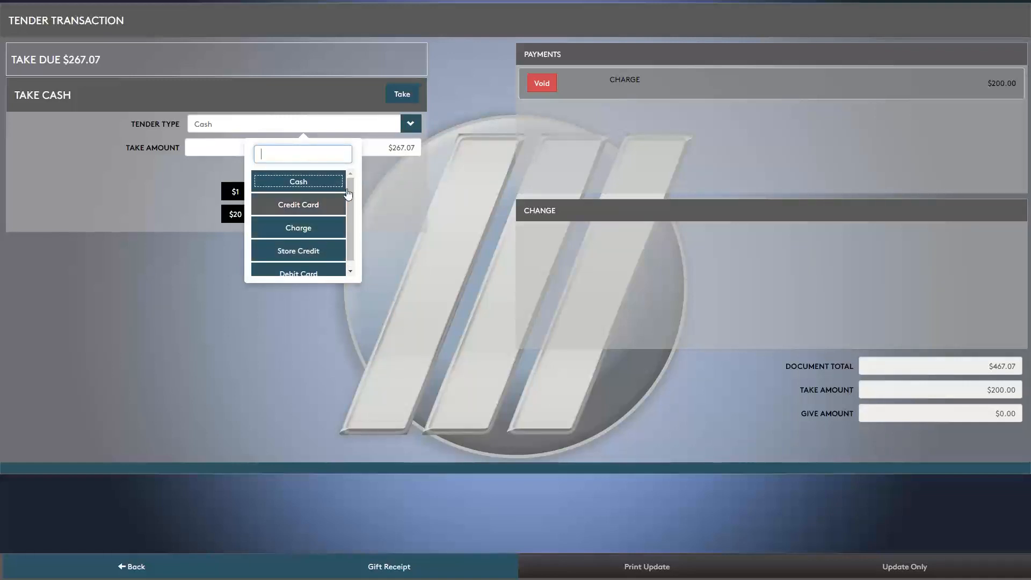
{"action": "left_click", "coordinate": [300, 183]}
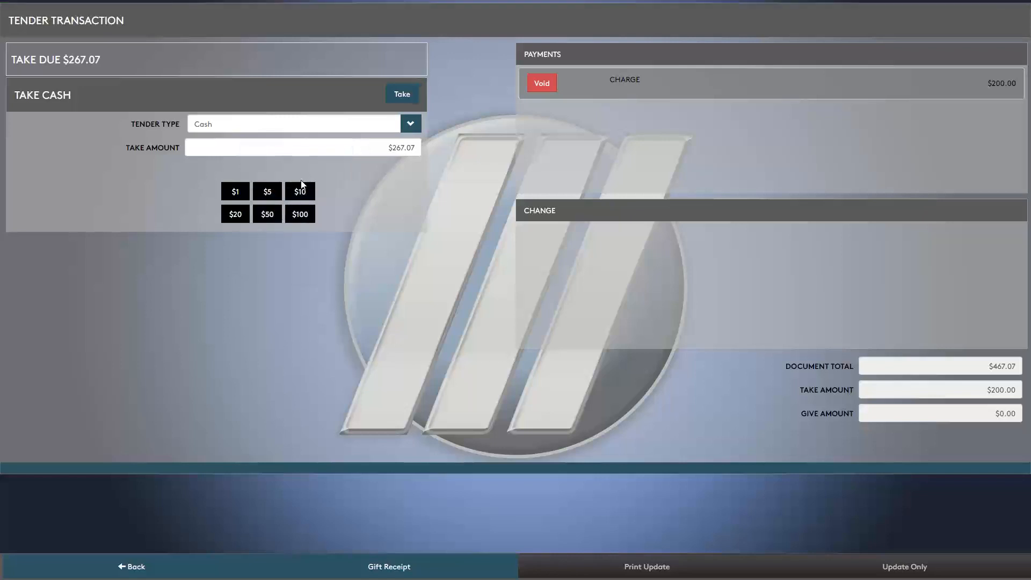
{"action": "left_click", "coordinate": [405, 97]}
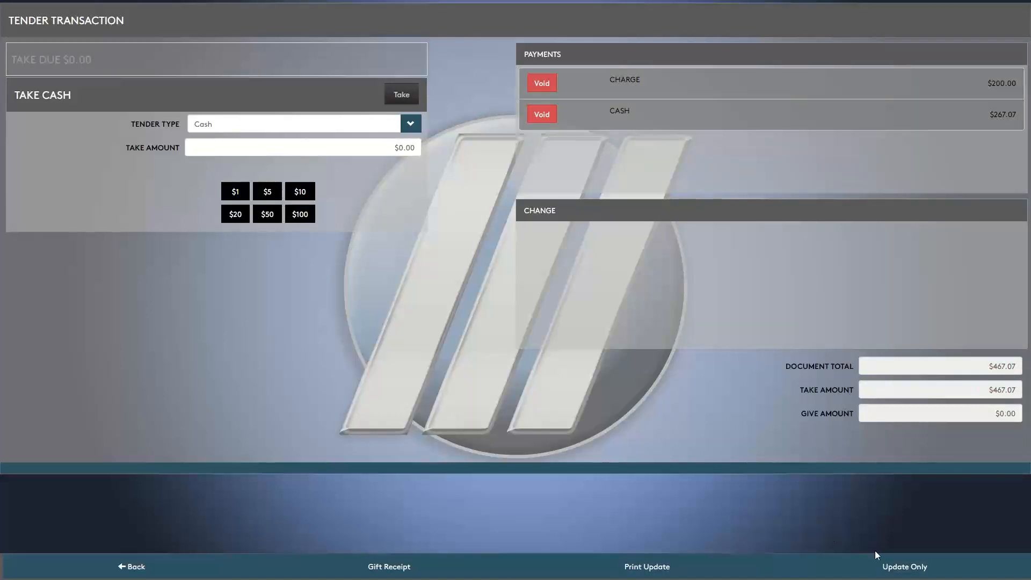
{"action": "left_click", "coordinate": [893, 563]}
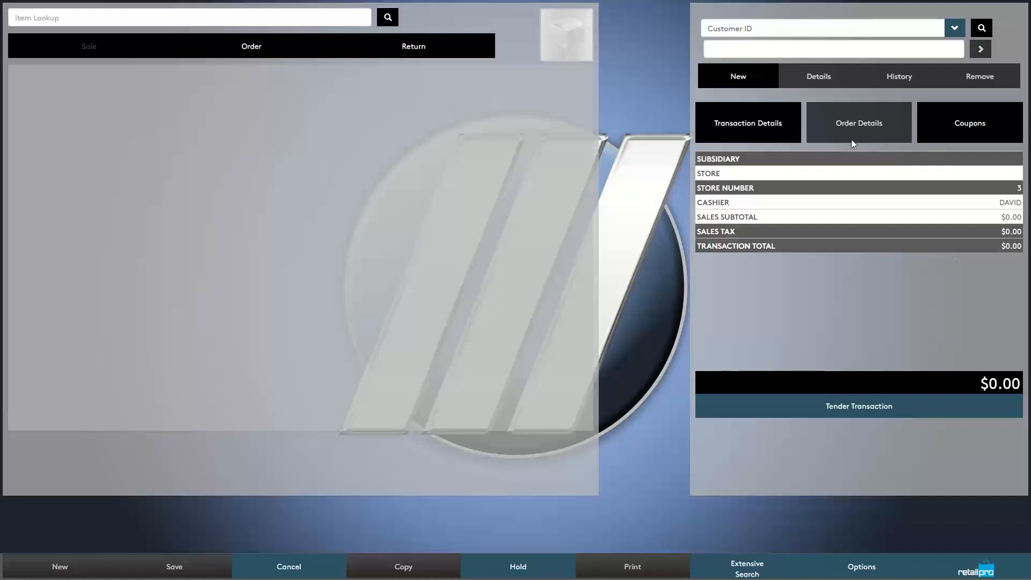
- Load the customer by ID, check its charge limit and balance, and refresh the page
{"action": "left_click", "coordinate": [734, 50]}
{"action": "type", "text": "999000068"}
{"action": "left_click", "coordinate": [984, 53]}
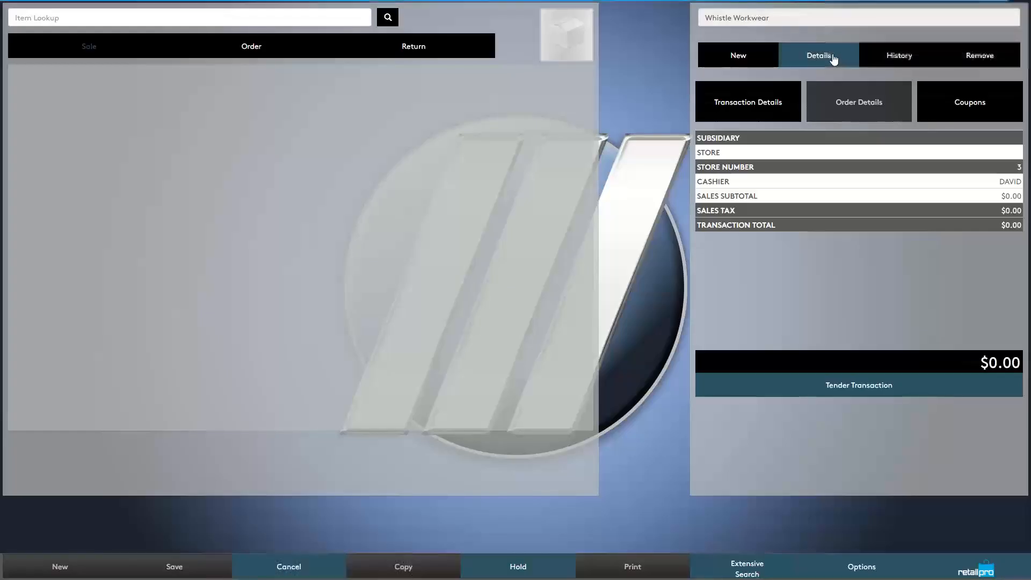
{"action": "left_click", "coordinate": [838, 57]}
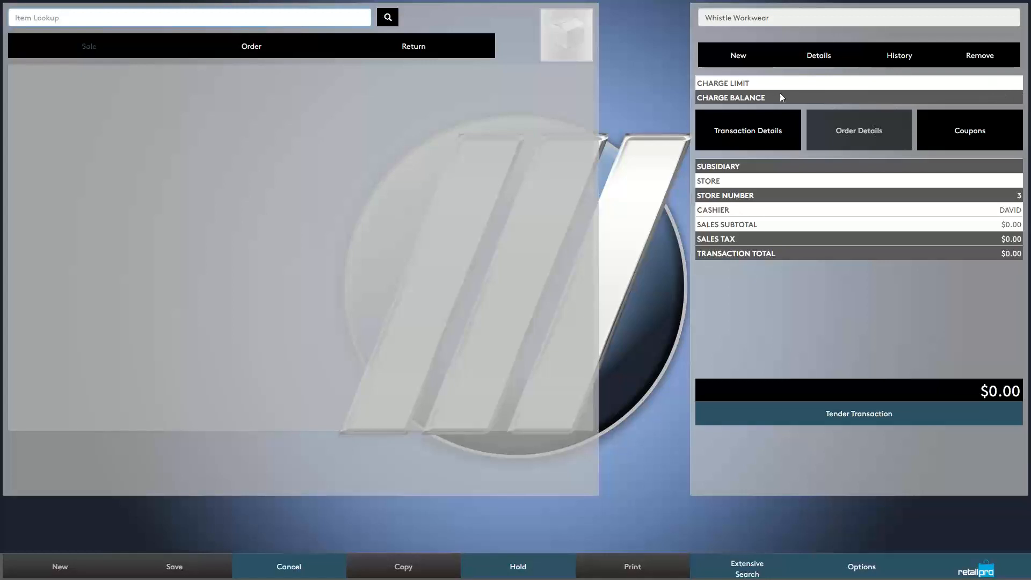
{"action": "key", "text": "F5"}
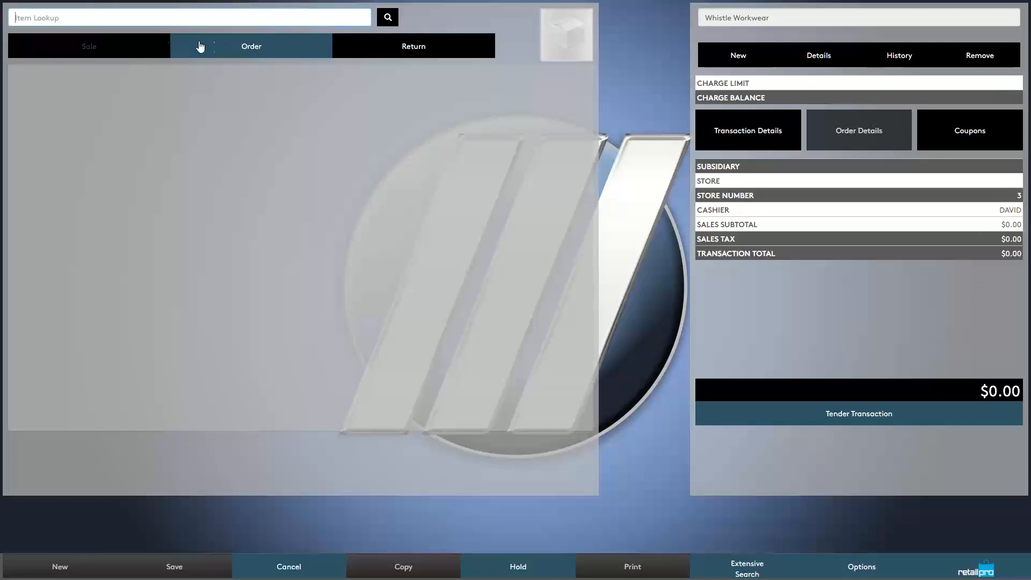
- Search 'boot' and add item 1540, the Carhartts 8-inch work boot
{"action": "type", "text": "bott"}
{"action": "key", "text": "BackSpace"}
{"action": "key", "text": "BackSpace"}
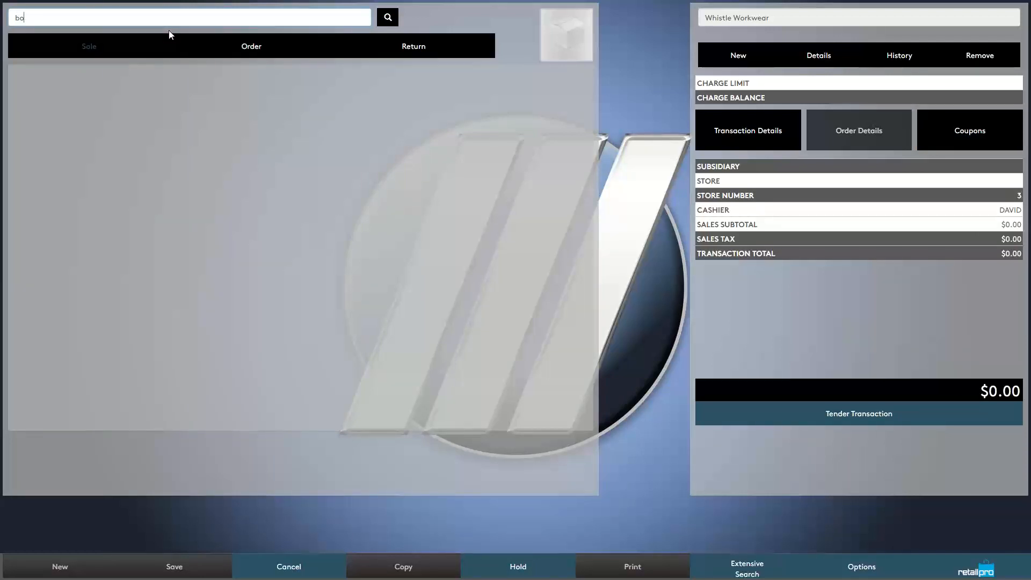
{"action": "type", "text": "ot"}
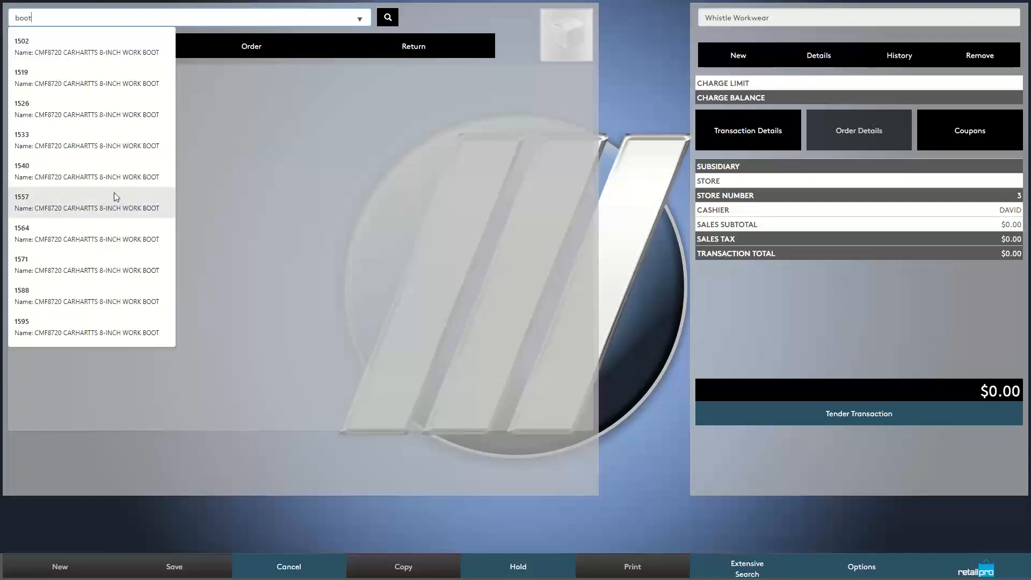
{"action": "left_click", "coordinate": [51, 177]}
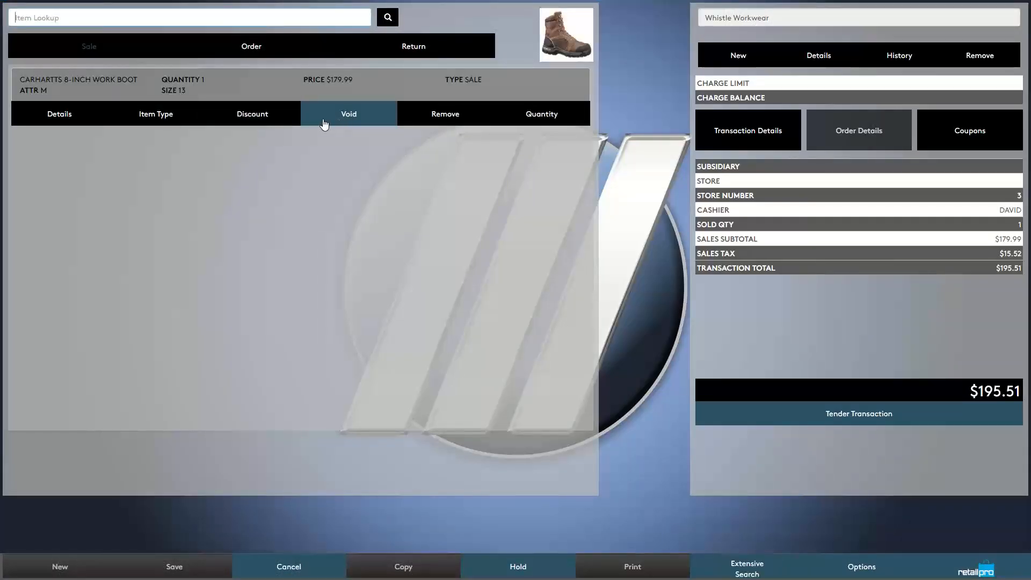
- Set the boot quantity to 5 and start tendering the $977.57 total
{"action": "left_click", "coordinate": [538, 128]}
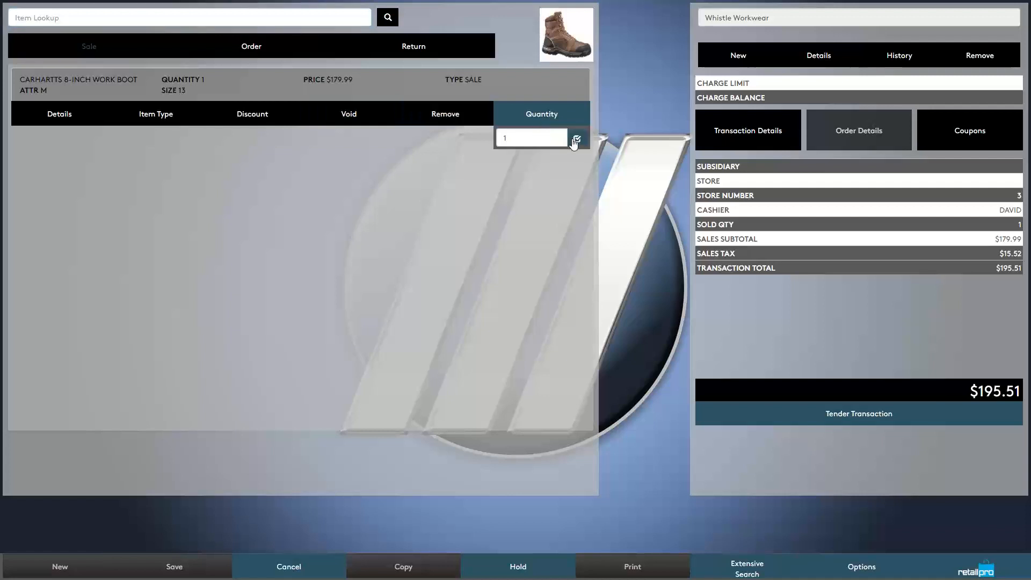
{"action": "double_click", "coordinate": [498, 138]}
{"action": "type", "text": "5"}
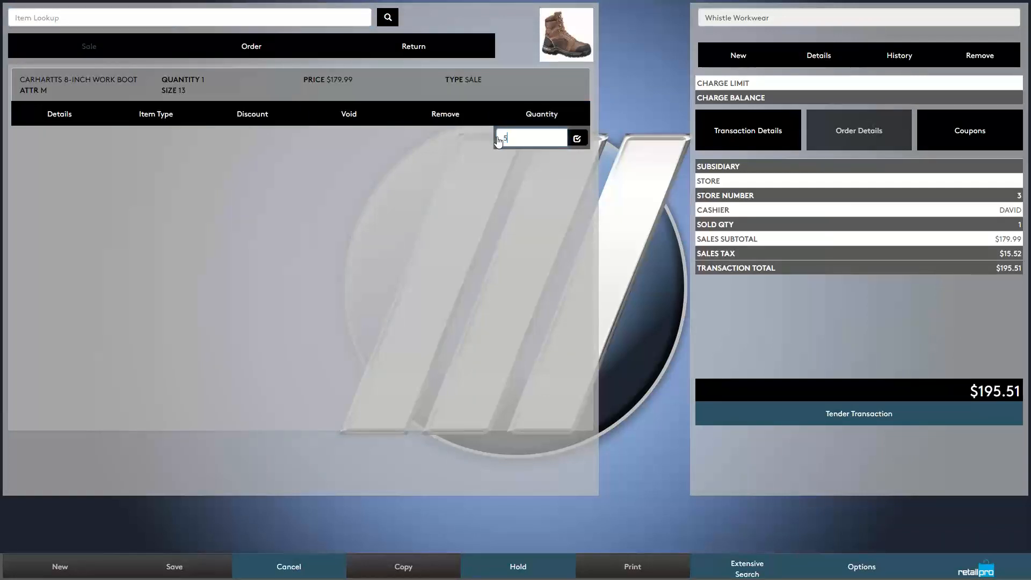
{"action": "key", "text": "Return"}
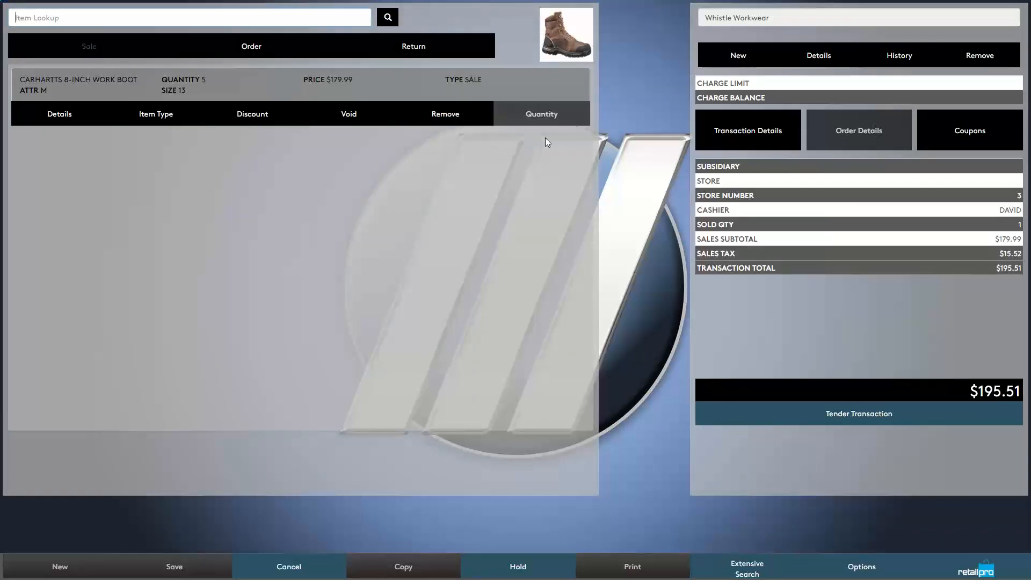
{"action": "left_click", "coordinate": [871, 415]}
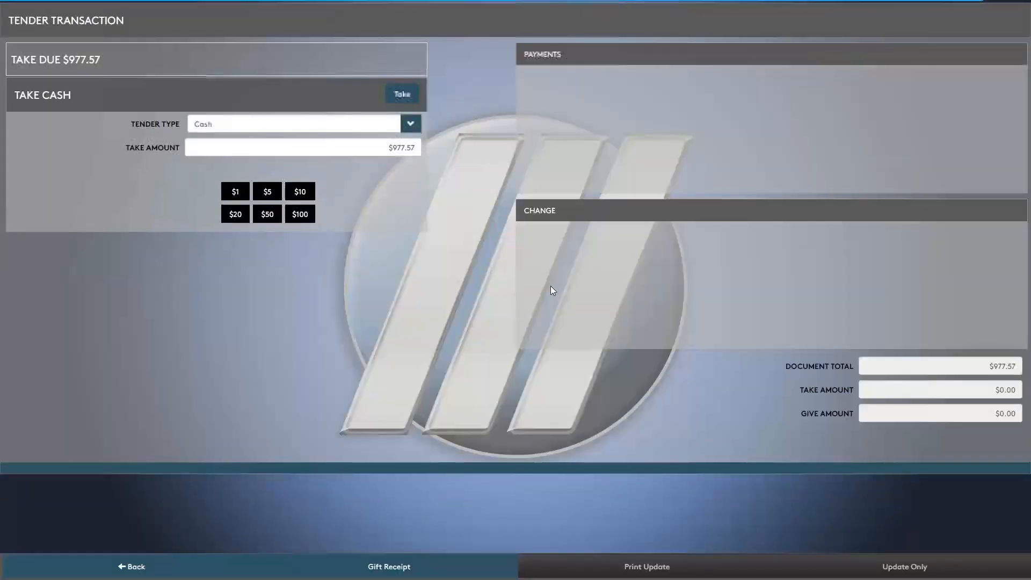
- Try tendering the $977.57 as Charge and dismiss the charge-limit permission warning
{"action": "left_click", "coordinate": [407, 134]}
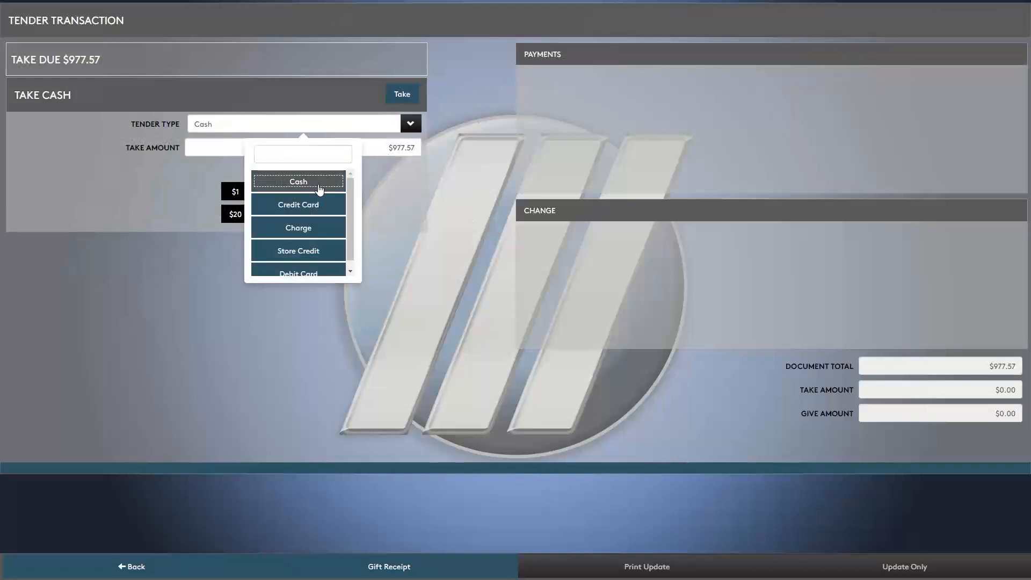
{"action": "left_click", "coordinate": [310, 225]}
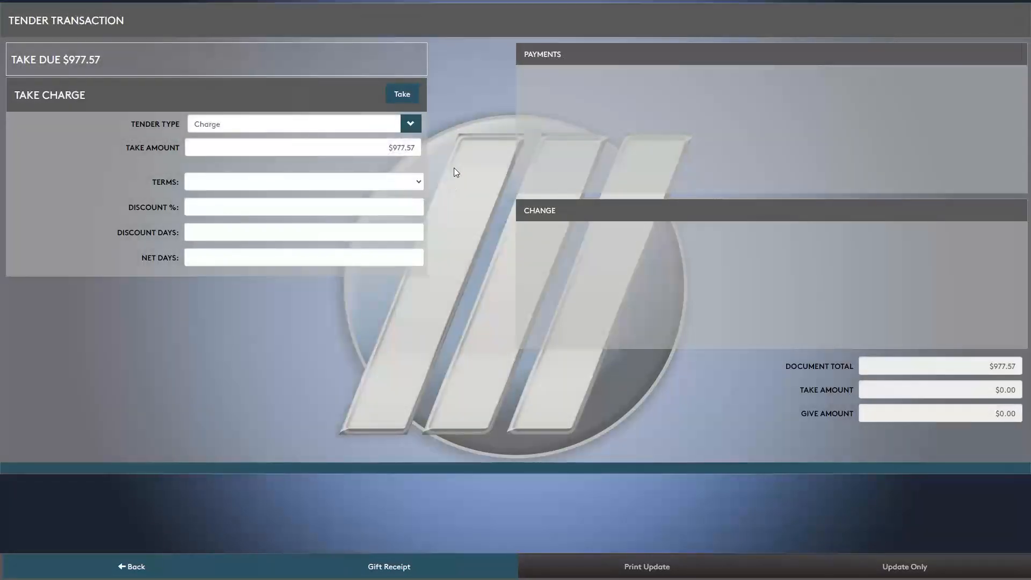
{"action": "left_click", "coordinate": [406, 94]}
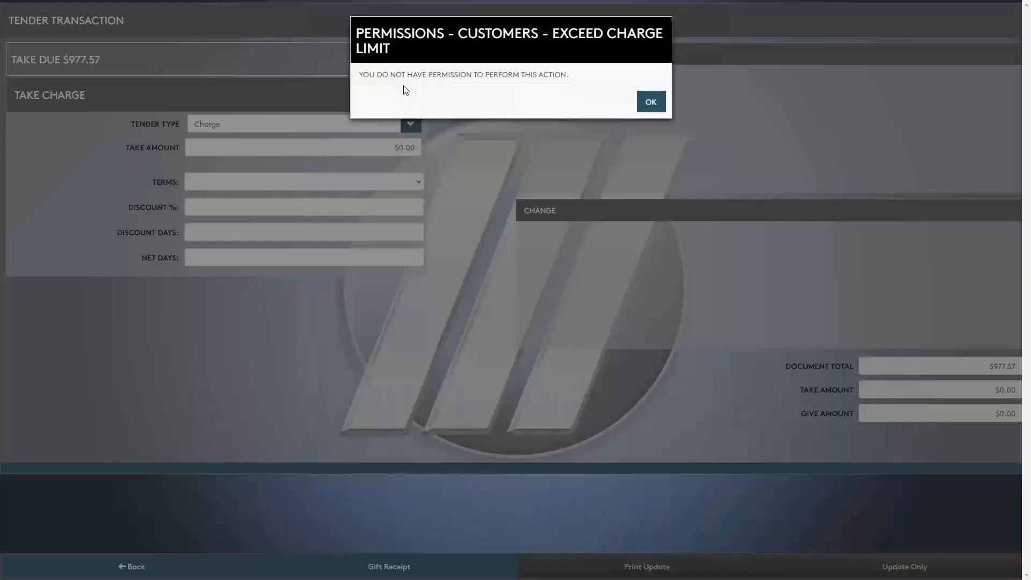
{"action": "left_click", "coordinate": [651, 102]}
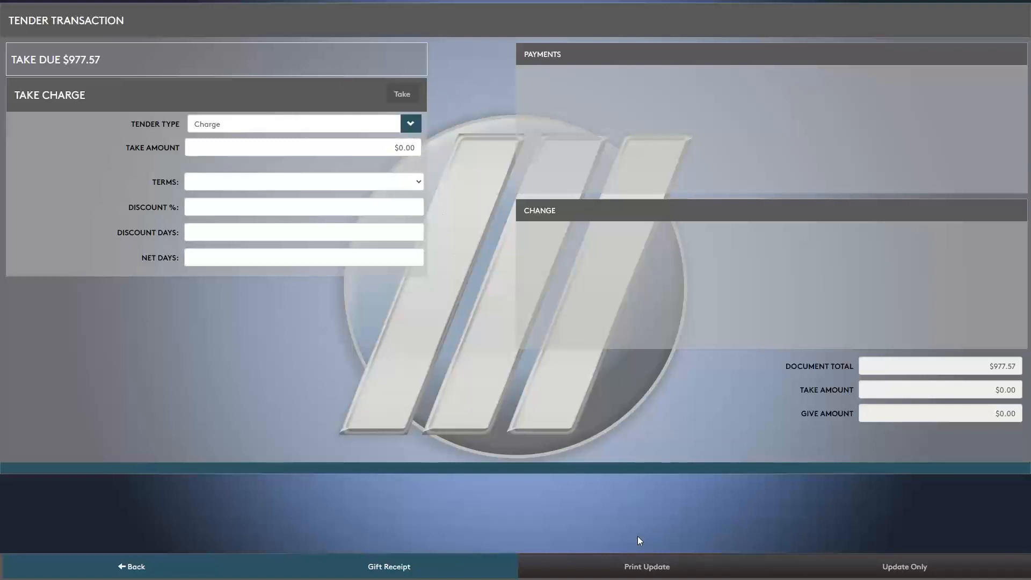
- Try Credit Card as the tender type, then switch the tender back to Cash
{"action": "left_click", "coordinate": [414, 126]}
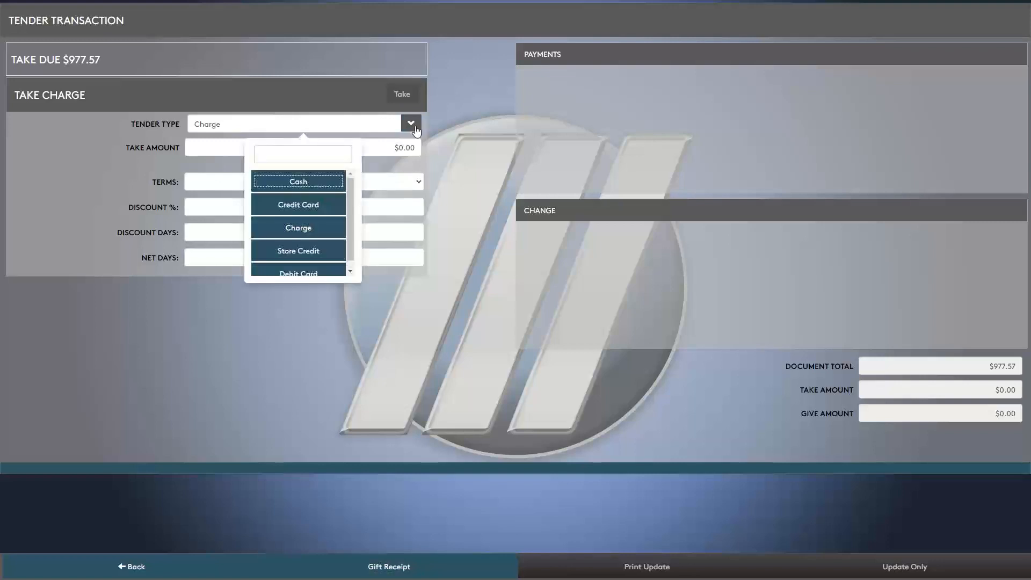
{"action": "scroll", "coordinate": [322, 263], "scroll_direction": "down", "scroll_amount": 1}
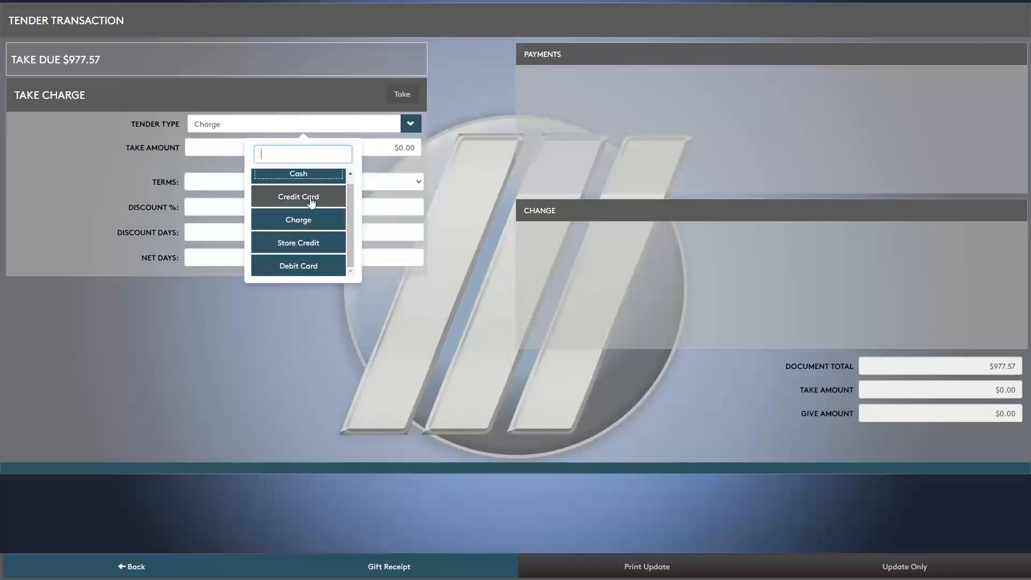
{"action": "left_click", "coordinate": [299, 197]}
{"action": "left_click", "coordinate": [322, 185]}
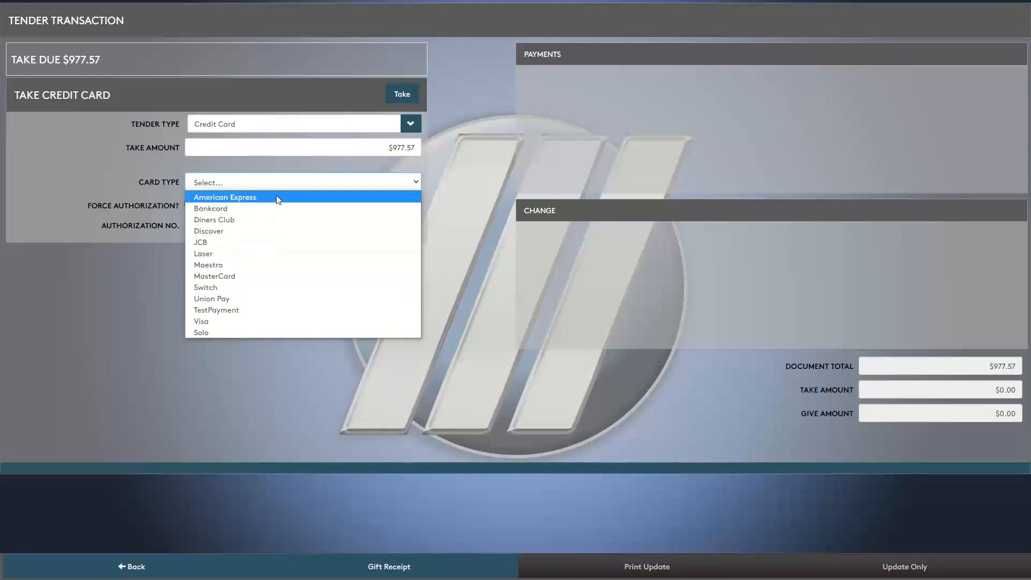
{"action": "left_click", "coordinate": [427, 138]}
{"action": "left_click", "coordinate": [410, 124]}
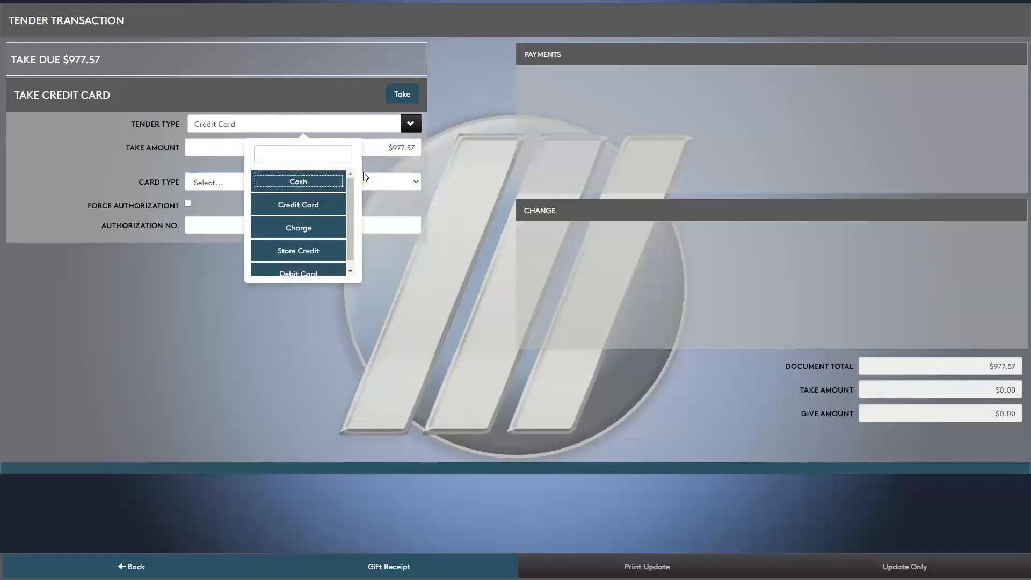
{"action": "scroll", "coordinate": [332, 240], "scroll_direction": "up", "scroll_amount": 1}
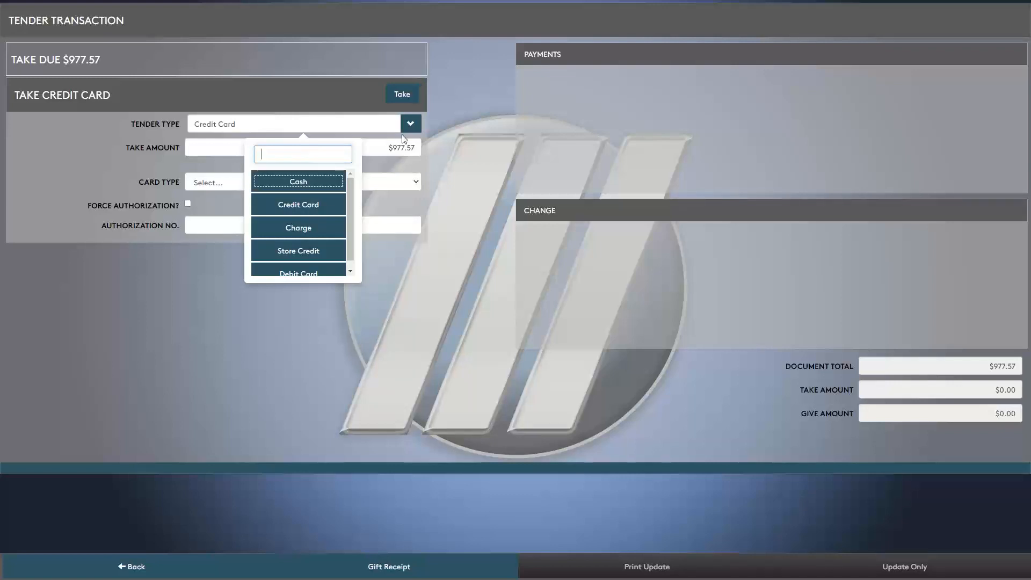
{"action": "left_click", "coordinate": [305, 185]}
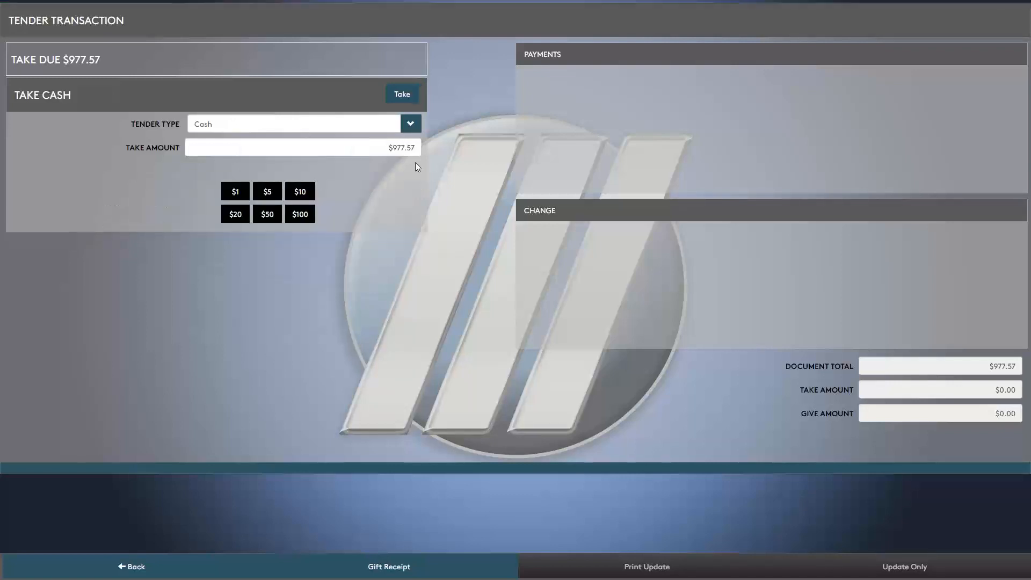
- Take the full $977.57 in cash and finalise the sale without printing
{"action": "left_click", "coordinate": [410, 124]}
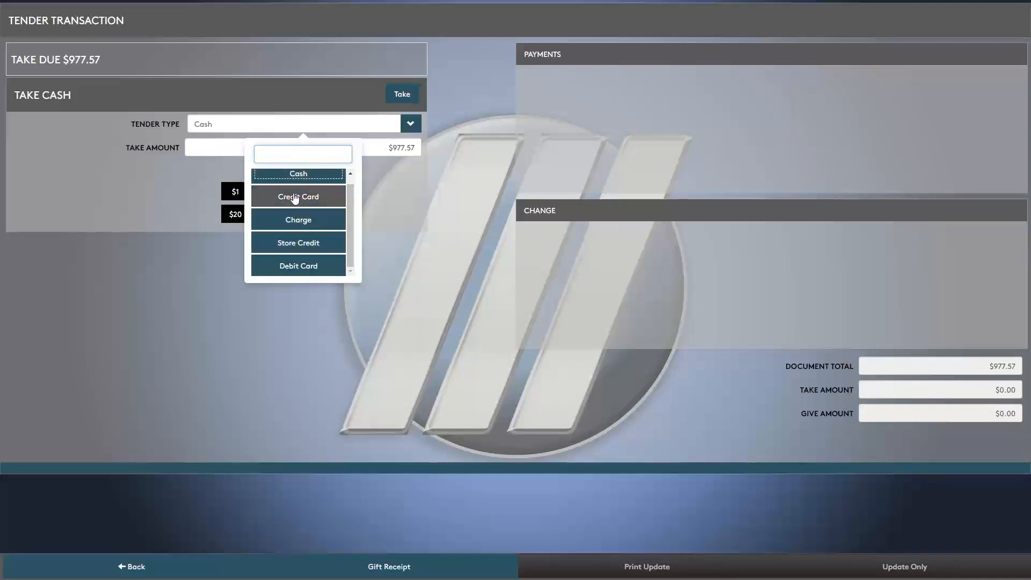
{"action": "mouse_move", "coordinate": [352, 198]}
{"action": "left_mouse_down"}
{"action": "mouse_move", "coordinate": [350, 184]}
{"action": "mouse_move", "coordinate": [350, 240]}
{"action": "mouse_move", "coordinate": [348, 182]}
{"action": "left_mouse_up"}
{"action": "left_click", "coordinate": [350, 129]}
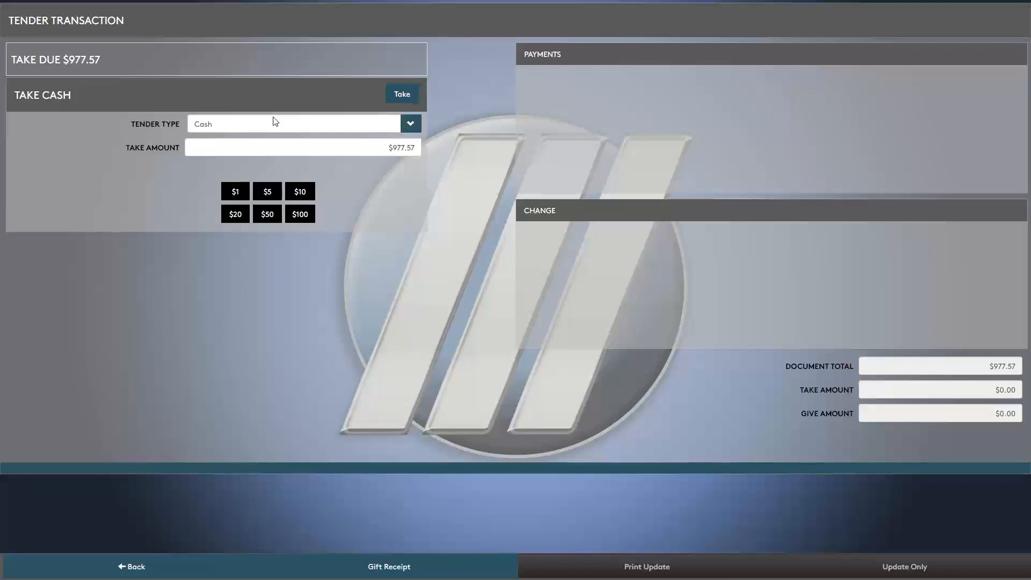
{"action": "left_click", "coordinate": [398, 99]}
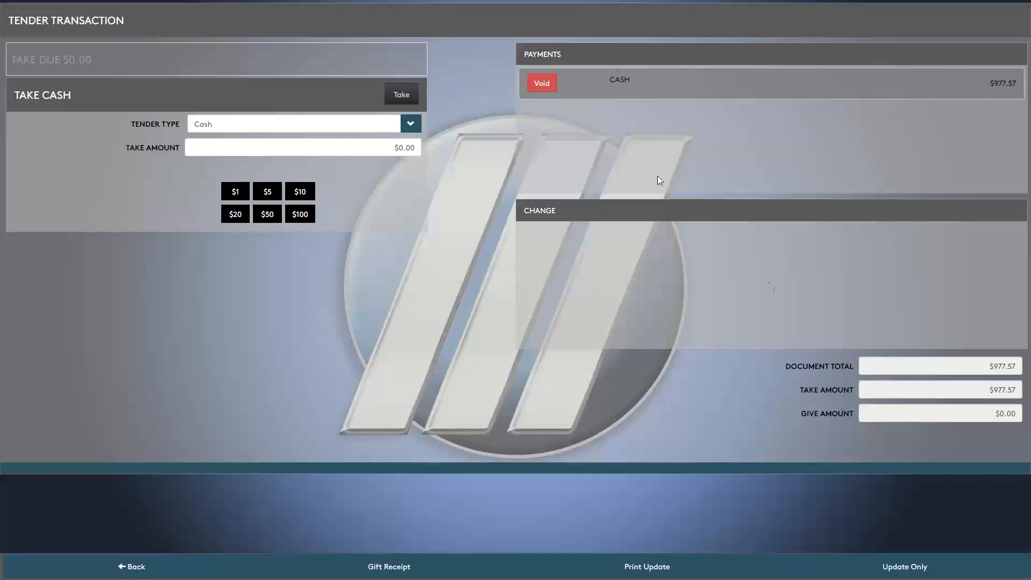
{"action": "left_click", "coordinate": [917, 571]}
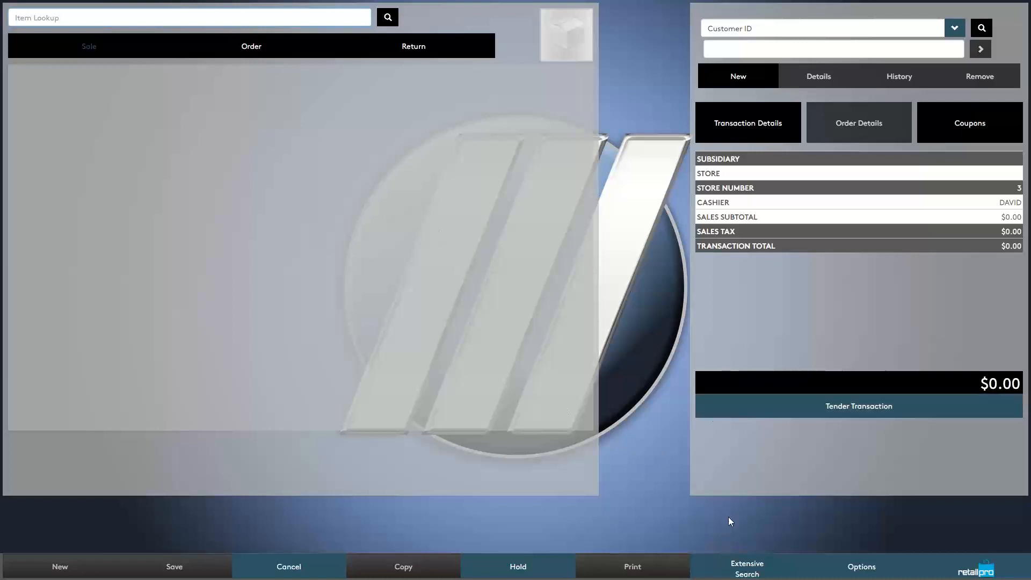
- Search Item Lookup for 'boot', dismiss the keyword error, and exit full screen with F11
{"action": "left_click", "coordinate": [747, 569]}
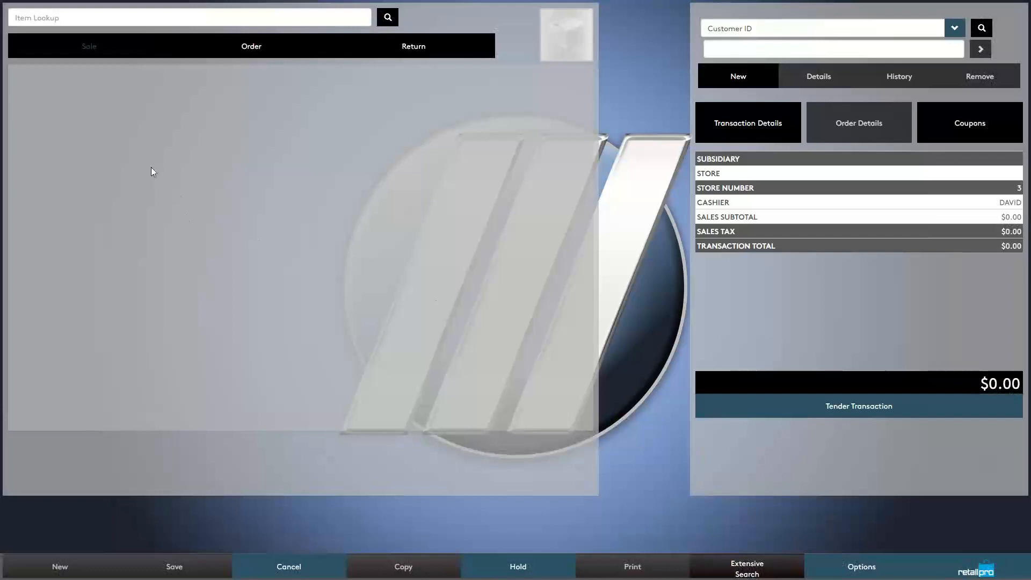
{"action": "left_click", "coordinate": [82, 21]}
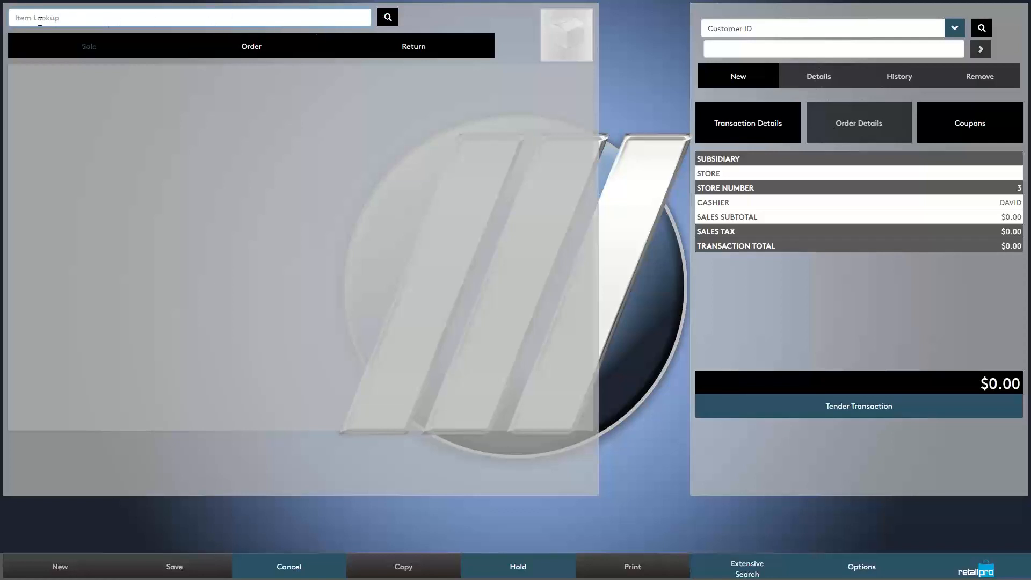
{"action": "type", "text": "boot"}
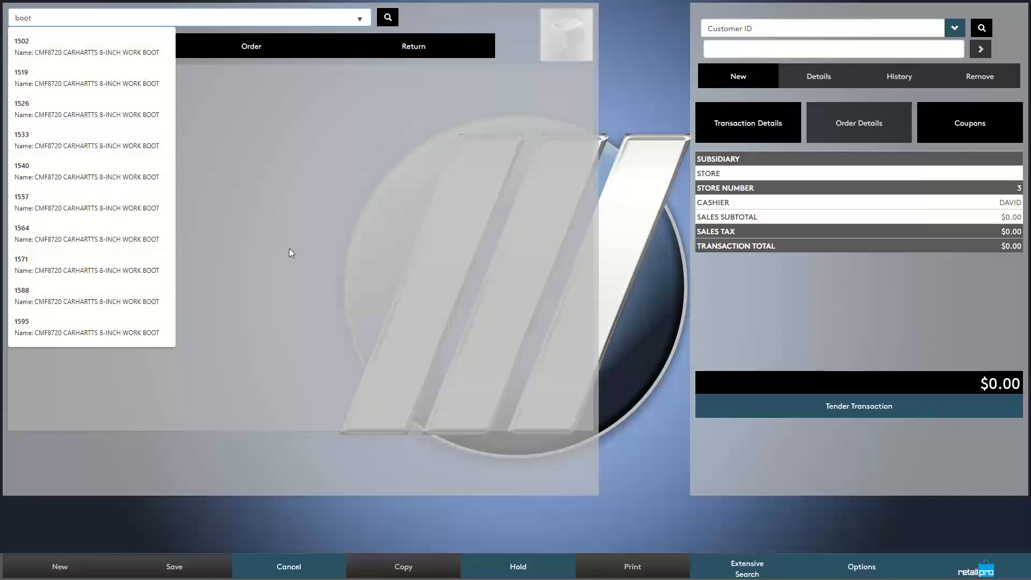
{"action": "key", "text": "Return"}
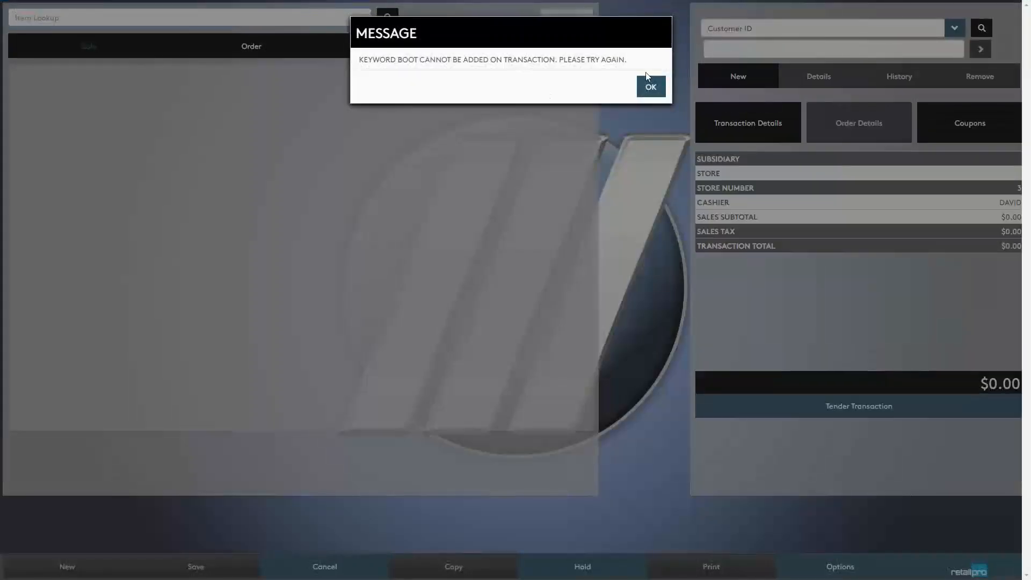
{"action": "left_click", "coordinate": [651, 89]}
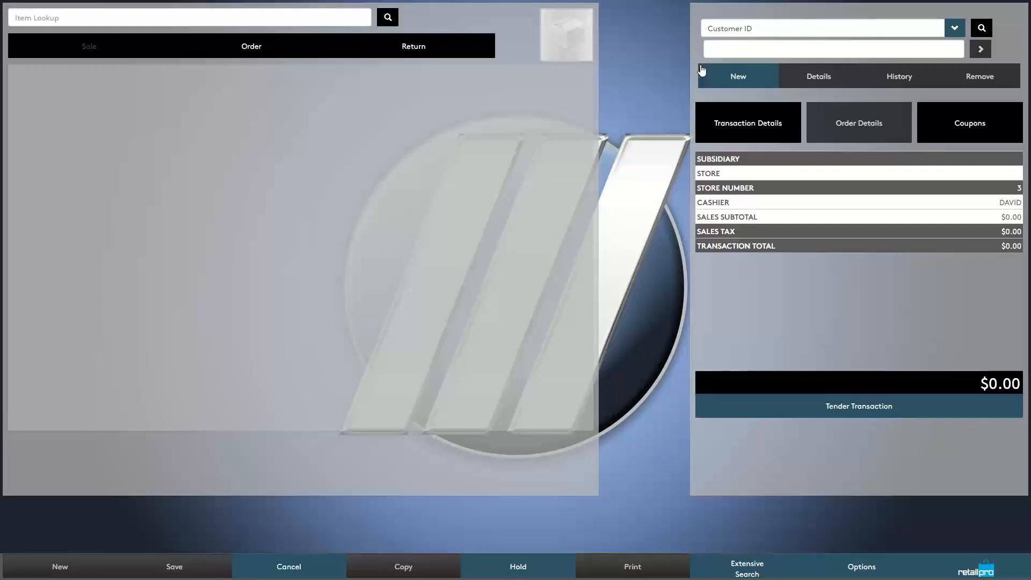
{"action": "key", "text": "F11"}
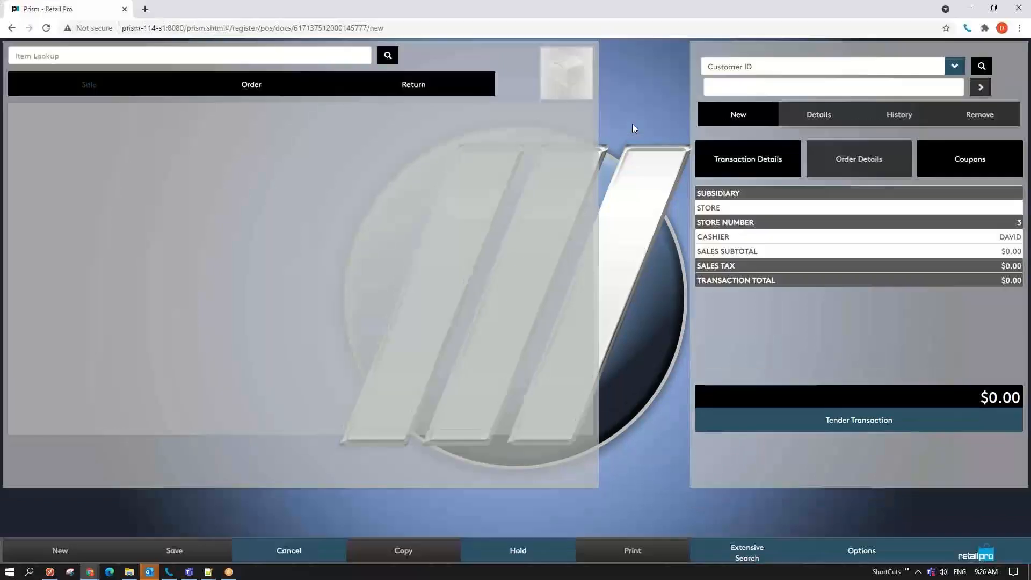
{"action": "left_click", "coordinate": [971, 9]}
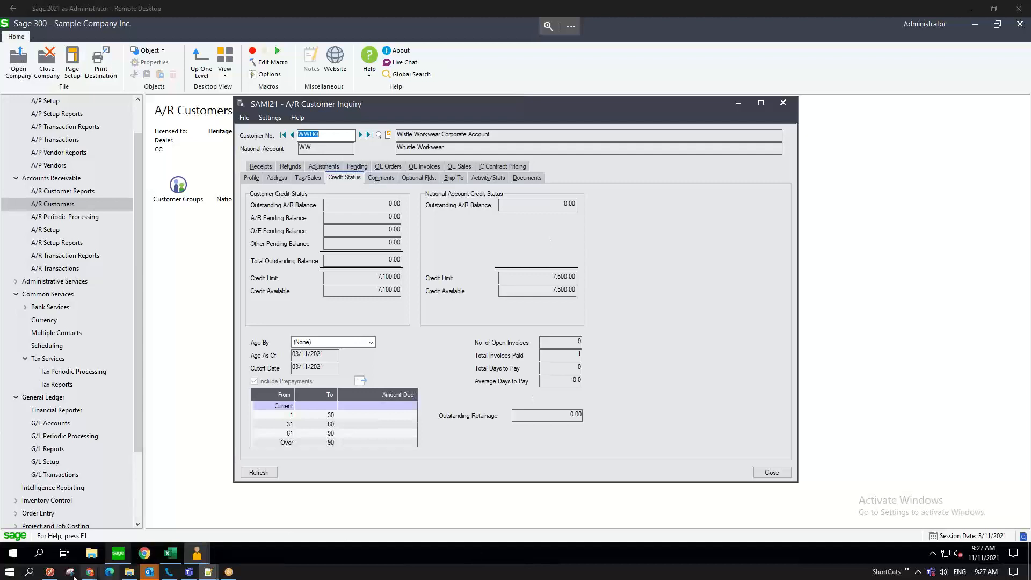
{"action": "mouse_move", "coordinate": [95, 573]}
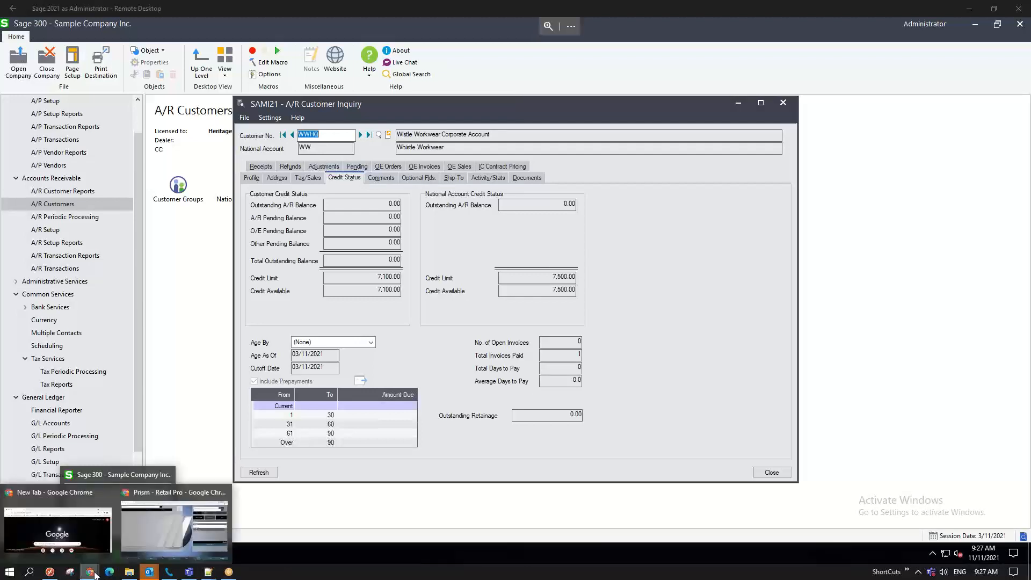
{"action": "left_click", "coordinate": [164, 537]}
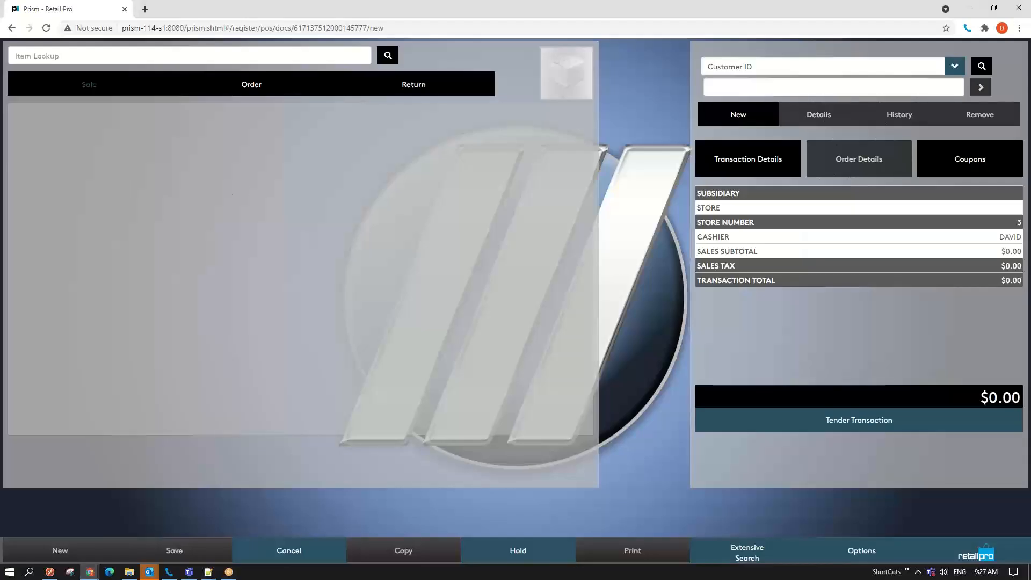
{"action": "key", "text": "alt+Tab"}
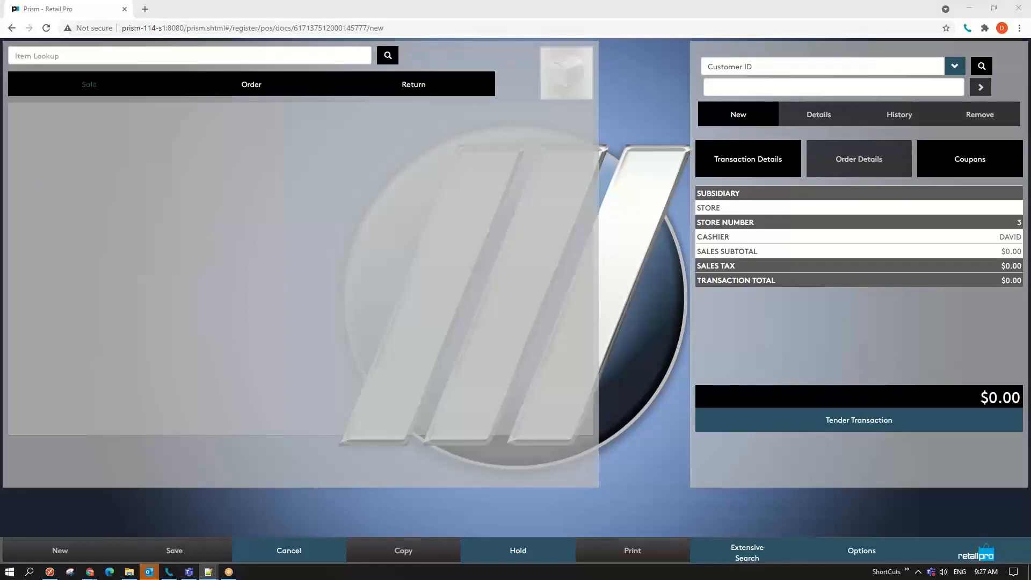
- Paste the boot's item code into Item Lookup to add one Carhartts 8-inch work boot
{"action": "left_click", "coordinate": [66, 53]}
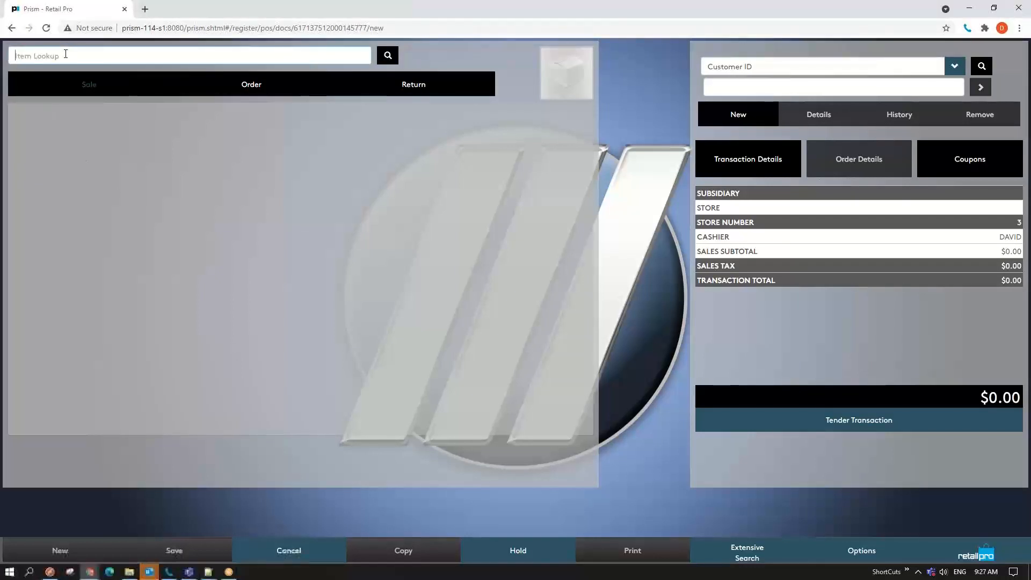
{"action": "key", "text": "ctrl+v"}
{"action": "key", "text": "Return"}
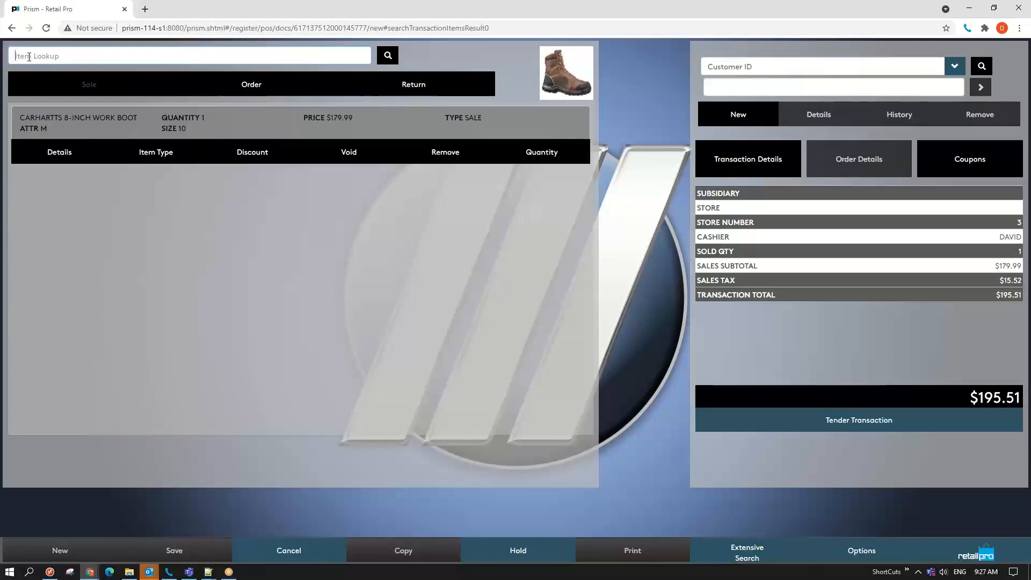
- Add three more work boots for quantity 4 totalling $782.06, and highlight QUANTITY 4
{"action": "type", "text": "carh"}
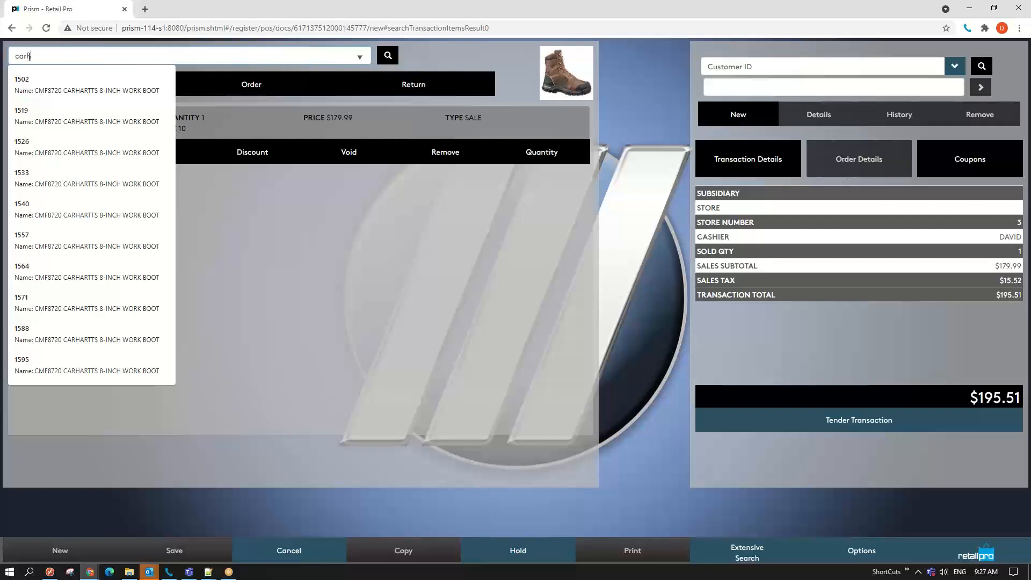
{"action": "key", "text": "BackSpace"}
{"action": "key", "text": "BackSpace"}
{"action": "key", "text": "BackSpace"}
{"action": "type", "text": "work"}
{"action": "key", "text": "BackSpace"}
{"action": "key", "text": "BackSpace"}
{"action": "key", "text": "BackSpace"}
{"action": "key", "text": "BackSpace"}
{"action": "key", "text": "Return"}
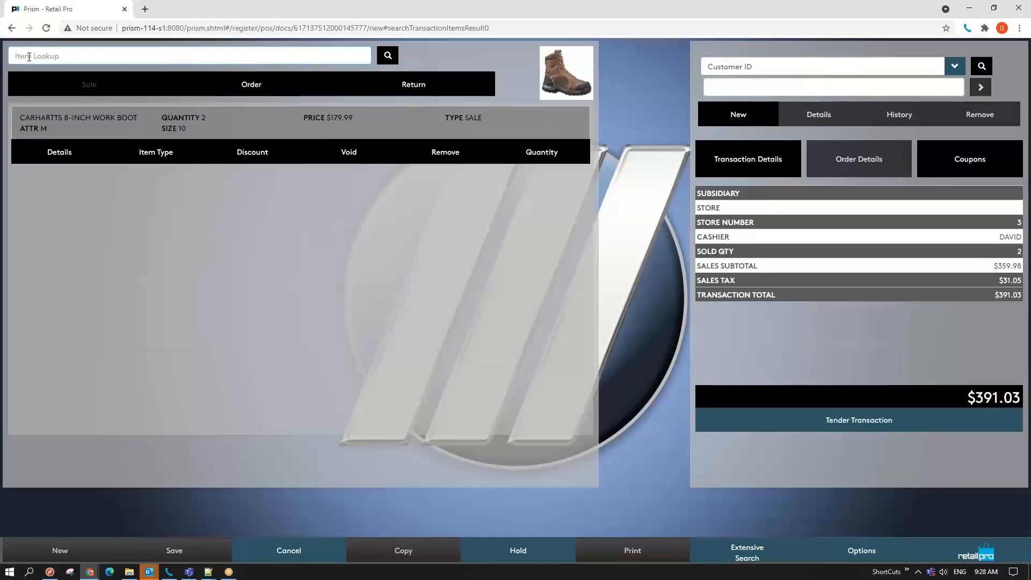
{"action": "key", "text": "Return"}
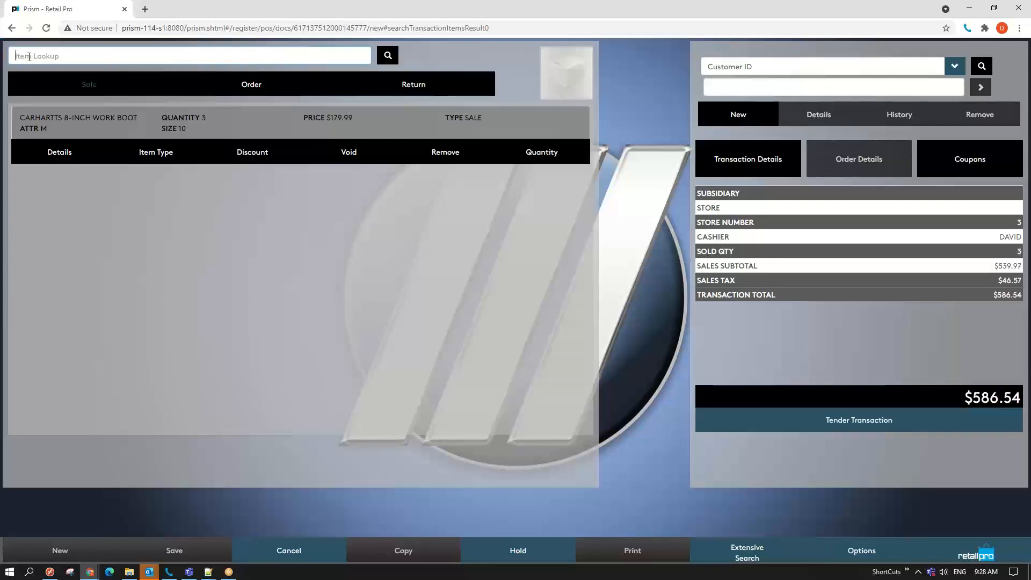
{"action": "key", "text": "Return"}
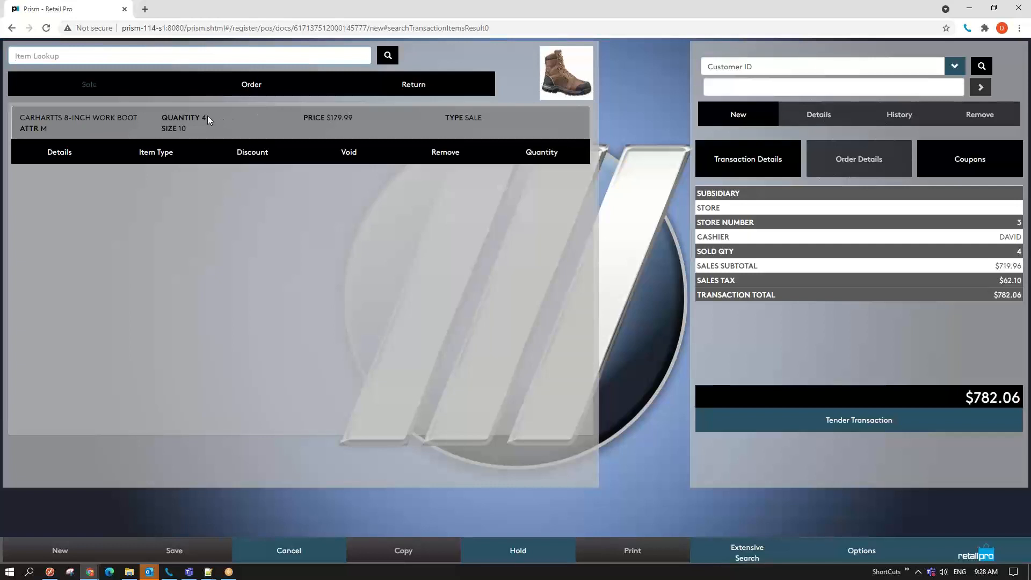
{"action": "left_click_drag", "start_coordinate": [208, 120], "coordinate": [161, 119]}
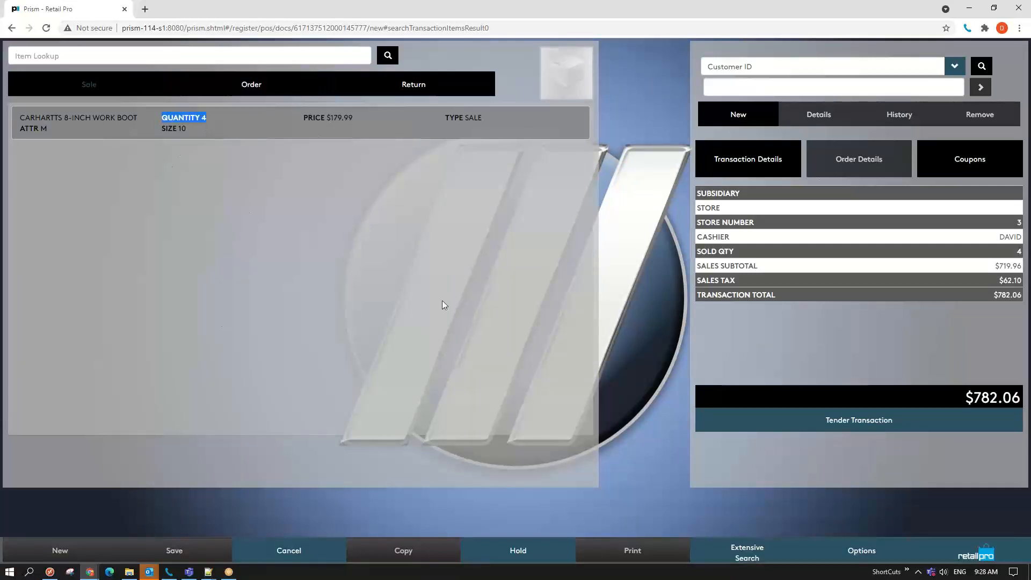
{"action": "left_click", "coordinate": [973, 8]}
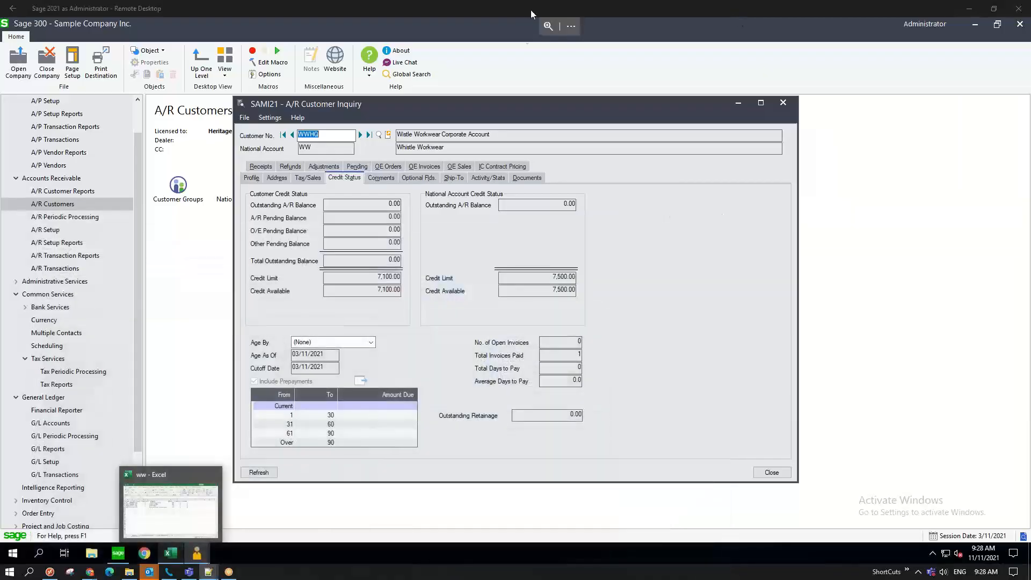
- Back in Sage 300, open Retail Pro Operations' R/P Transactions functions
{"action": "left_click", "coordinate": [507, 86]}
{"action": "left_click", "coordinate": [527, 323]}
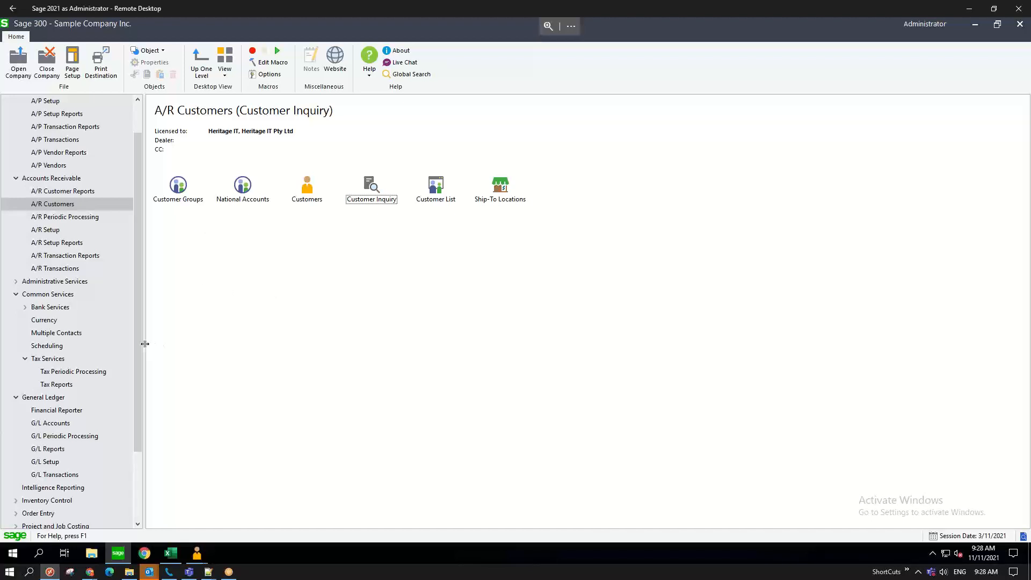
{"action": "left_click_drag", "start_coordinate": [138, 346], "coordinate": [138, 410]}
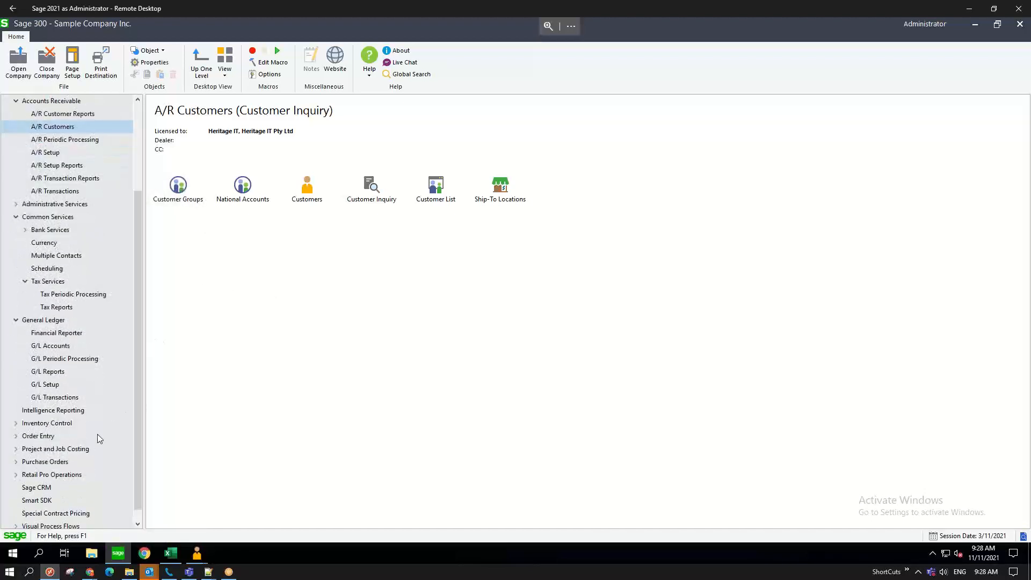
{"action": "left_click", "coordinate": [26, 474]}
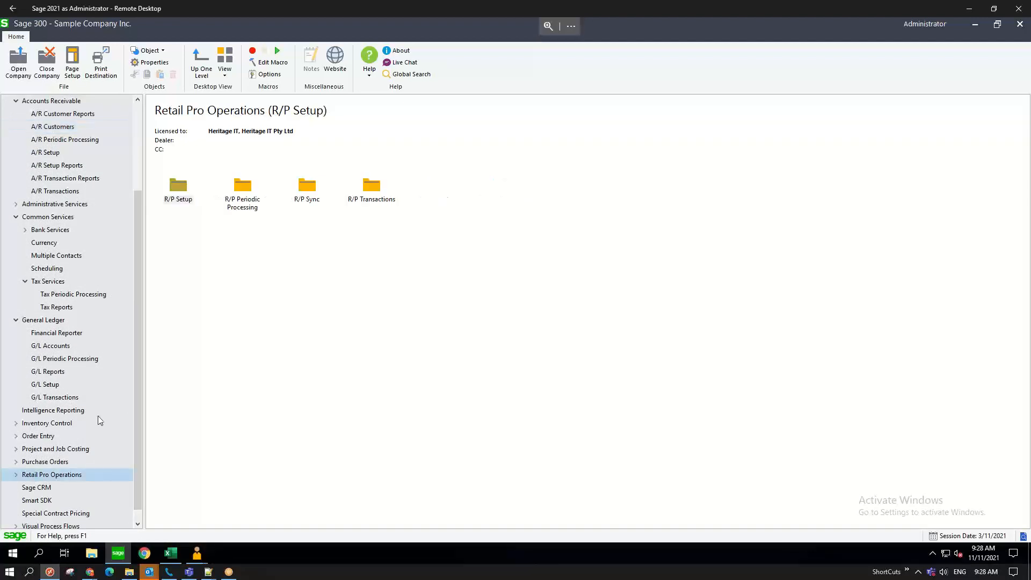
{"action": "double_click", "coordinate": [373, 189]}
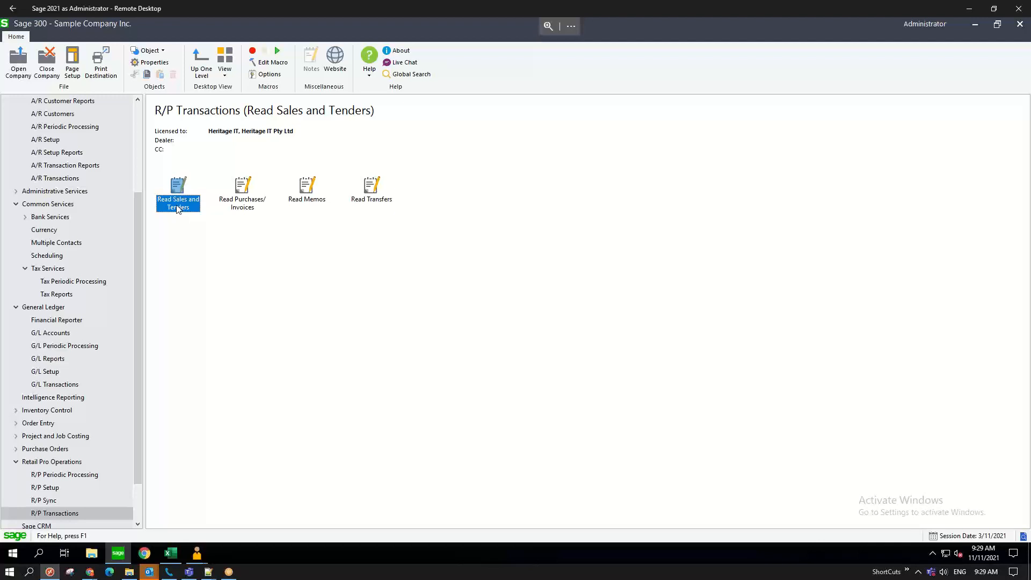
- Inspect Read Memos and Read Transfers, then select Schedule Setup under R/P Periodic Processing
{"action": "left_click", "coordinate": [311, 191]}
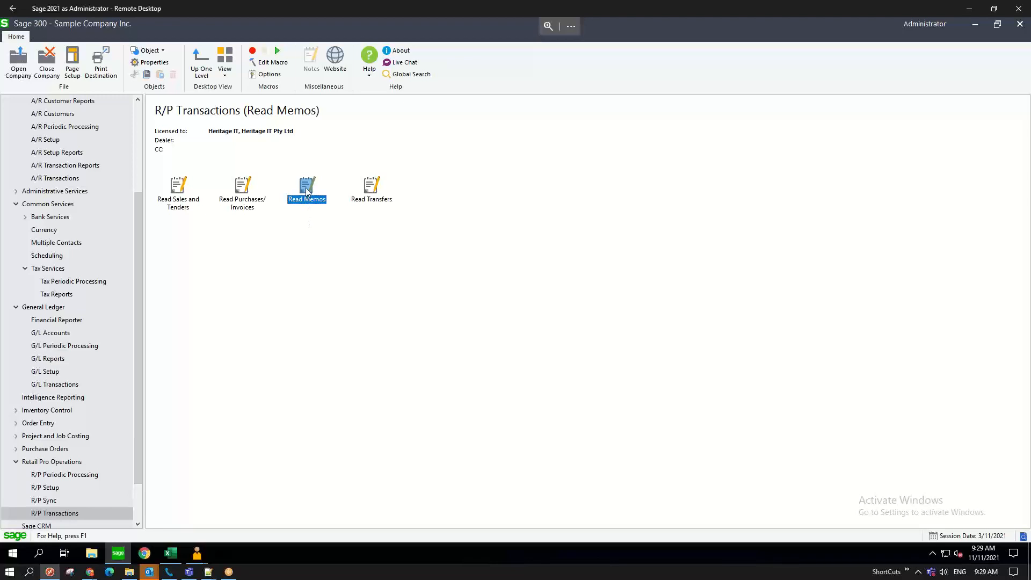
{"action": "left_click", "coordinate": [371, 195]}
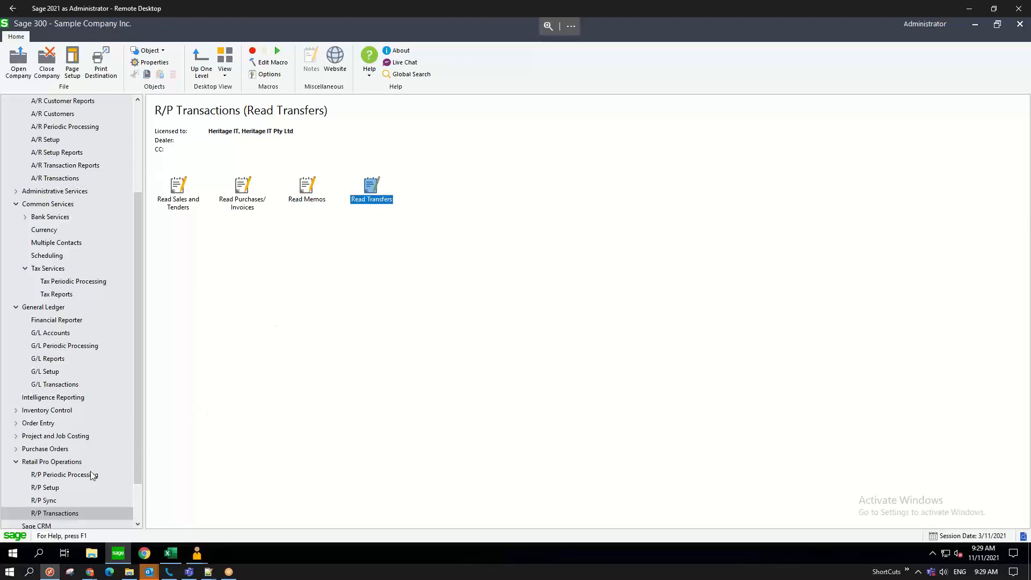
{"action": "left_click", "coordinate": [71, 476]}
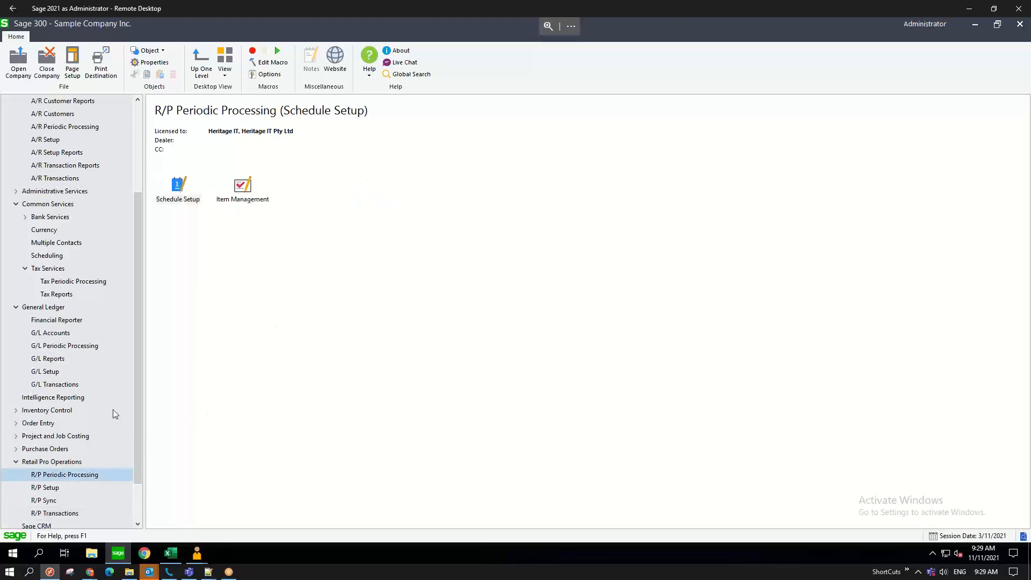
{"action": "left_click", "coordinate": [186, 202]}
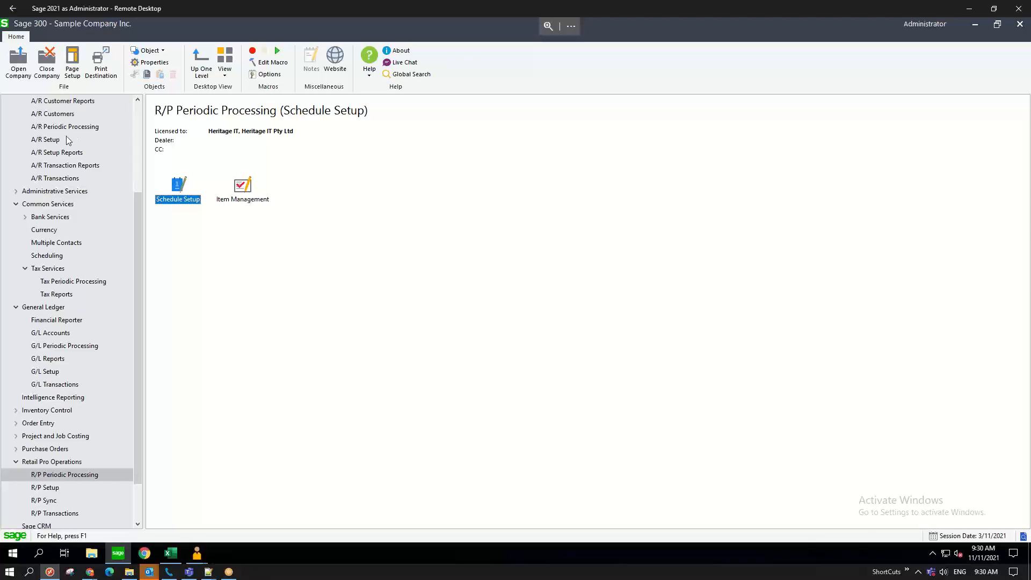
- Go to A/R Customers under Accounts Receivable and launch Customer Inquiry
{"action": "scroll", "coordinate": [66, 140], "scroll_direction": "up", "scroll_amount": 4}
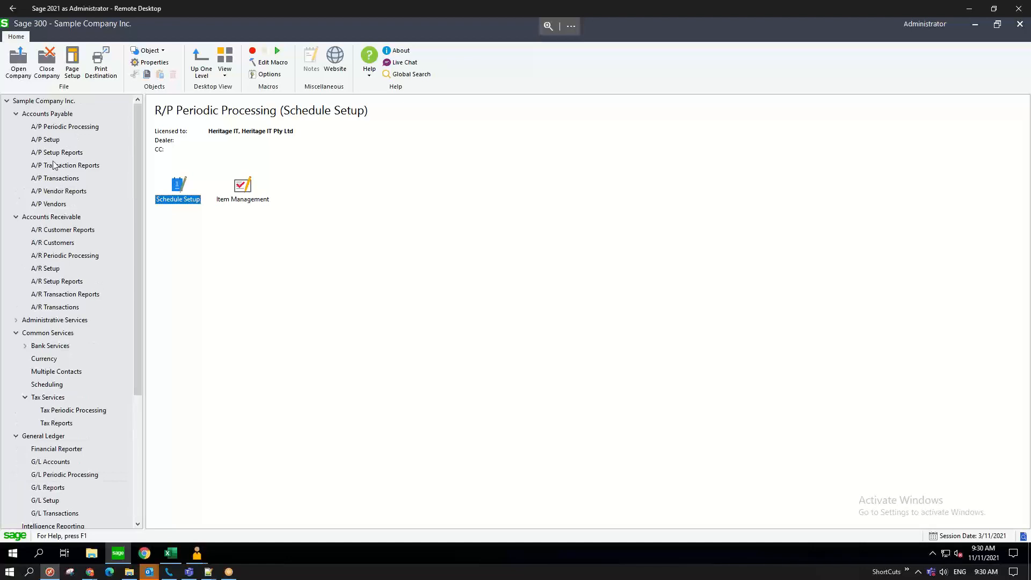
{"action": "left_click", "coordinate": [54, 245]}
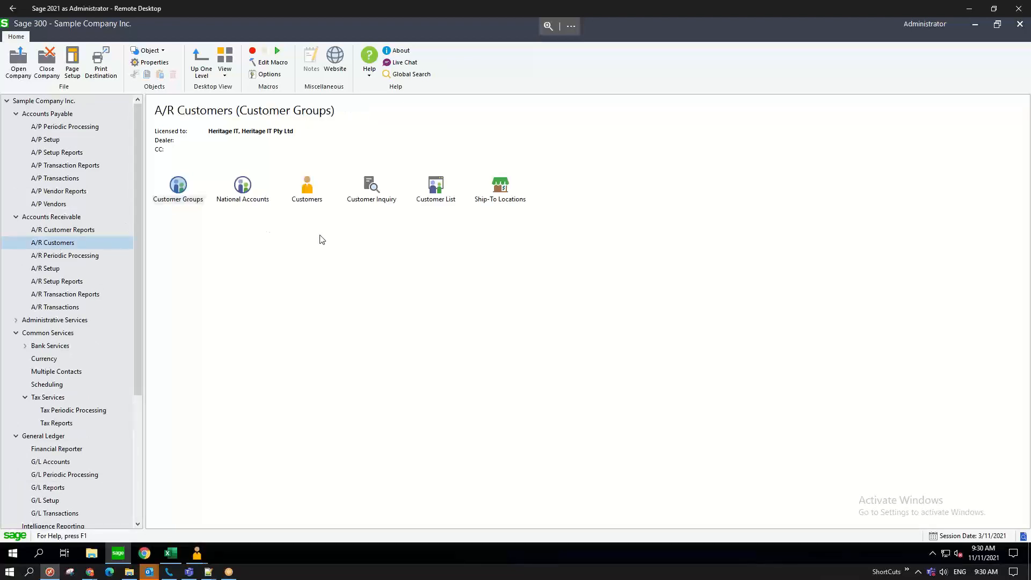
{"action": "double_click", "coordinate": [375, 192]}
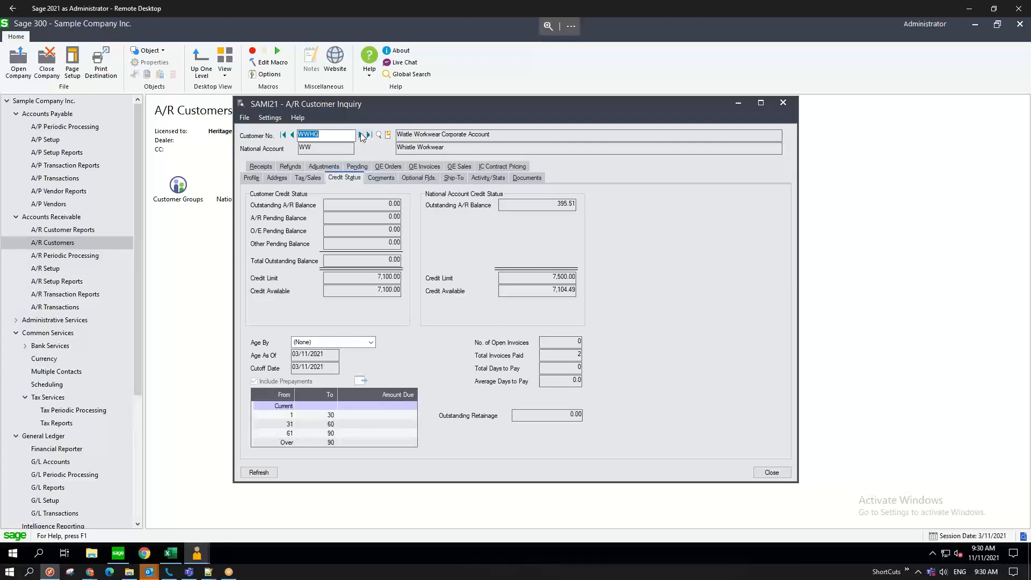
- Step back through customer records on Credit Status to the Whistle Workwear HQ customer
{"action": "left_click", "coordinate": [292, 135]}
{"action": "left_click", "coordinate": [292, 135]}
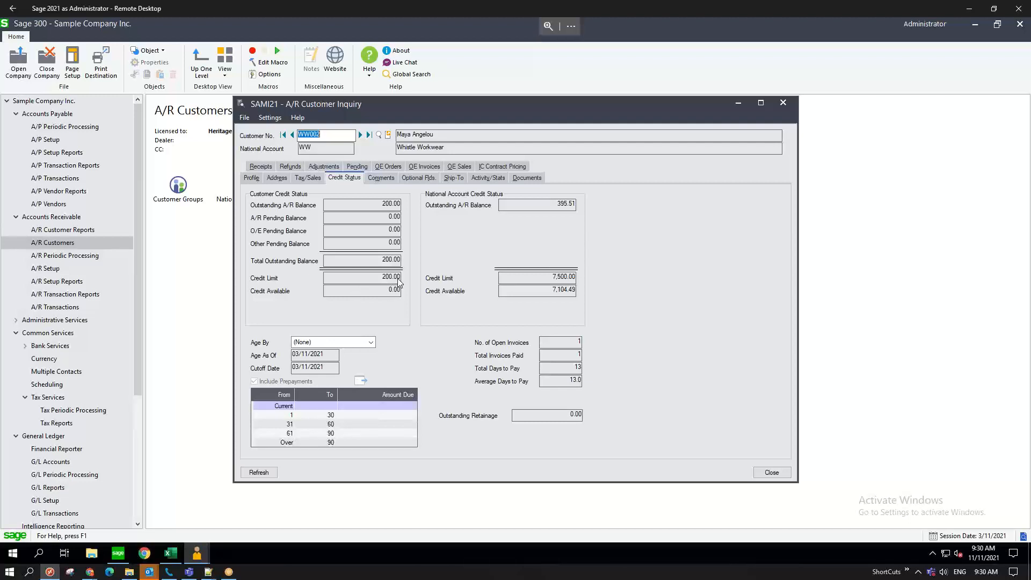
{"action": "left_click", "coordinate": [293, 136]}
{"action": "left_click", "coordinate": [292, 135]}
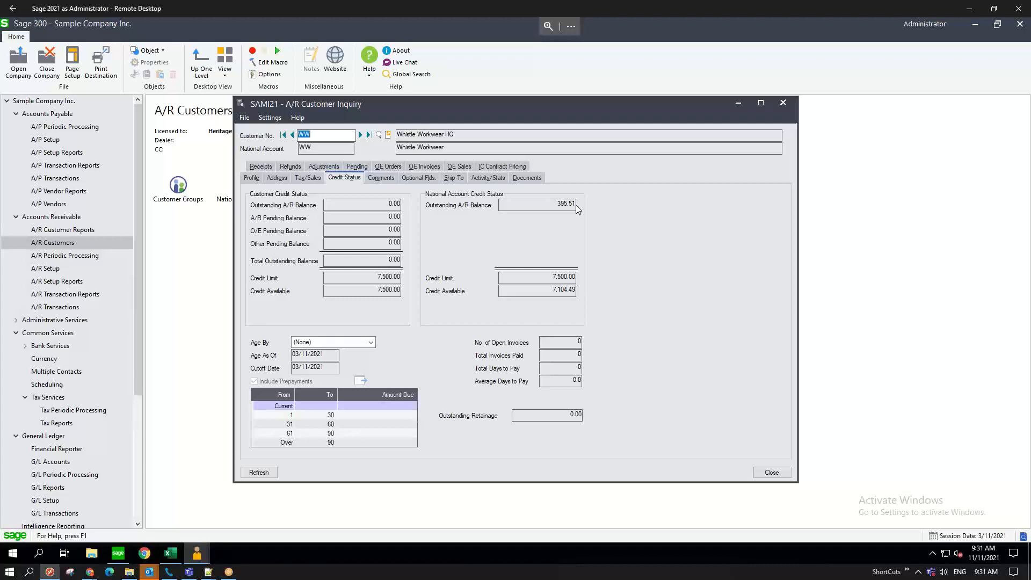
- Advance to the Wattle Workwear Corporate Account and show its Documents tab
{"action": "left_click", "coordinate": [361, 134]}
{"action": "left_click", "coordinate": [361, 134]}
{"action": "left_click", "coordinate": [361, 134]}
{"action": "left_click", "coordinate": [361, 134]}
{"action": "left_click", "coordinate": [524, 177]}
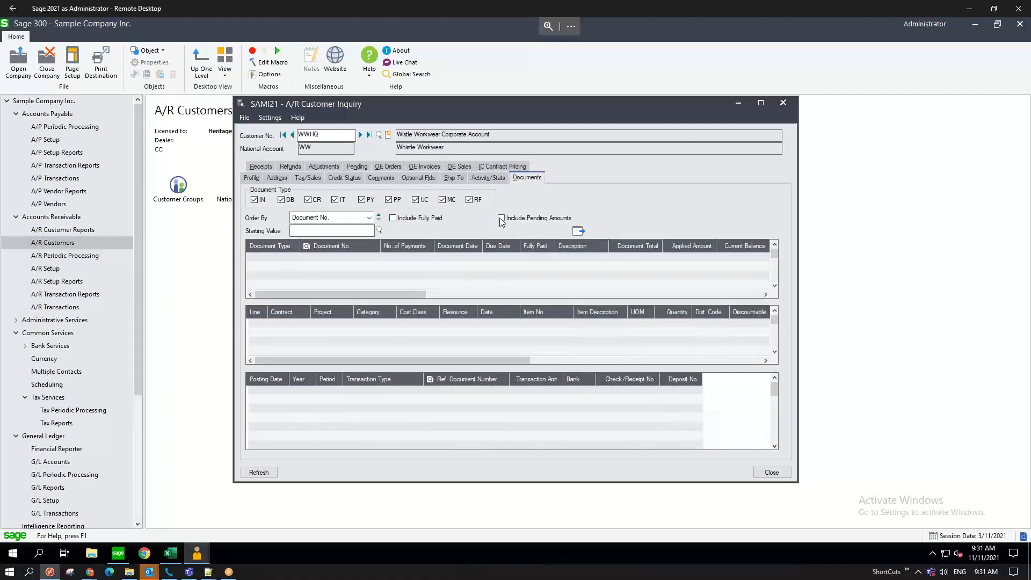
- Include fully paid documents, load the list, and open the 977.57 invoice in Document Inquiry
{"action": "left_click", "coordinate": [392, 217]}
{"action": "left_click", "coordinate": [579, 231]}
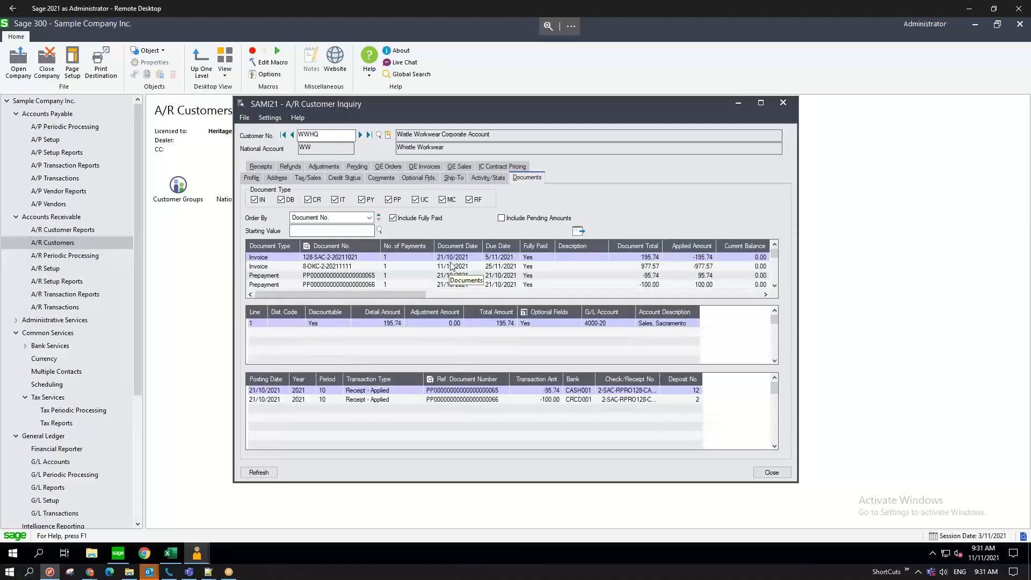
{"action": "left_click", "coordinate": [452, 267]}
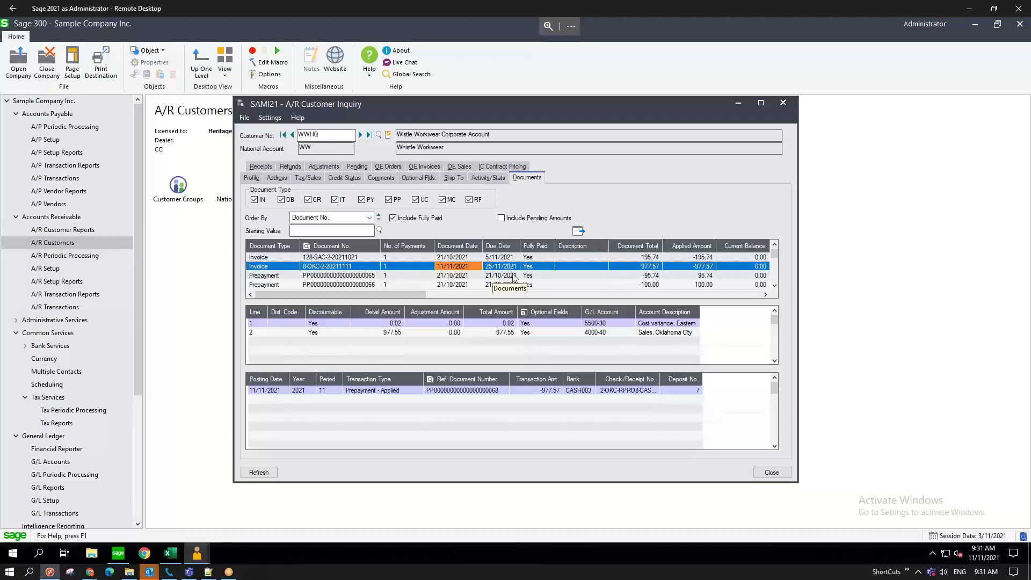
{"action": "left_click", "coordinate": [506, 333]}
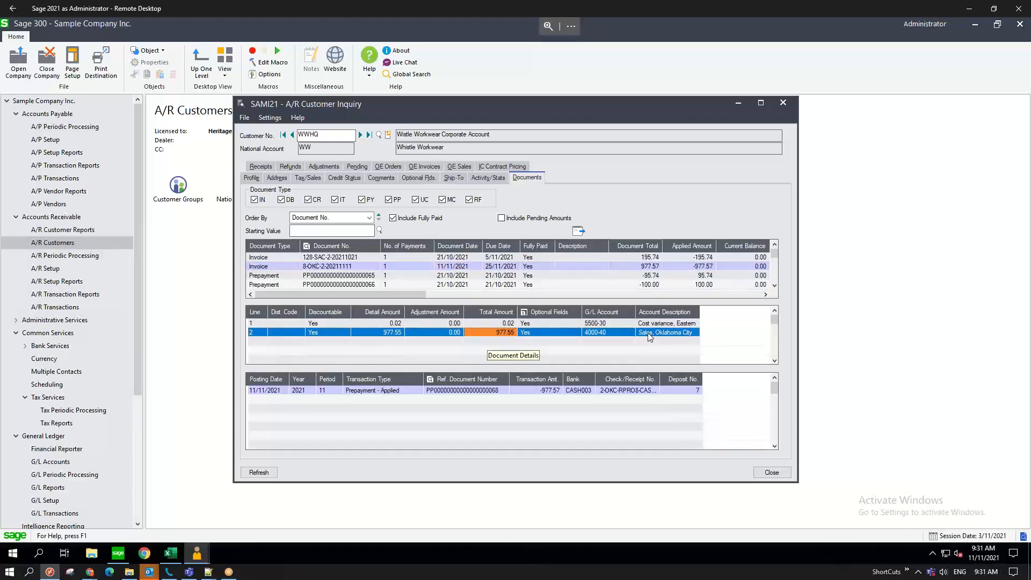
{"action": "left_click", "coordinate": [376, 265]}
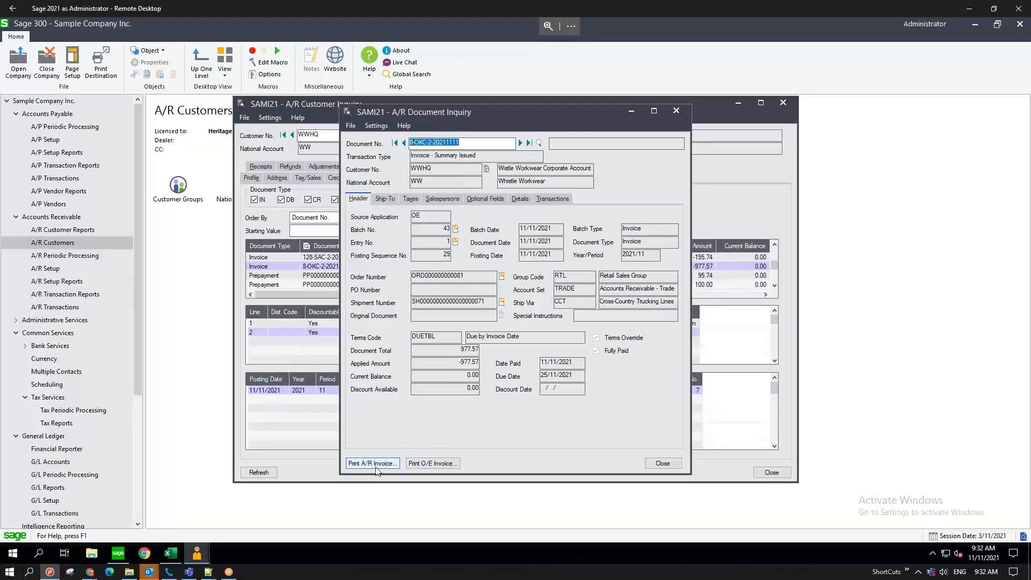
- Print O/E invoice 8-OKC-2-20211111 for 977.57 to a preview
{"action": "left_click", "coordinate": [435, 465]}
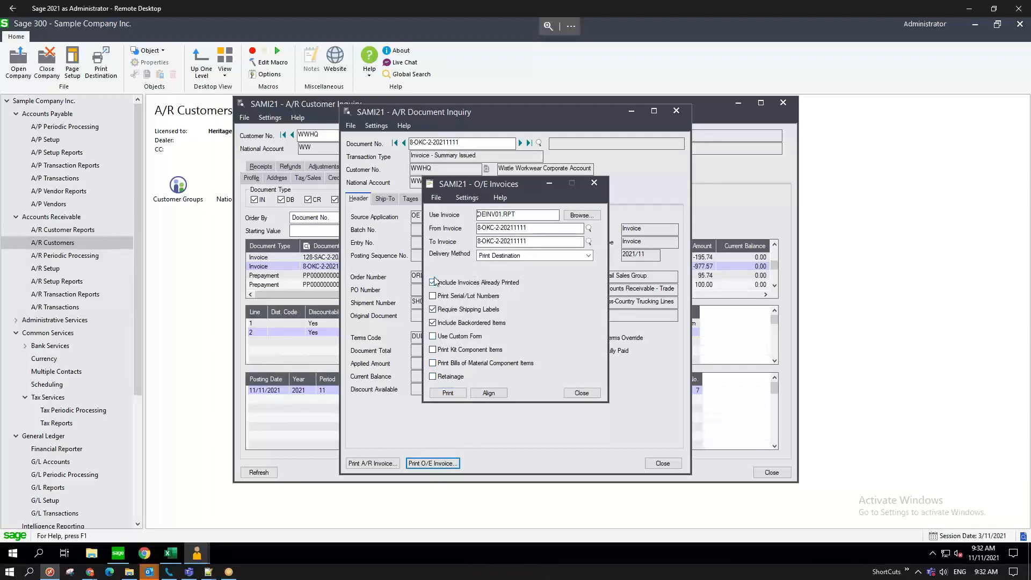
{"action": "left_click", "coordinate": [449, 394]}
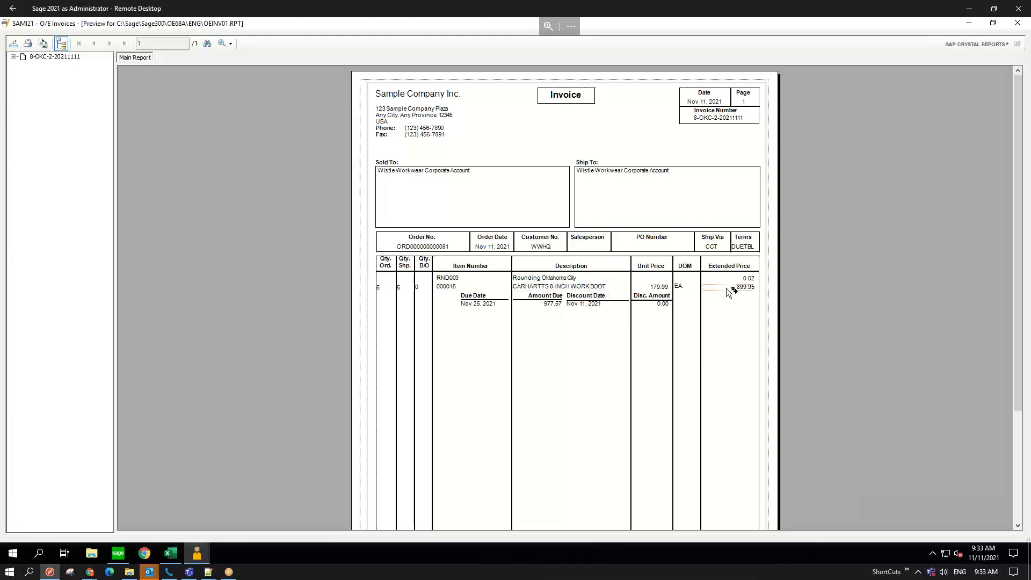
{"action": "scroll", "coordinate": [612, 311], "scroll_direction": "down", "scroll_amount": 3}
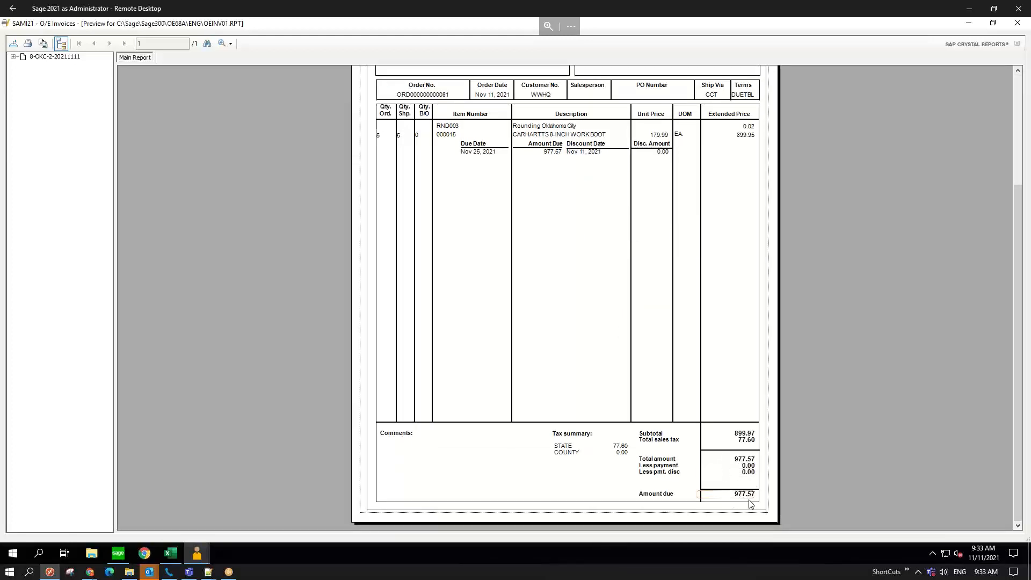
{"action": "scroll", "coordinate": [735, 423], "scroll_direction": "up", "scroll_amount": 3}
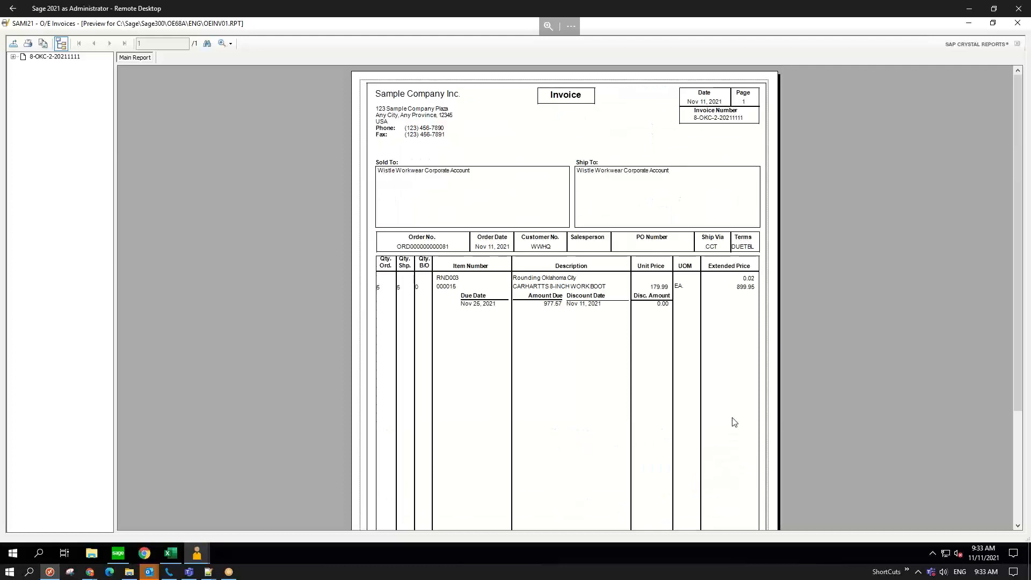
{"action": "scroll", "coordinate": [728, 282], "scroll_direction": "down", "scroll_amount": 3}
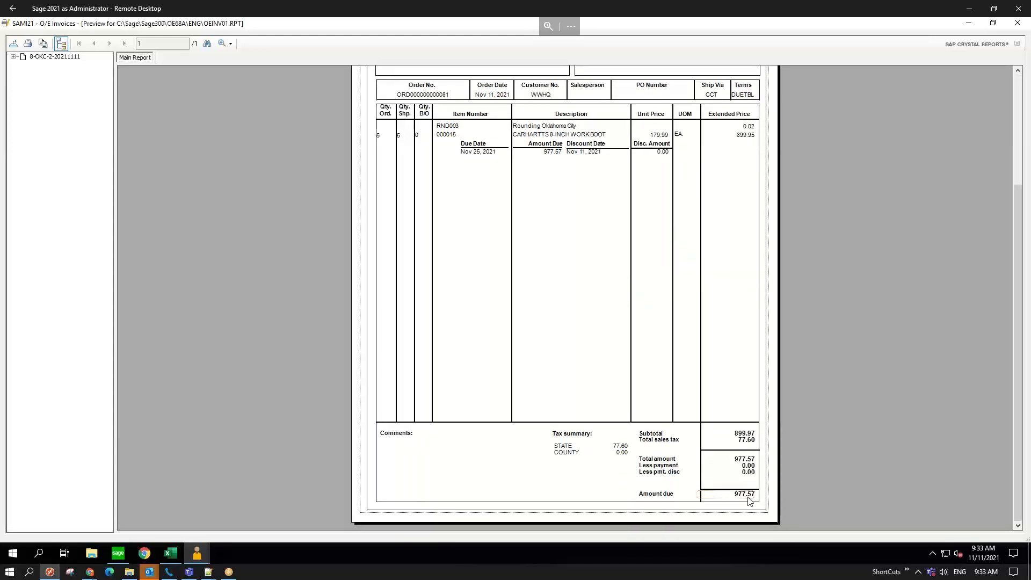
{"action": "scroll", "coordinate": [701, 439], "scroll_direction": "up", "scroll_amount": 3}
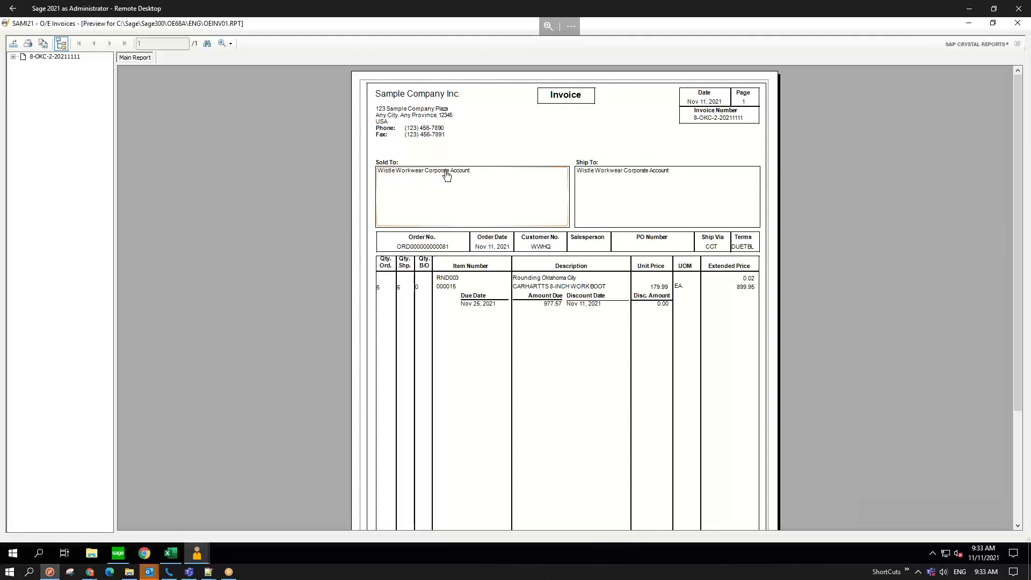
- Close the invoice preview and highlight digits of the From Invoice number
{"action": "left_click", "coordinate": [1017, 24]}
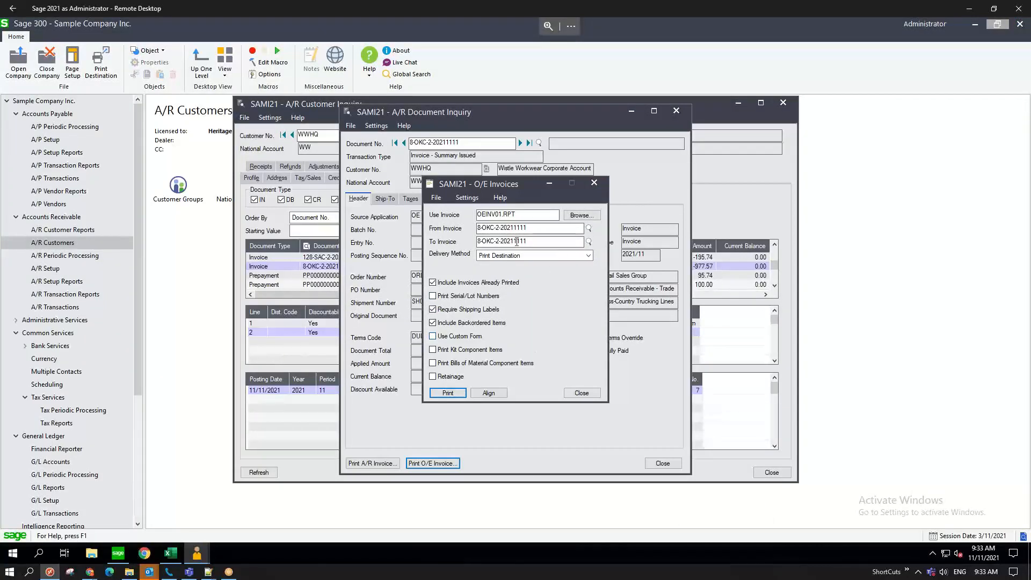
{"action": "left_click_drag", "start_coordinate": [527, 229], "coordinate": [497, 227]}
{"action": "left_click_drag", "start_coordinate": [496, 227], "coordinate": [480, 230]}
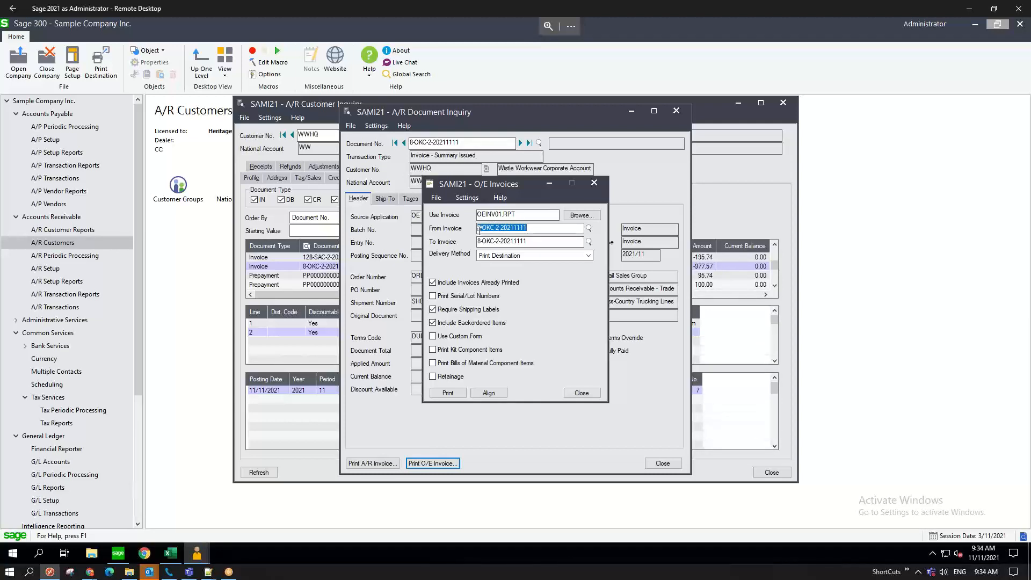
{"action": "left_click", "coordinate": [479, 229]}
{"action": "double_click", "coordinate": [498, 227]}
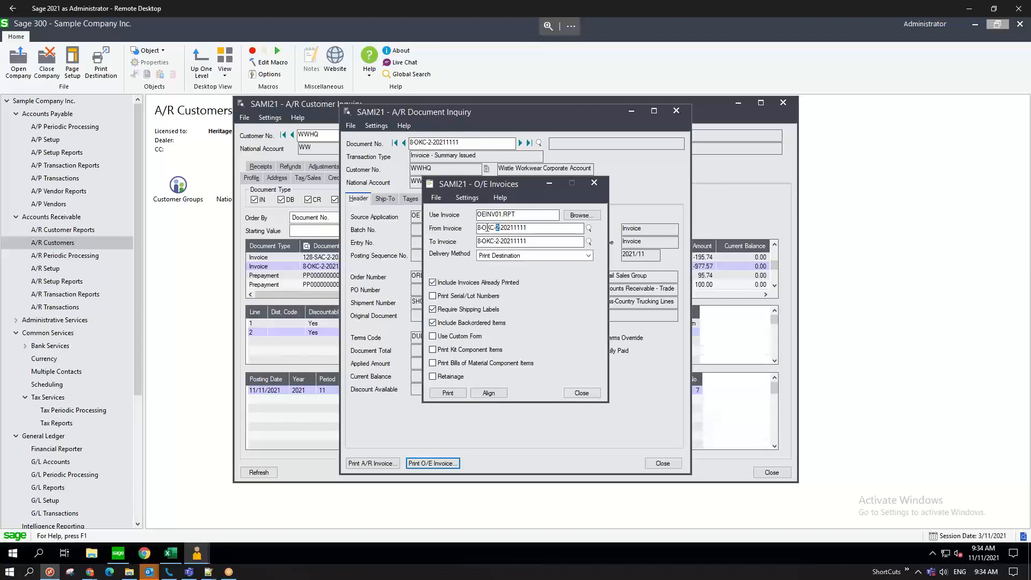
- Highlight the leading 8 of From Invoice, then close O/E Invoices and the Document Inquiry
{"action": "left_click", "coordinate": [535, 228]}
{"action": "left_click_drag", "start_coordinate": [482, 228], "coordinate": [473, 229]}
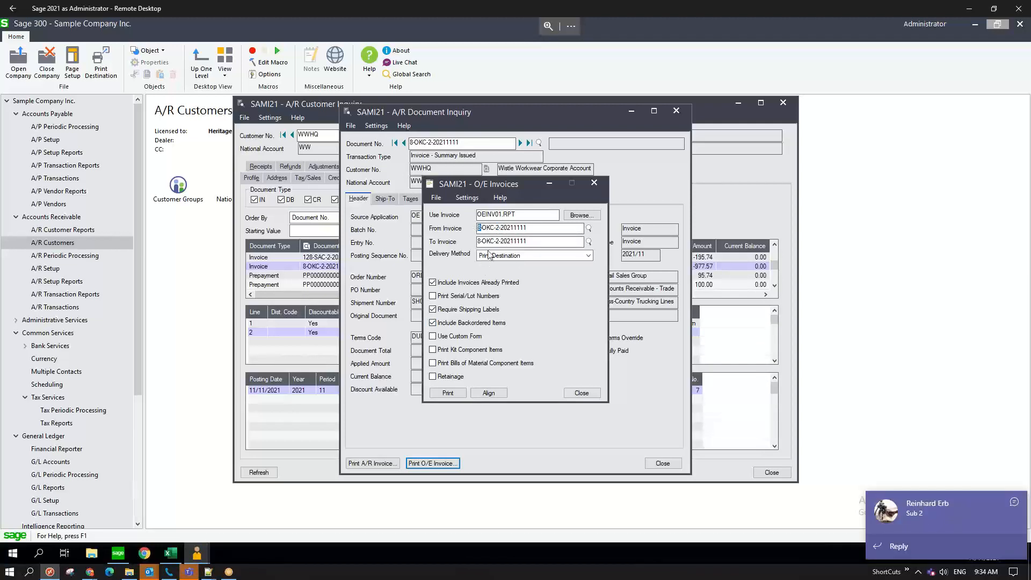
{"action": "double_click", "coordinate": [498, 228]}
{"action": "left_click_drag", "start_coordinate": [480, 228], "coordinate": [476, 228]}
{"action": "left_click", "coordinate": [582, 392]}
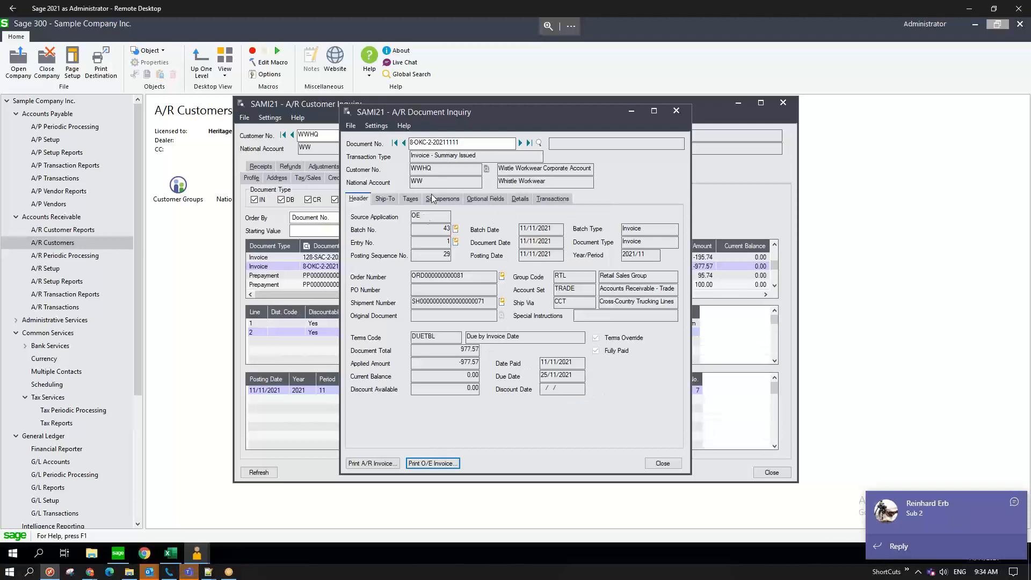
{"action": "left_click", "coordinate": [653, 461]}
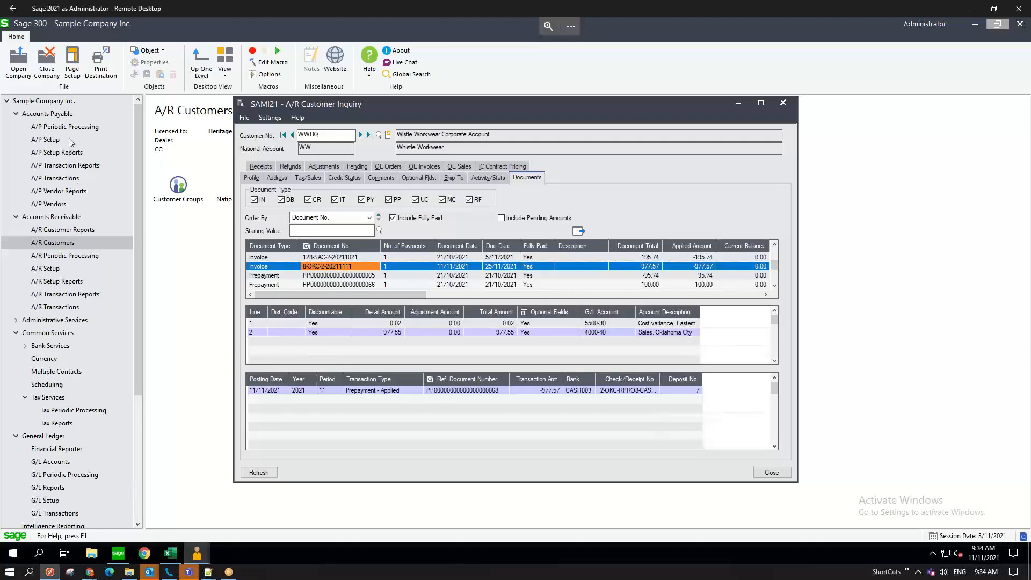
- Glance at Retail Pro Operations, then return to A/R Customers and open Customers maintenance
{"action": "scroll", "coordinate": [56, 317], "scroll_direction": "down", "scroll_amount": 5}
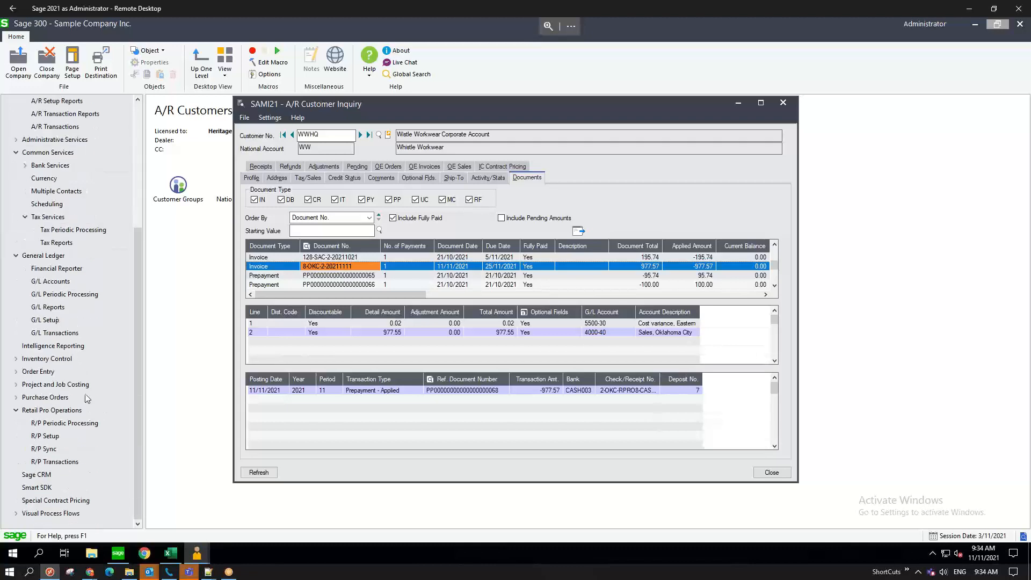
{"action": "left_click", "coordinate": [57, 419]}
{"action": "left_click", "coordinate": [49, 411]}
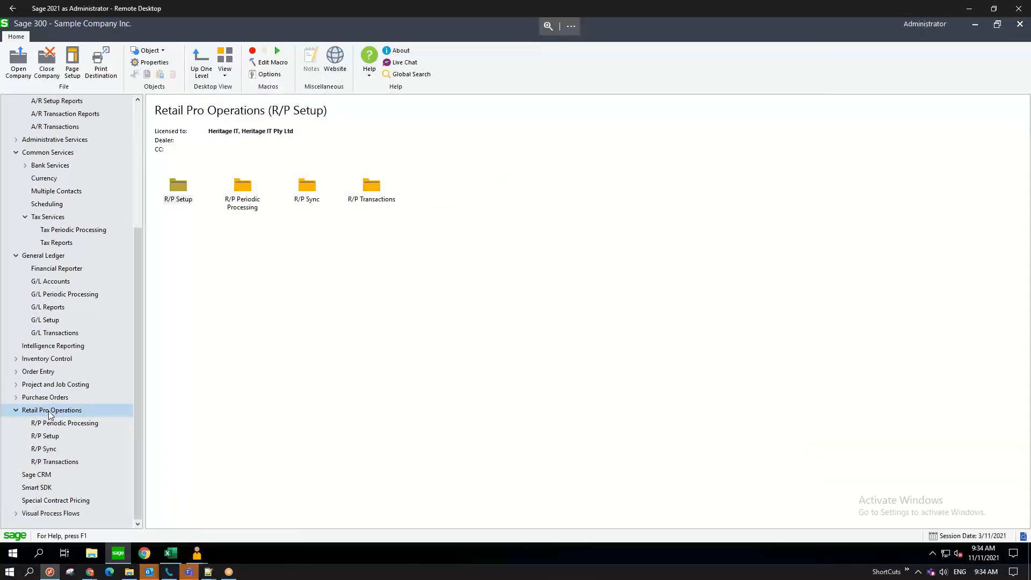
{"action": "scroll", "coordinate": [50, 413], "scroll_direction": "up", "scroll_amount": 5}
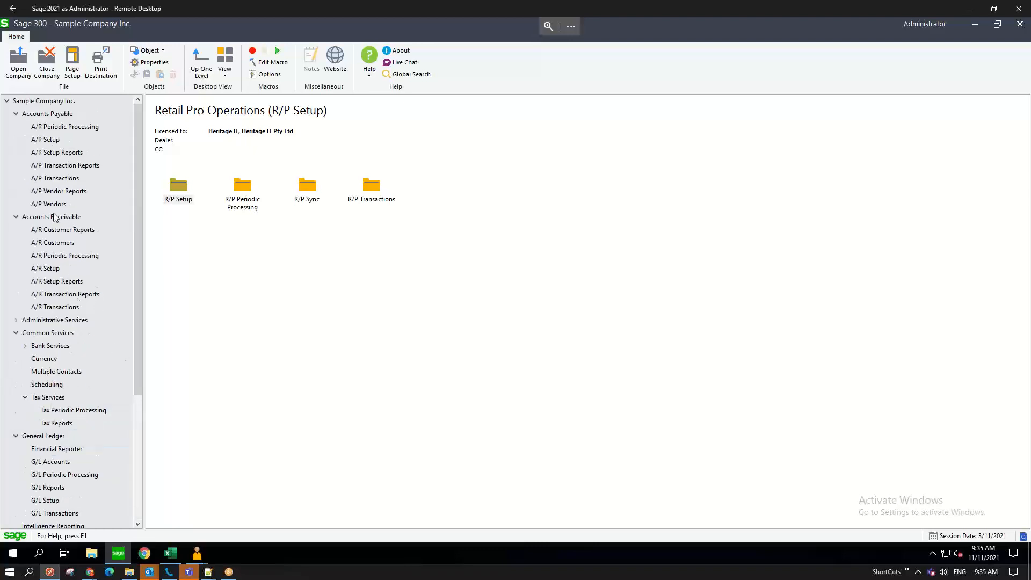
{"action": "left_click", "coordinate": [65, 244]}
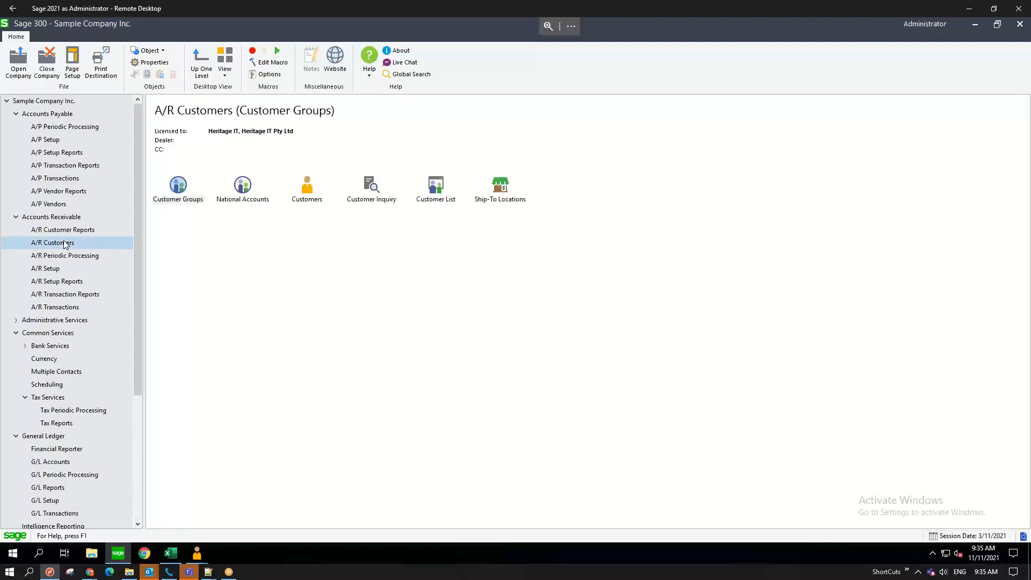
{"action": "left_click", "coordinate": [323, 305]}
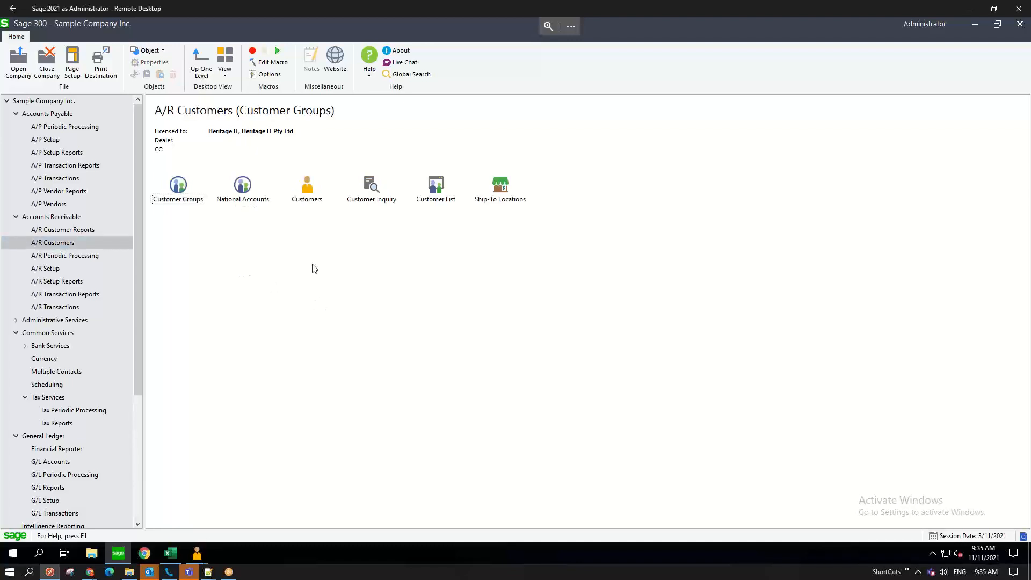
{"action": "double_click", "coordinate": [307, 194]}
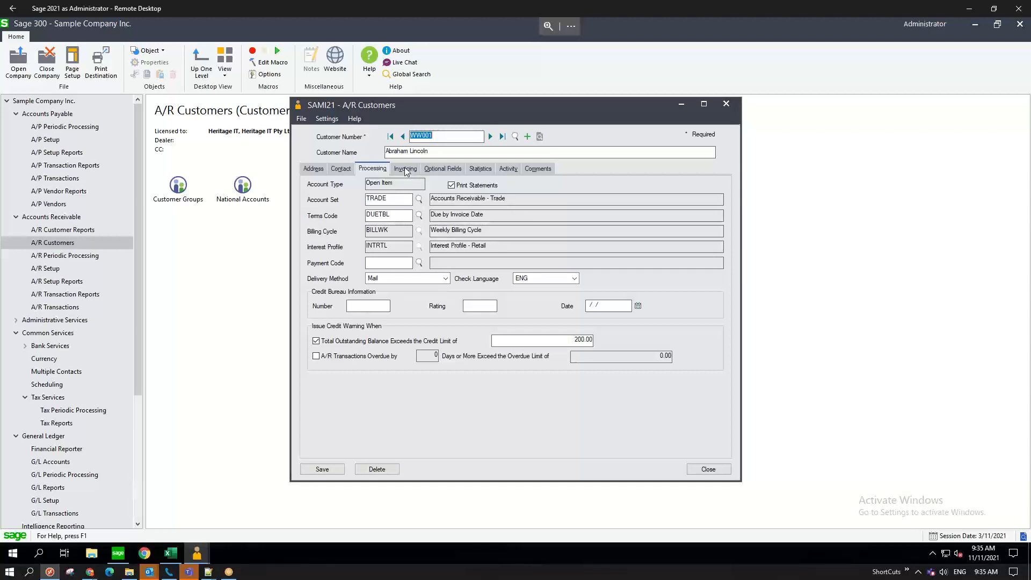
- Check the 200.00 credit limit, discard changes, and view Statistics showing 267.07 receipts
{"action": "left_click", "coordinate": [361, 343]}
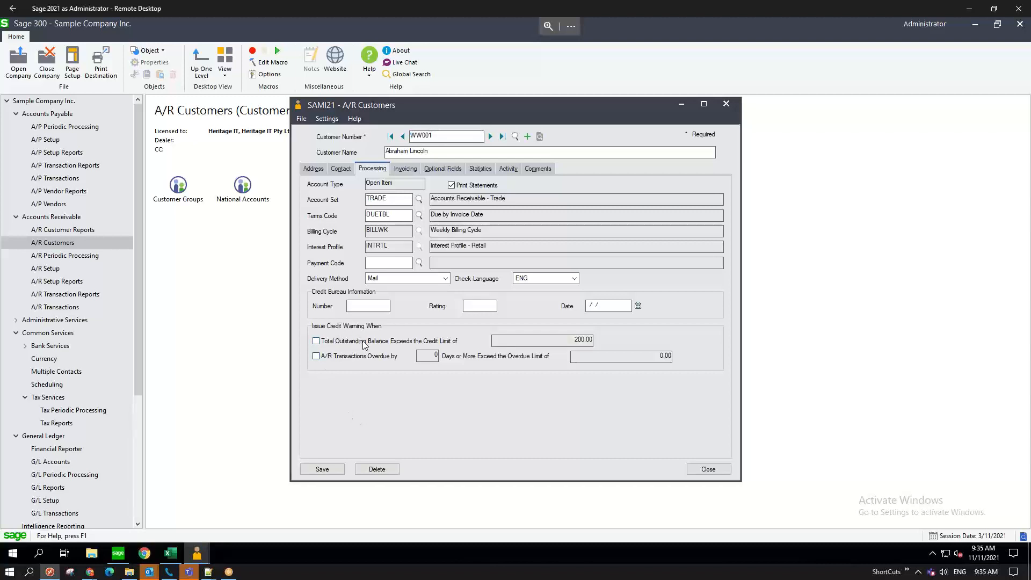
{"action": "left_click", "coordinate": [363, 341]}
{"action": "left_click_drag", "start_coordinate": [570, 340], "coordinate": [630, 337]}
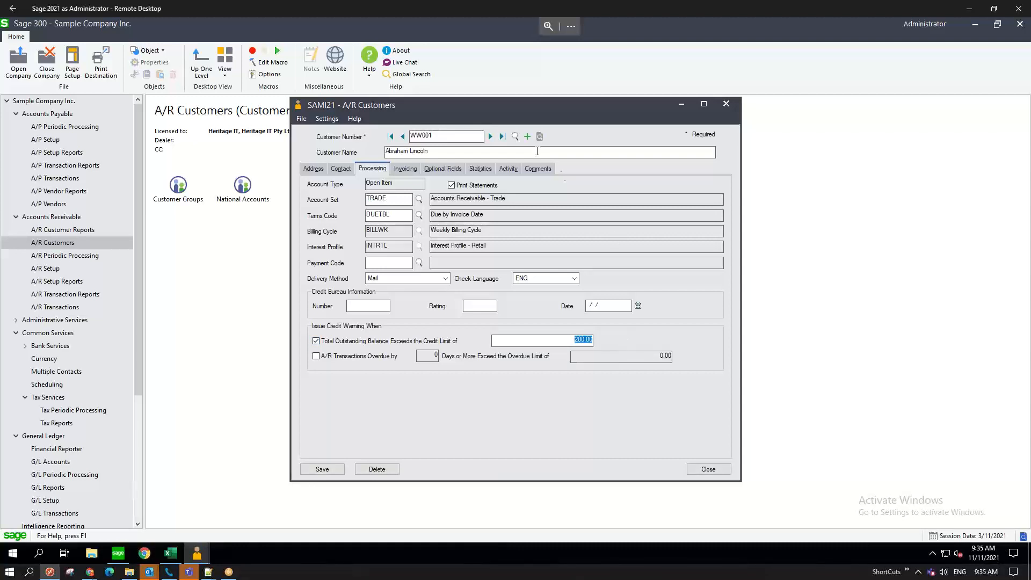
{"action": "left_click", "coordinate": [490, 136]}
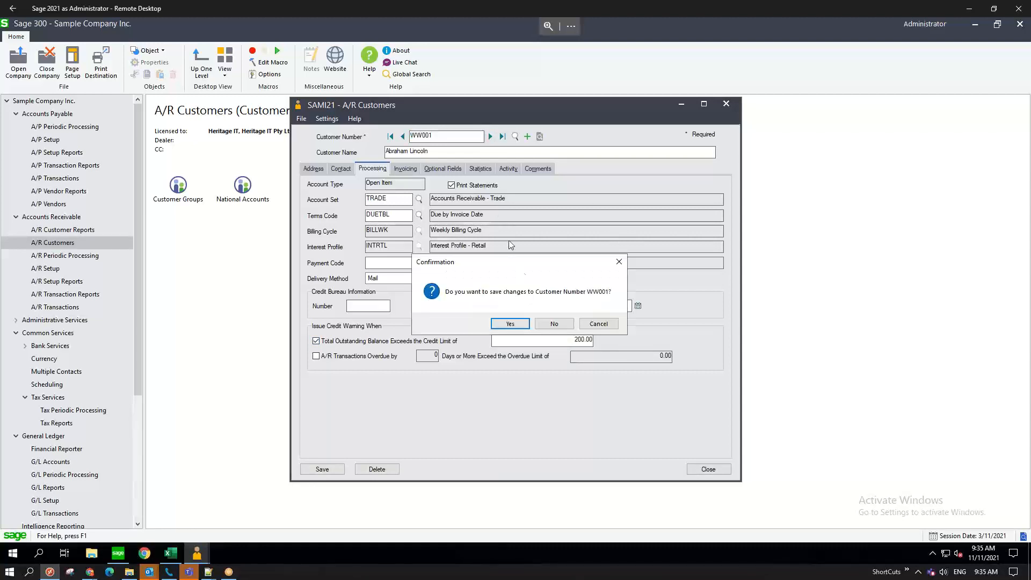
{"action": "left_click", "coordinate": [549, 324]}
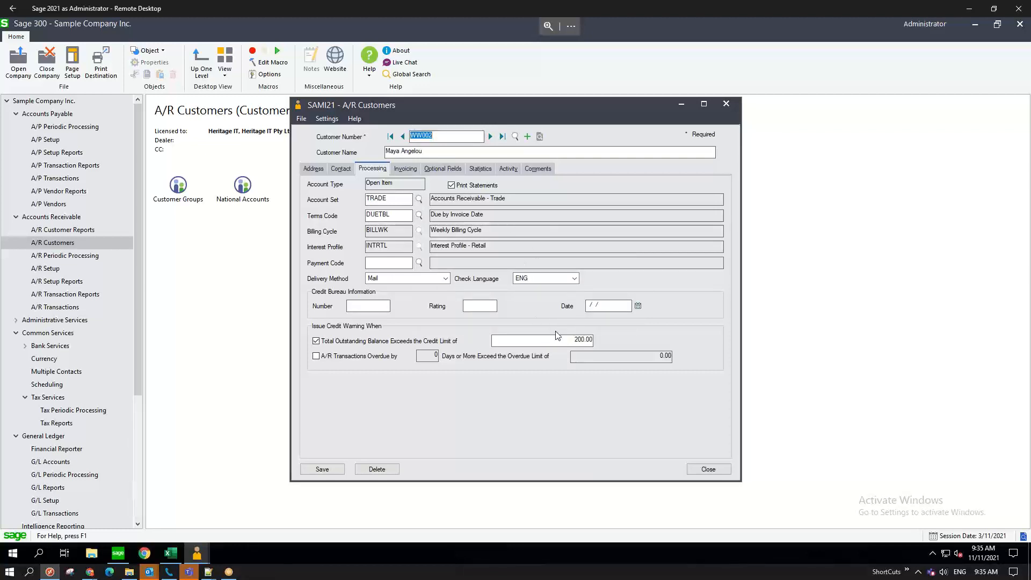
{"action": "left_click", "coordinate": [580, 340]}
{"action": "left_click", "coordinate": [485, 169]}
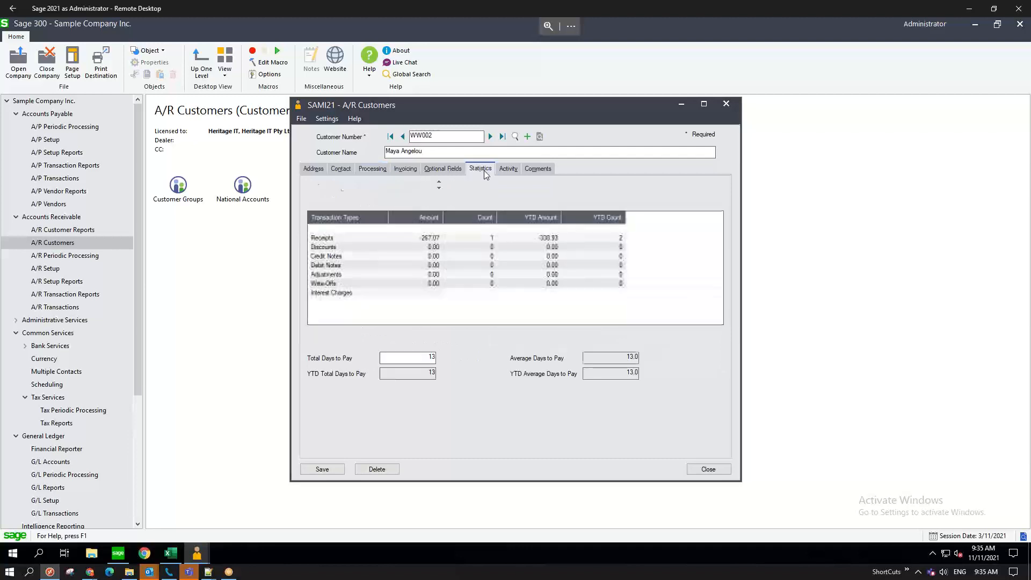
- Browse customers' credit status in Customer Inquiry to one owing 195.51 against a 200.00 limit
{"action": "double_click", "coordinate": [367, 191]}
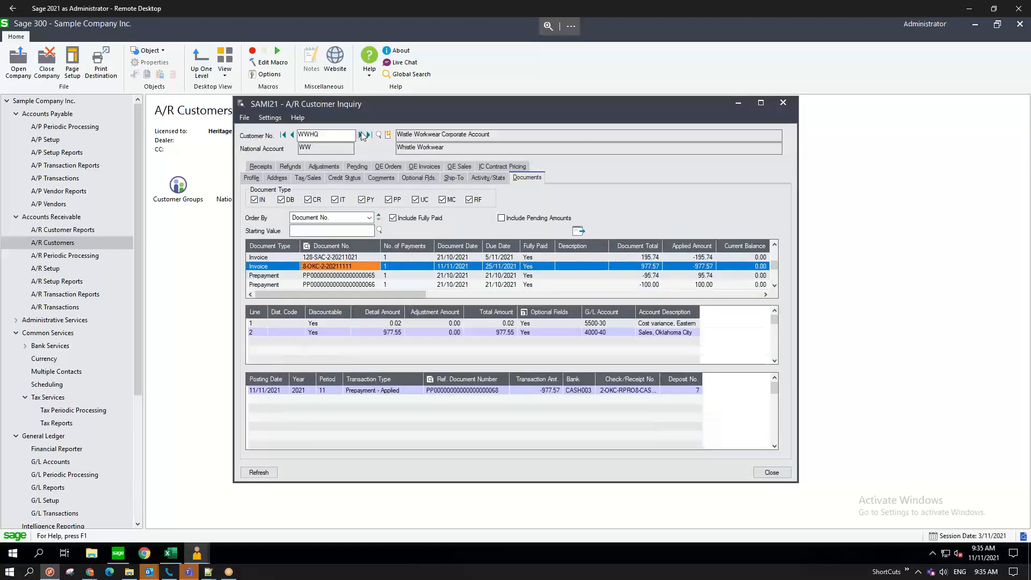
{"action": "left_click", "coordinate": [361, 135]}
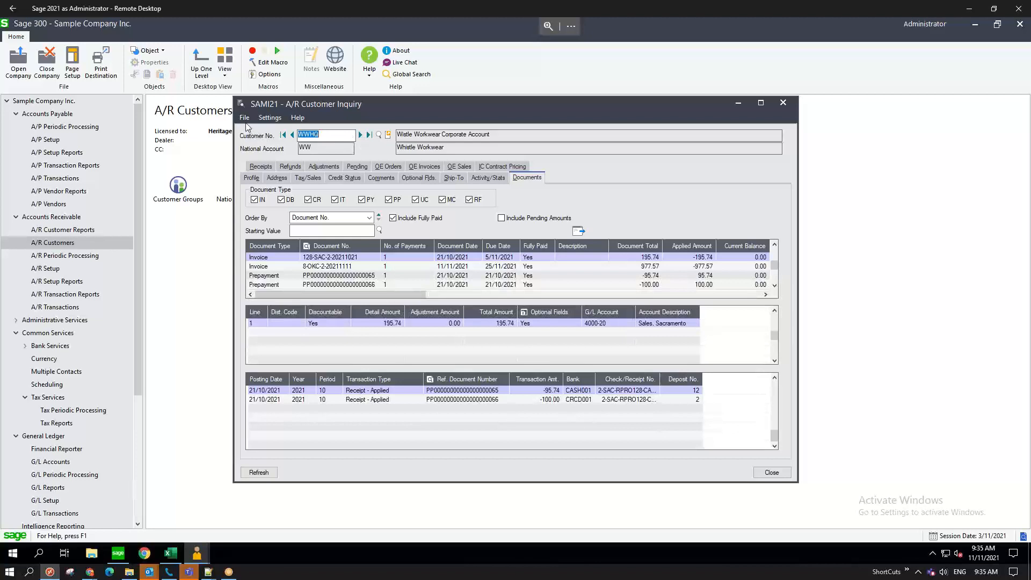
{"action": "left_click", "coordinate": [292, 136]}
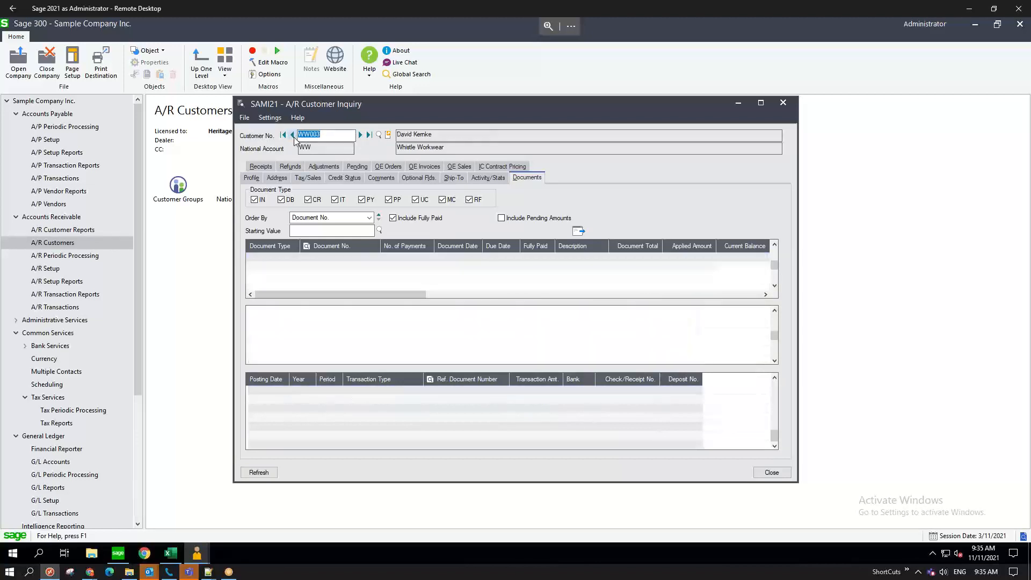
{"action": "left_click", "coordinate": [292, 136]}
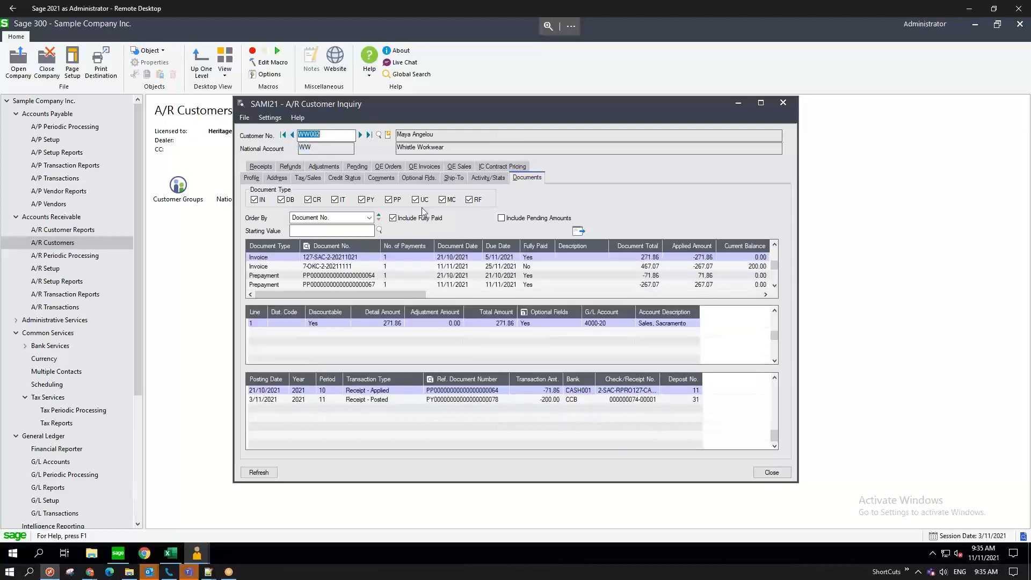
{"action": "left_click", "coordinate": [354, 179]}
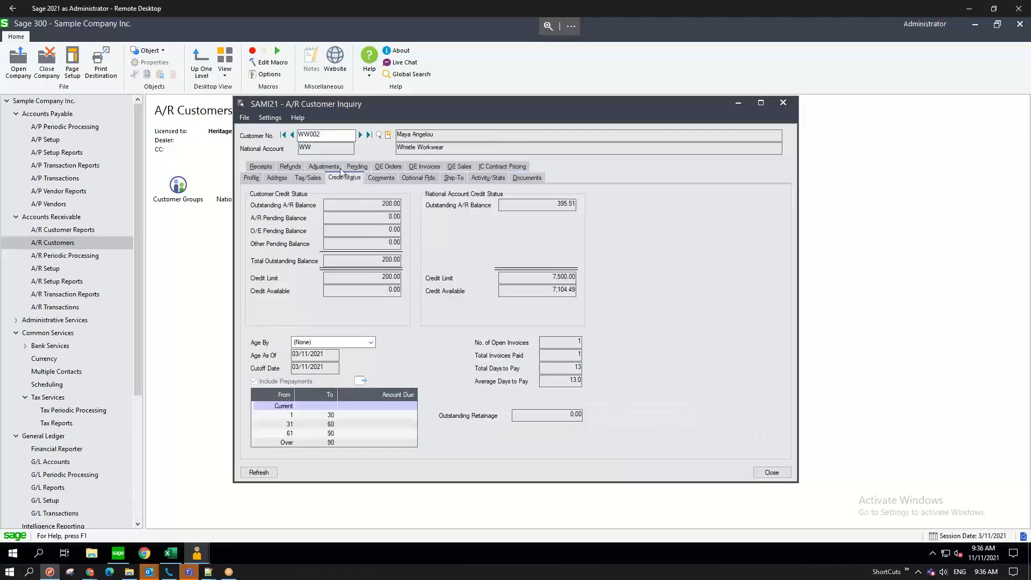
{"action": "left_click", "coordinate": [292, 134]}
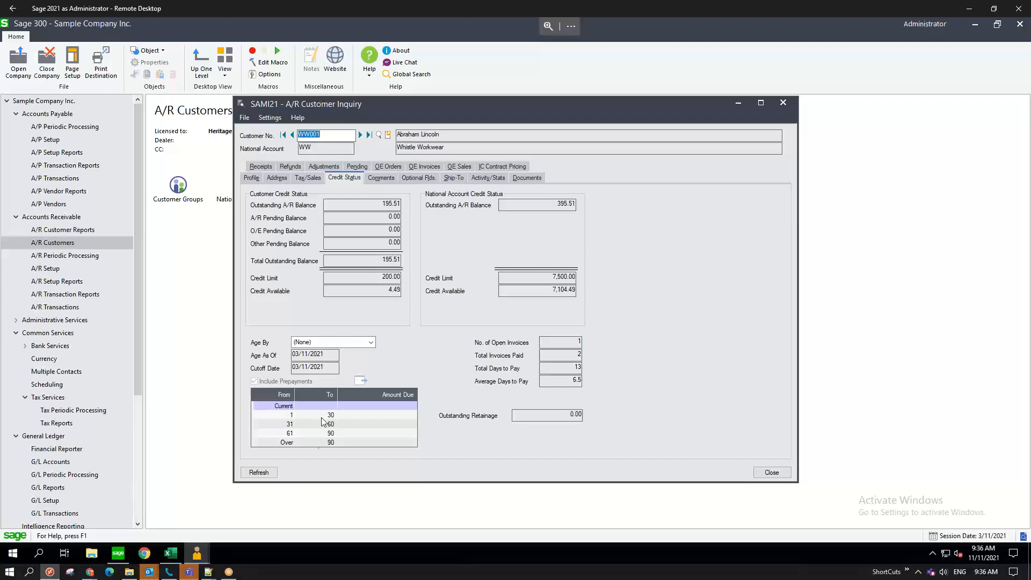
{"action": "left_click", "coordinate": [203, 552]}
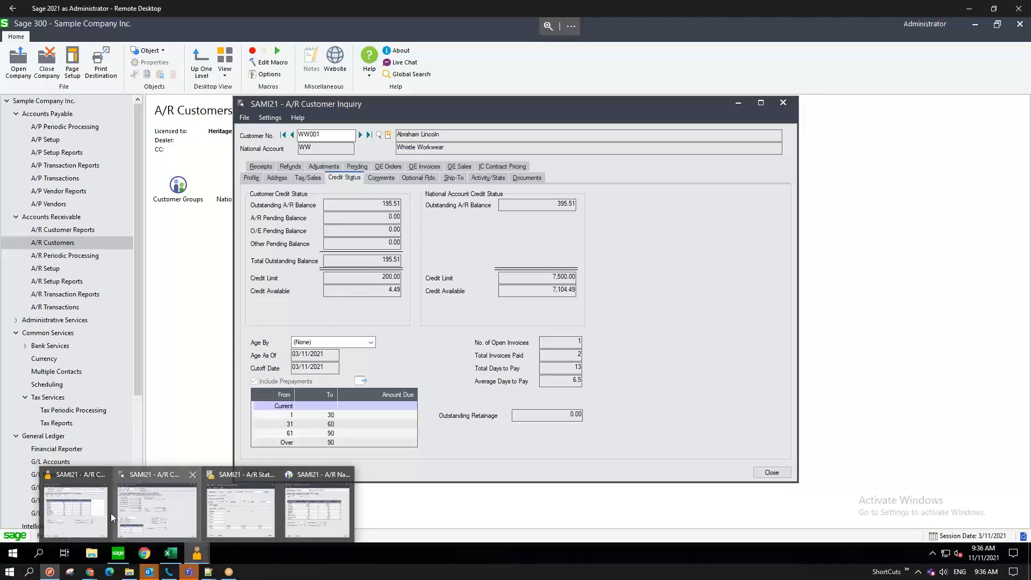
- Review the customer's Processing and Invoicing settings and its 200.00 credit limit
{"action": "left_click", "coordinate": [86, 511]}
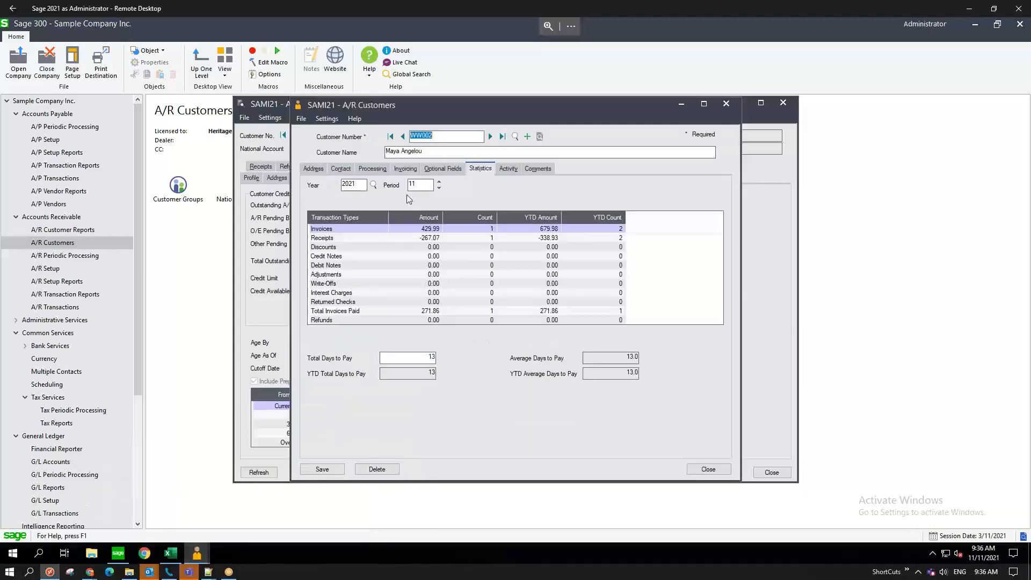
{"action": "left_click", "coordinate": [371, 168]}
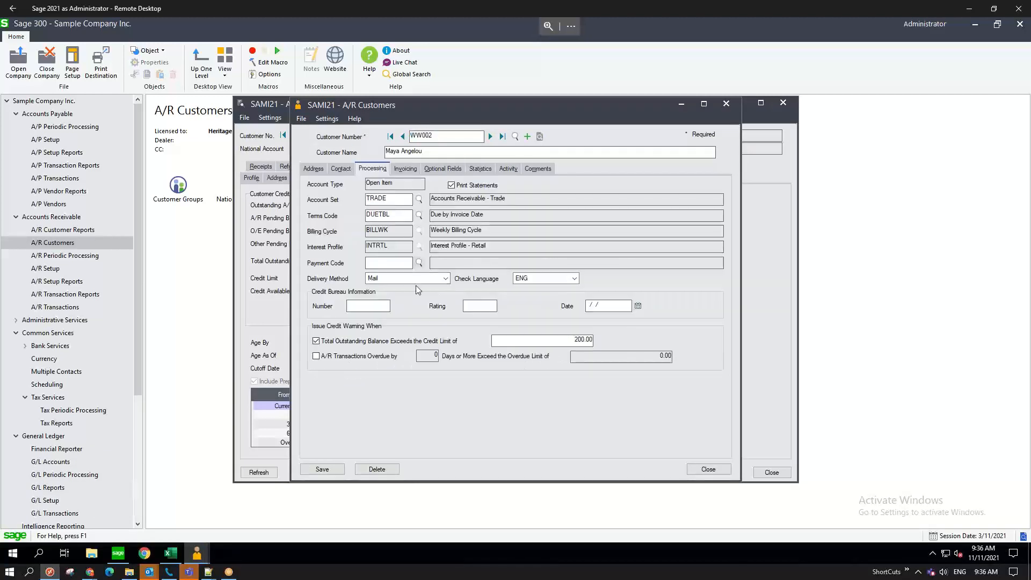
{"action": "left_click", "coordinate": [404, 169]}
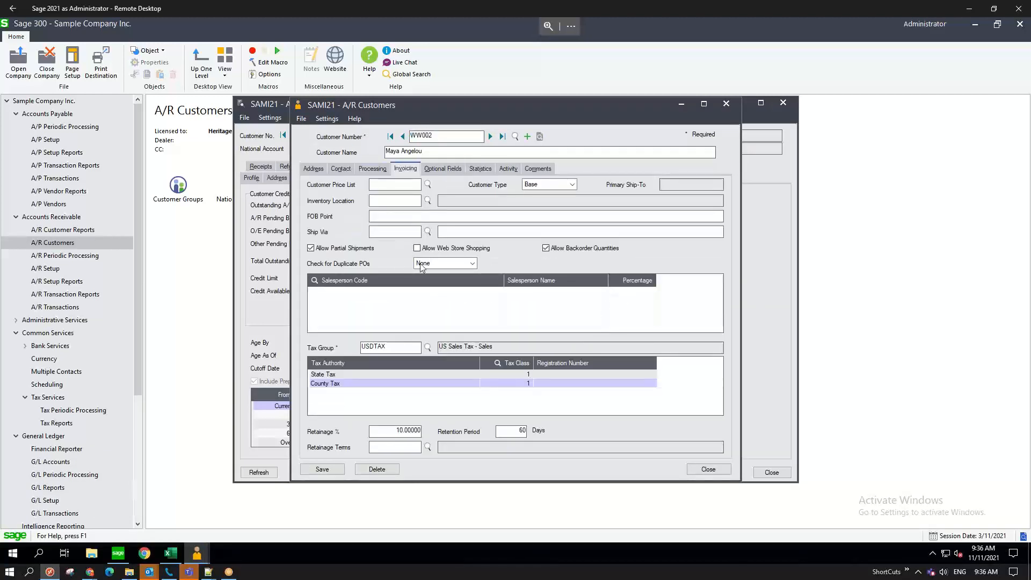
{"action": "left_click", "coordinate": [370, 170]}
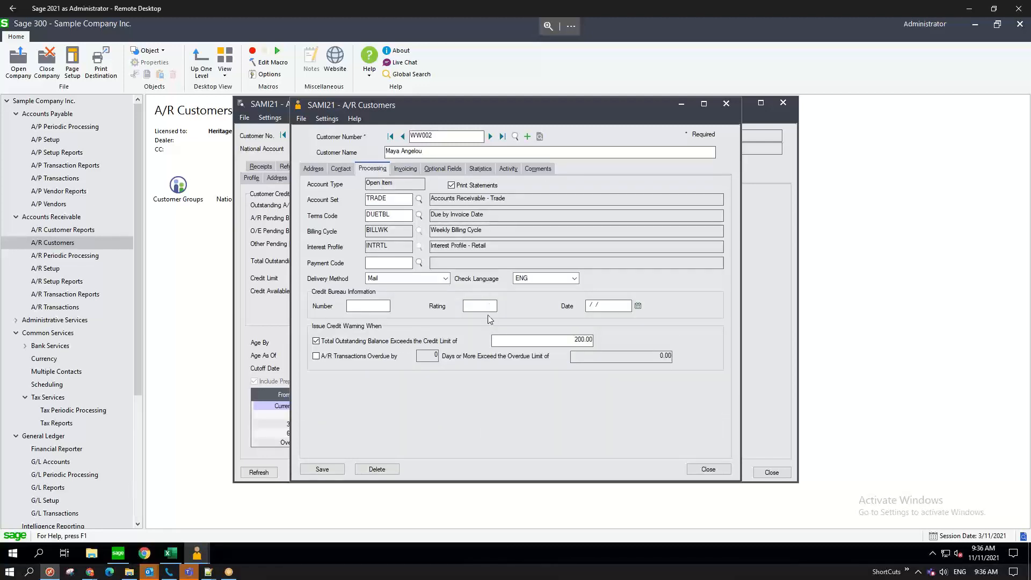
{"action": "left_click_drag", "start_coordinate": [562, 337], "coordinate": [610, 344]}
- Look over the customer File menu, then switch to the ww customer workbook in Excel
{"action": "left_click", "coordinate": [302, 119]}
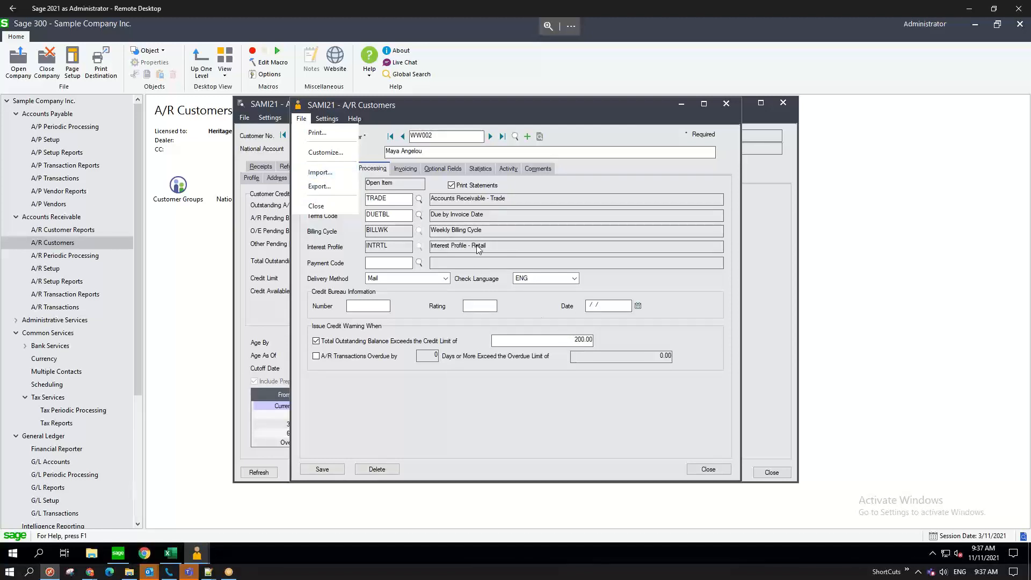
{"action": "left_click", "coordinate": [538, 223]}
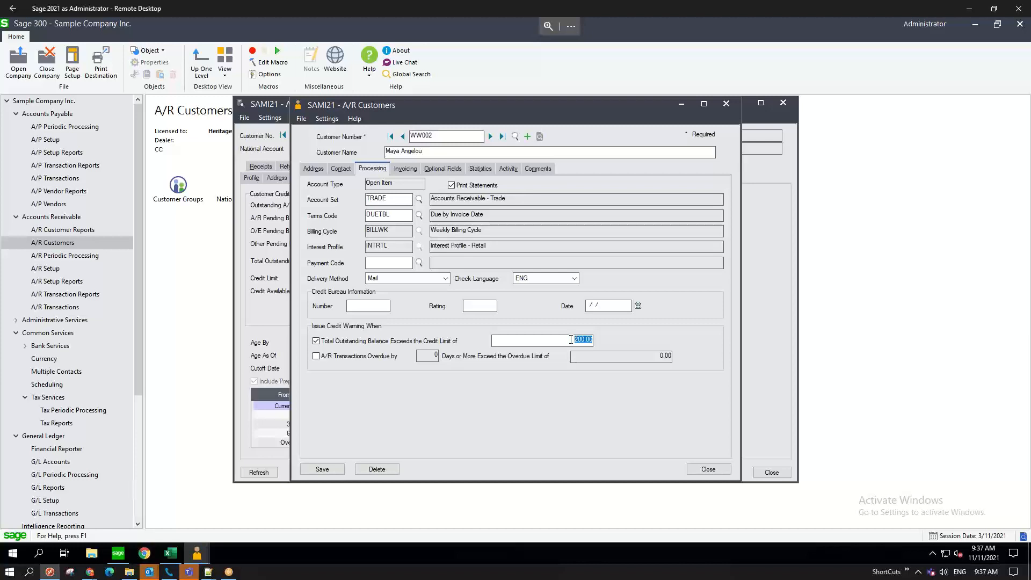
{"action": "left_click_drag", "start_coordinate": [490, 109], "coordinate": [718, 116]}
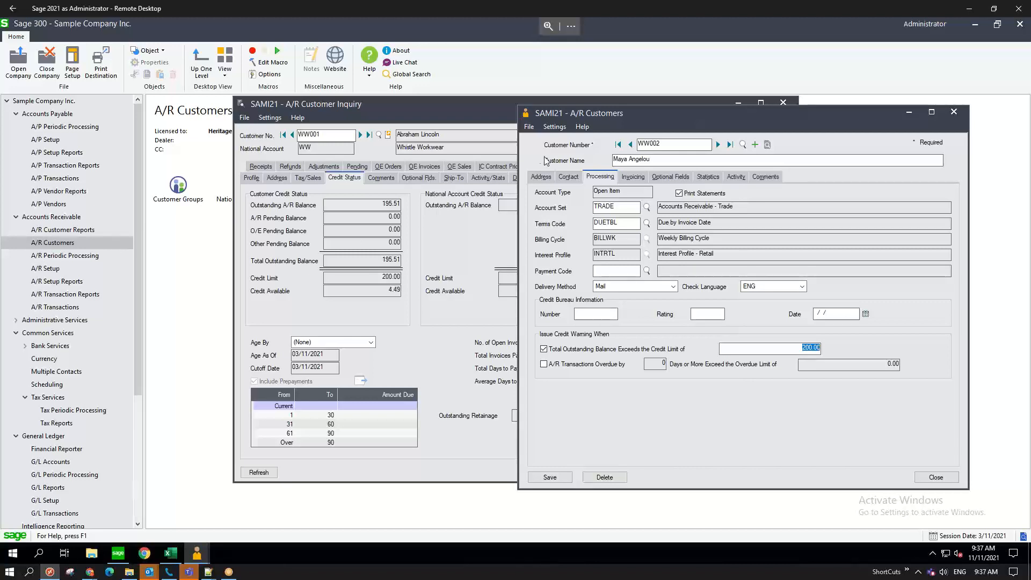
{"action": "left_click", "coordinate": [529, 127]}
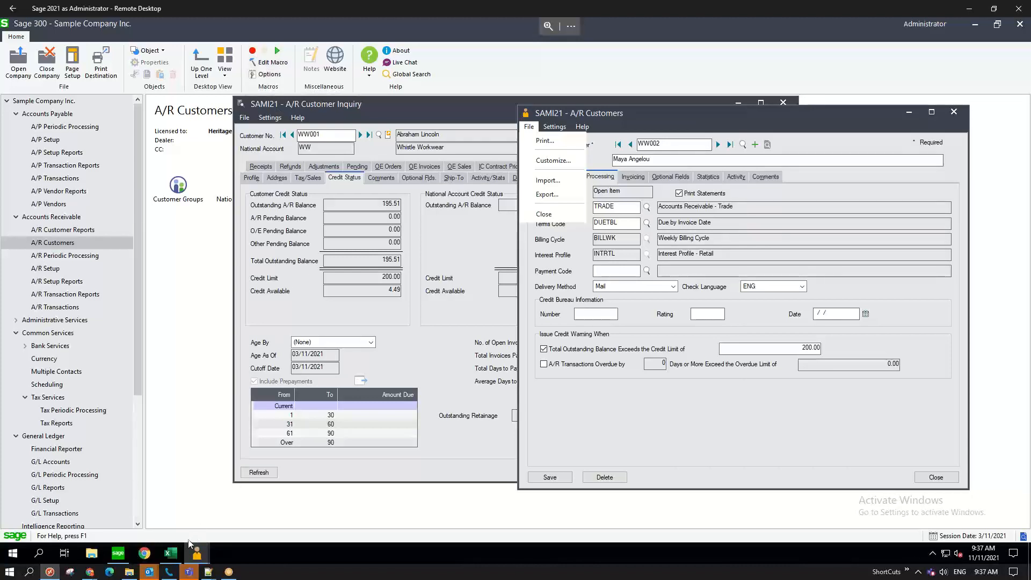
{"action": "left_click", "coordinate": [171, 553]}
{"action": "left_click", "coordinate": [323, 330]}
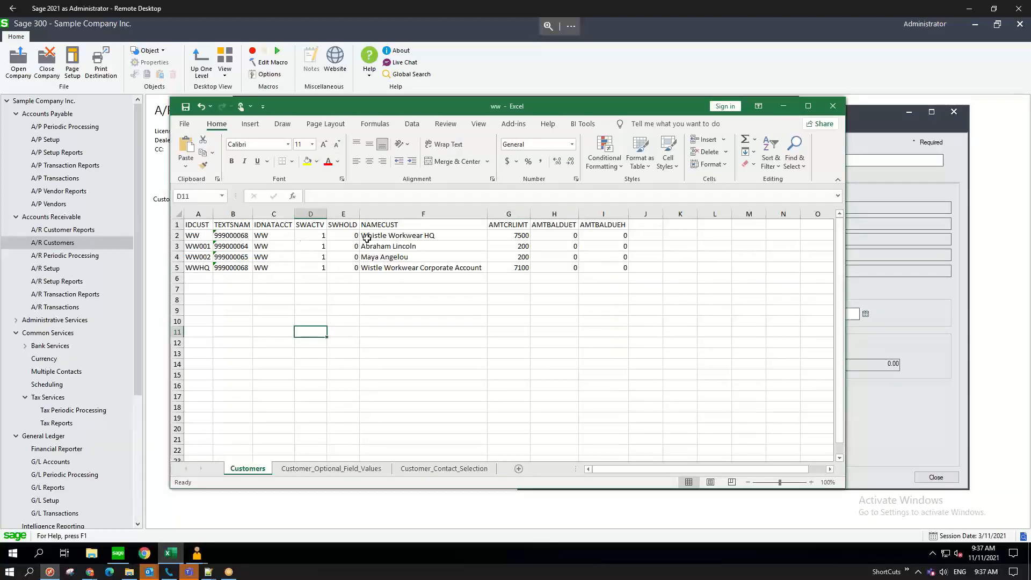
- Check Whistle Workwear HQ in F2, the 200 credit limits in G3:G4, and balances in column H
{"action": "left_click", "coordinate": [391, 236]}
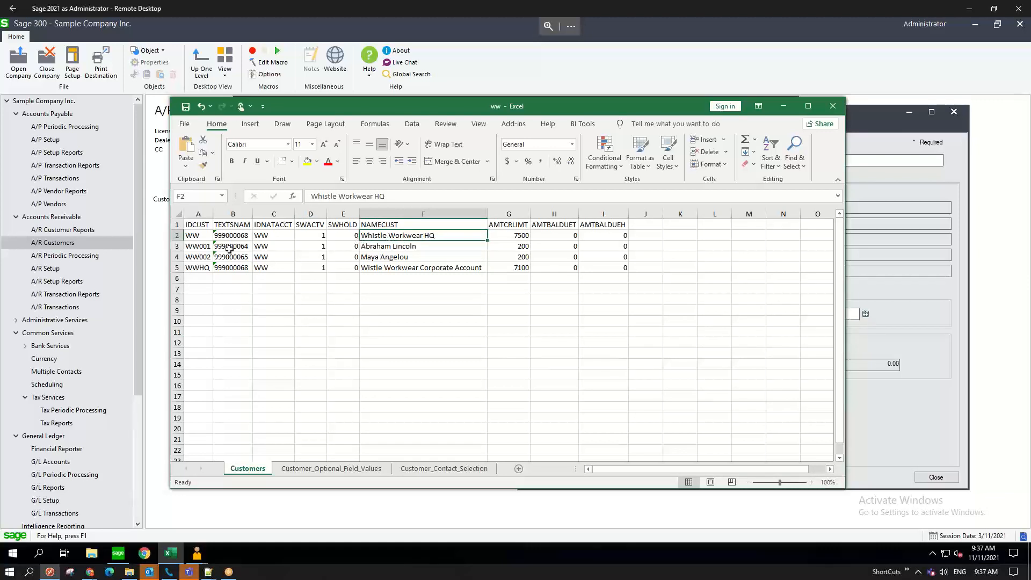
{"action": "left_click", "coordinate": [515, 237]}
{"action": "left_click", "coordinate": [513, 246]}
{"action": "left_click_drag", "start_coordinate": [517, 255], "coordinate": [516, 249]}
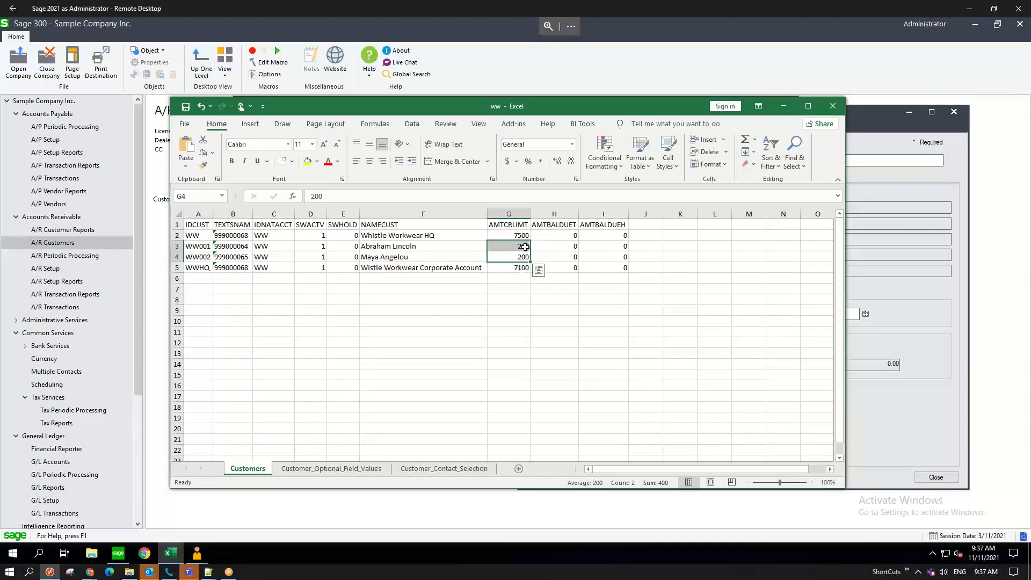
{"action": "left_click", "coordinate": [559, 245]}
{"action": "left_click", "coordinate": [558, 256]}
{"action": "left_click", "coordinate": [559, 244]}
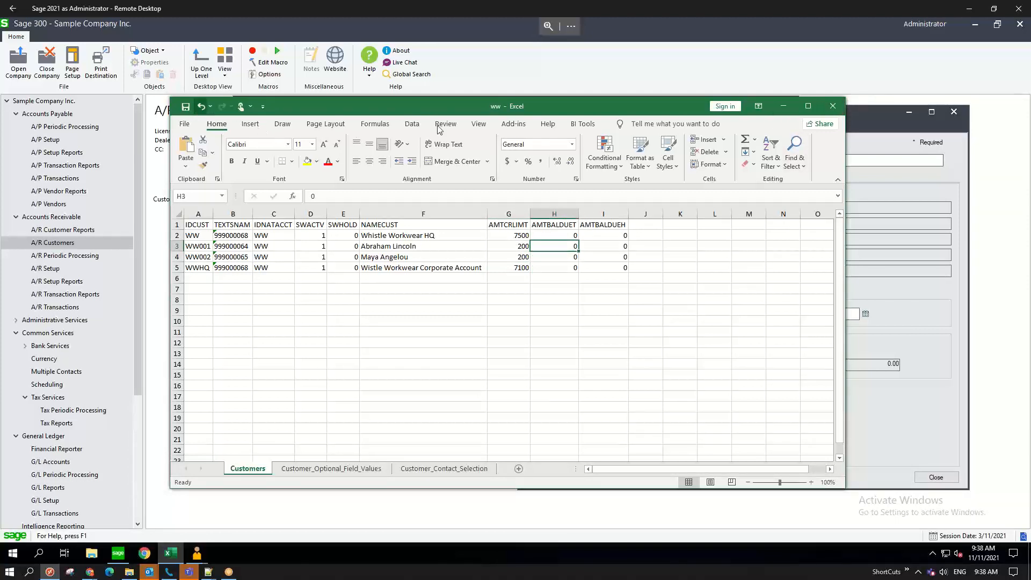
- Close the ww workbook without saving
{"action": "left_click", "coordinate": [185, 124]}
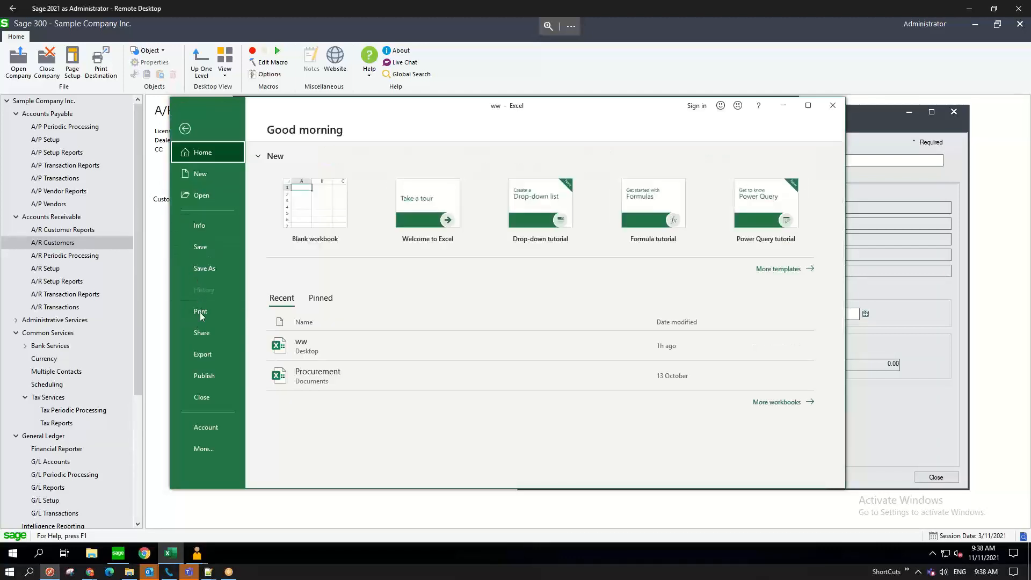
{"action": "left_click", "coordinate": [202, 397]}
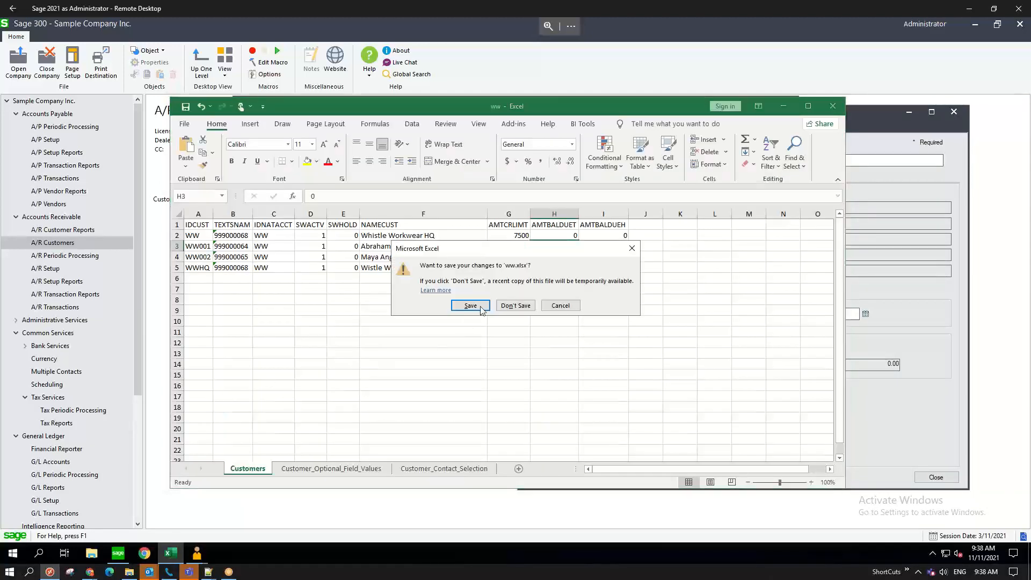
{"action": "left_click", "coordinate": [511, 307]}
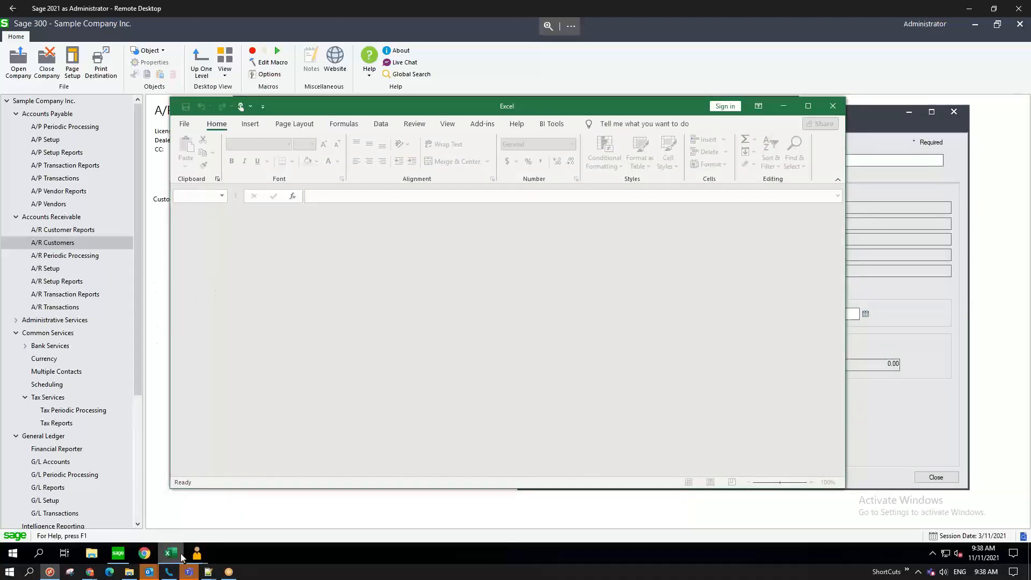
{"action": "mouse_move", "coordinate": [193, 554]}
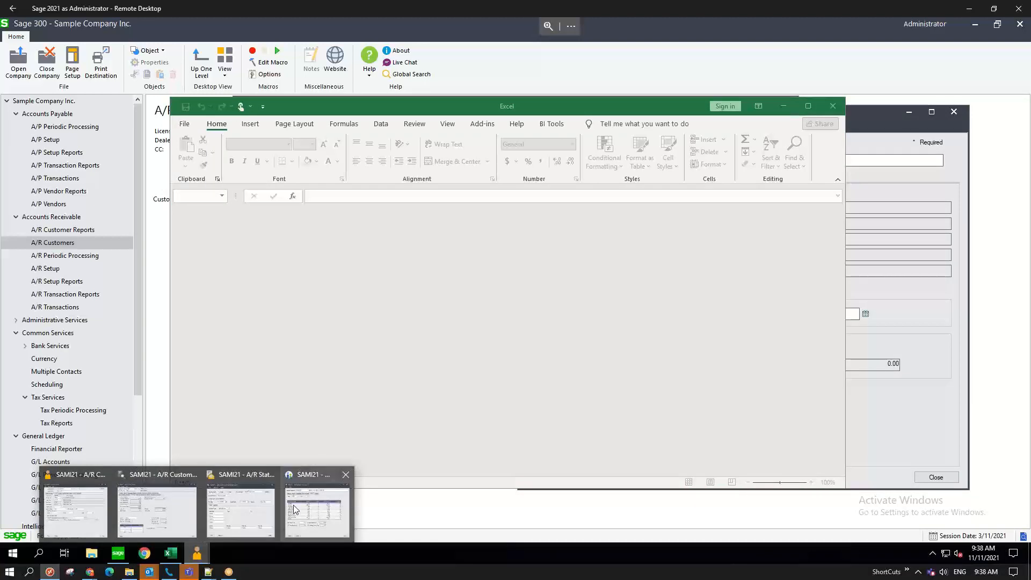
- Start a File > Export of Customer records from the A/R Customers window
{"action": "left_click", "coordinate": [73, 504]}
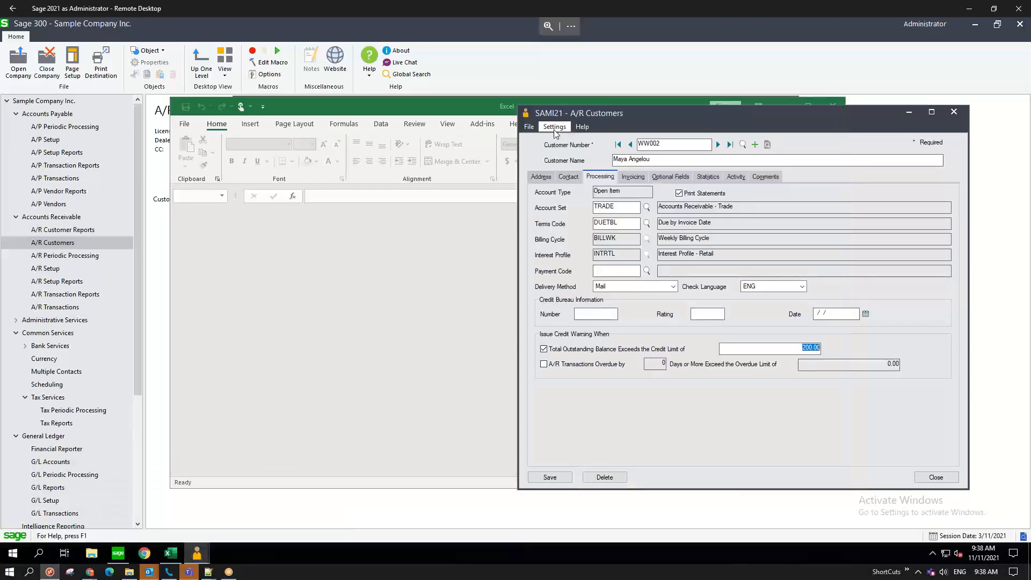
{"action": "left_click", "coordinate": [529, 127]}
{"action": "left_click", "coordinate": [541, 195]}
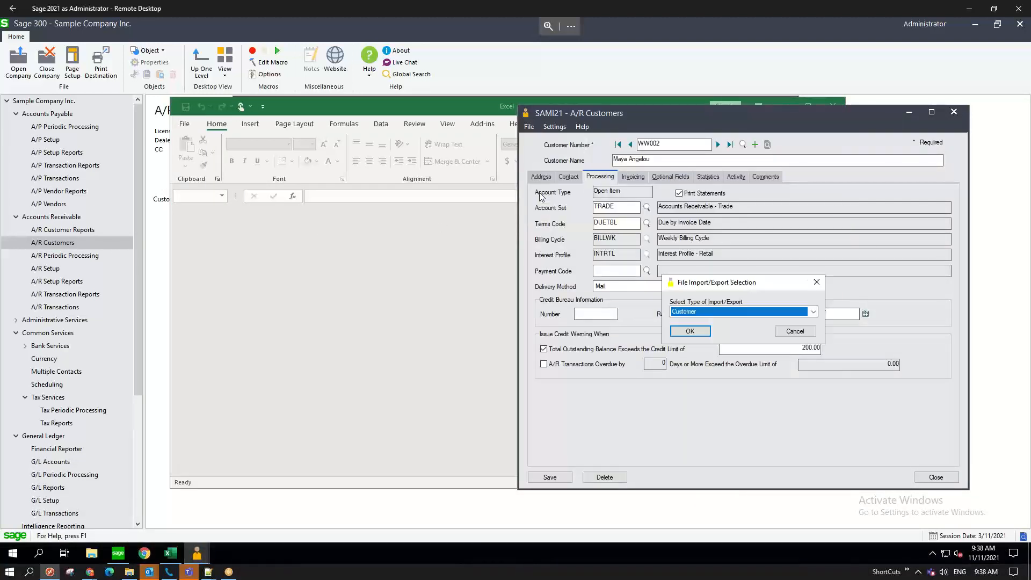
{"action": "left_click", "coordinate": [697, 330]}
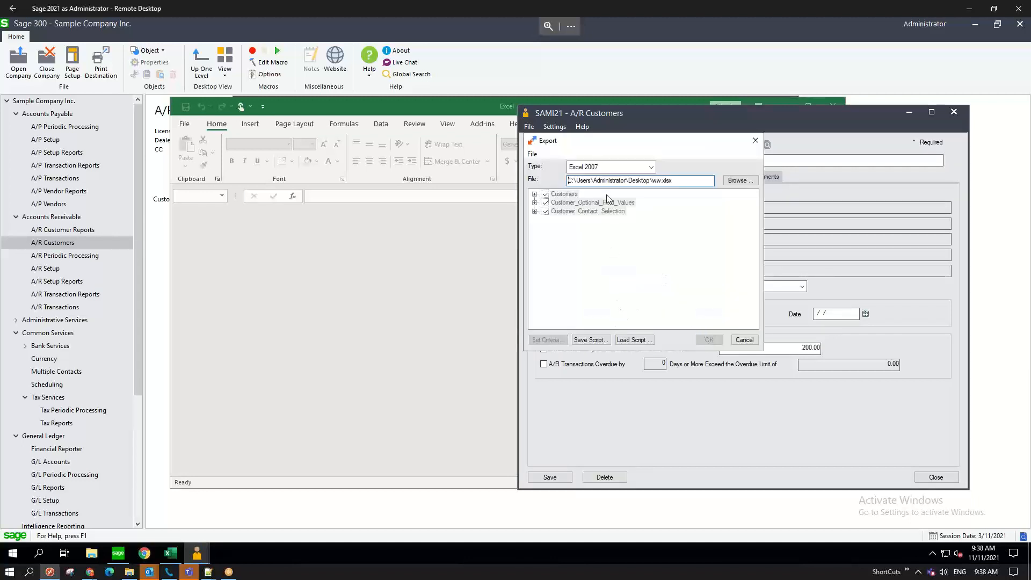
- Load the WWscript export script, overwrite ww.xlsx, and dismiss the export results
{"action": "left_click", "coordinate": [637, 341]}
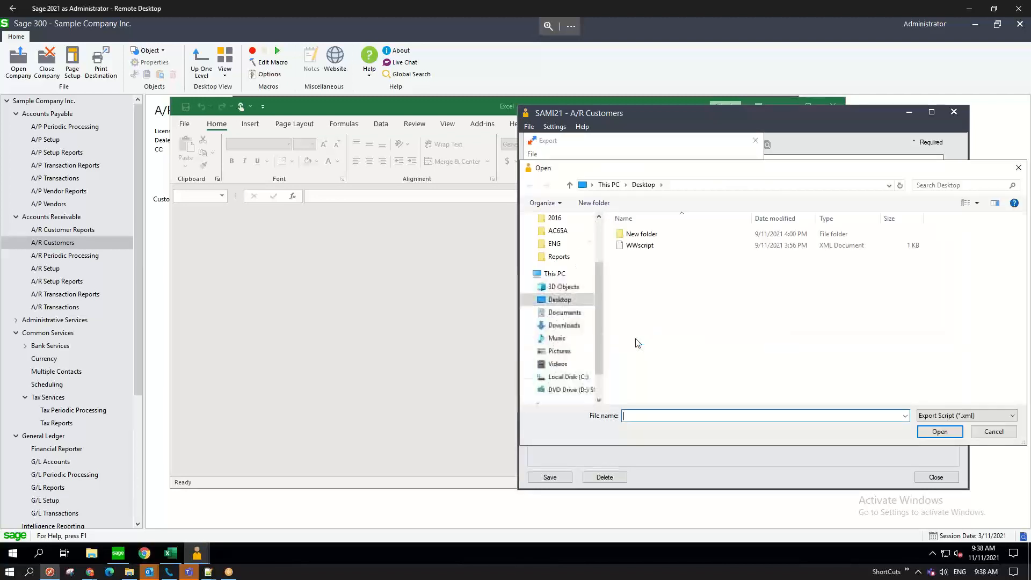
{"action": "left_click", "coordinate": [639, 247]}
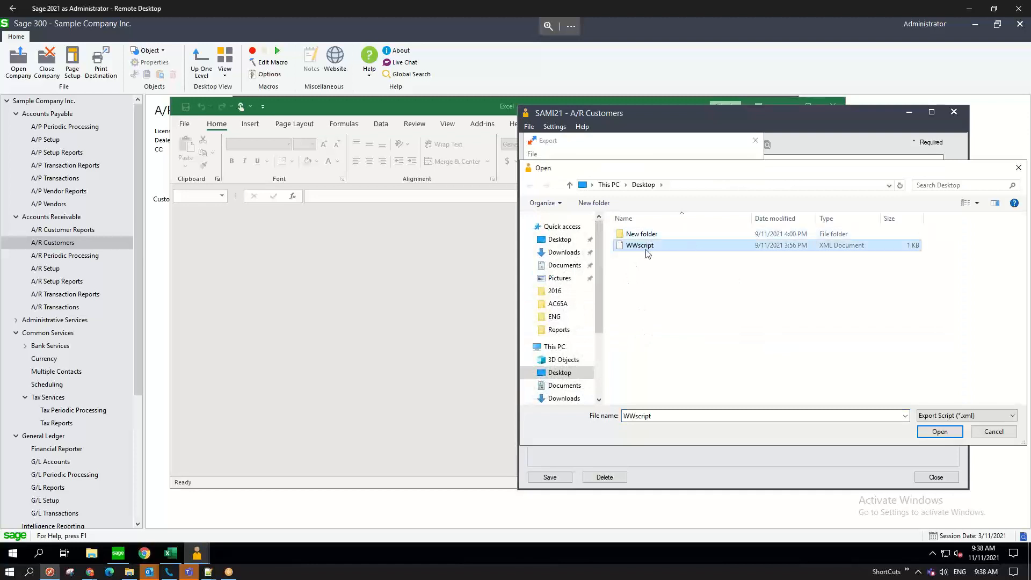
{"action": "left_click", "coordinate": [931, 432]}
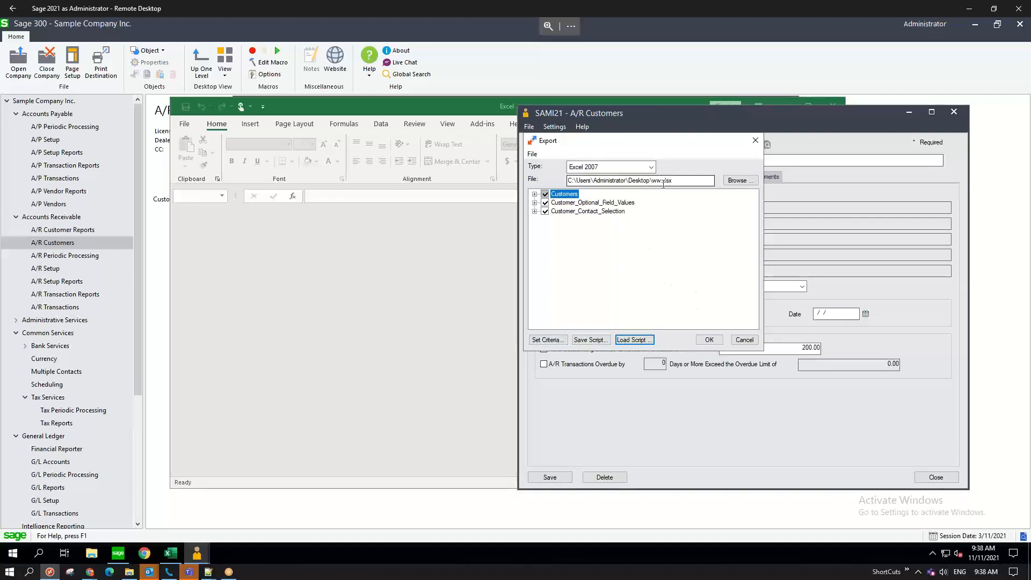
{"action": "left_click", "coordinate": [709, 339]}
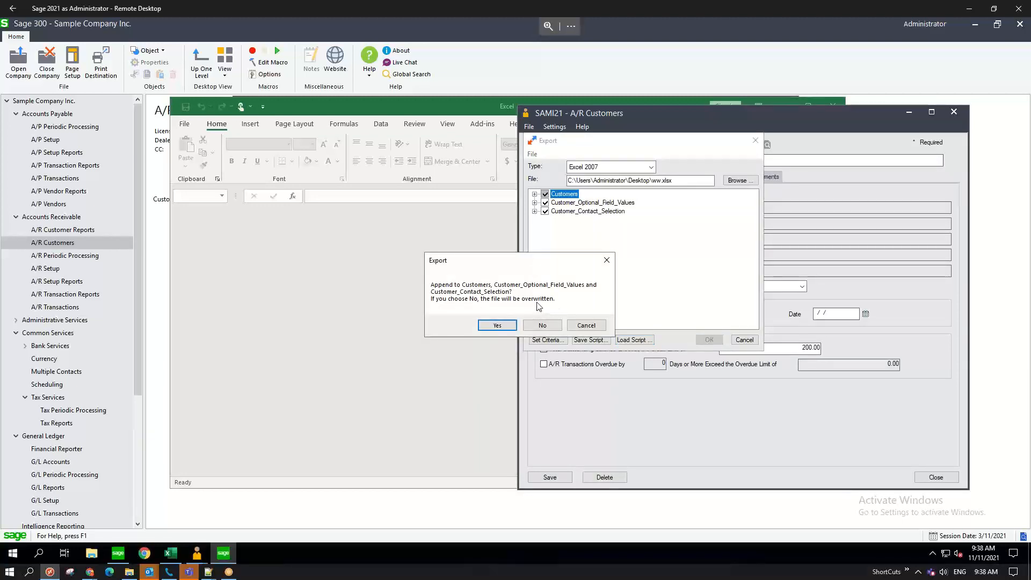
{"action": "left_click", "coordinate": [542, 325]}
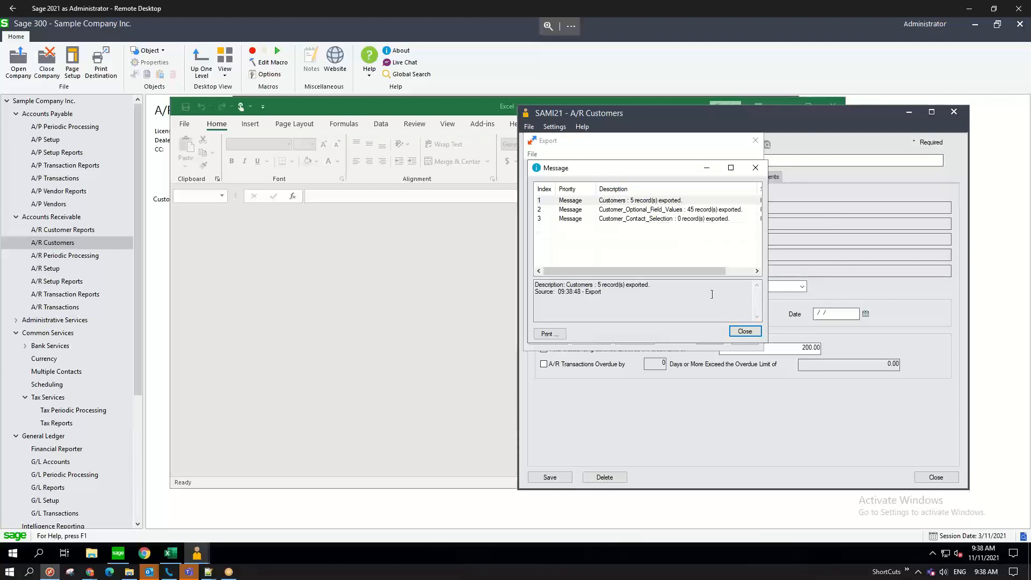
{"action": "left_click", "coordinate": [745, 331]}
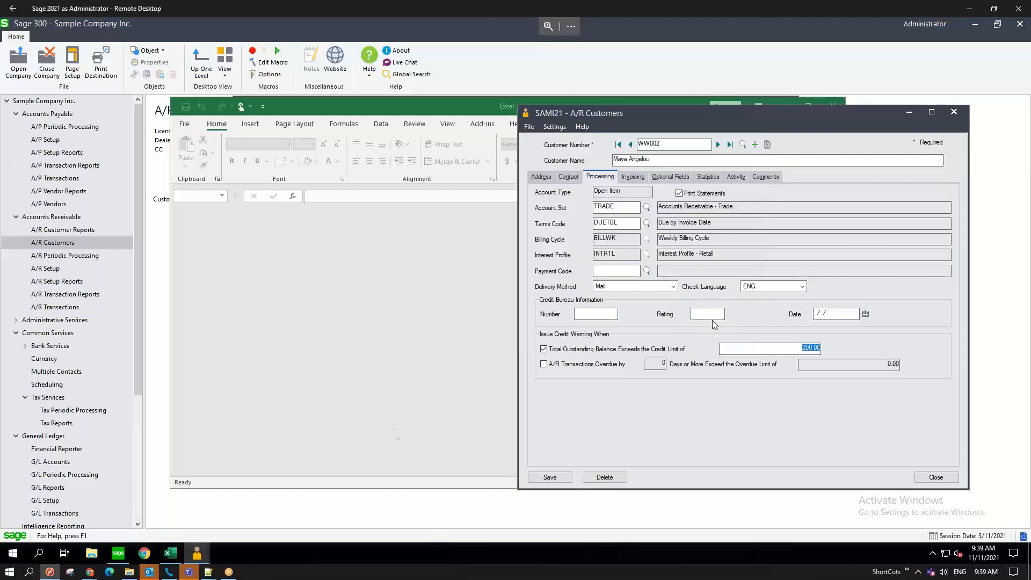
{"action": "left_click", "coordinate": [171, 553]}
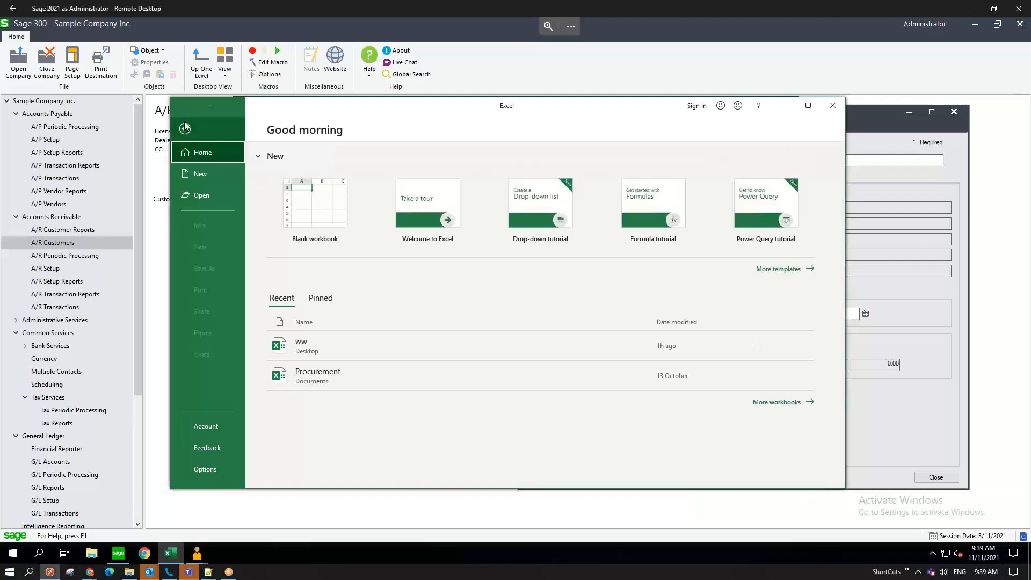
- Open the ww workbook from Recent and AutoFit all columns on the sheet
{"action": "left_click", "coordinate": [333, 350]}
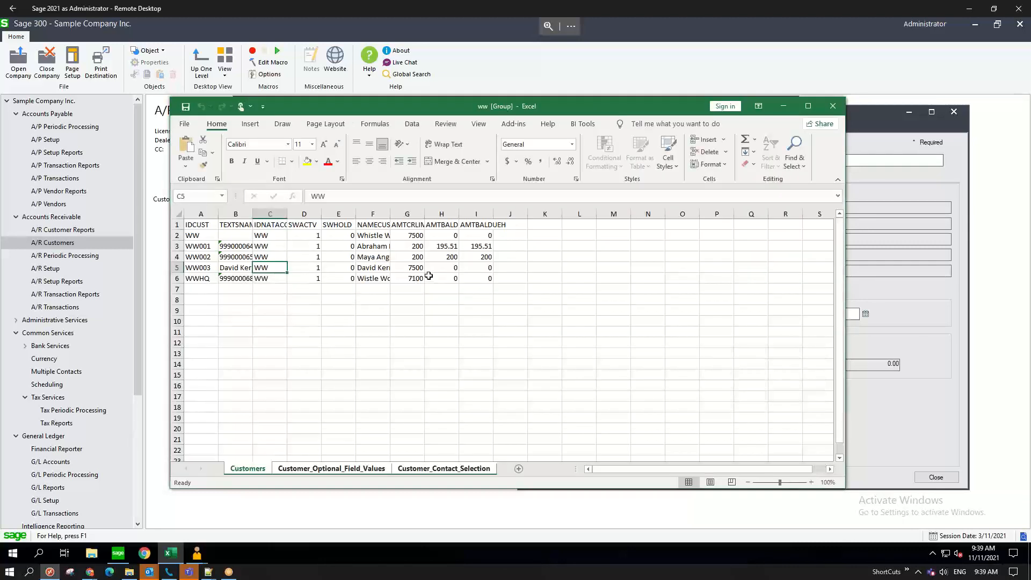
{"action": "left_click", "coordinate": [183, 214]}
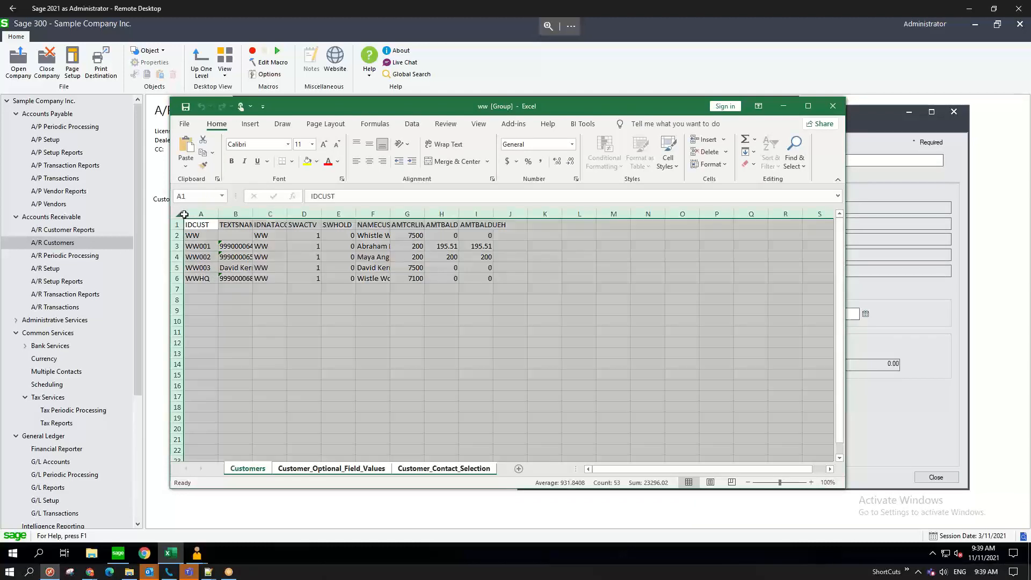
{"action": "double_click", "coordinate": [218, 214]}
{"action": "left_click", "coordinate": [383, 325]}
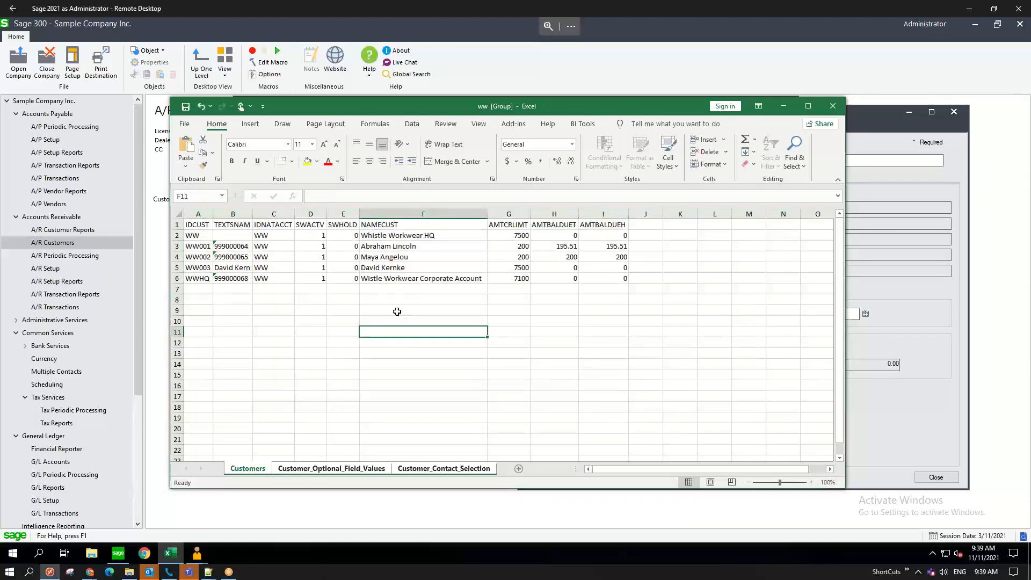
- Review the credit limits in G2–G5 and the balances due in H3 and H4
{"action": "left_click", "coordinate": [177, 267]}
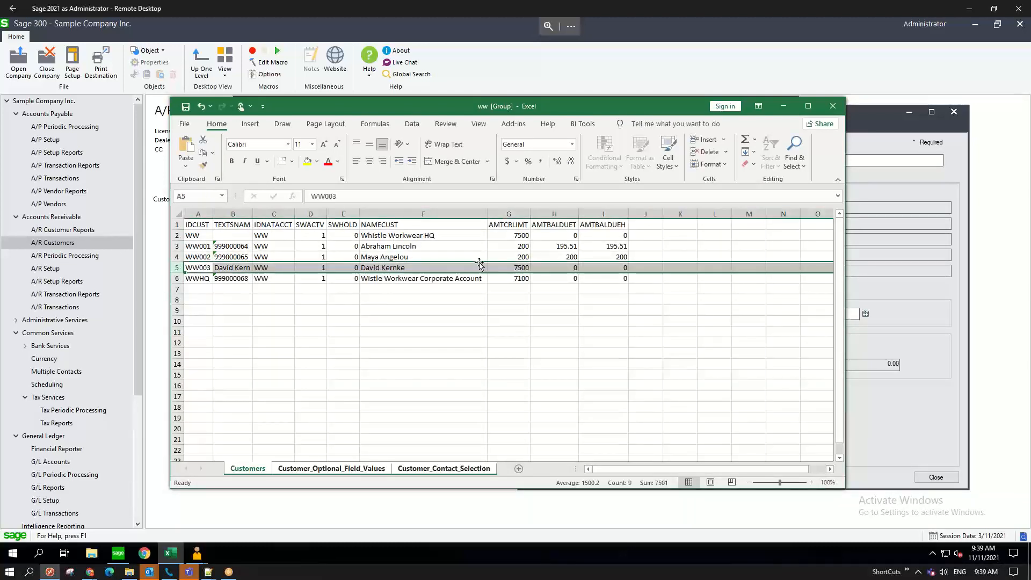
{"action": "left_click", "coordinate": [512, 267]}
{"action": "left_click", "coordinate": [513, 236]}
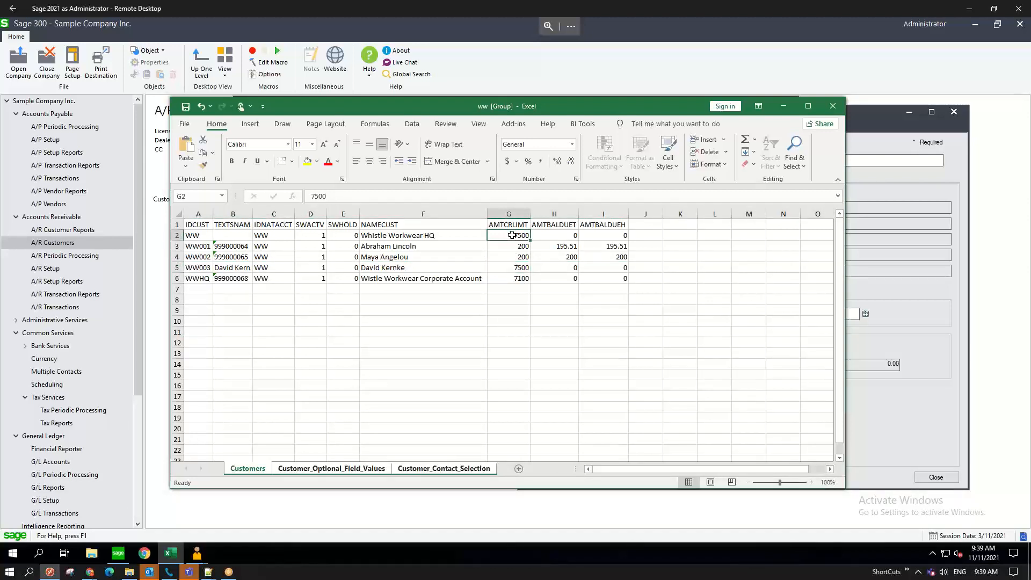
{"action": "left_click", "coordinate": [507, 268]}
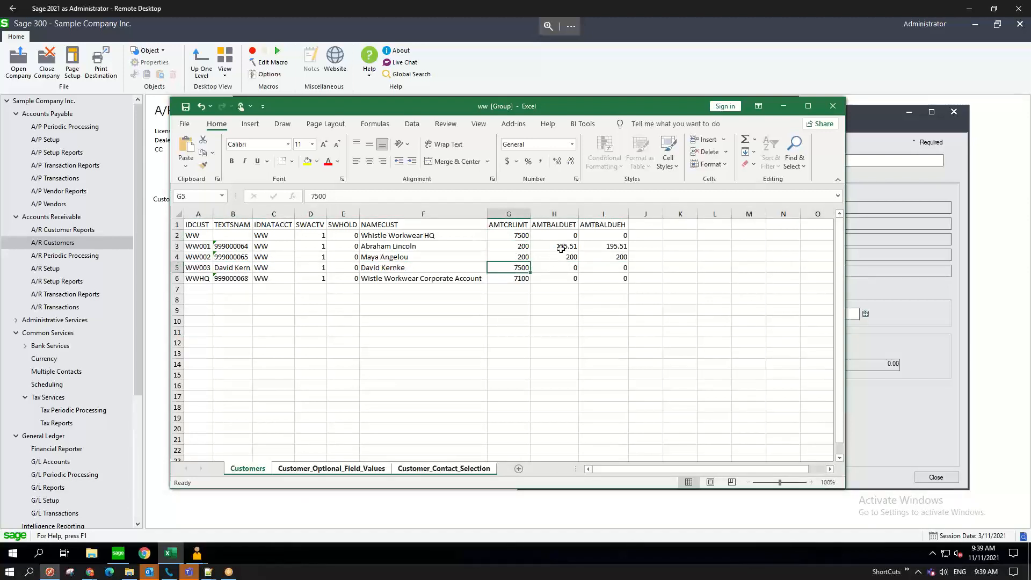
{"action": "left_click", "coordinate": [513, 247]}
{"action": "left_click", "coordinate": [558, 247]}
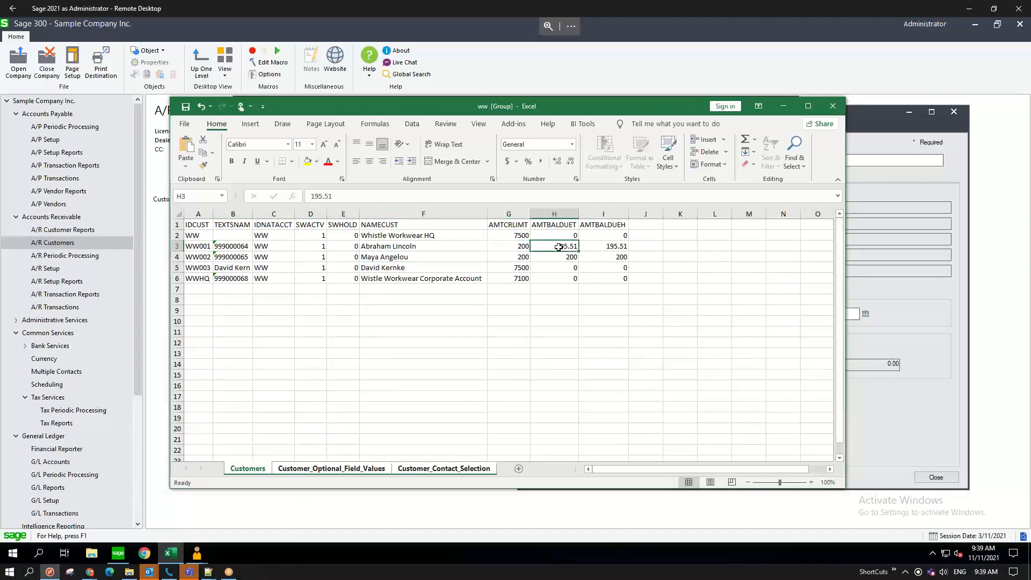
{"action": "left_click", "coordinate": [522, 258]}
{"action": "left_click", "coordinate": [554, 256]}
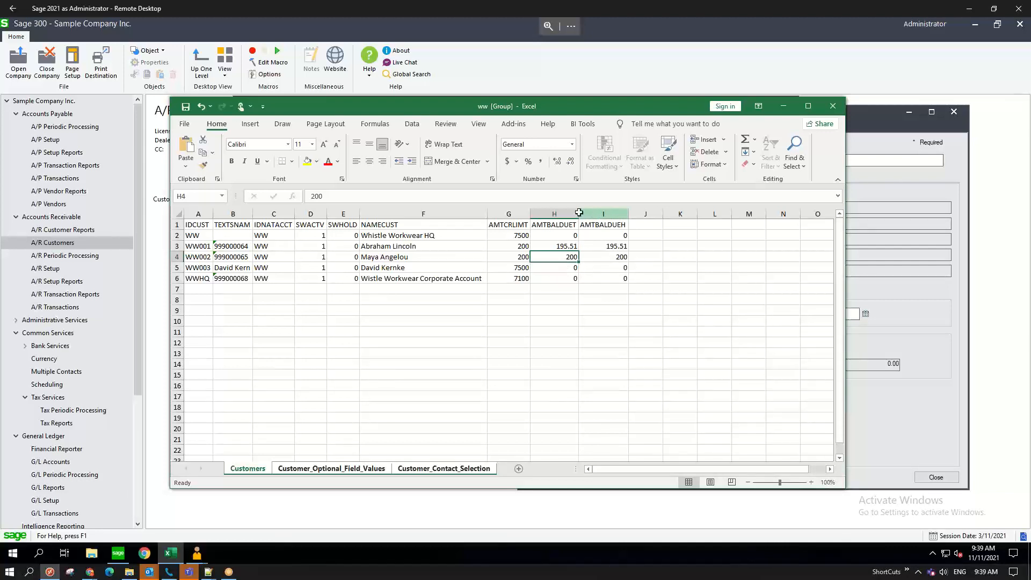
- Set the G3 and G4 credit limits to 0 and compare the H3/I3 balances
{"action": "left_click", "coordinate": [562, 237]}
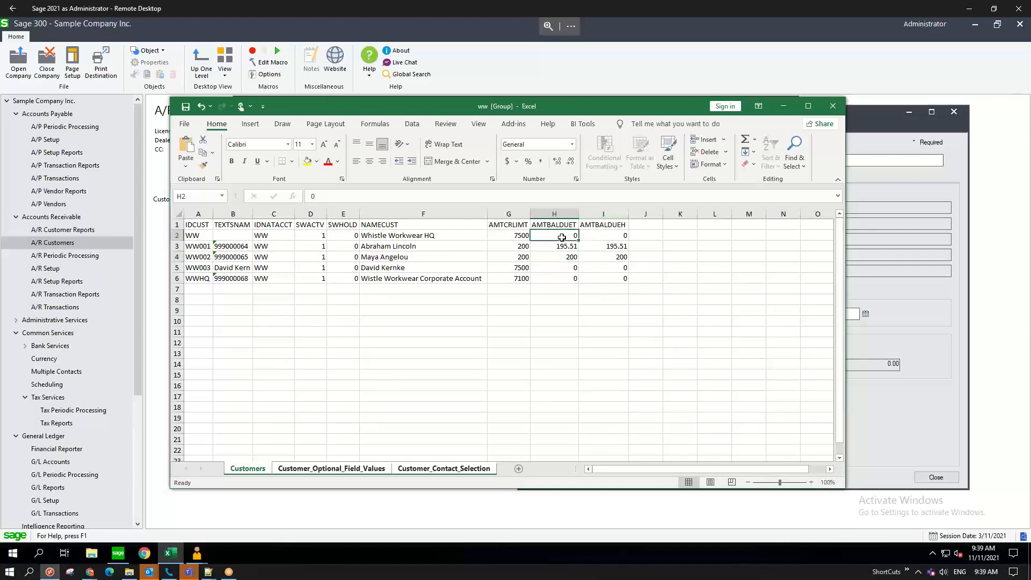
{"action": "left_click", "coordinate": [517, 246]}
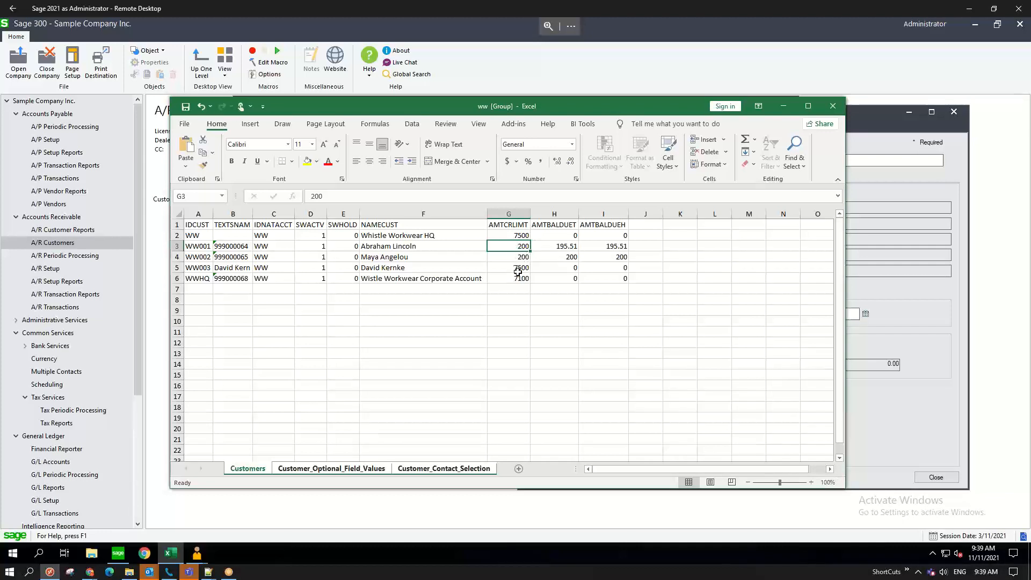
{"action": "type", "text": "0"}
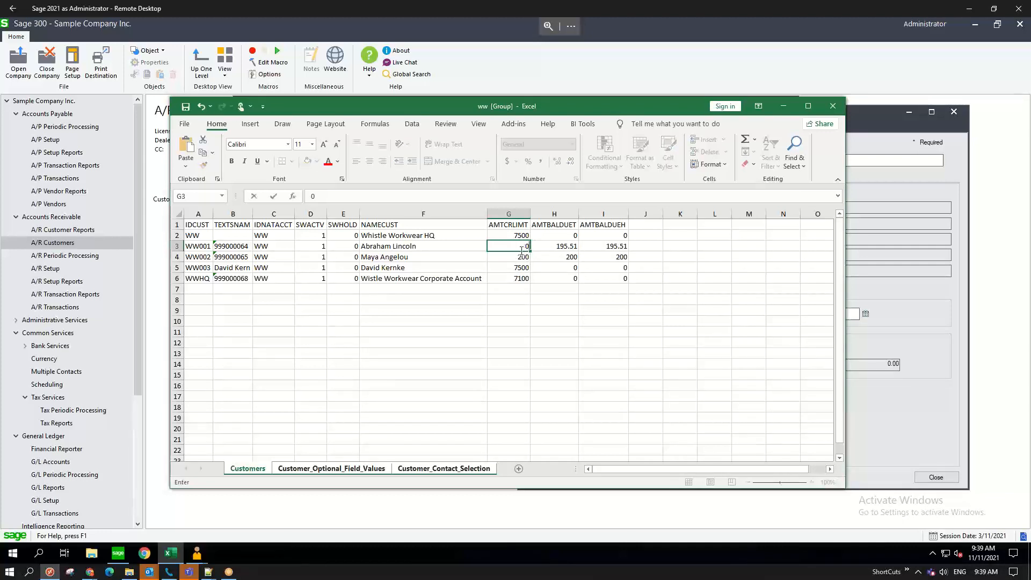
{"action": "key", "text": "Return"}
{"action": "type", "text": "0"}
{"action": "key", "text": "ctrl+Return"}
{"action": "left_click", "coordinate": [559, 248]}
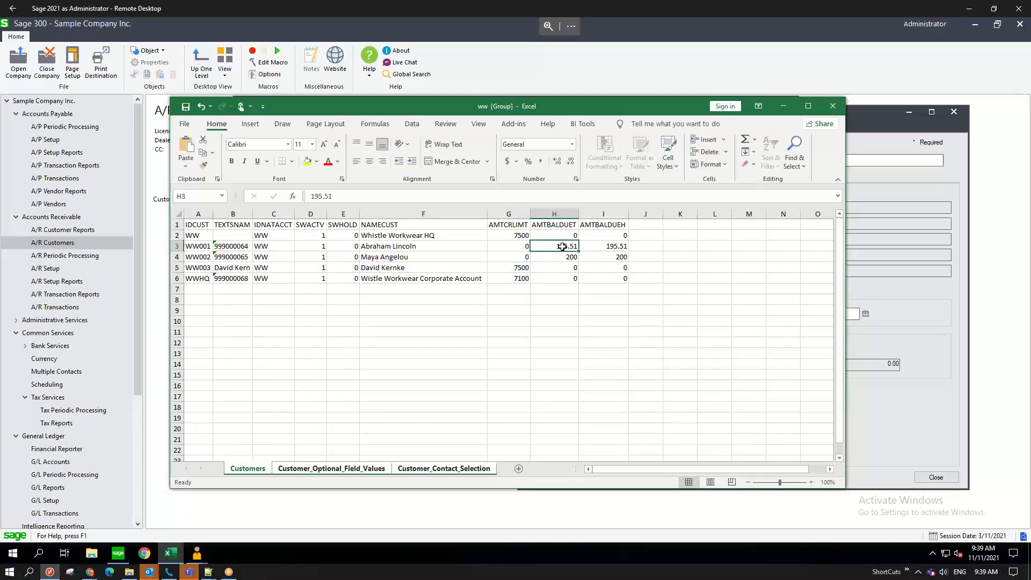
{"action": "left_click_drag", "start_coordinate": [562, 246], "coordinate": [593, 245]}
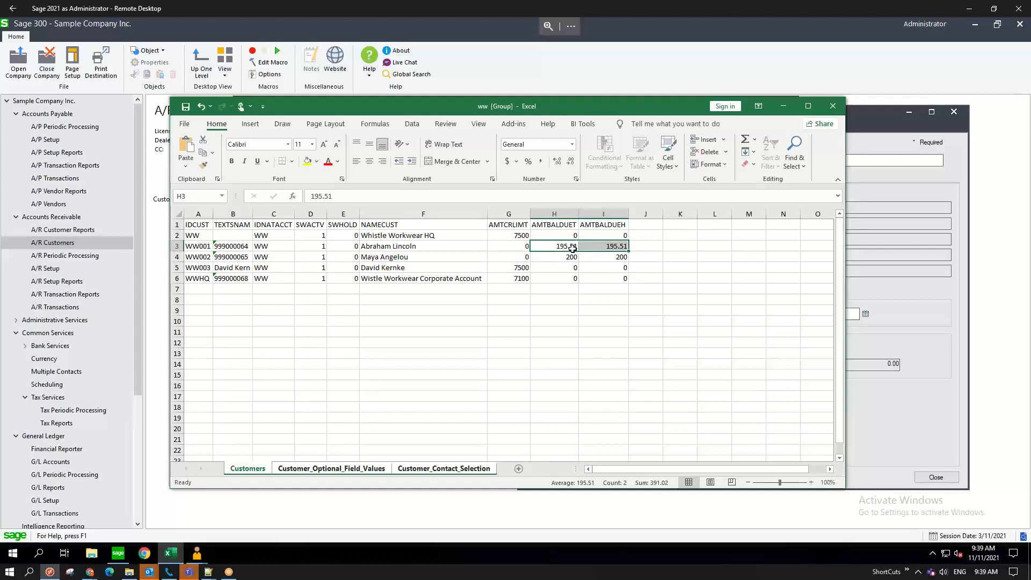
- Set G5's credit limit to 200, then save and close the ww workbook
{"action": "left_click", "coordinate": [518, 268]}
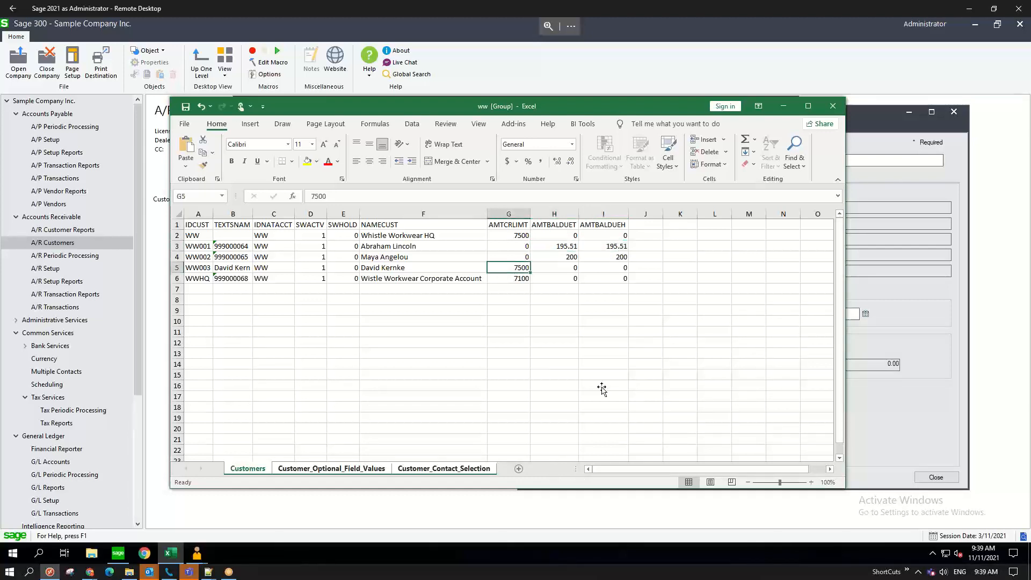
{"action": "type", "text": "200"}
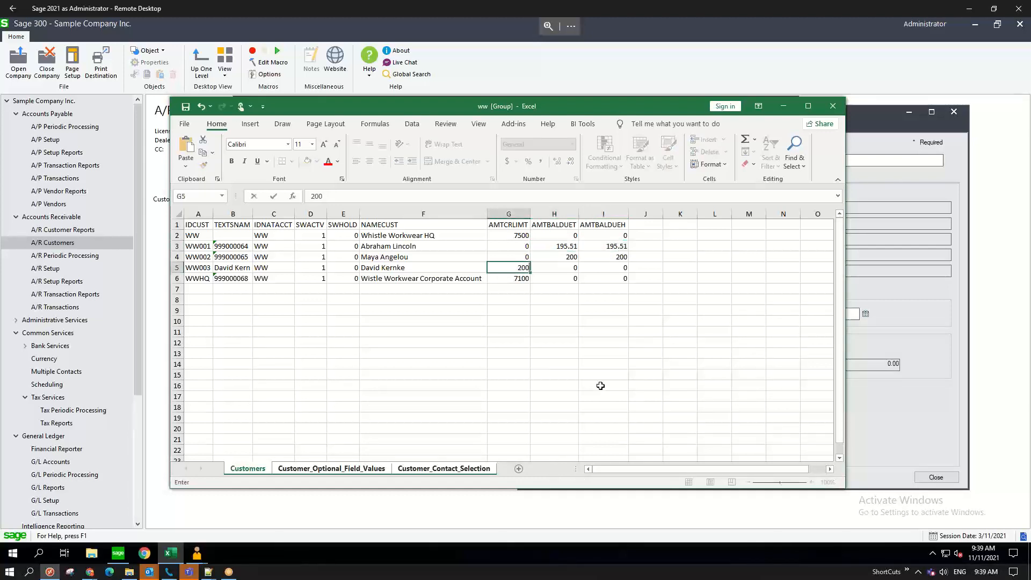
{"action": "left_click", "coordinate": [565, 329]}
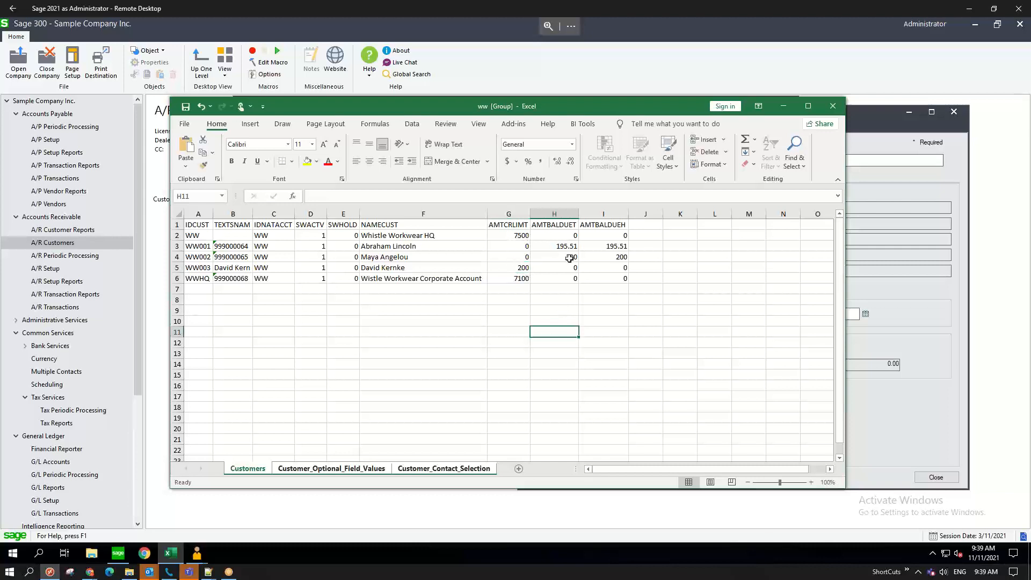
{"action": "left_click", "coordinate": [186, 108]}
{"action": "left_click", "coordinate": [184, 124]}
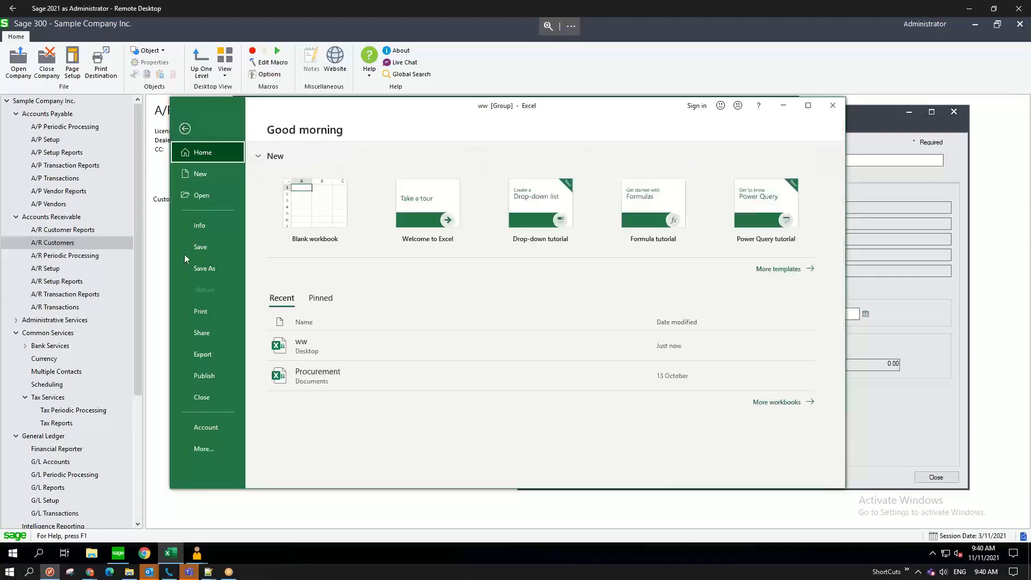
{"action": "left_click", "coordinate": [205, 399]}
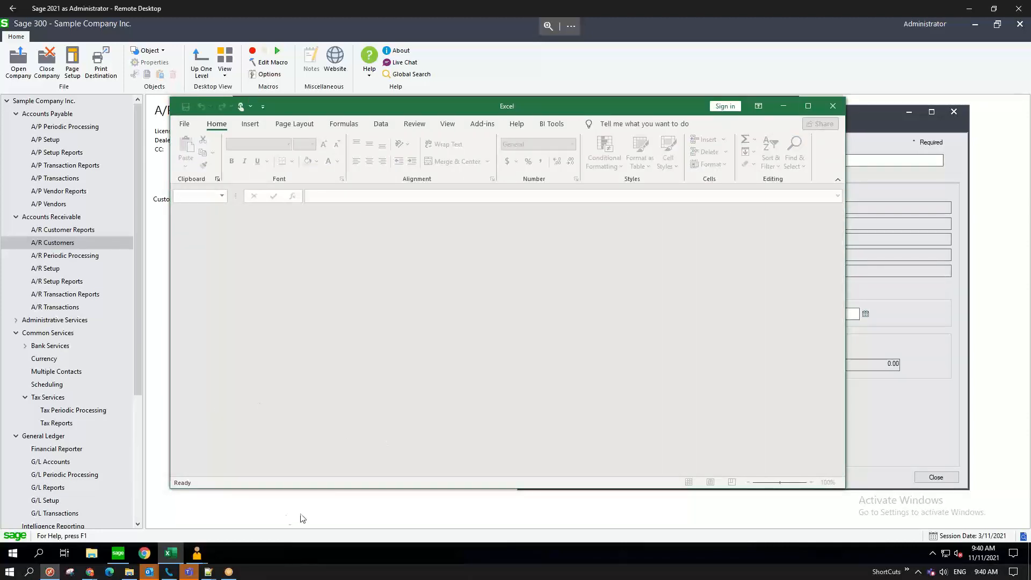
{"action": "left_click", "coordinate": [877, 406]}
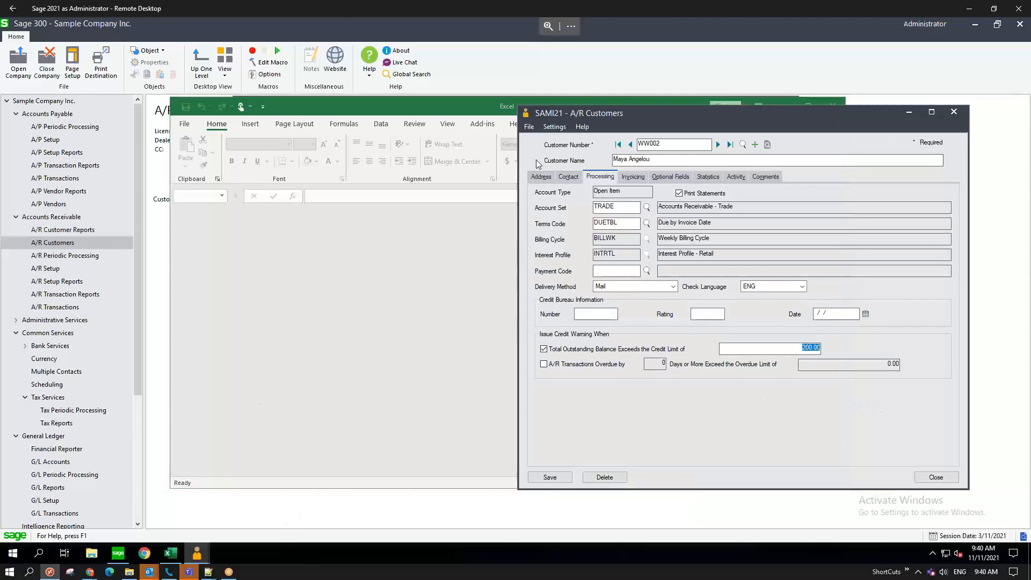
- Import Customer data from ww.xlsx, updating three customers, and close the import results
{"action": "left_click", "coordinate": [529, 127]}
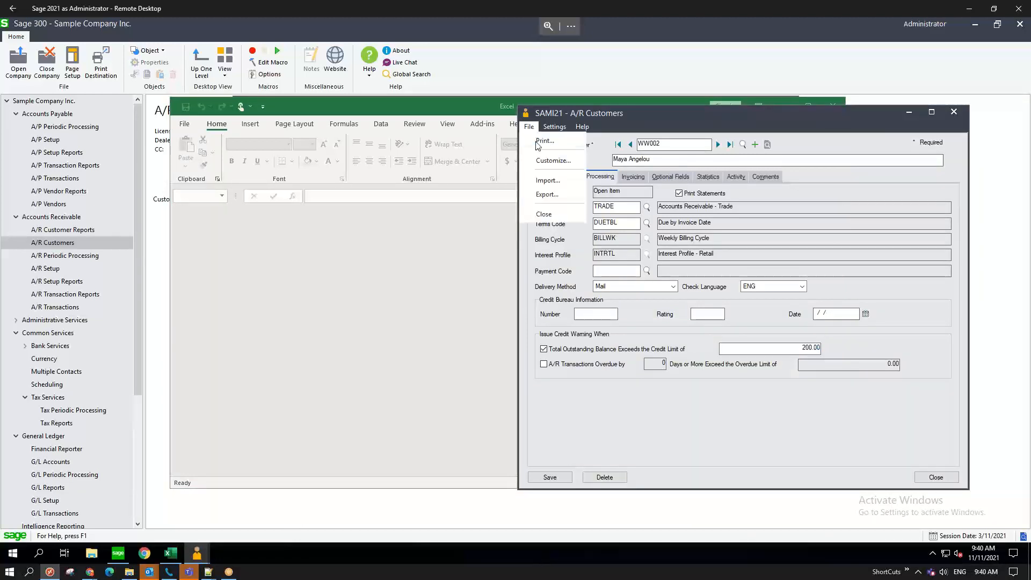
{"action": "left_click", "coordinate": [549, 182]}
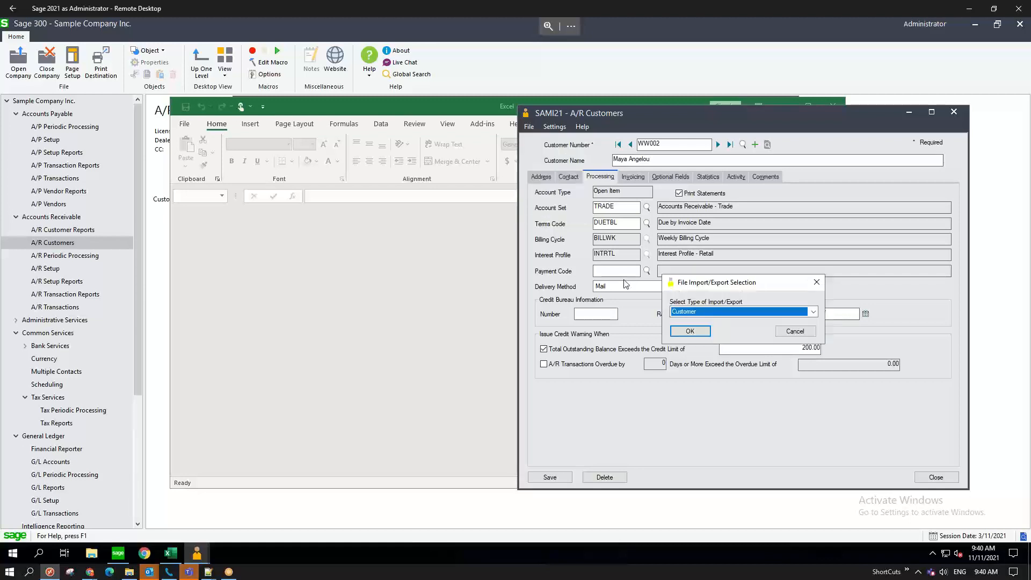
{"action": "left_click", "coordinate": [698, 336]}
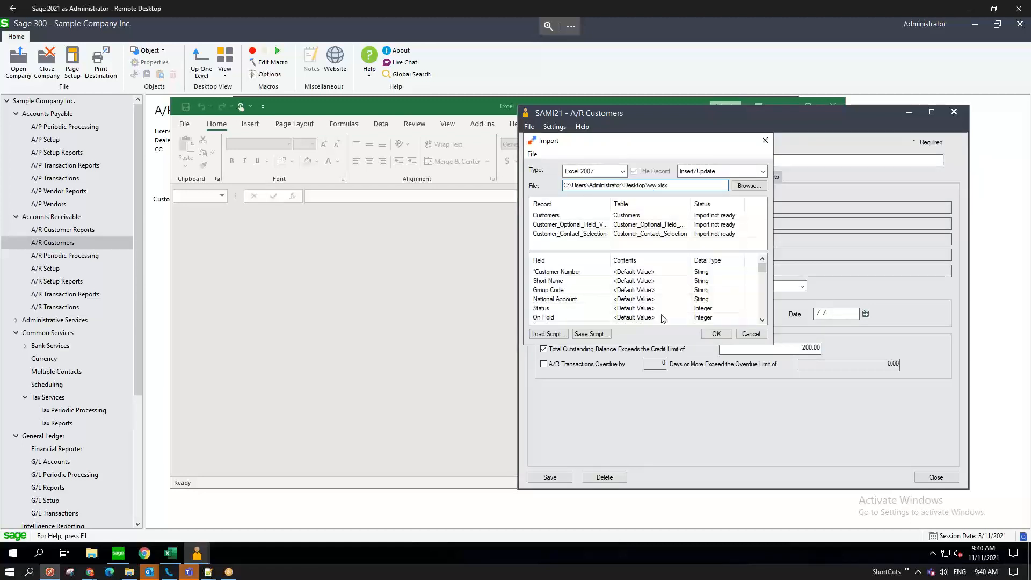
{"action": "left_click", "coordinate": [677, 187]}
{"action": "key", "text": "Tab"}
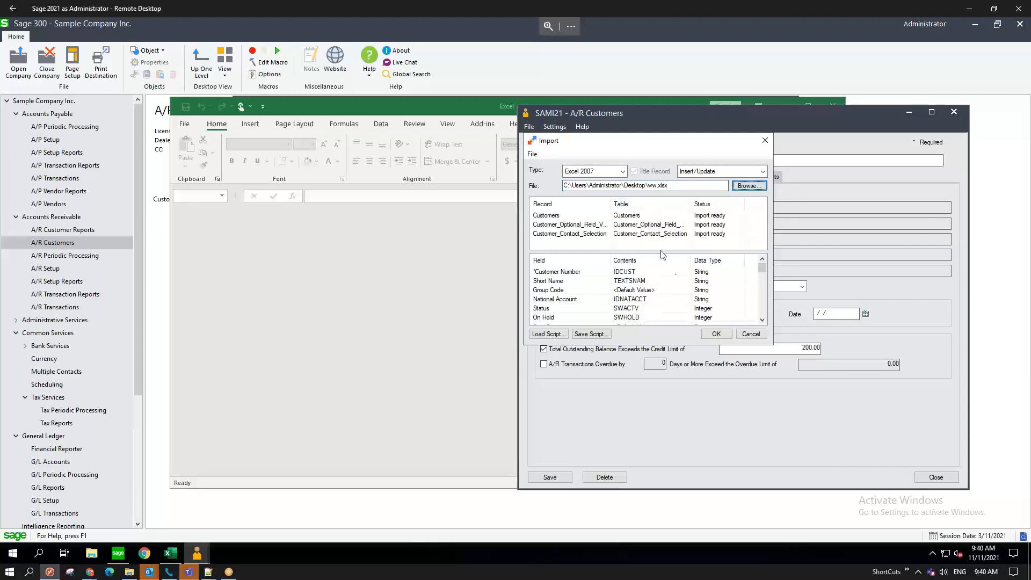
{"action": "left_click", "coordinate": [714, 334]}
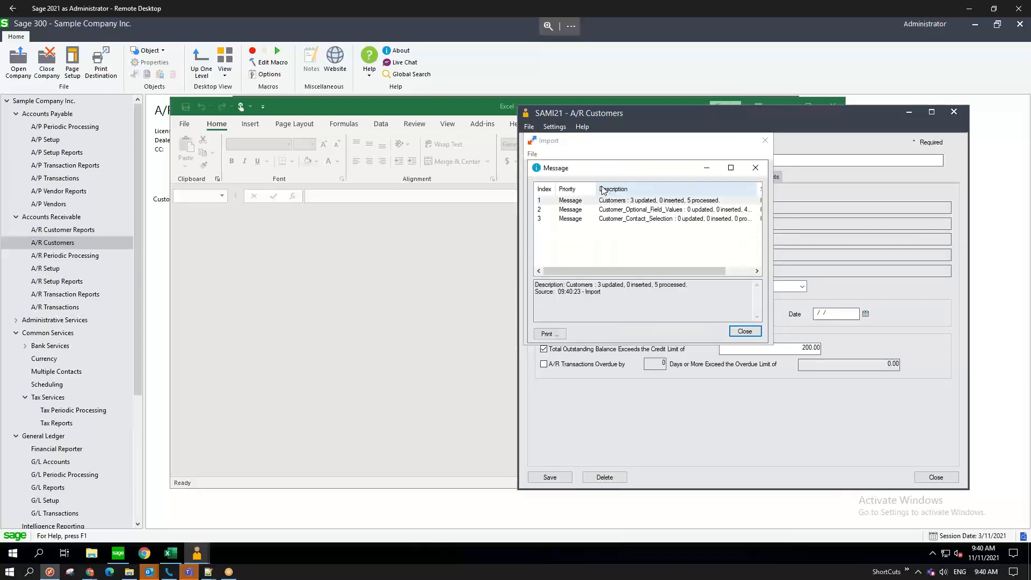
{"action": "left_click", "coordinate": [638, 203]}
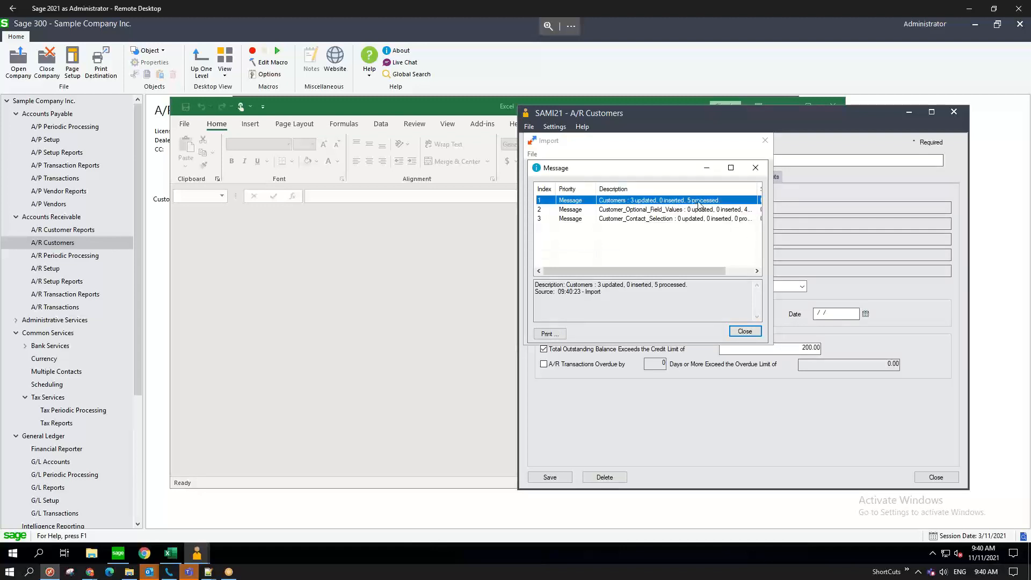
{"action": "left_click", "coordinate": [745, 331]}
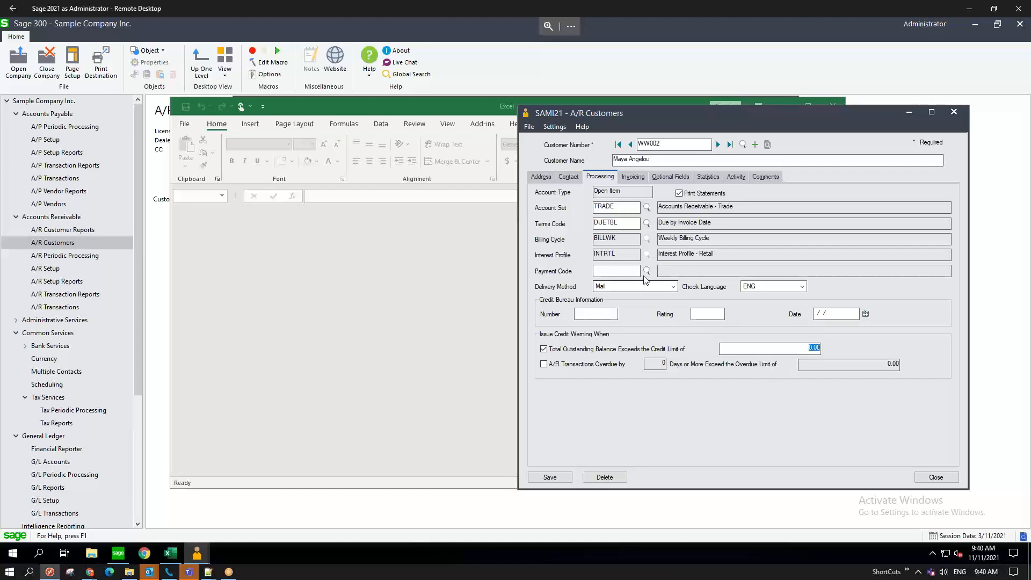
- Bring Customer Inquiry forward and step between adjacent customers' credit status
{"action": "left_click", "coordinate": [200, 556]}
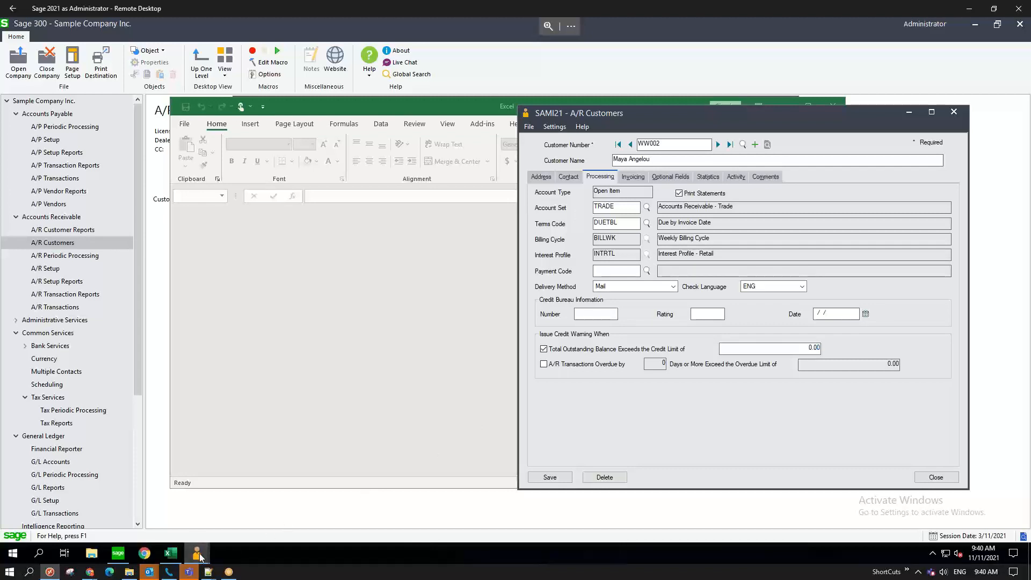
{"action": "left_click", "coordinate": [172, 520]}
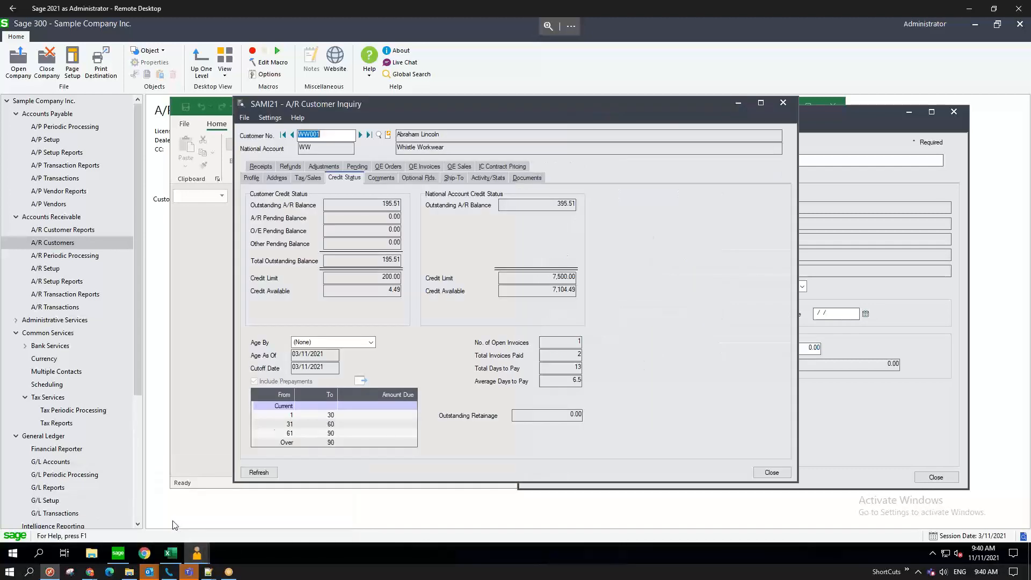
{"action": "left_click", "coordinate": [360, 135]}
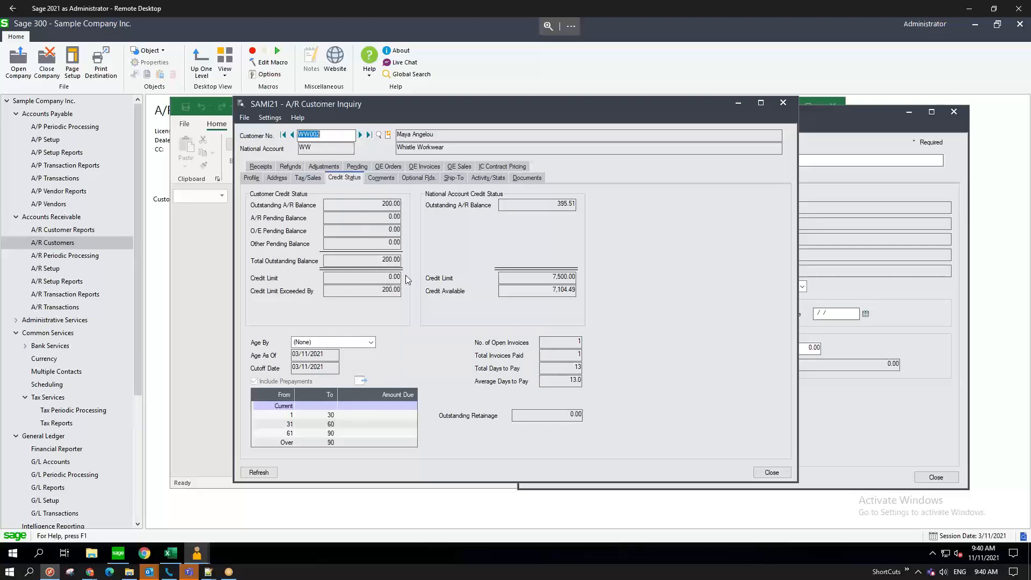
{"action": "left_click", "coordinate": [292, 135]}
{"action": "left_click", "coordinate": [360, 135]}
- Move the A/R Customers window aside and close it to reveal the inquiry
{"action": "left_click", "coordinate": [213, 260]}
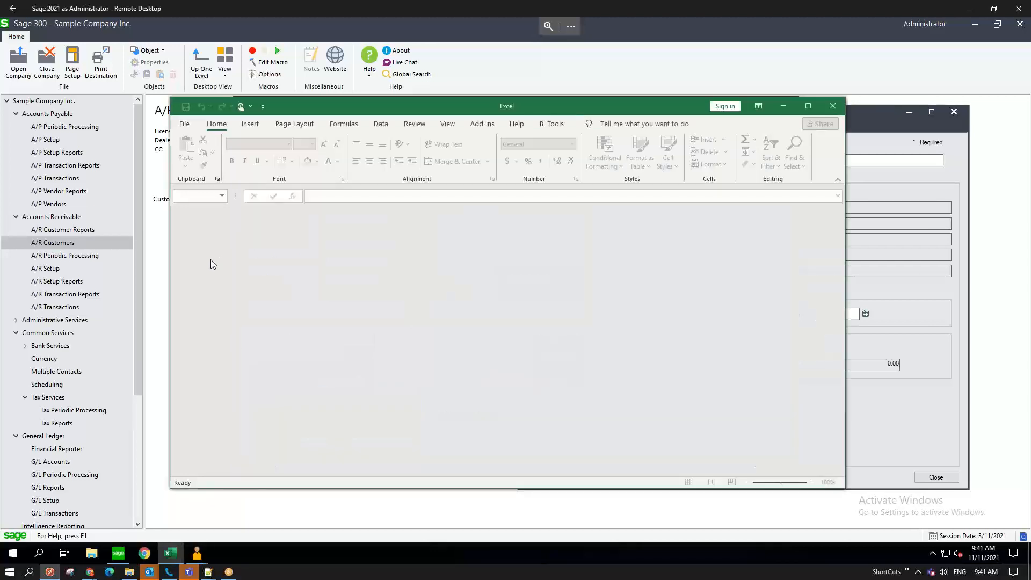
{"action": "left_click", "coordinate": [914, 404]}
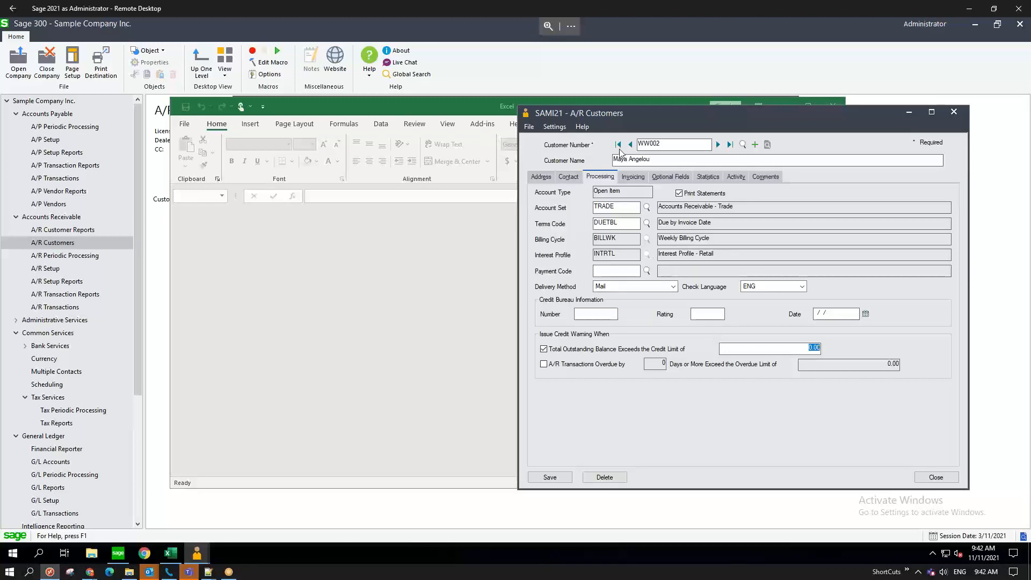
{"action": "left_click", "coordinate": [832, 101]}
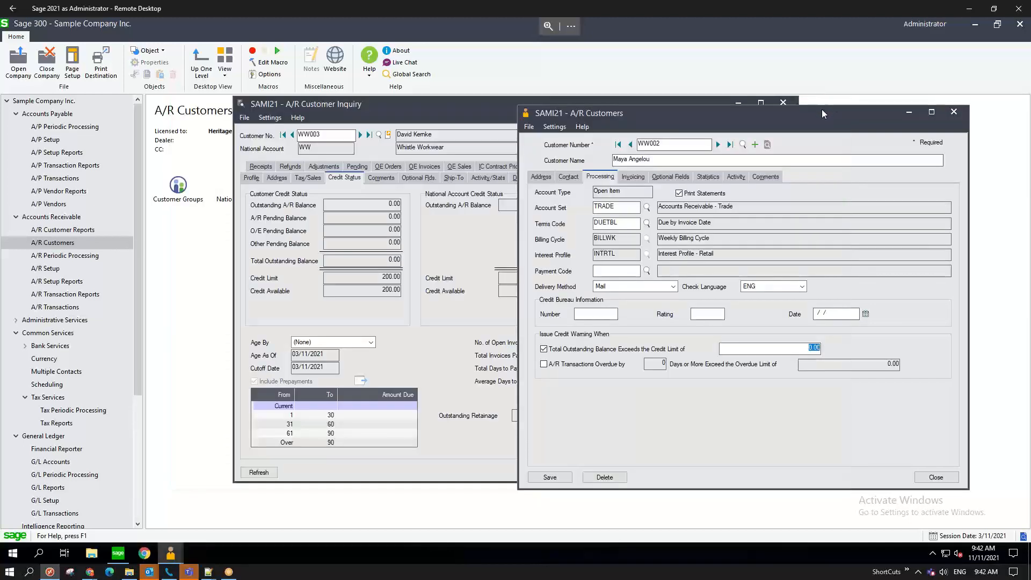
{"action": "left_click_drag", "start_coordinate": [675, 120], "coordinate": [621, 126]}
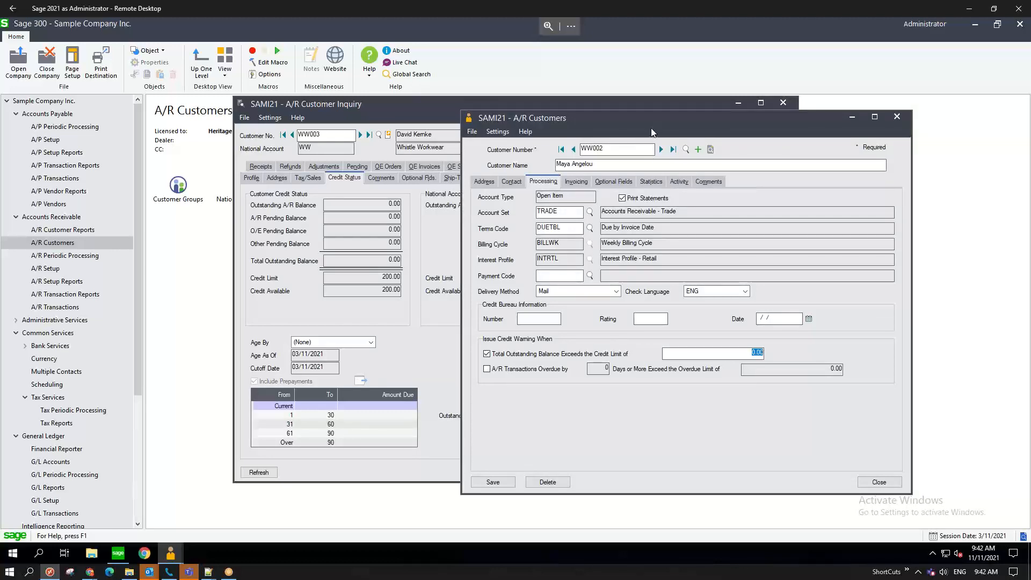
{"action": "left_click", "coordinate": [897, 116]}
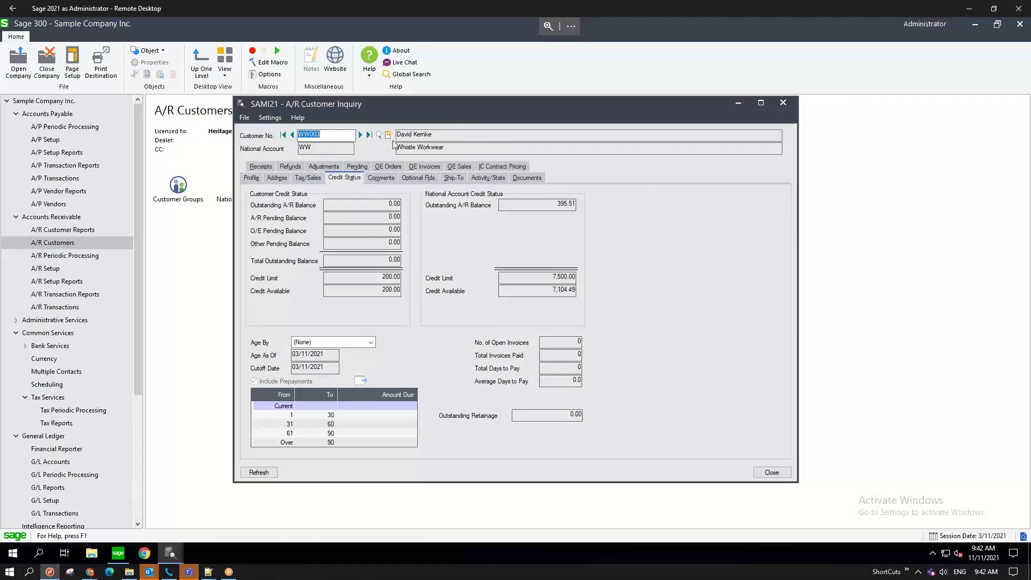
- Browse back and forward to the customer with a 200.00 balance over a 0.00 limit
{"action": "left_click", "coordinate": [292, 135]}
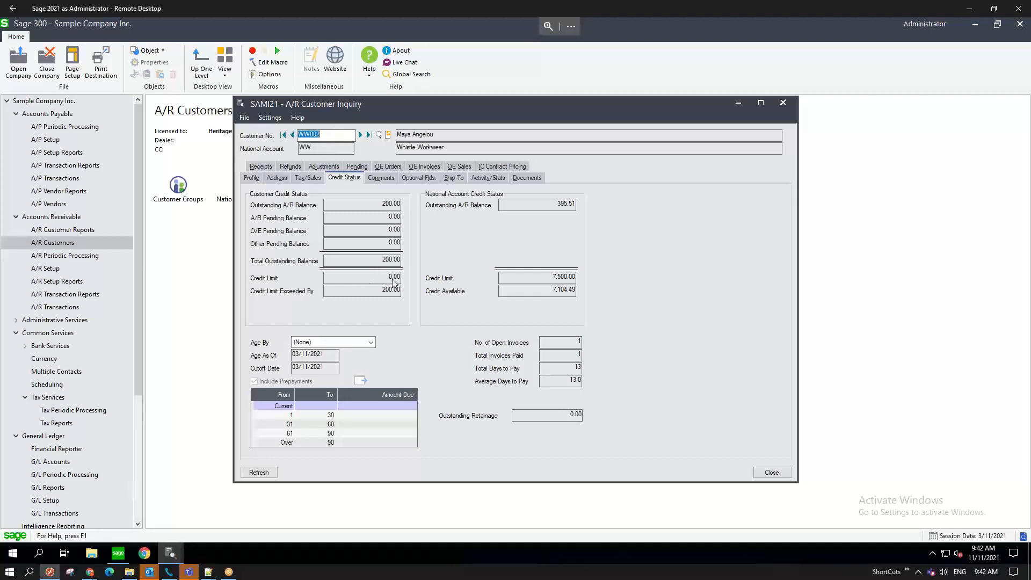
{"action": "left_click", "coordinate": [292, 134]}
{"action": "left_click", "coordinate": [360, 134]}
{"action": "left_click", "coordinate": [326, 369]}
{"action": "left_click", "coordinate": [284, 411]}
{"action": "left_click", "coordinate": [427, 184]}
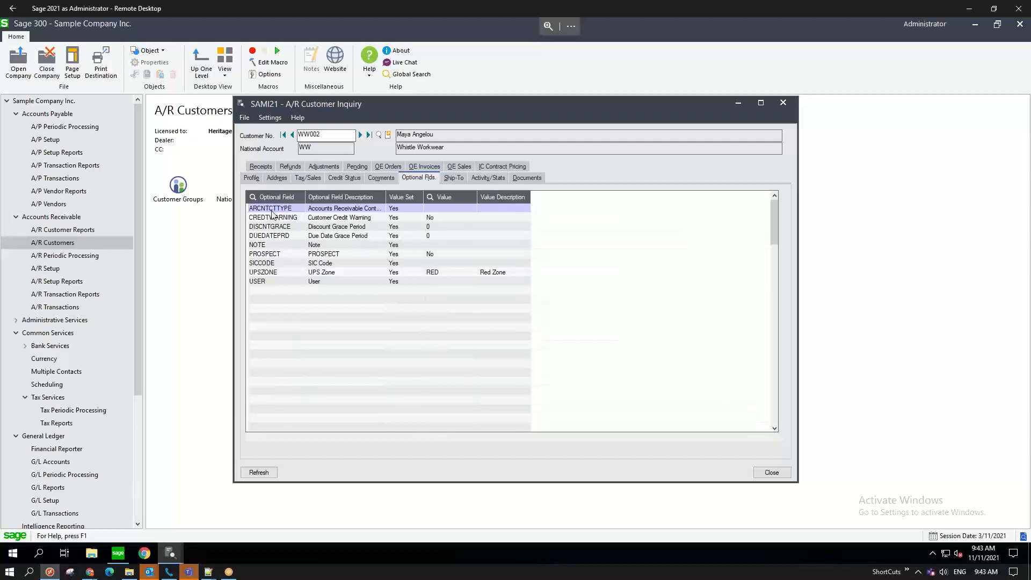
{"action": "left_click", "coordinate": [343, 178]}
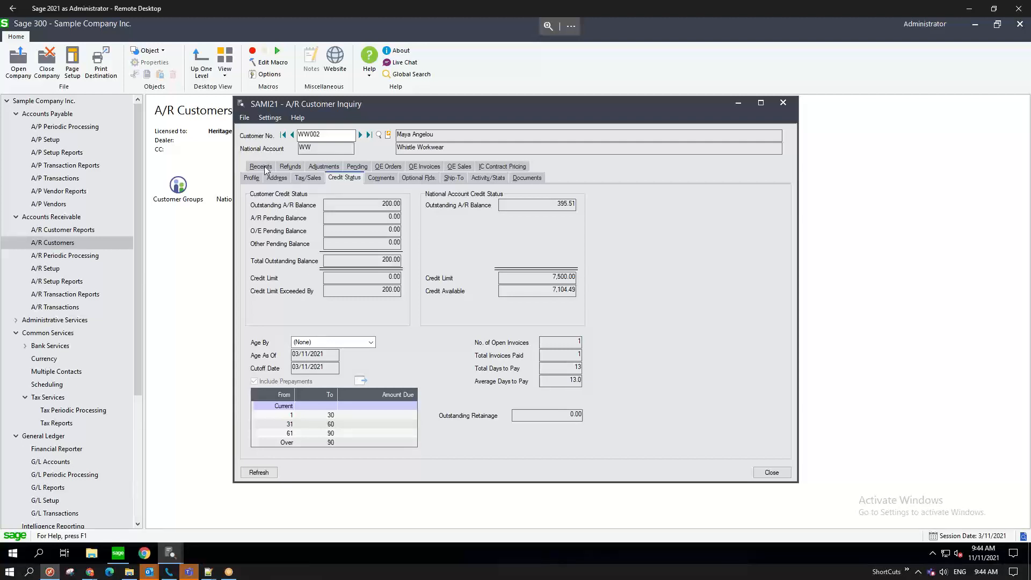
{"action": "left_click", "coordinate": [138, 348]}
- Expand Inventory Control and browse the I/C Items and Price Lists pricing functions
{"action": "left_click_drag", "start_coordinate": [138, 350], "coordinate": [127, 460]}
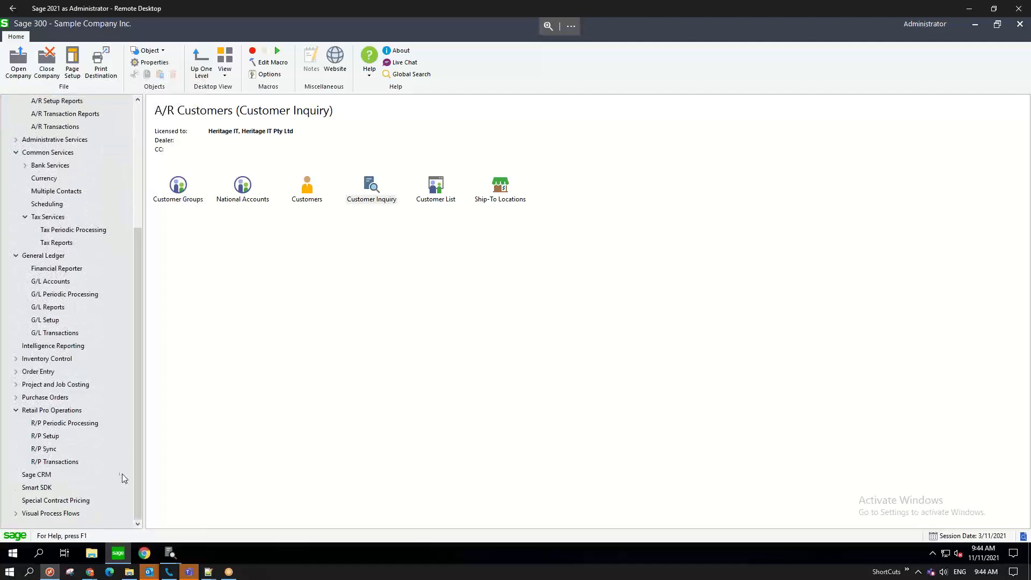
{"action": "left_click", "coordinate": [16, 360]}
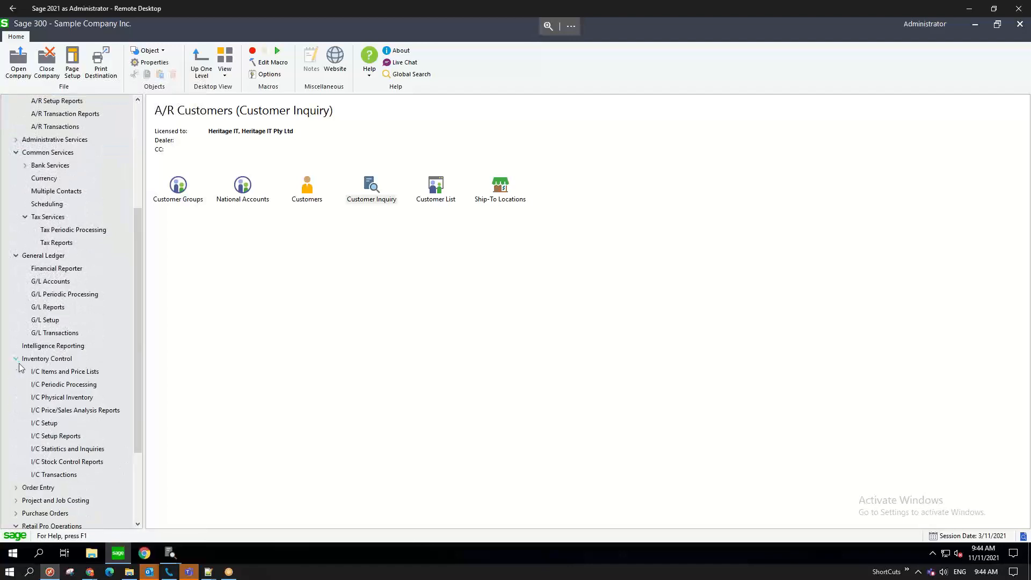
{"action": "left_click", "coordinate": [58, 376]}
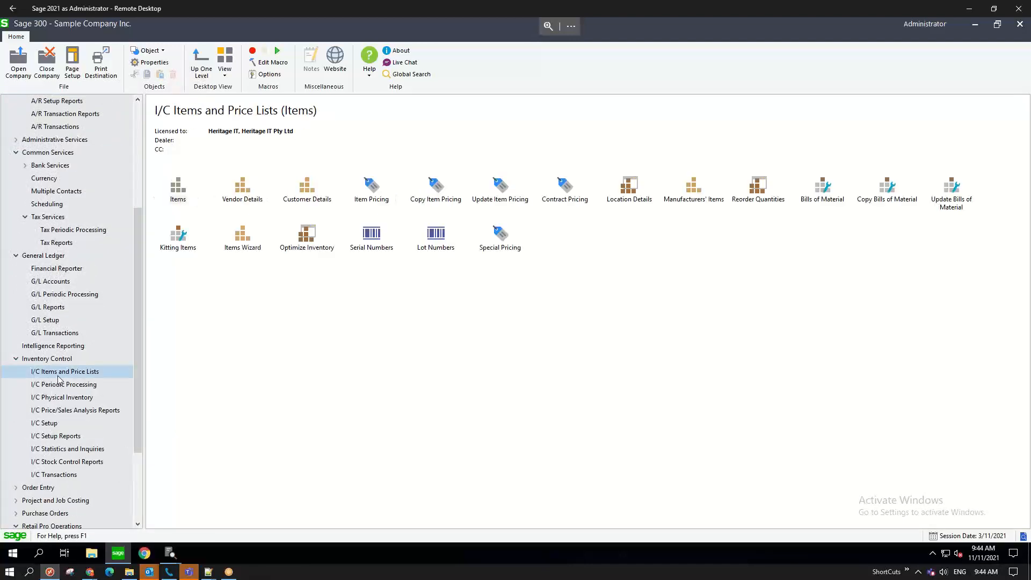
{"action": "left_click", "coordinate": [374, 198]}
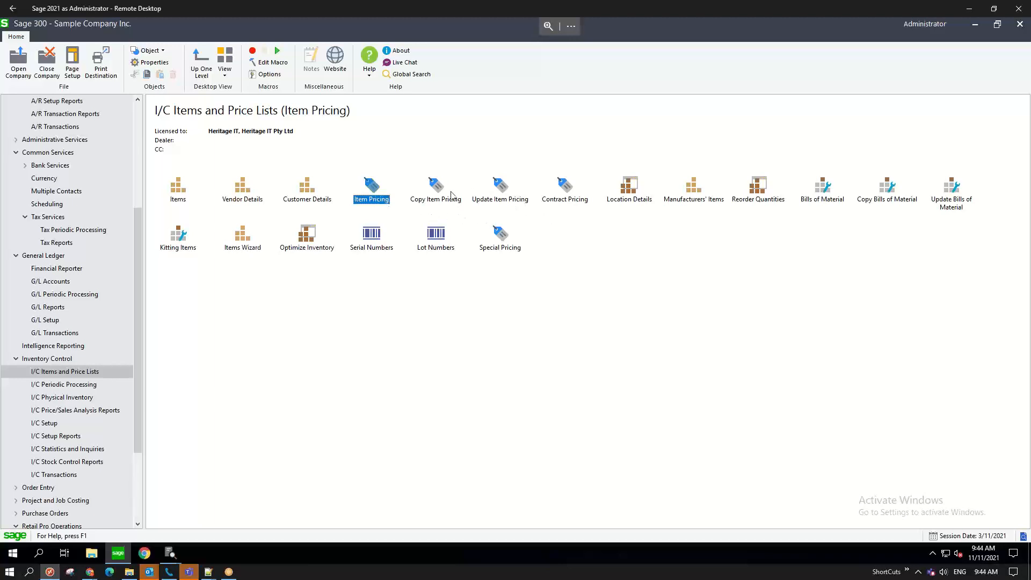
{"action": "left_click", "coordinate": [566, 192]}
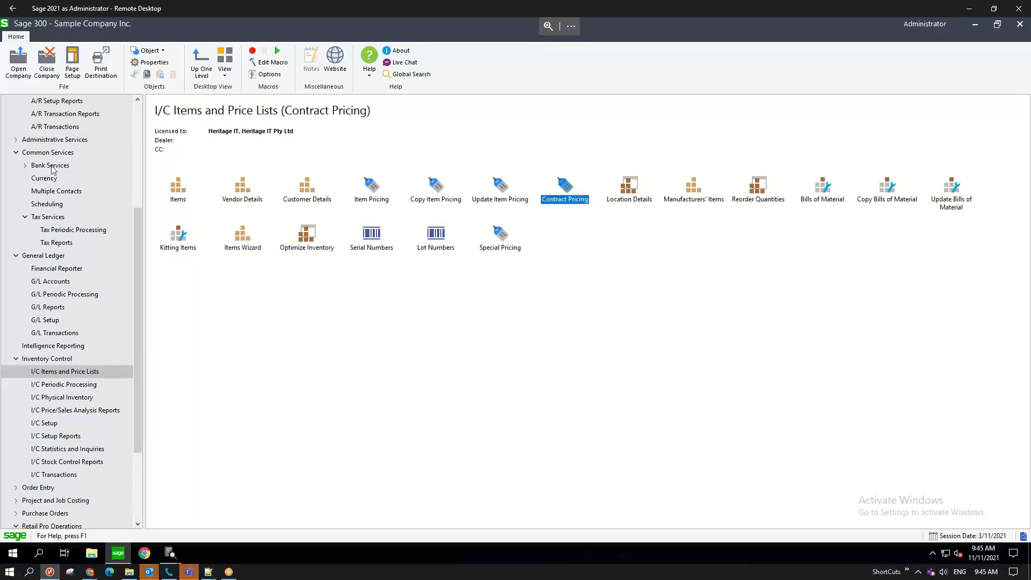
- Open the Customers maintenance form from the A/R Customers folder
{"action": "scroll", "coordinate": [57, 155], "scroll_direction": "up", "scroll_amount": 5}
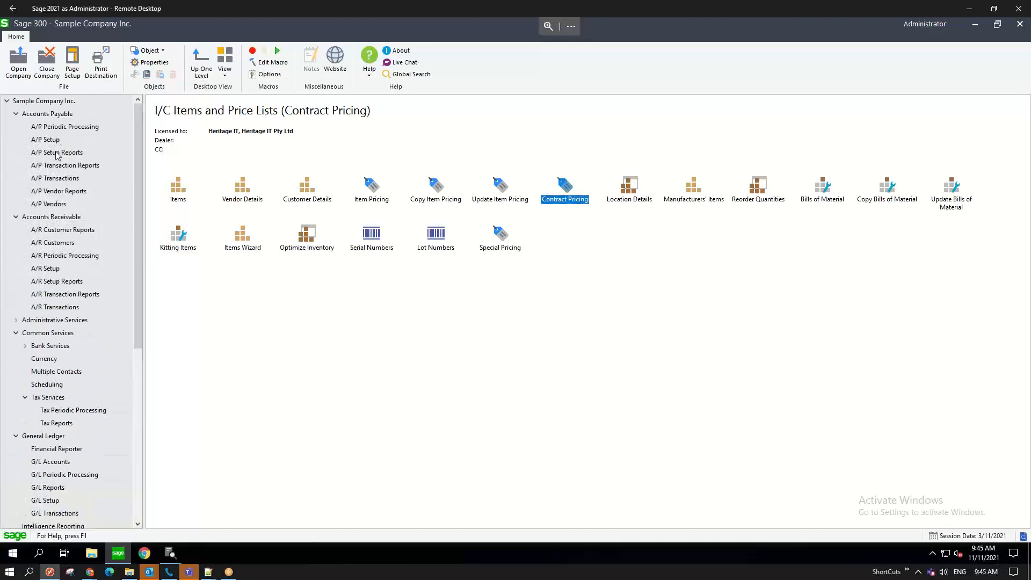
{"action": "left_click", "coordinate": [51, 243]}
{"action": "left_click", "coordinate": [307, 190]}
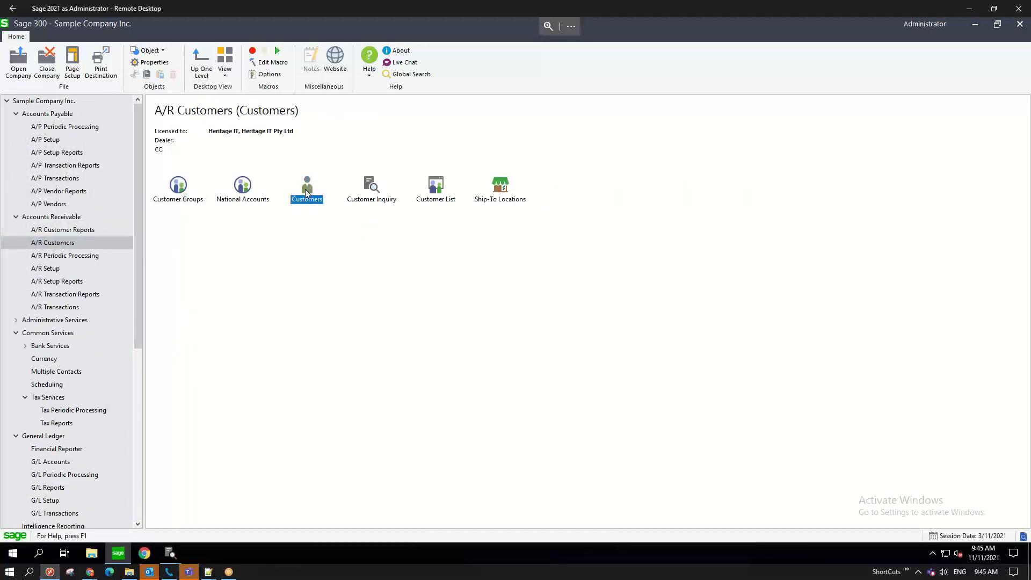
{"action": "double_click", "coordinate": [305, 190]}
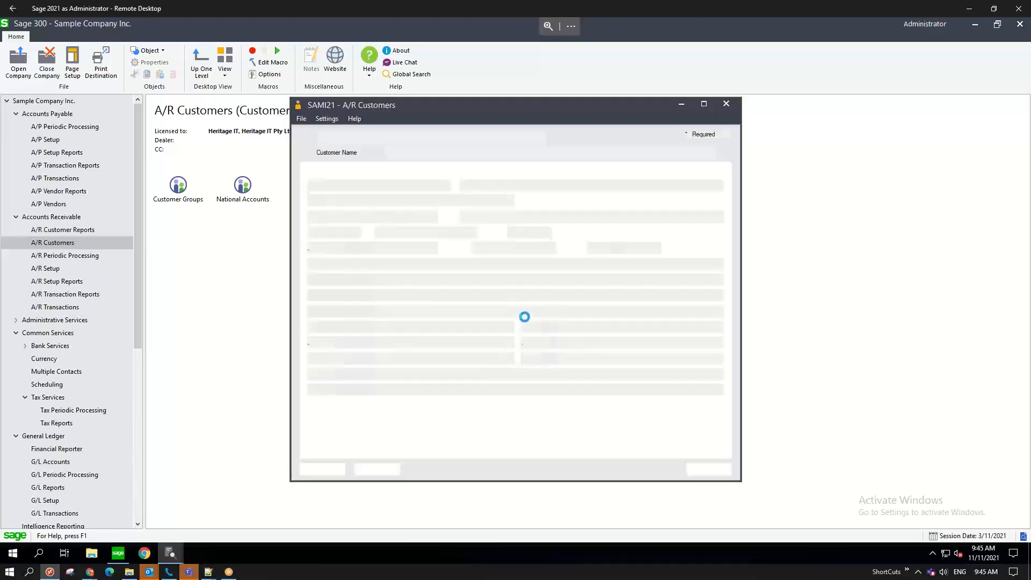
- Load customer WW and assign the RTL retail price list on the Invoicing tab
{"action": "type", "text": "WW"}
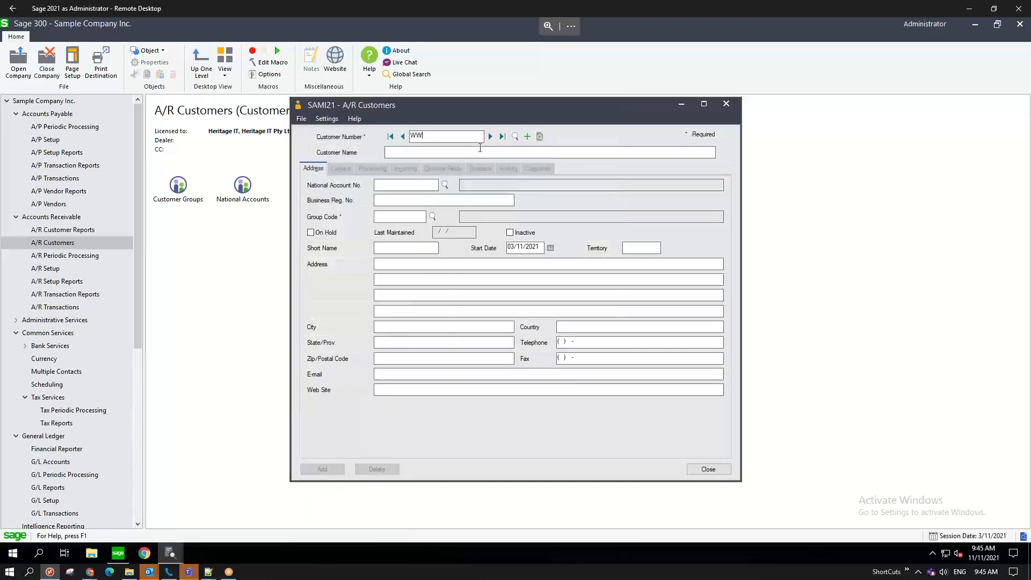
{"action": "key", "text": "Tab"}
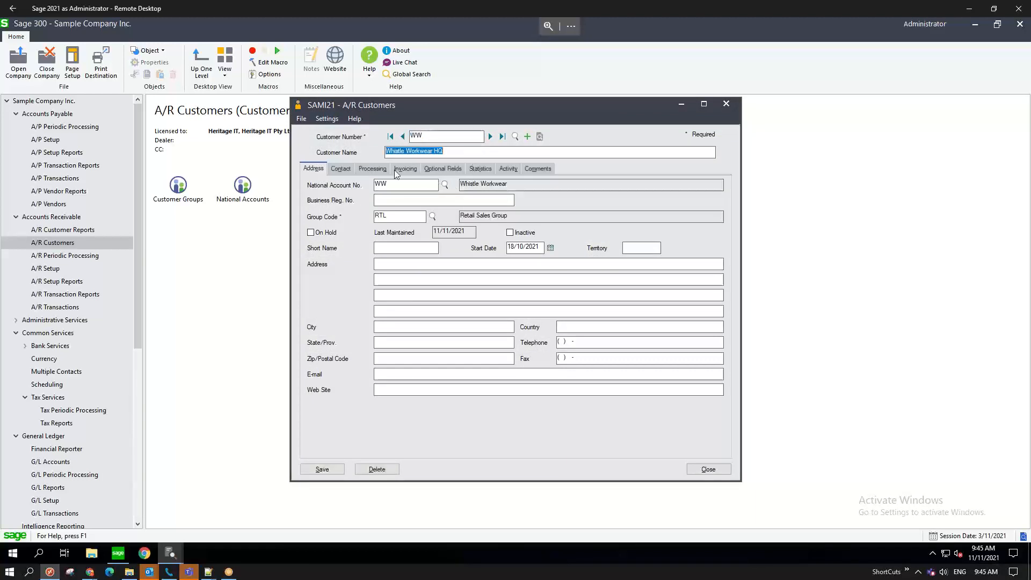
{"action": "left_click", "coordinate": [378, 170]}
{"action": "left_click", "coordinate": [405, 169]}
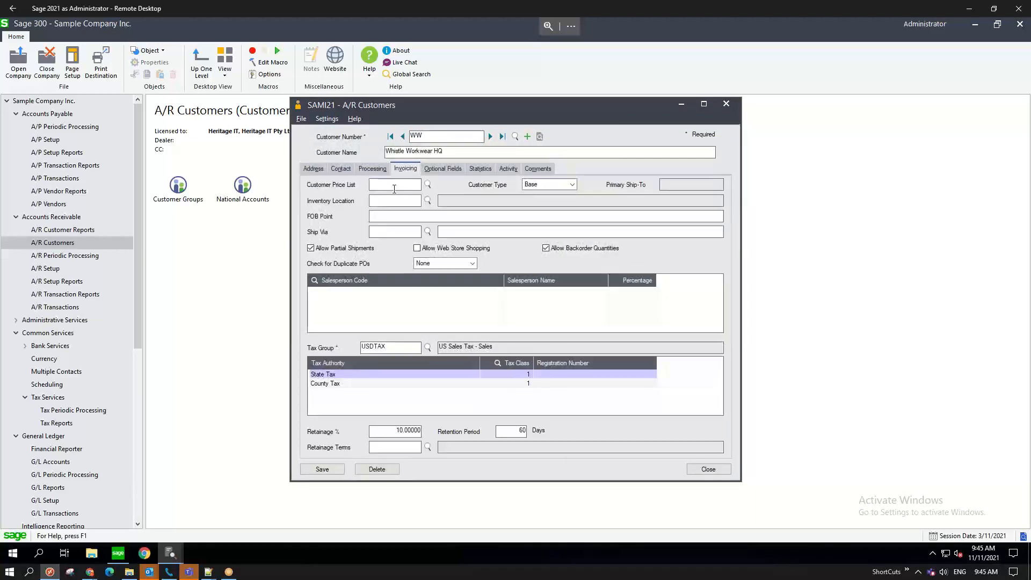
{"action": "left_click", "coordinate": [384, 188]}
{"action": "left_click", "coordinate": [429, 185]}
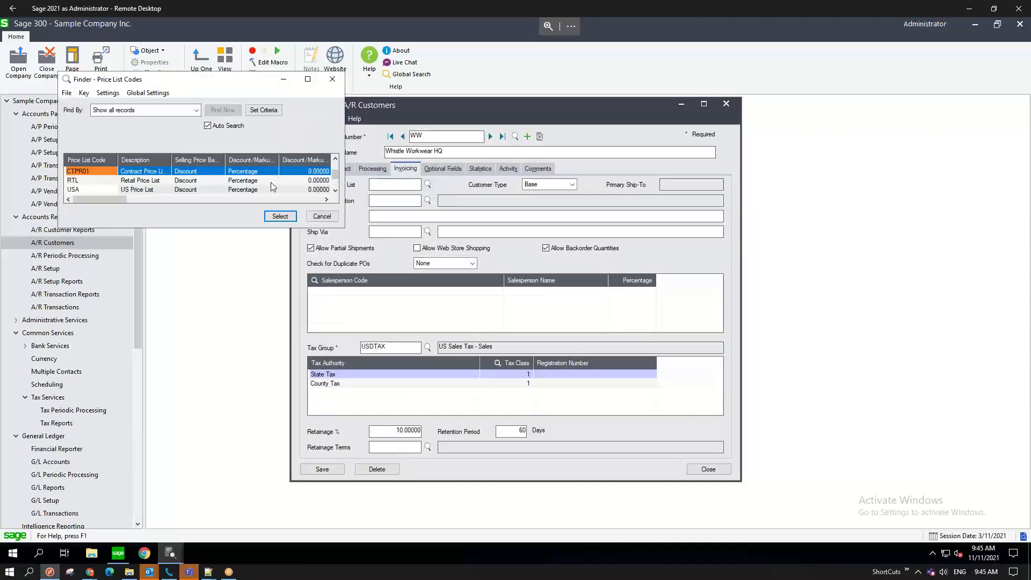
{"action": "left_click", "coordinate": [75, 182]}
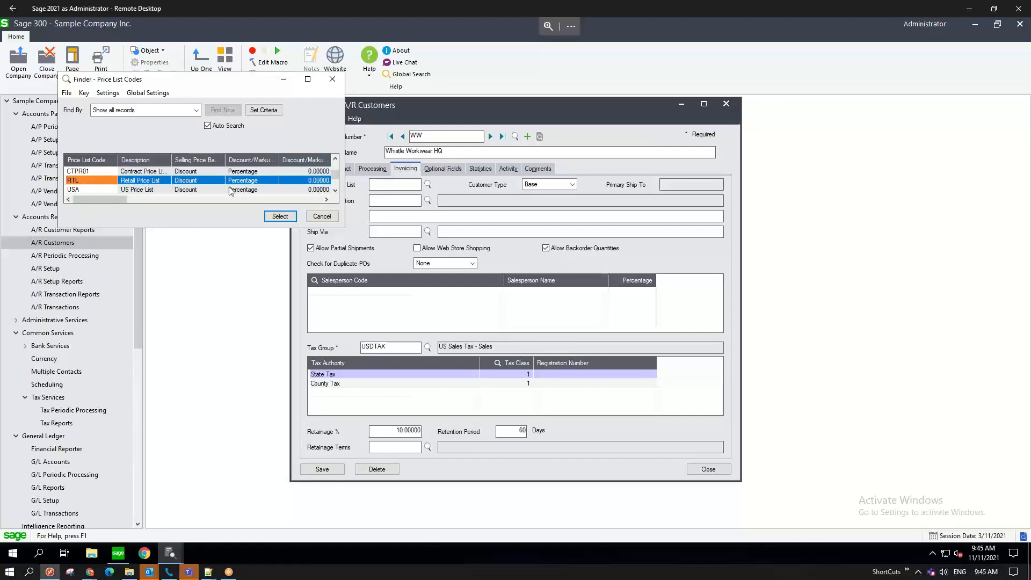
{"action": "left_click", "coordinate": [276, 217]}
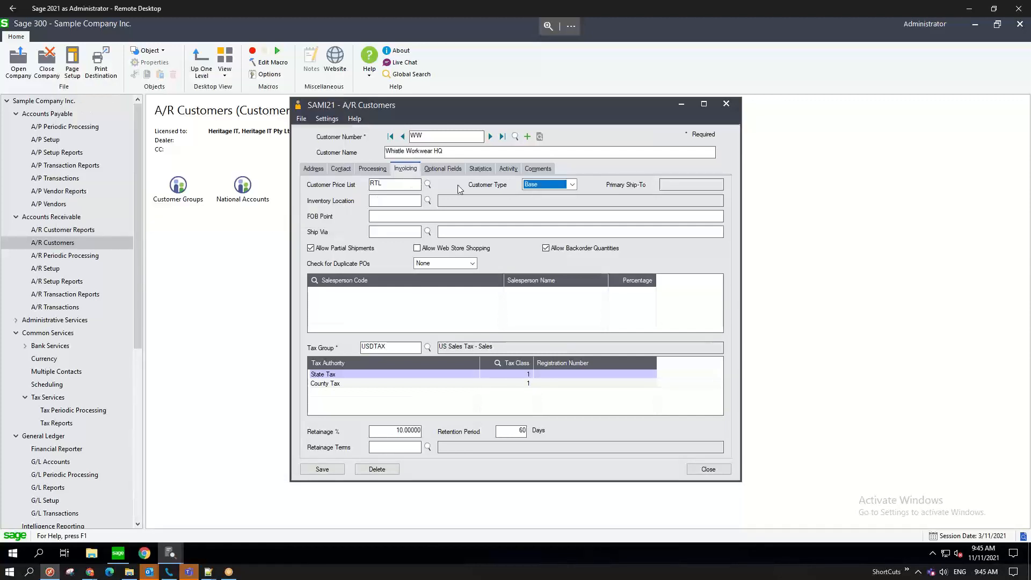
- Set Customer Type to A and save the Whistle Workwear HQ record
{"action": "left_click_drag", "start_coordinate": [387, 187], "coordinate": [364, 185]}
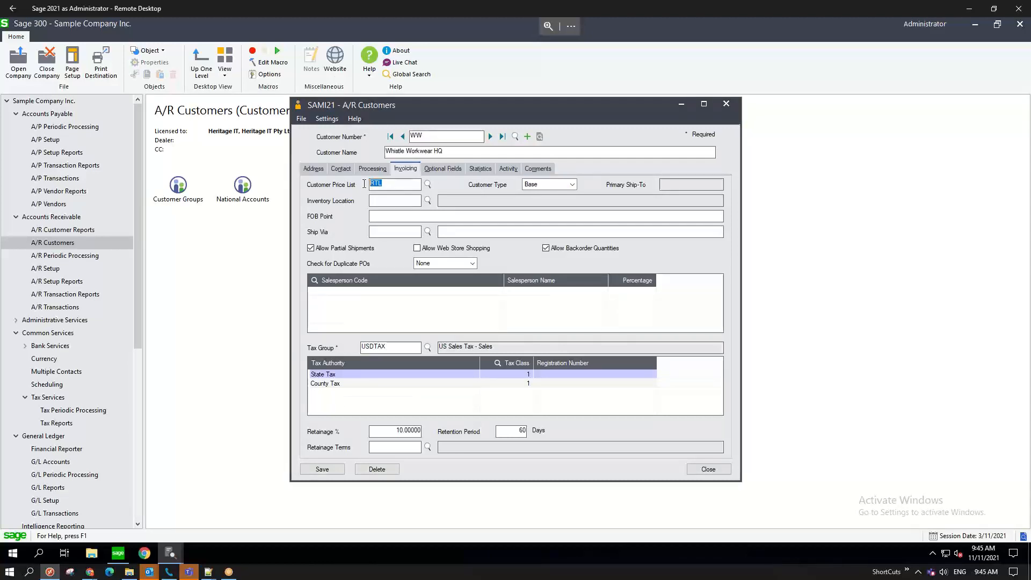
{"action": "left_click_drag", "start_coordinate": [424, 136], "coordinate": [396, 135]}
{"action": "left_click_drag", "start_coordinate": [383, 183], "coordinate": [366, 183]}
{"action": "left_click", "coordinate": [421, 137]}
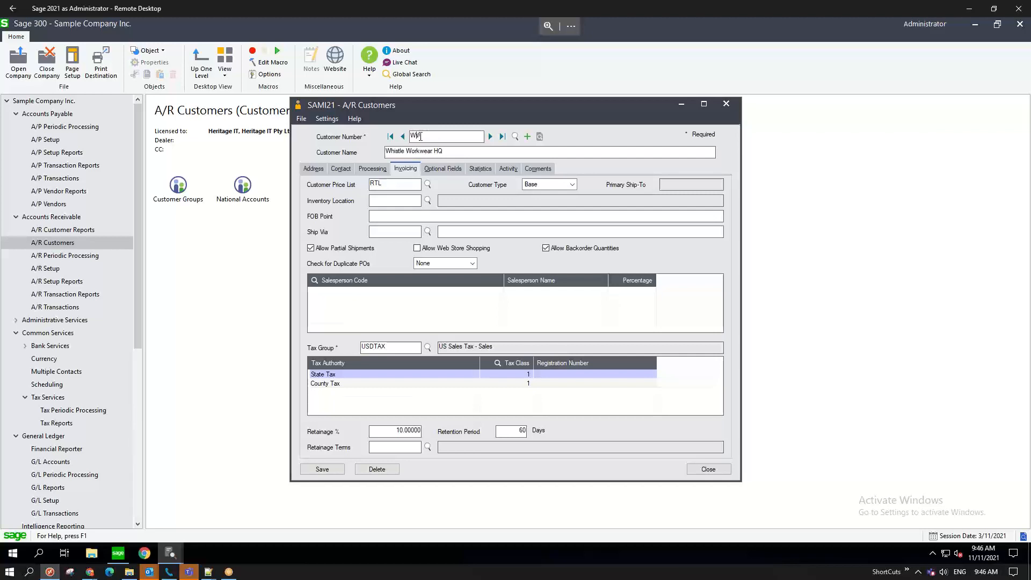
{"action": "left_click", "coordinate": [551, 186]}
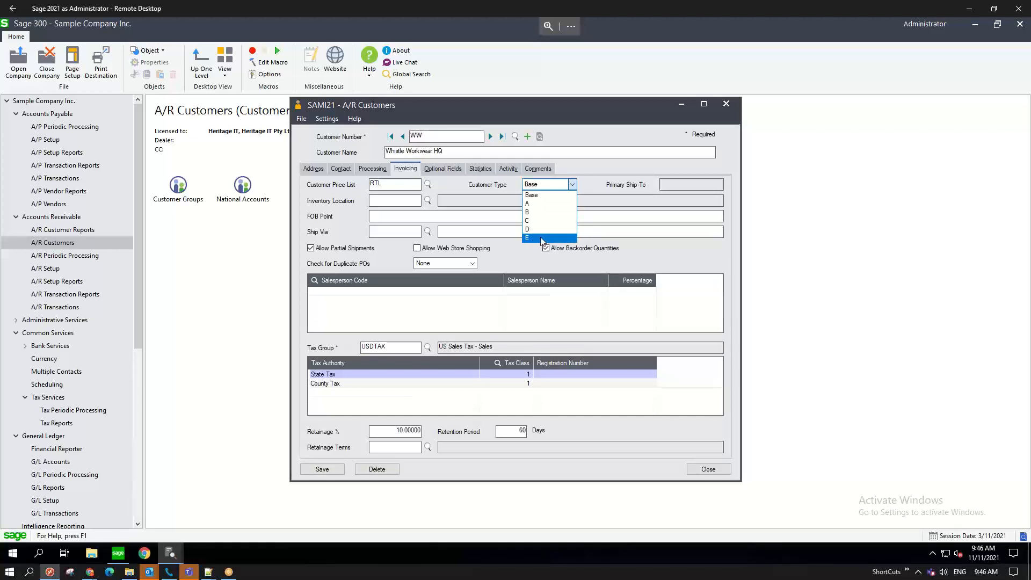
{"action": "left_click", "coordinate": [541, 204]}
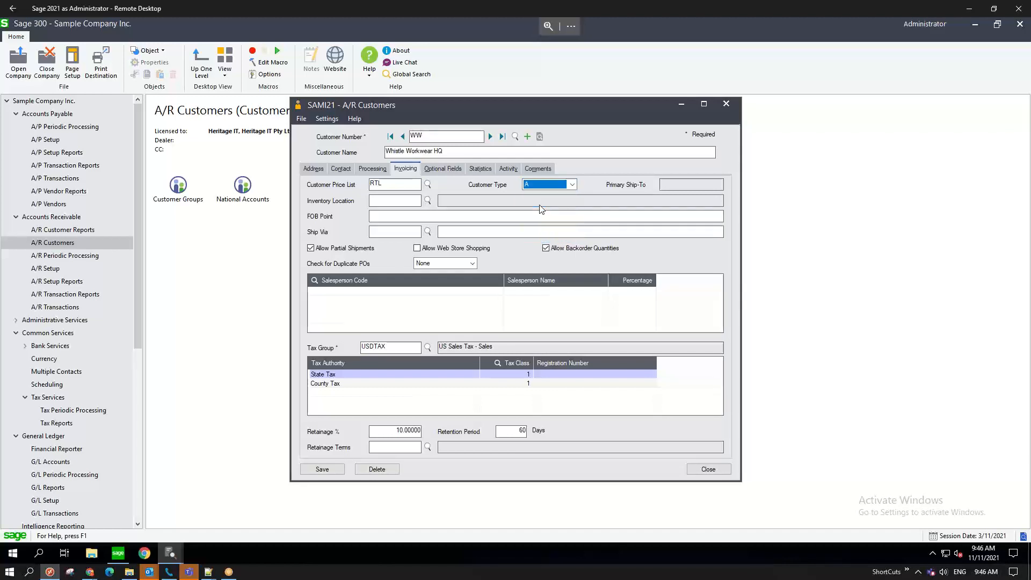
{"action": "left_click", "coordinate": [314, 467]}
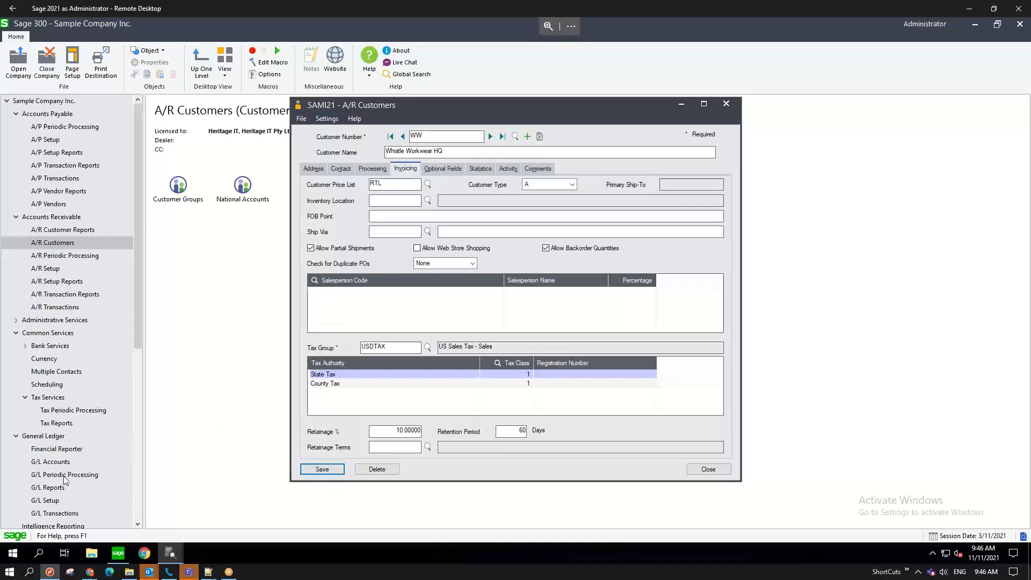
{"action": "scroll", "coordinate": [59, 382], "scroll_direction": "down", "scroll_amount": 3}
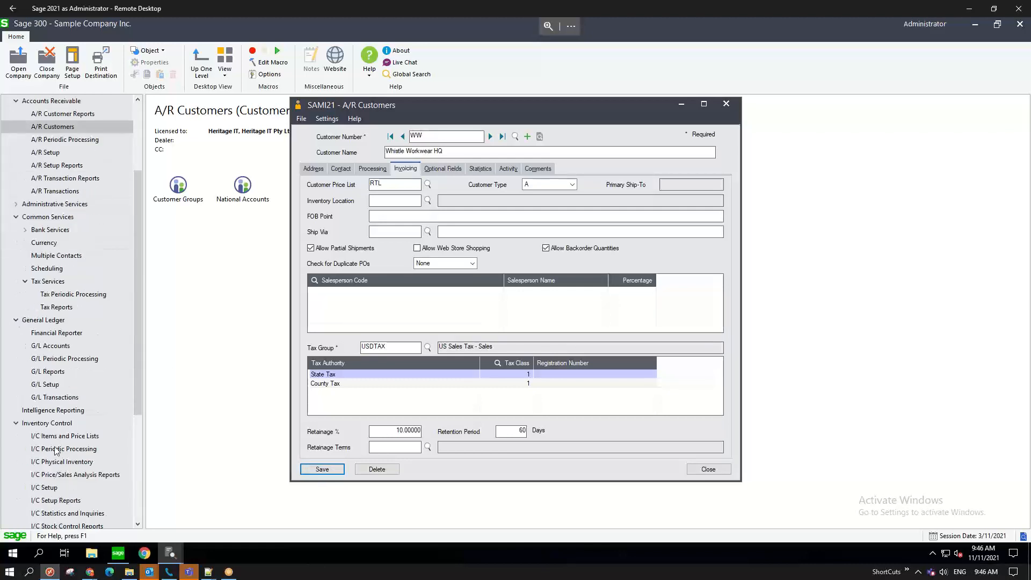
- Open I/C Item Pricing, try item 1533, and clear it after the not-found error
{"action": "left_click", "coordinate": [55, 436]}
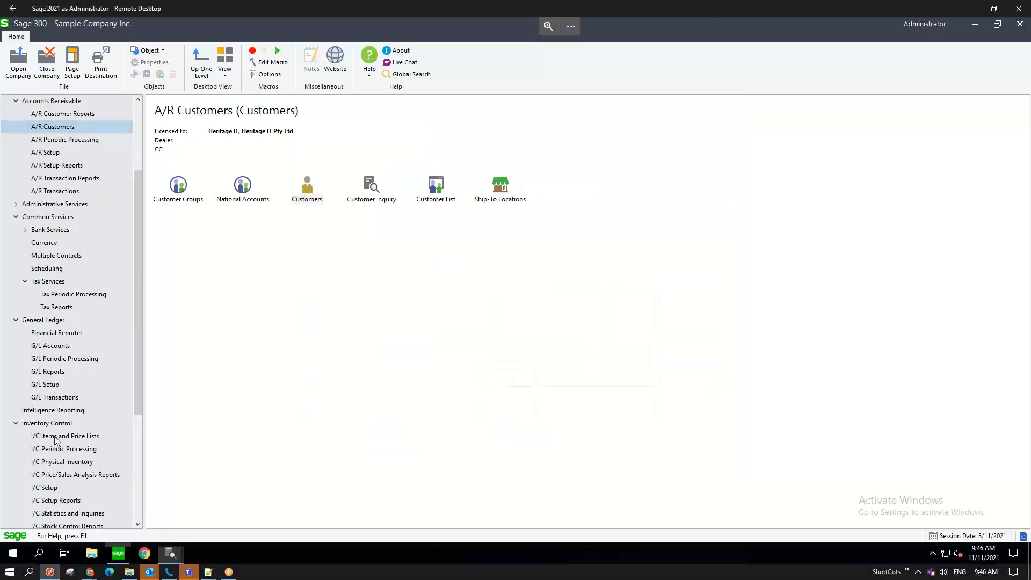
{"action": "left_click", "coordinate": [55, 439]}
{"action": "left_click", "coordinate": [372, 194]}
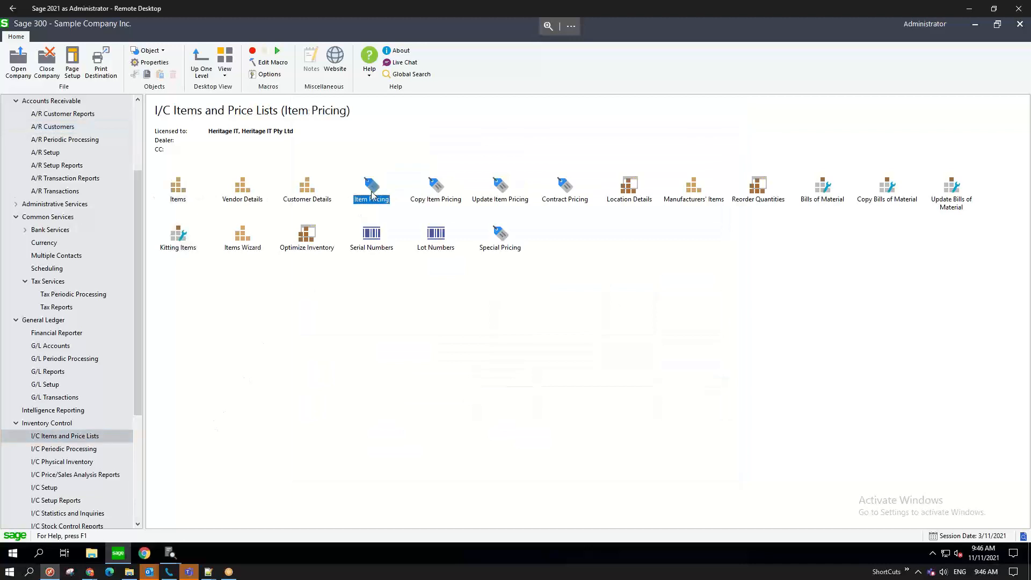
{"action": "left_click", "coordinate": [338, 224]}
{"action": "type", "text": "1533"}
{"action": "key", "text": "Tab"}
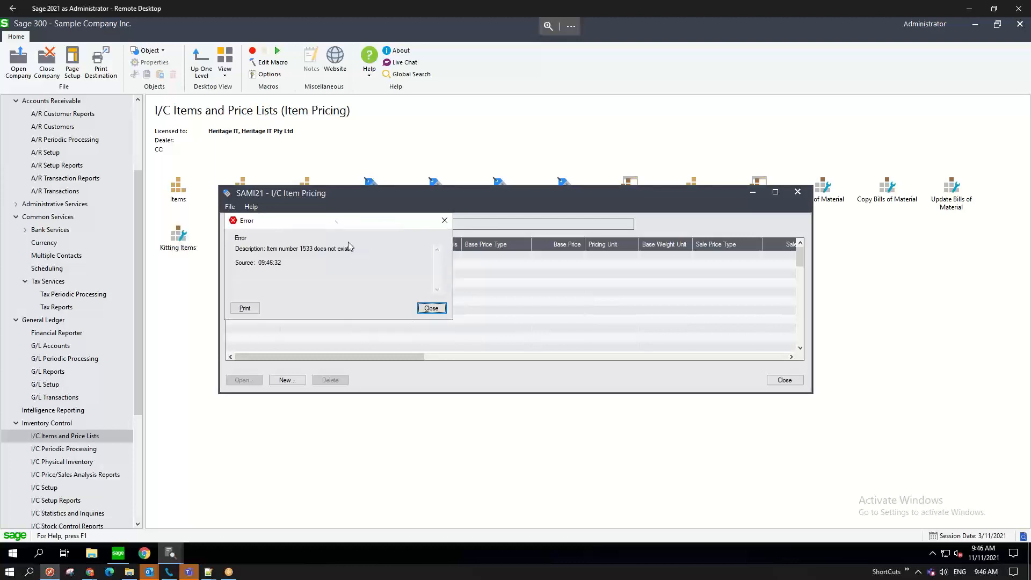
{"action": "left_click", "coordinate": [431, 308]}
{"action": "key", "text": "BackSpace"}
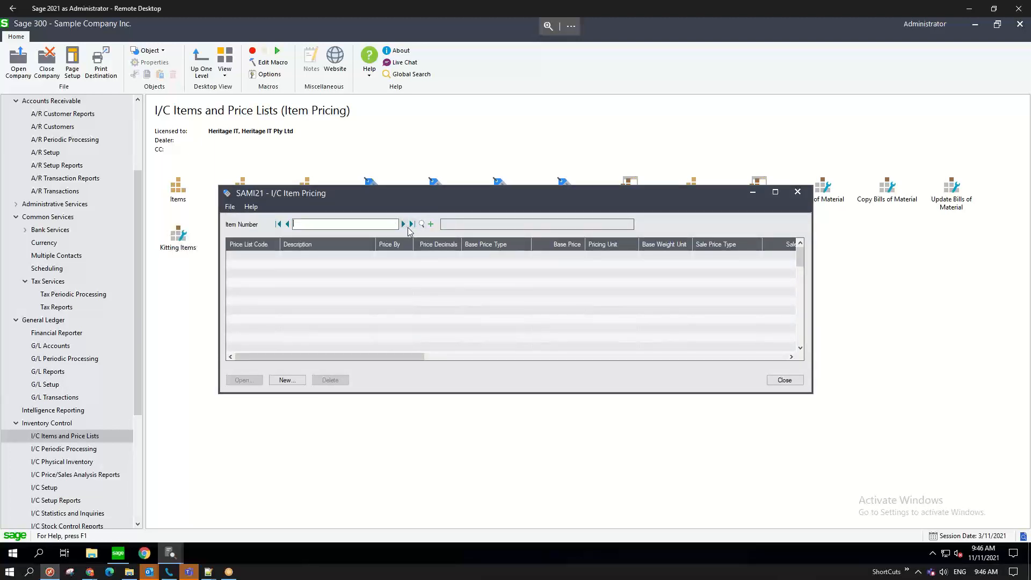
- Step through items to 000004 and open its RTL price list record
{"action": "left_click", "coordinate": [404, 226]}
{"action": "left_click", "coordinate": [403, 224]}
{"action": "left_click", "coordinate": [403, 224]}
{"action": "left_click", "coordinate": [403, 223]}
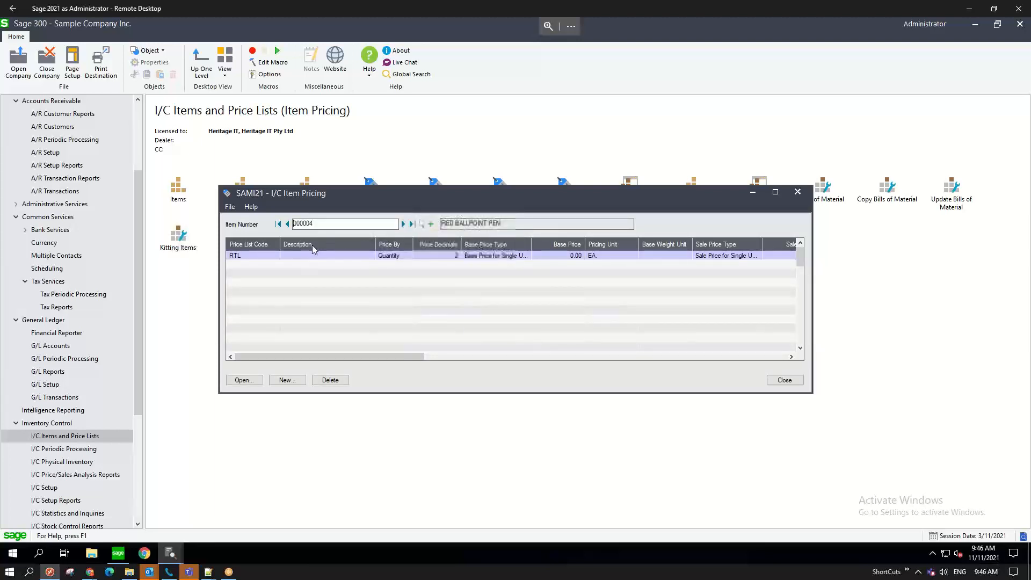
{"action": "left_click", "coordinate": [249, 256]}
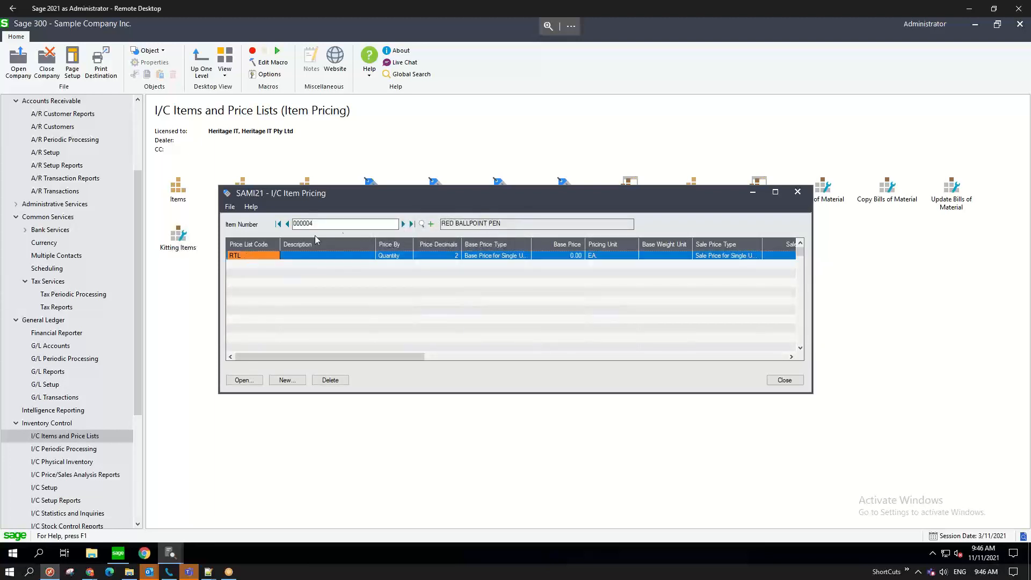
{"action": "left_click", "coordinate": [243, 380]}
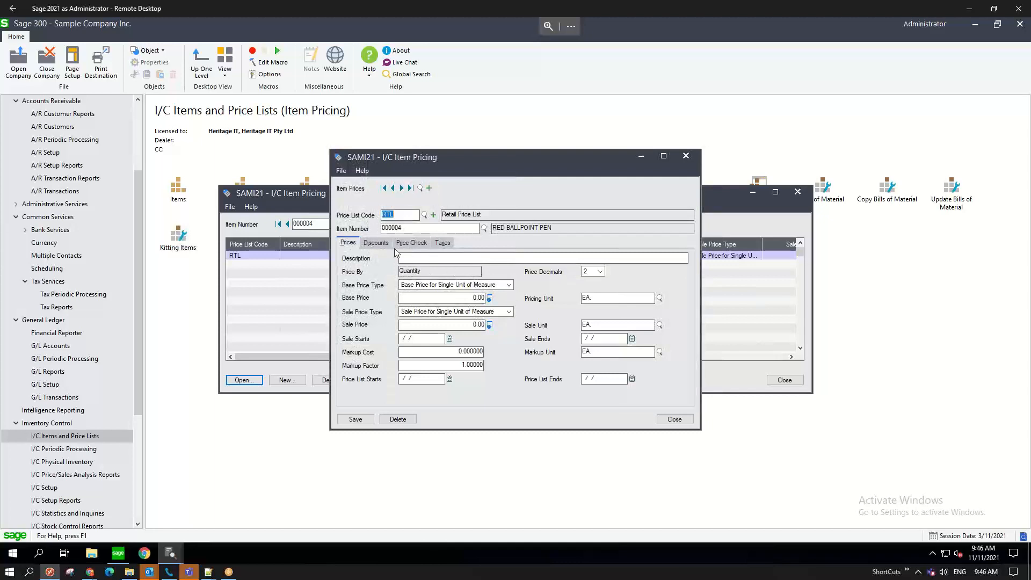
- Check the RTL price list's discount percentage A value on the Discounts tab
{"action": "left_click", "coordinate": [378, 245]}
{"action": "left_click", "coordinate": [457, 305]}
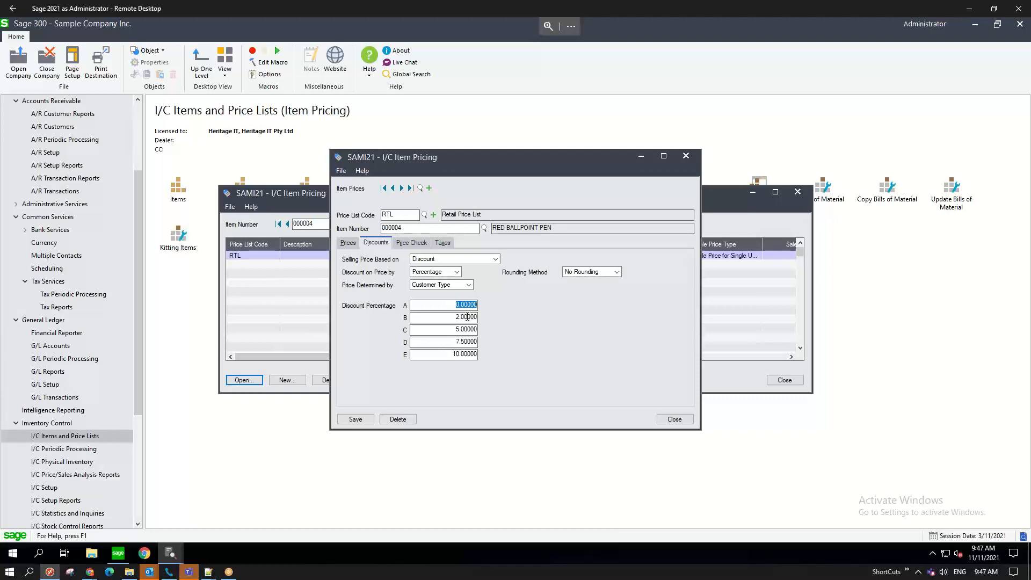
{"action": "left_click", "coordinate": [441, 355]}
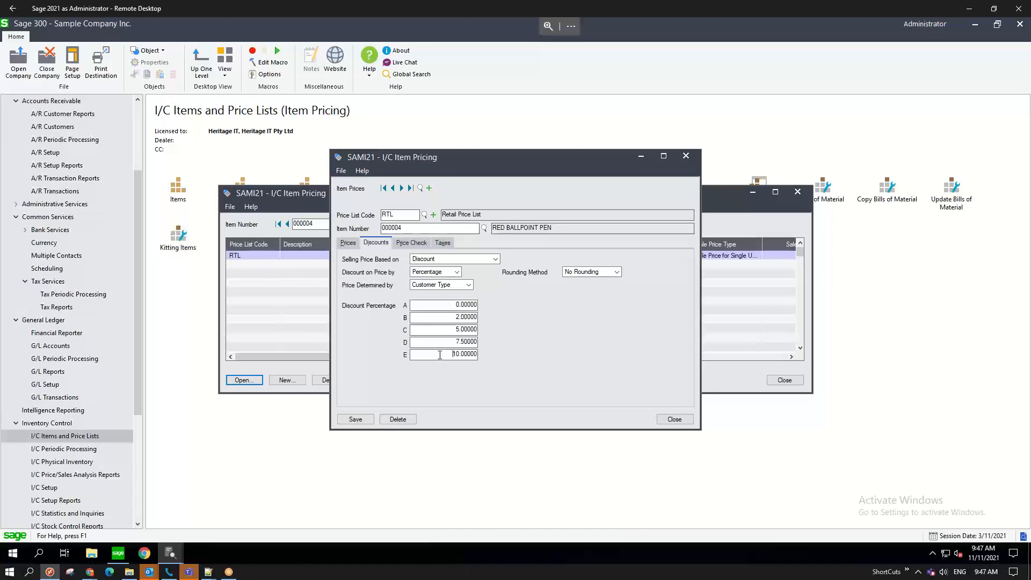
{"action": "left_click", "coordinate": [348, 245]}
- Inspect the base and sale price values, then close the RTL price record
{"action": "left_click", "coordinate": [428, 295]}
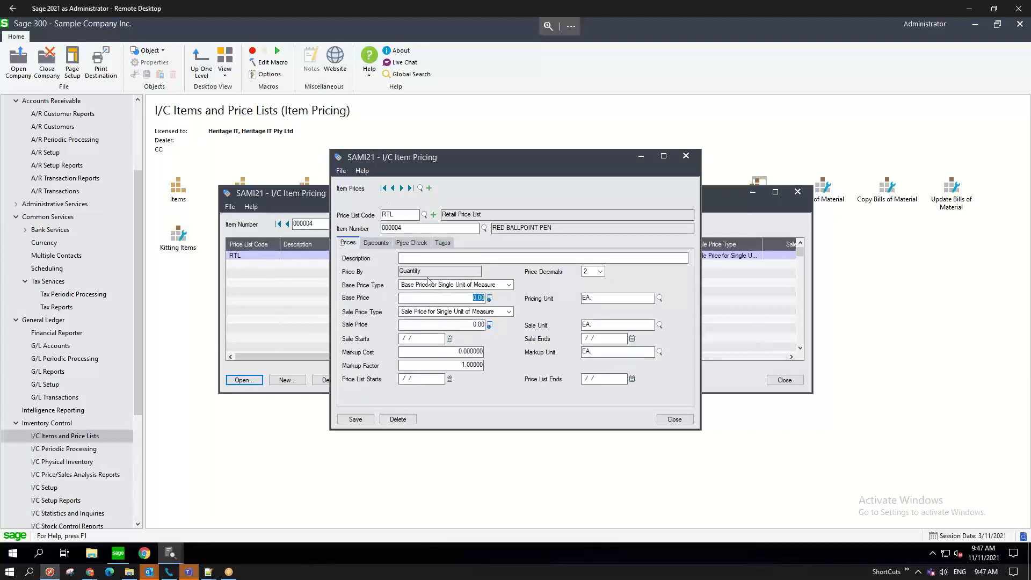
{"action": "left_click", "coordinate": [472, 324]}
{"action": "left_click", "coordinate": [447, 324]}
{"action": "left_click_drag", "start_coordinate": [473, 324], "coordinate": [482, 327]}
{"action": "left_click", "coordinate": [469, 324]}
{"action": "left_click_drag", "start_coordinate": [467, 324], "coordinate": [486, 326]}
{"action": "left_click", "coordinate": [677, 419]}
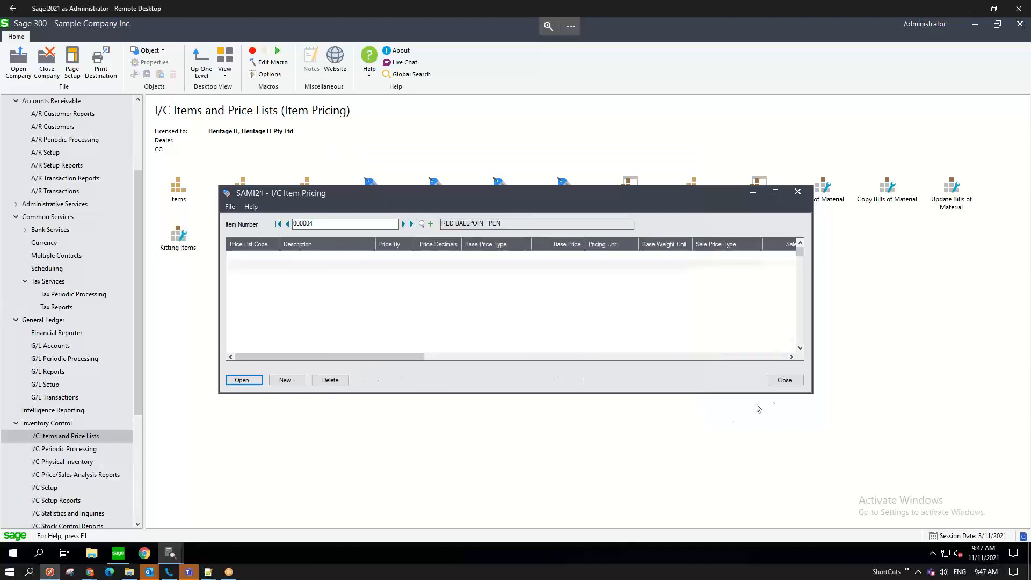
- Open Contract Pricing and select Whistle Workwear HQ as the customer
{"action": "left_click", "coordinate": [785, 381]}
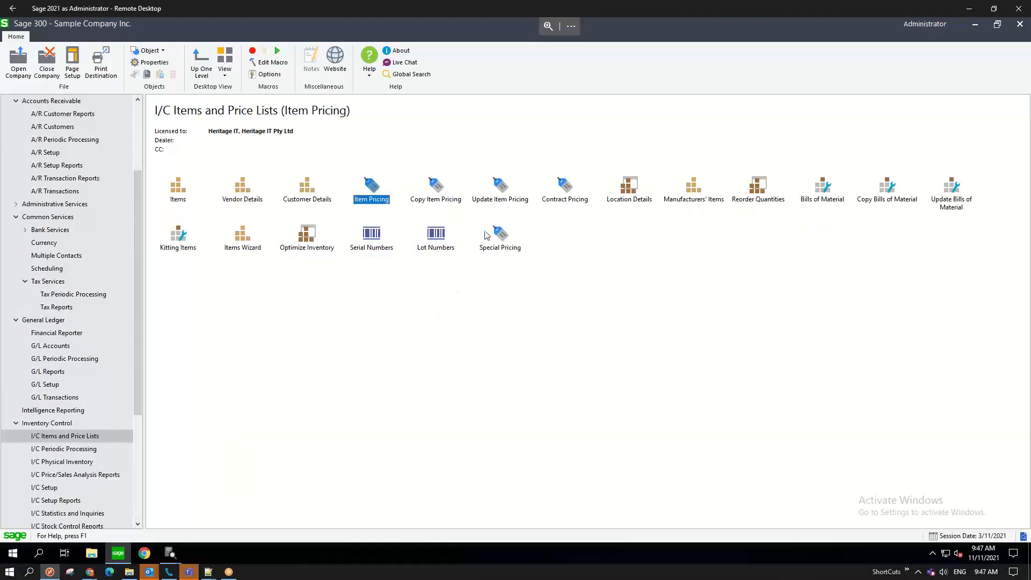
{"action": "left_click", "coordinate": [564, 199]}
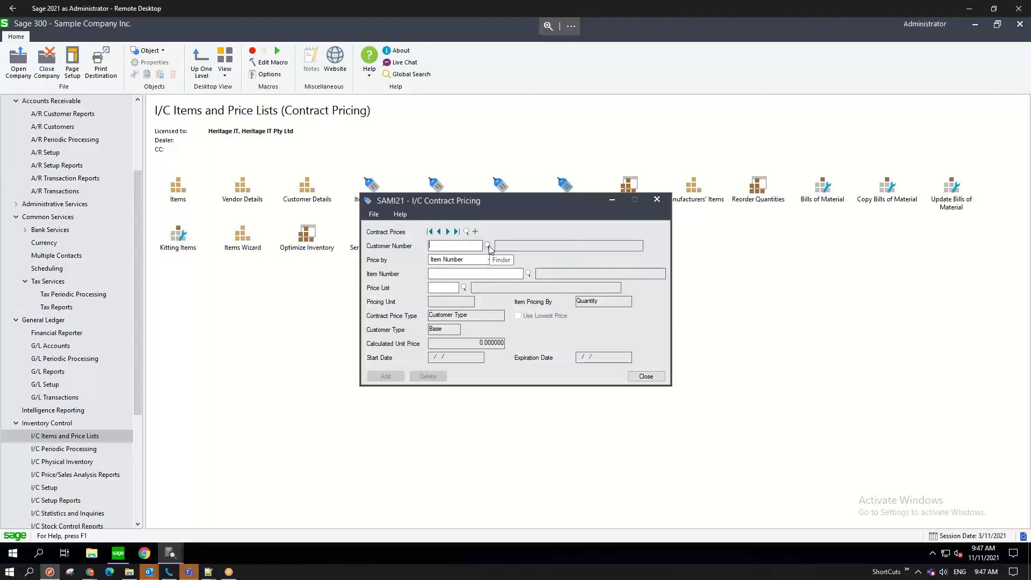
{"action": "left_click", "coordinate": [487, 246]}
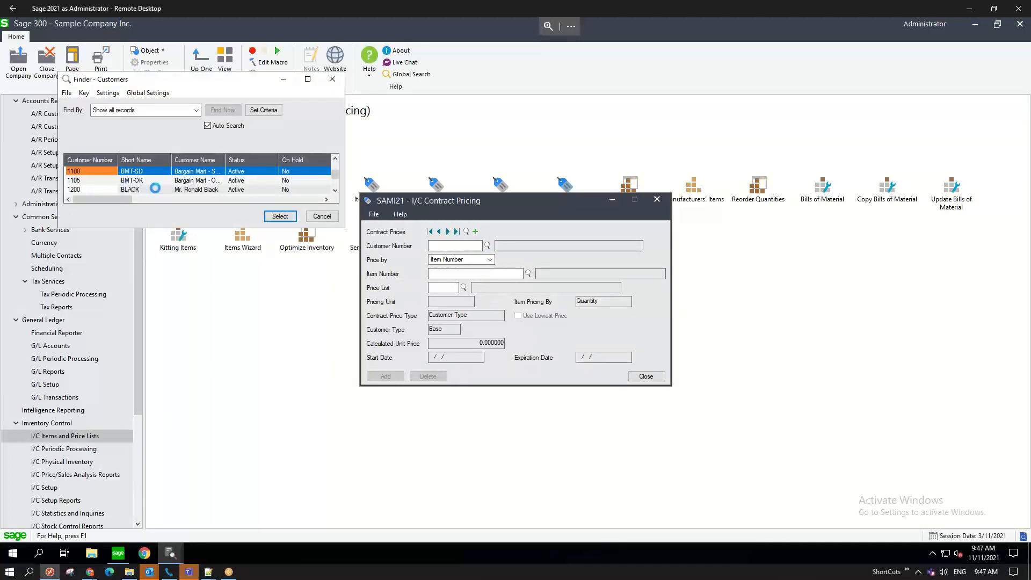
{"action": "left_click", "coordinate": [322, 217]}
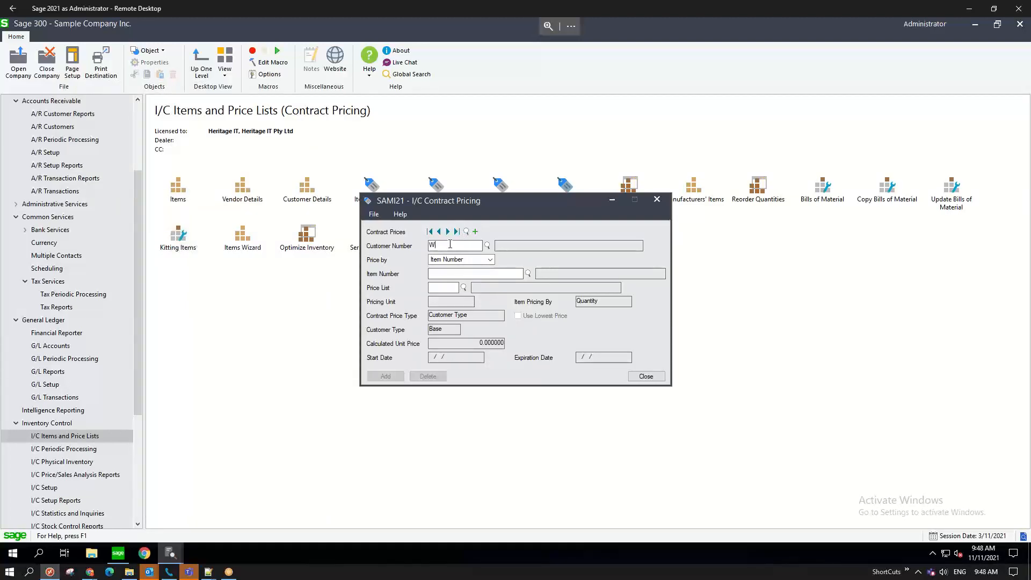
{"action": "key", "text": "F5"}
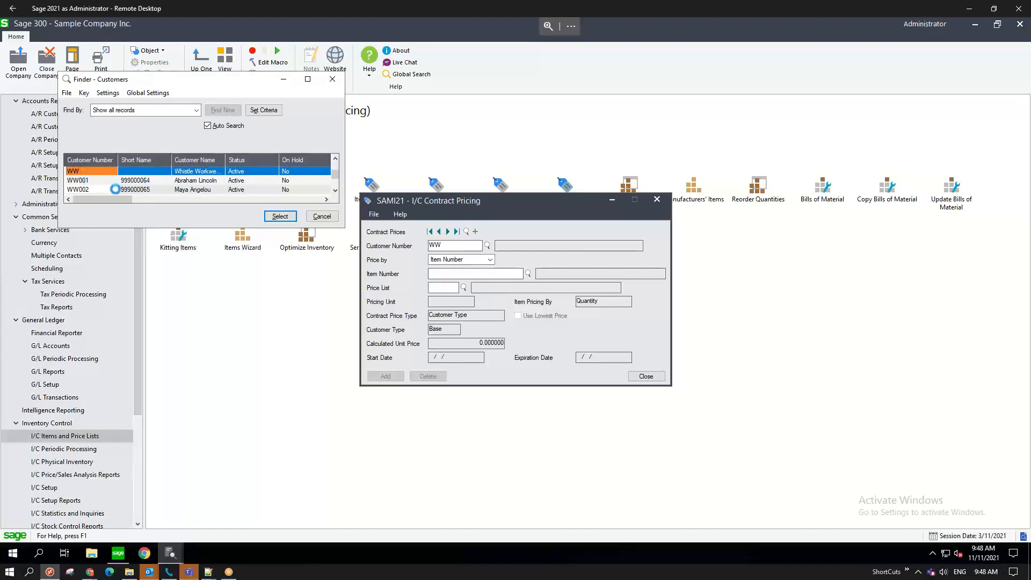
{"action": "left_click", "coordinate": [271, 216]}
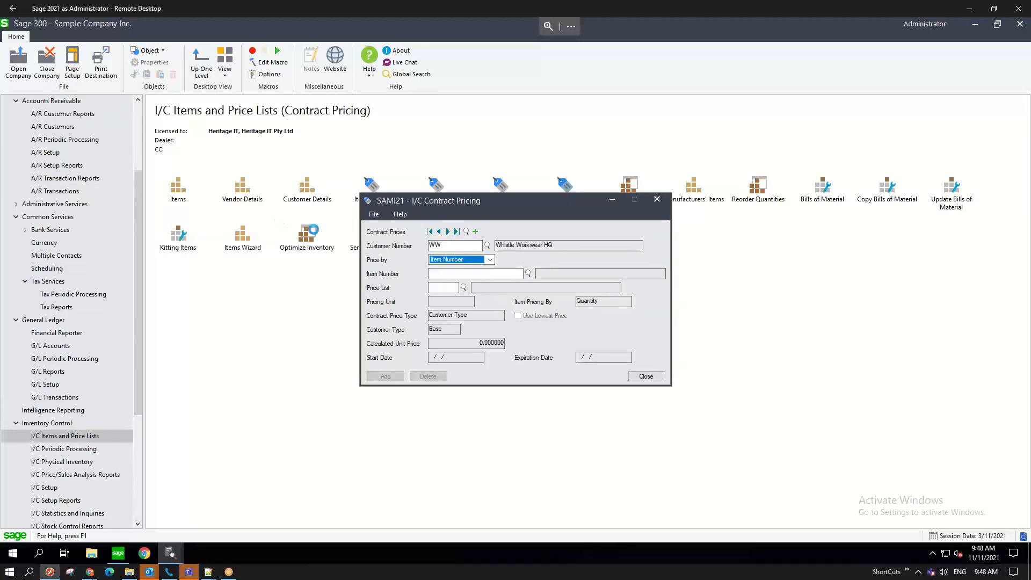
- Price the contract by Category Code BOOTS at a 10% discount percentage, then close the form
{"action": "left_click", "coordinate": [489, 260]}
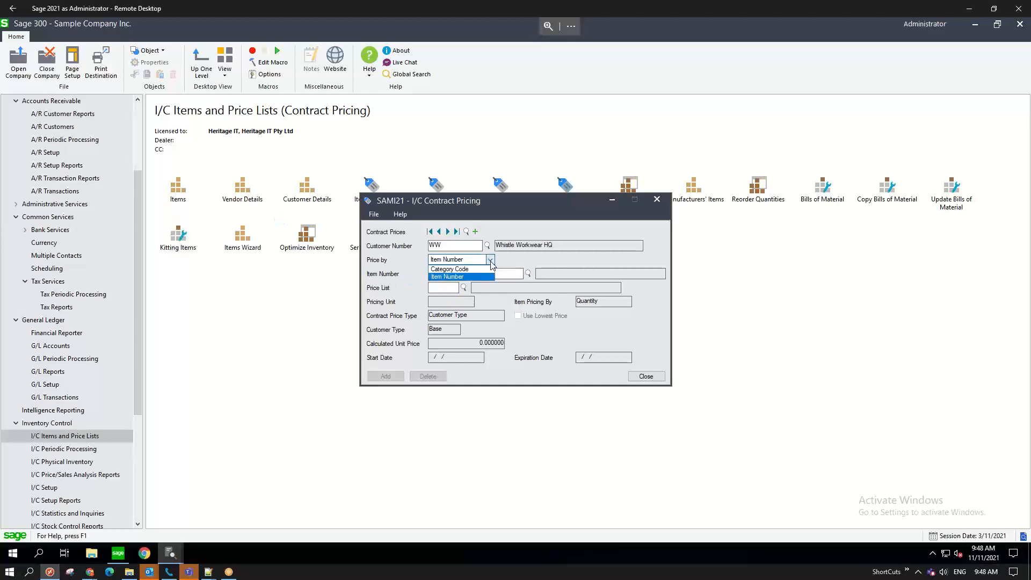
{"action": "left_click", "coordinate": [470, 269]}
{"action": "key", "text": "Tab"}
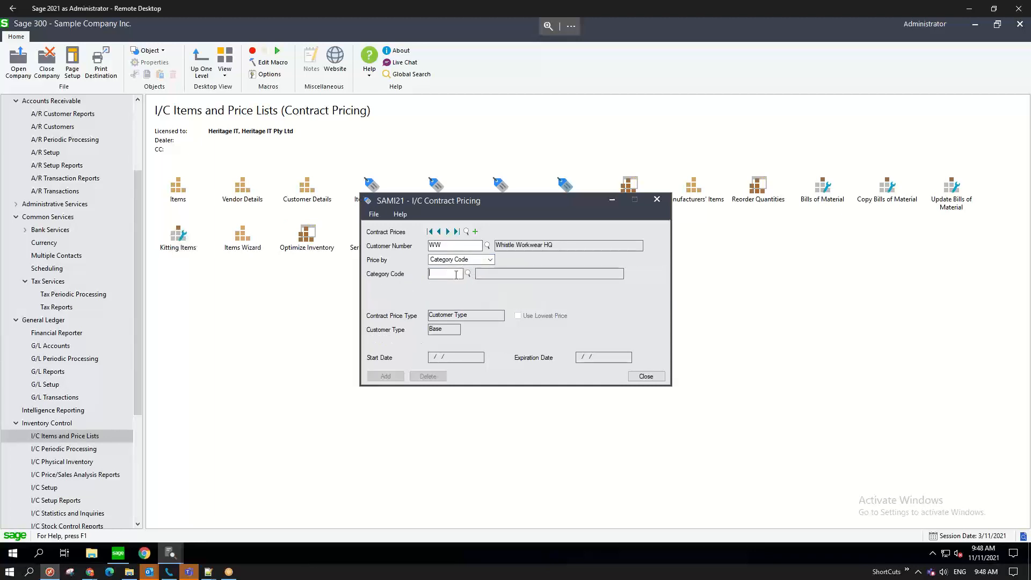
{"action": "left_click", "coordinate": [468, 274]}
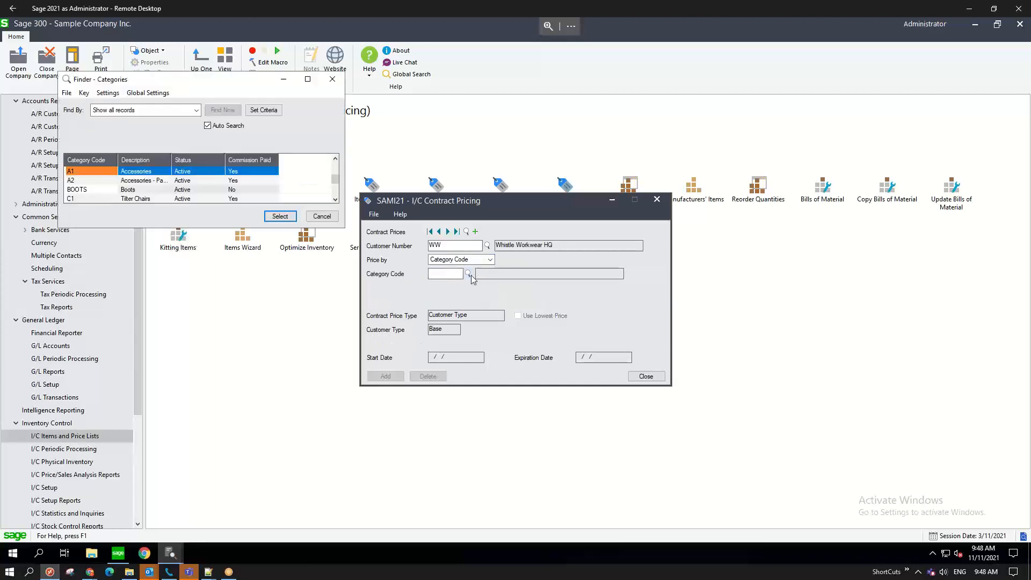
{"action": "left_click", "coordinate": [101, 190]}
{"action": "left_click", "coordinate": [280, 216]}
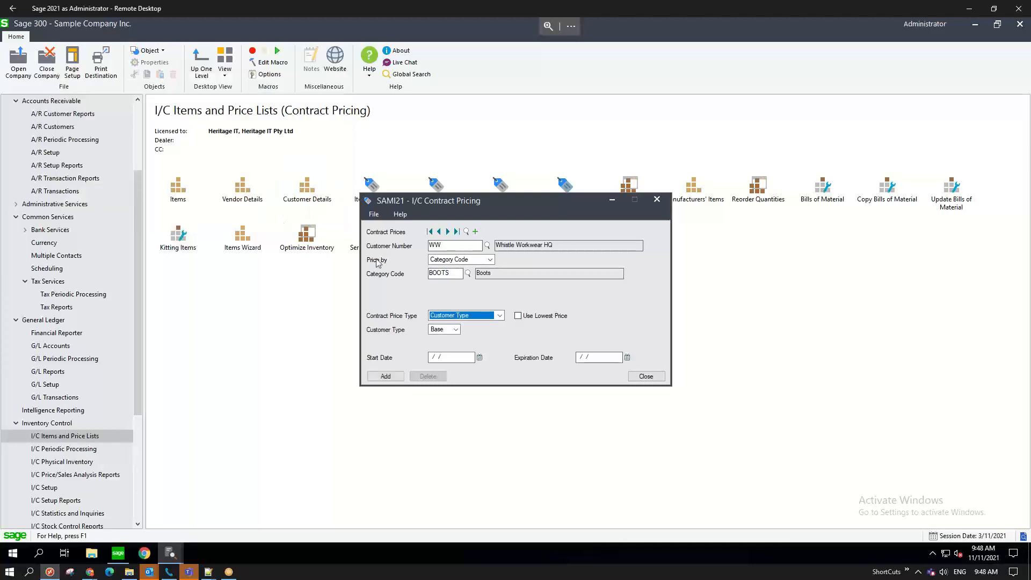
{"action": "left_click", "coordinate": [500, 316]}
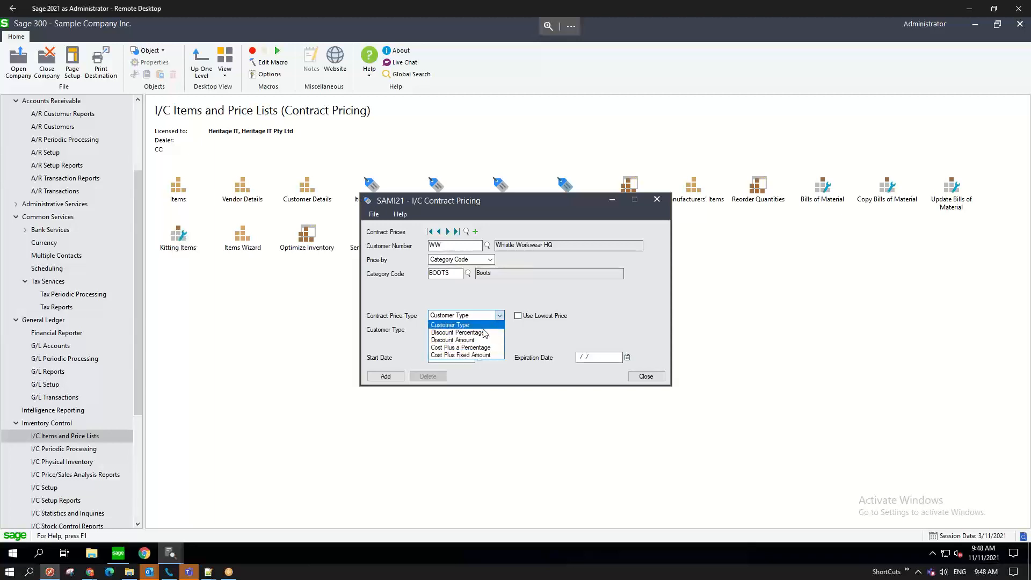
{"action": "left_click", "coordinate": [485, 333]}
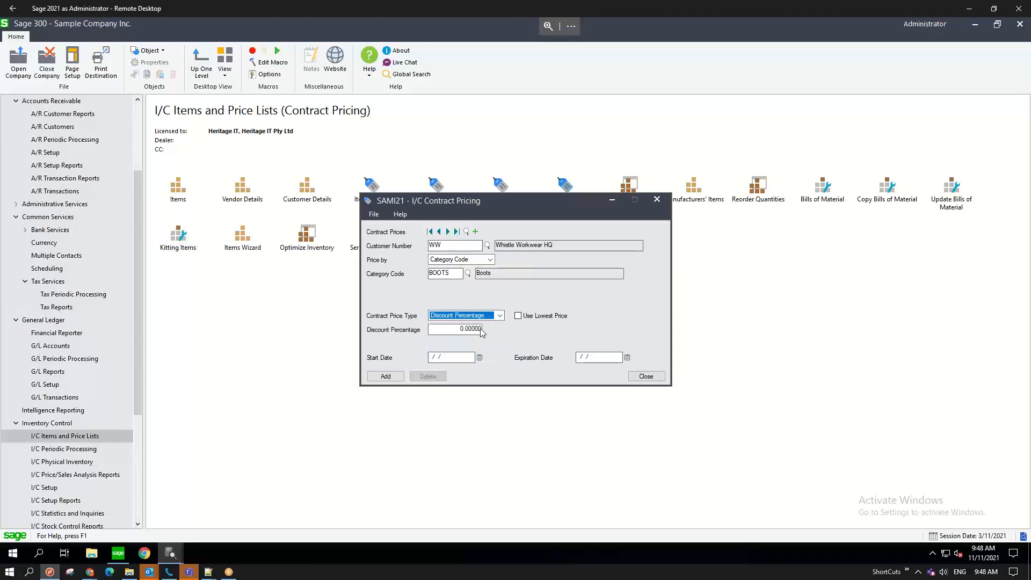
{"action": "left_click", "coordinate": [456, 330]}
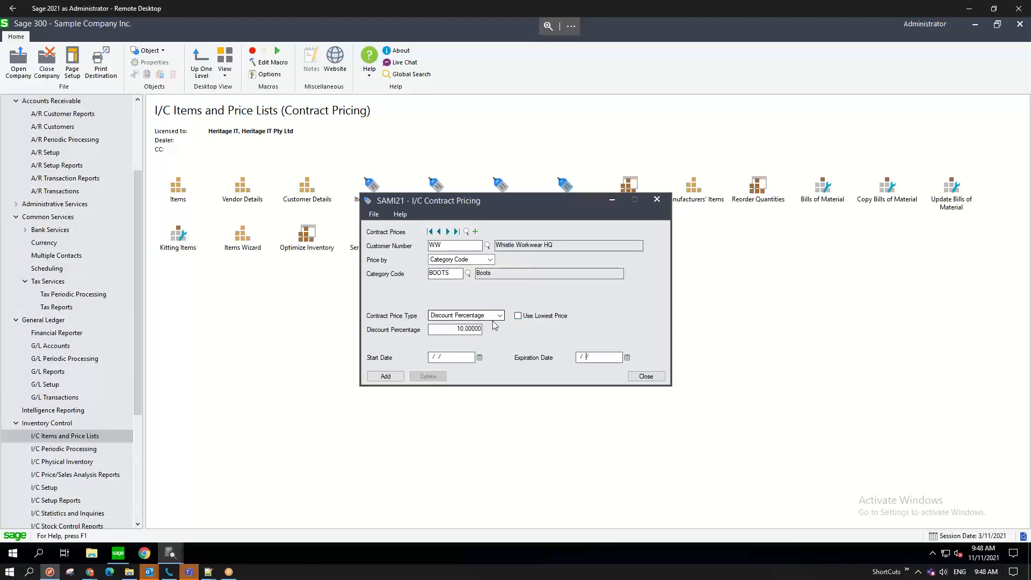
{"action": "left_click_drag", "start_coordinate": [464, 329], "coordinate": [448, 329]}
{"action": "left_click", "coordinate": [646, 377]}
- Decline adding the contract price, collapse Inventory Control and General Ledger, and show R/P Sync
{"action": "left_click", "coordinate": [552, 326]}
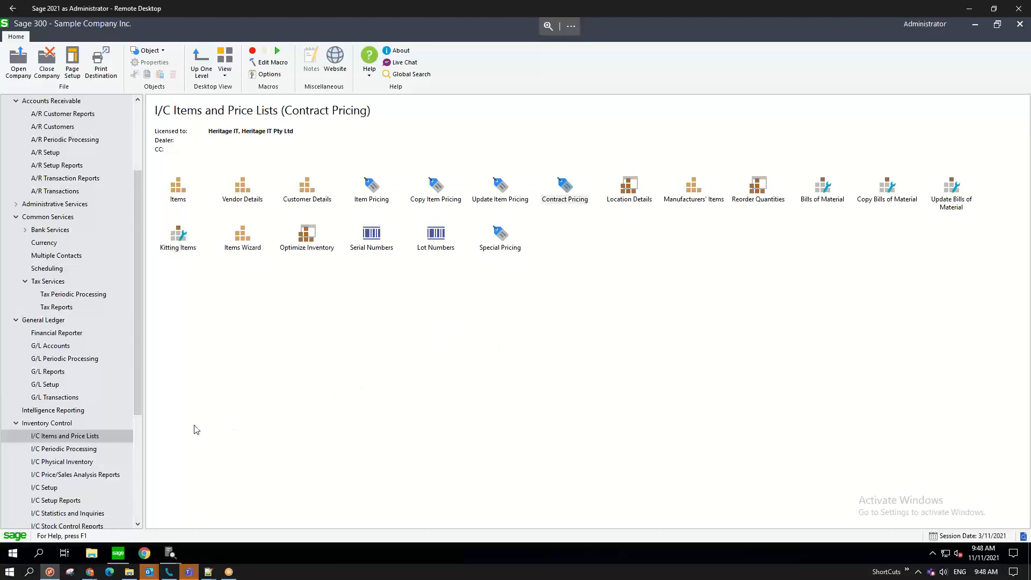
{"action": "left_click", "coordinate": [16, 423]}
{"action": "left_click", "coordinate": [16, 320]}
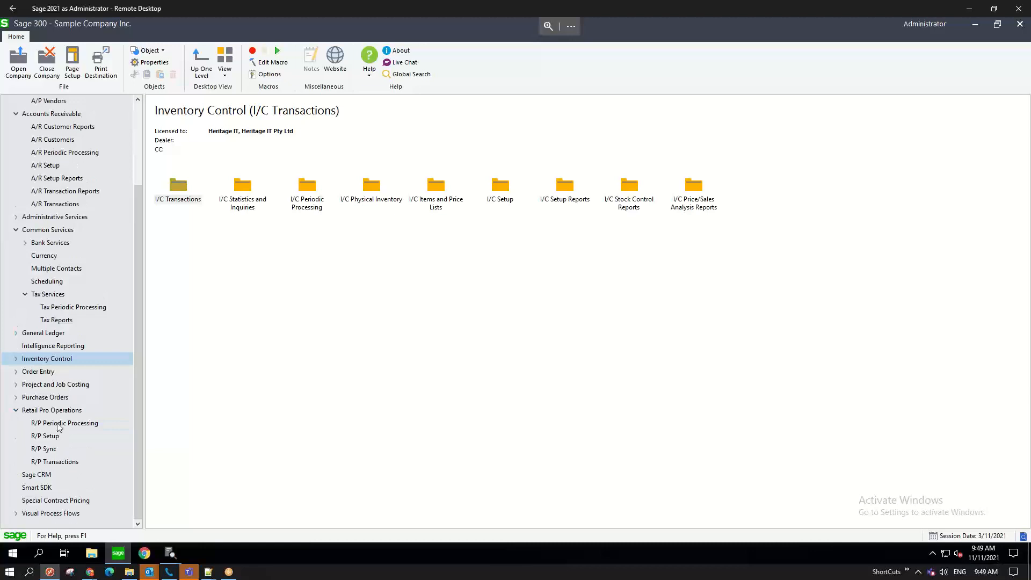
{"action": "left_click", "coordinate": [47, 450]}
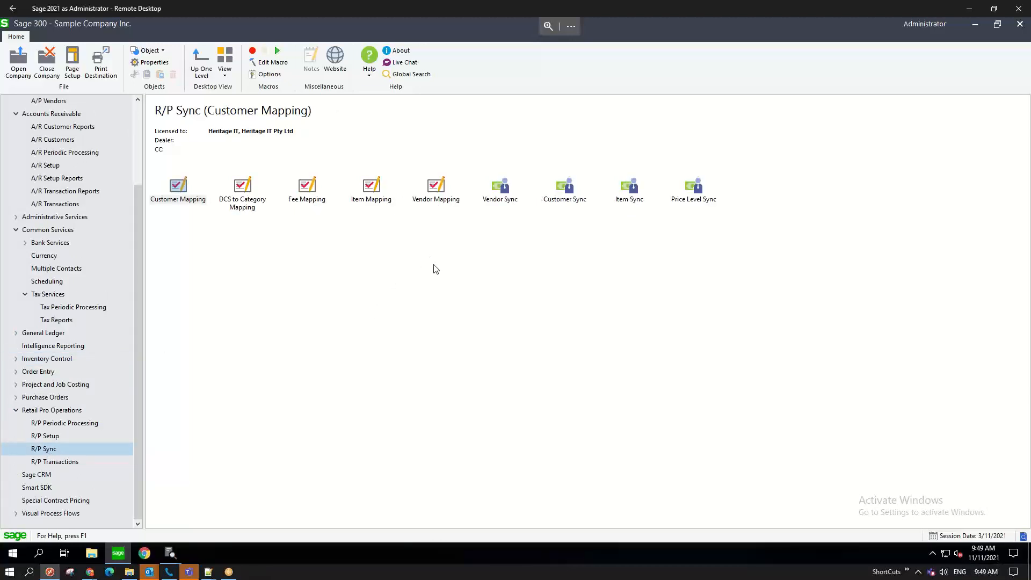
- Run Item Sync, dismiss the Retail Pro database and Oracle ODBC errors, and go to Order Entry
{"action": "left_click", "coordinate": [633, 198]}
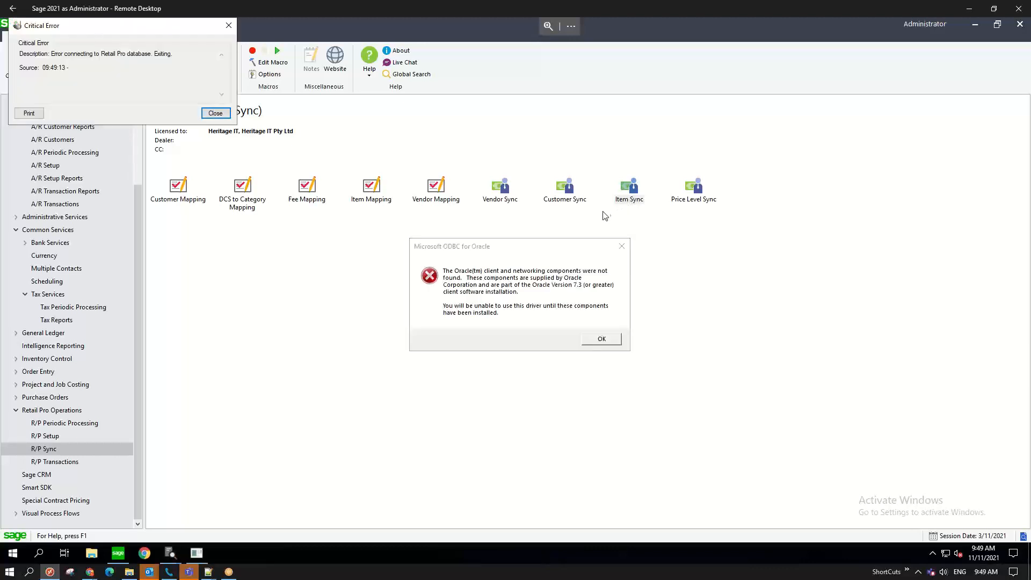
{"action": "left_click", "coordinate": [213, 113]}
{"action": "left_click", "coordinate": [612, 341]}
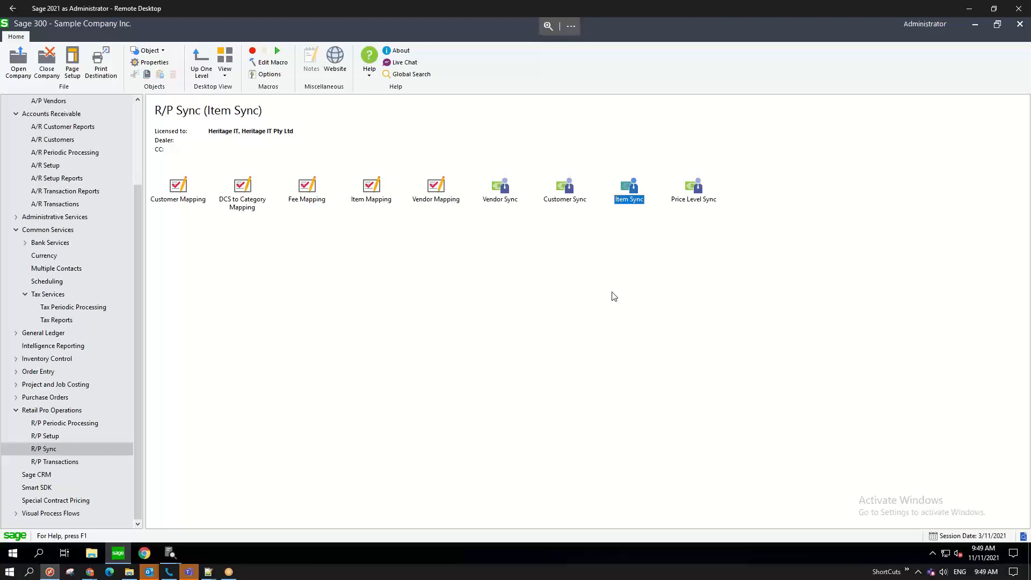
{"action": "left_click", "coordinate": [28, 372]}
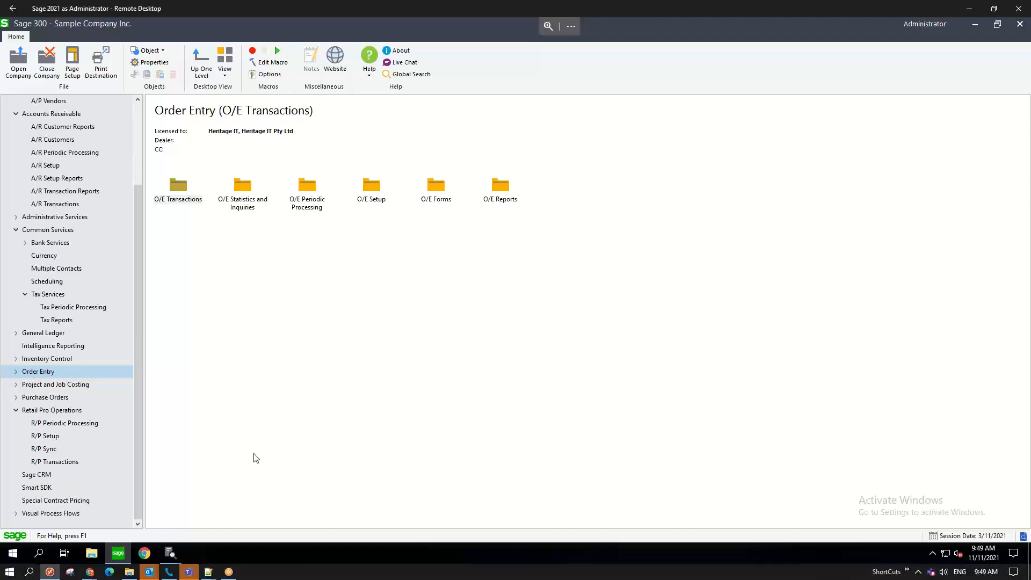
- Close the A/R Customers record from the taskbar preview
{"action": "left_click", "coordinate": [170, 554]}
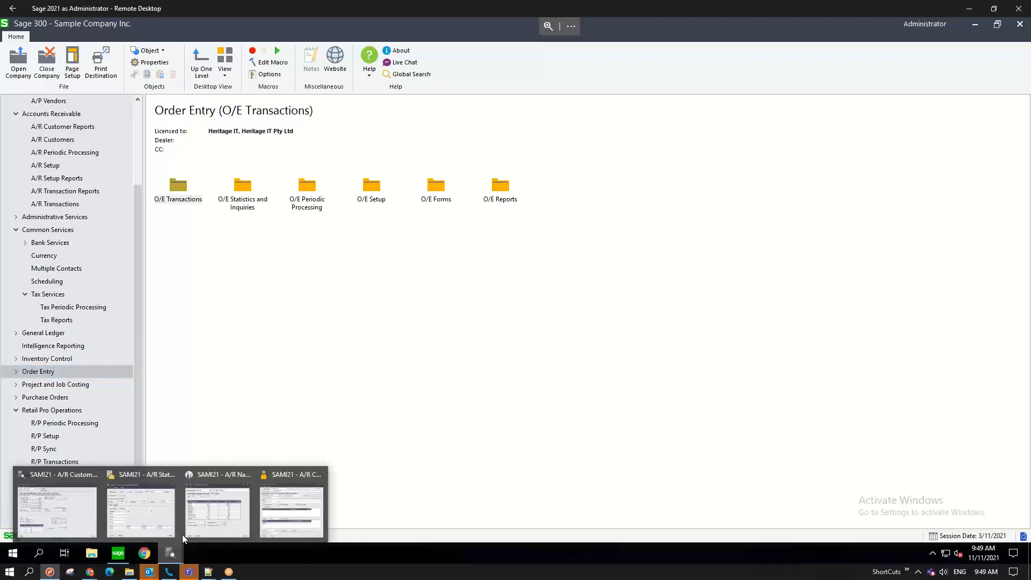
{"action": "left_click", "coordinate": [296, 508]}
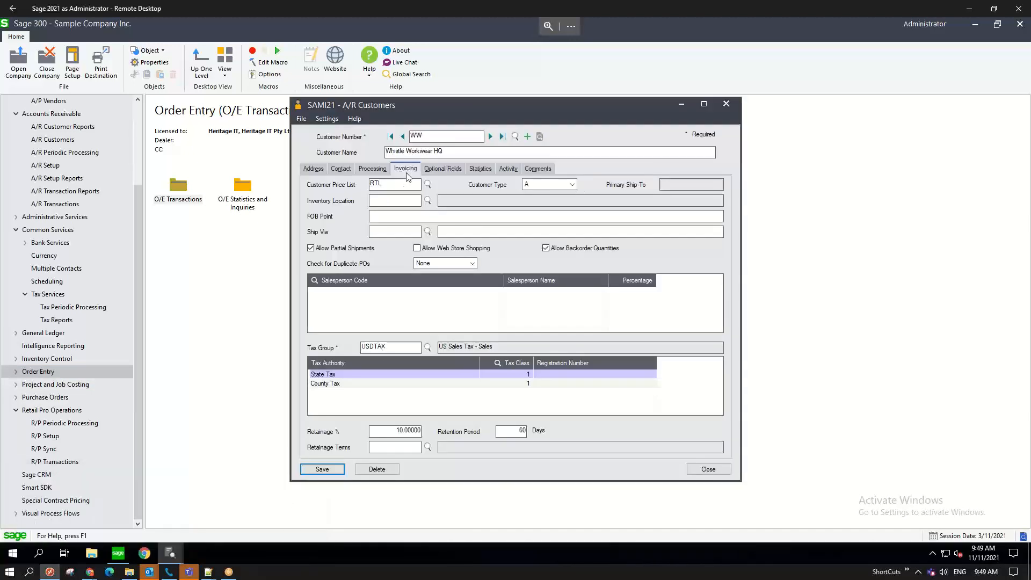
{"action": "left_click", "coordinate": [733, 106]}
- Refresh the WW national account statistics, then switch to the A/R Statements/Letters/Labels window
{"action": "mouse_move", "coordinate": [170, 553]}
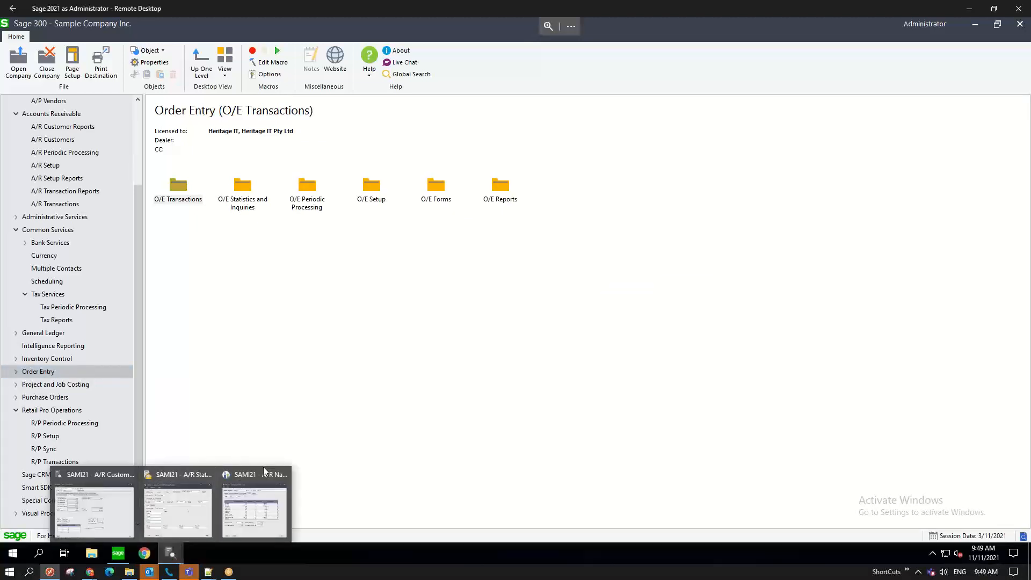
{"action": "left_click", "coordinate": [263, 491]}
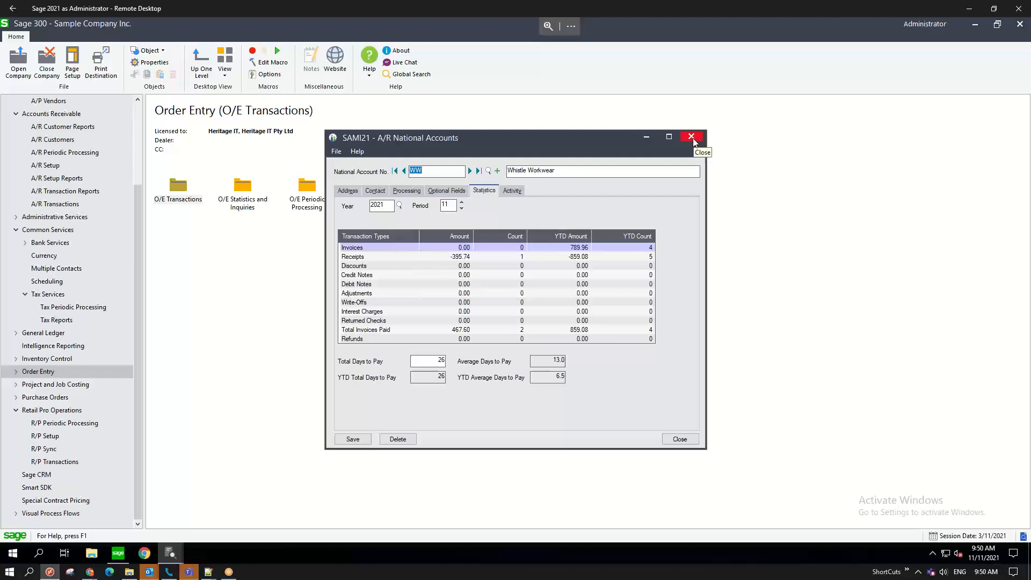
{"action": "left_click", "coordinate": [469, 171]}
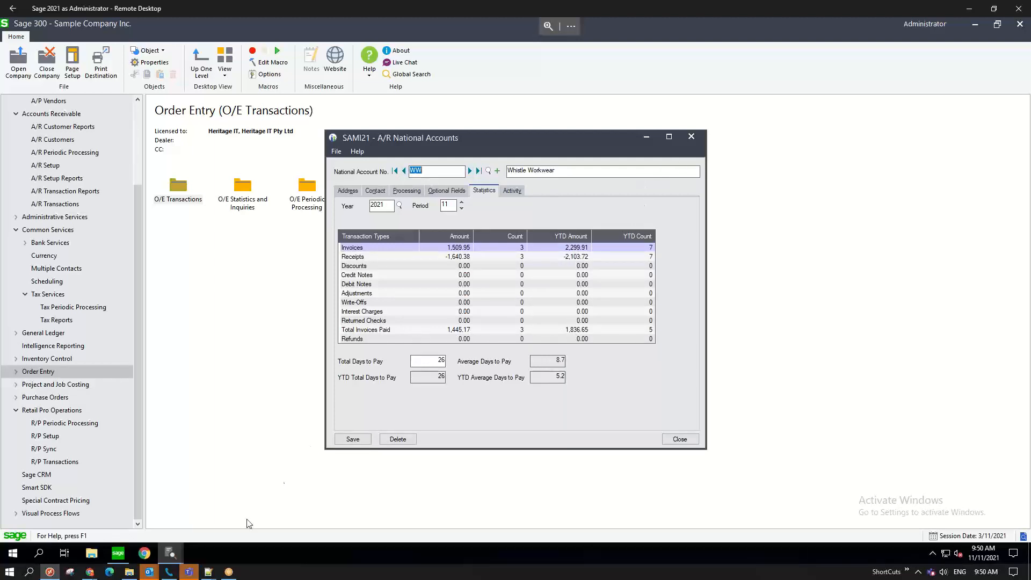
{"action": "left_click", "coordinate": [176, 553]}
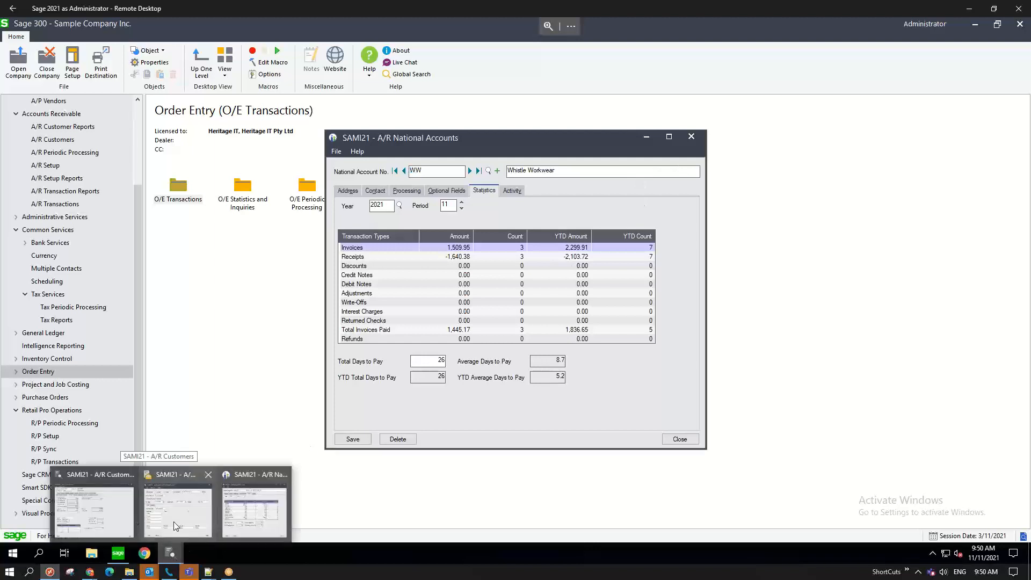
{"action": "left_click", "coordinate": [173, 521]}
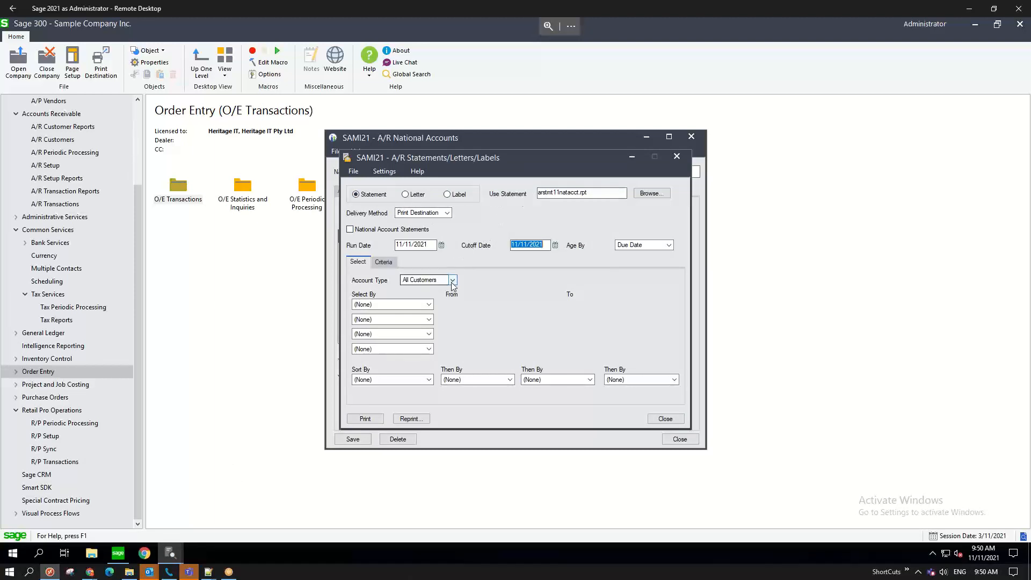
- Print a preview of the national account statement for WW, keeping All Customers as account type
{"action": "left_click", "coordinate": [350, 229]}
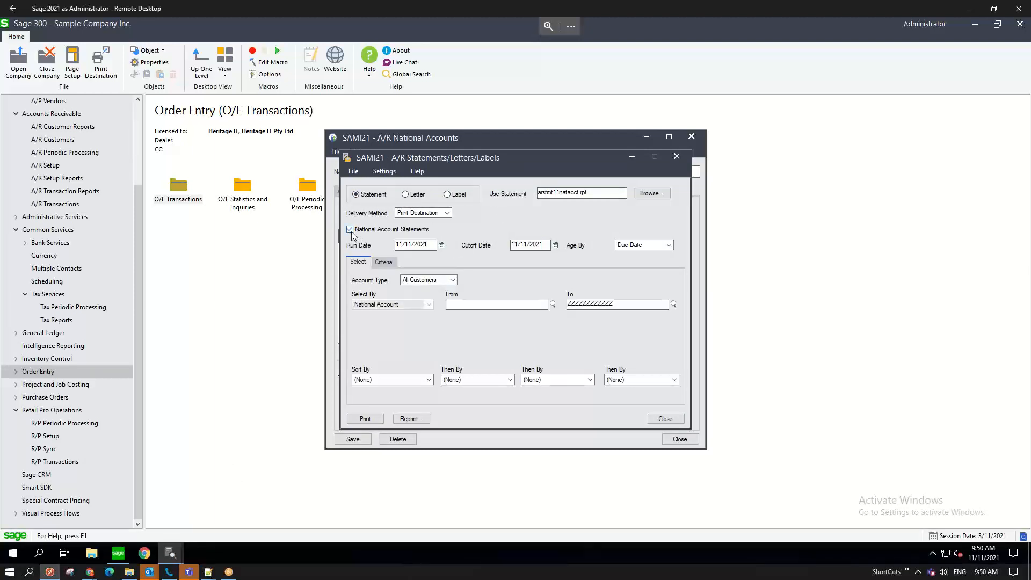
{"action": "left_click", "coordinate": [453, 280]}
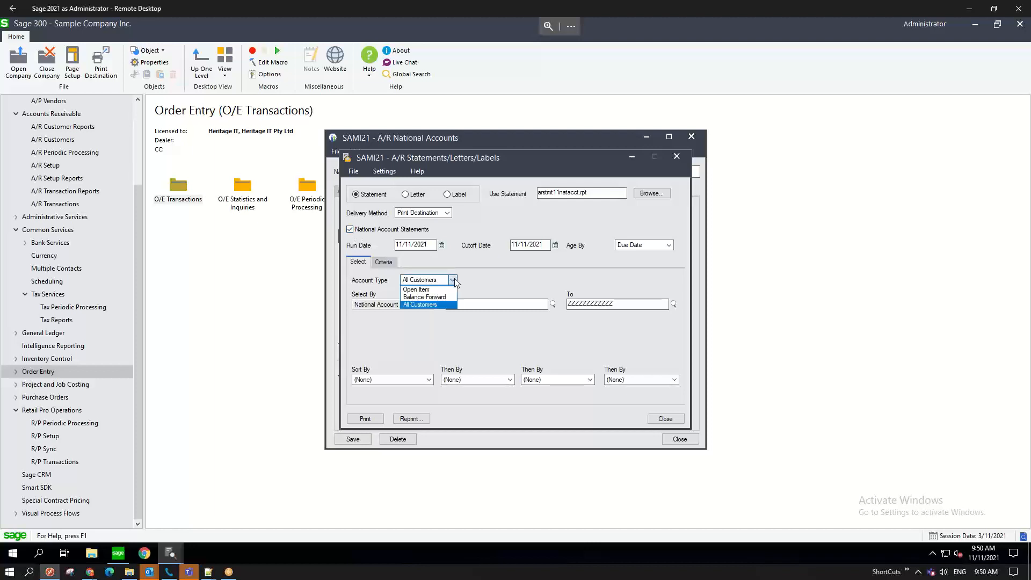
{"action": "left_click", "coordinate": [435, 304]}
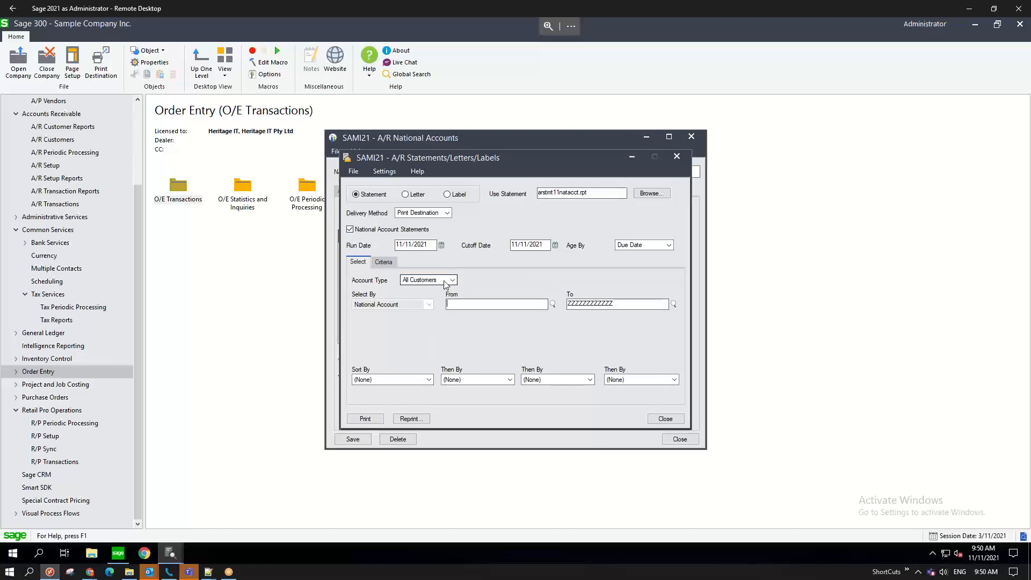
{"action": "key", "text": "Tab"}
{"action": "type", "text": "W"}
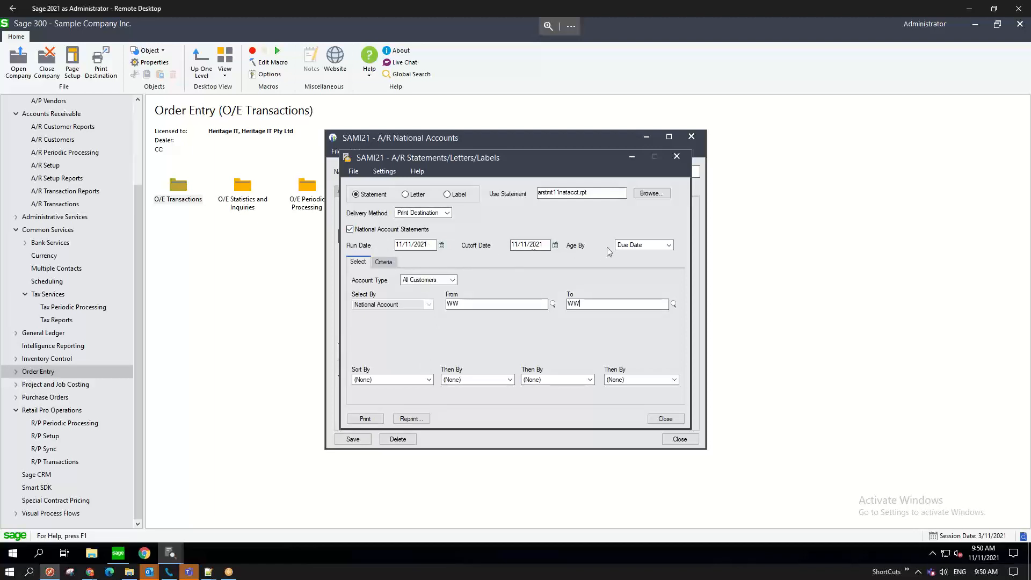
{"action": "left_click", "coordinate": [369, 420]}
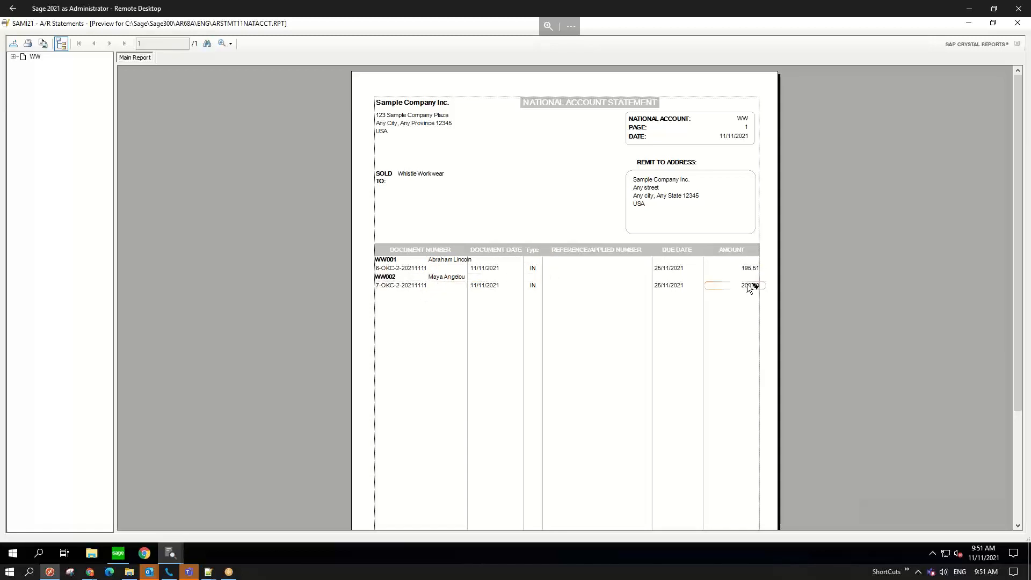
{"action": "scroll", "coordinate": [728, 318], "scroll_direction": "down", "scroll_amount": 3}
{"action": "scroll", "coordinate": [729, 318], "scroll_direction": "down", "scroll_amount": 3}
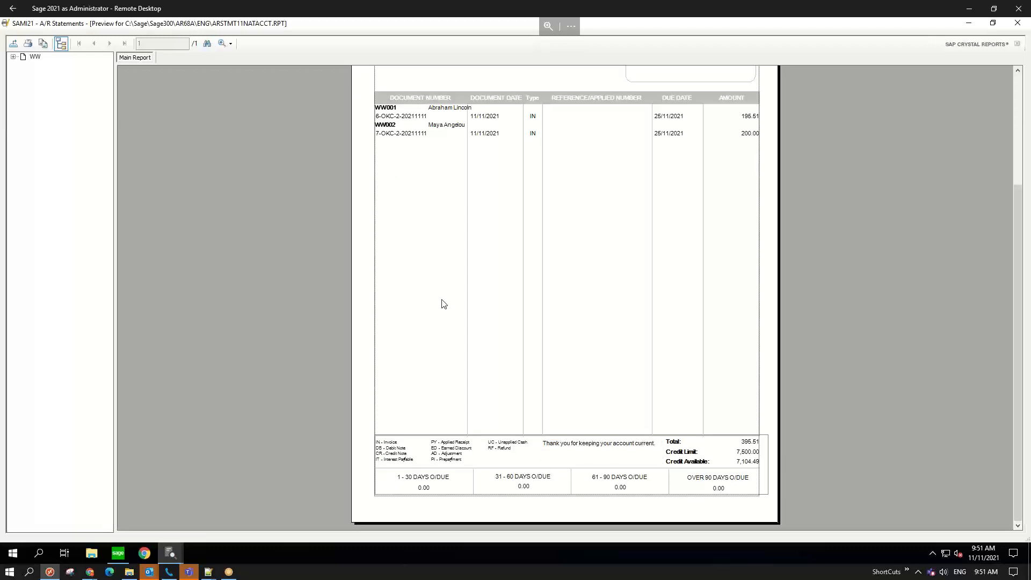
{"action": "scroll", "coordinate": [520, 283], "scroll_direction": "up", "scroll_amount": 5}
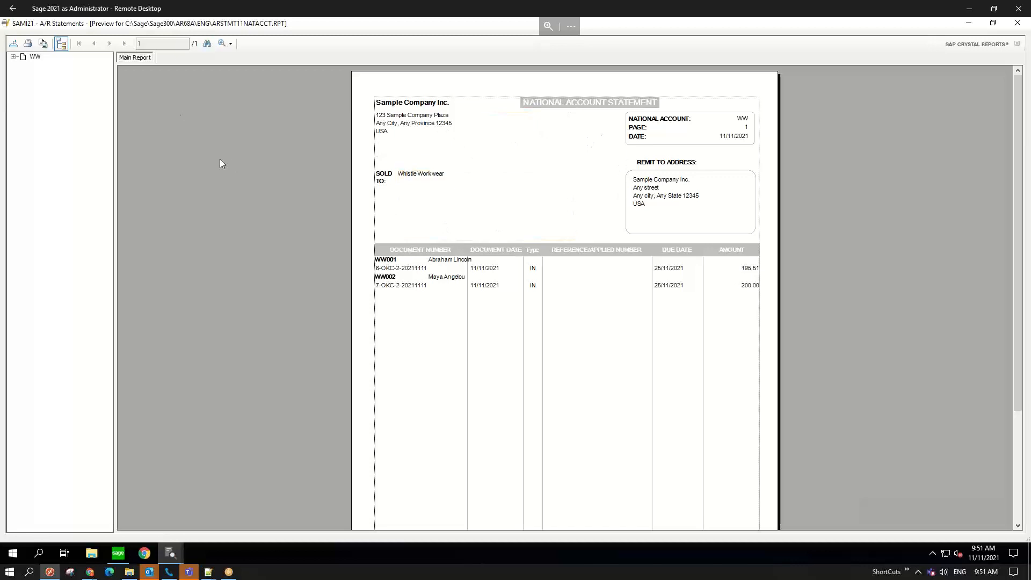
- Report the WW statement as not printed, cancel it, and close the Statements and National Account windows
{"action": "left_click", "coordinate": [1019, 24]}
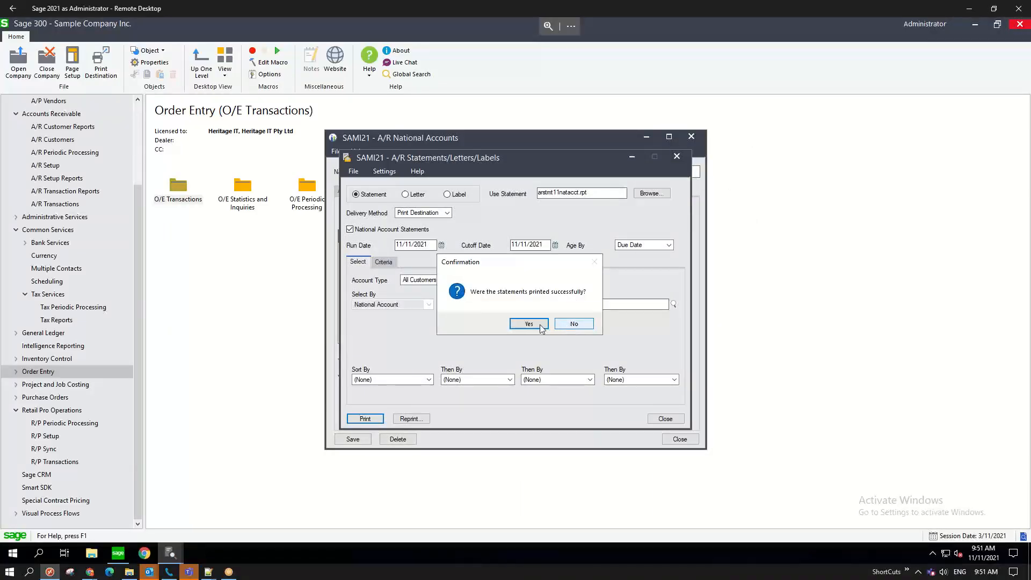
{"action": "left_click", "coordinate": [573, 325]}
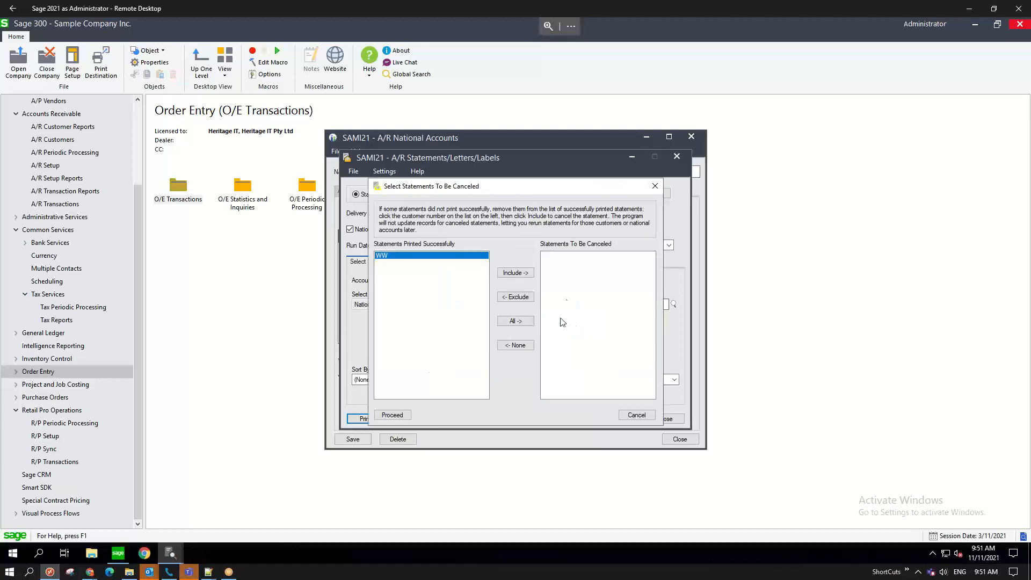
{"action": "left_click", "coordinate": [514, 275]}
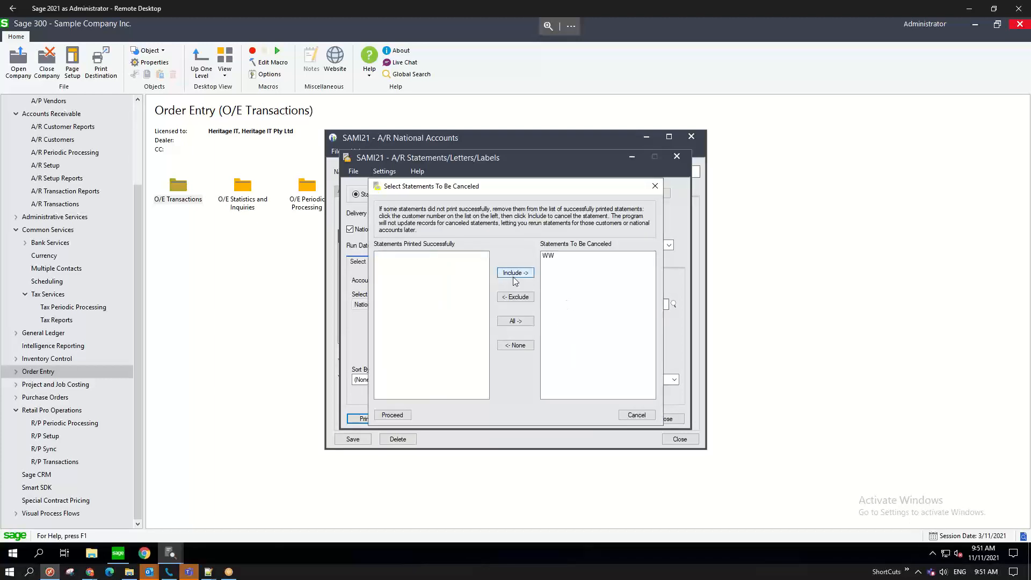
{"action": "left_click", "coordinate": [399, 415]}
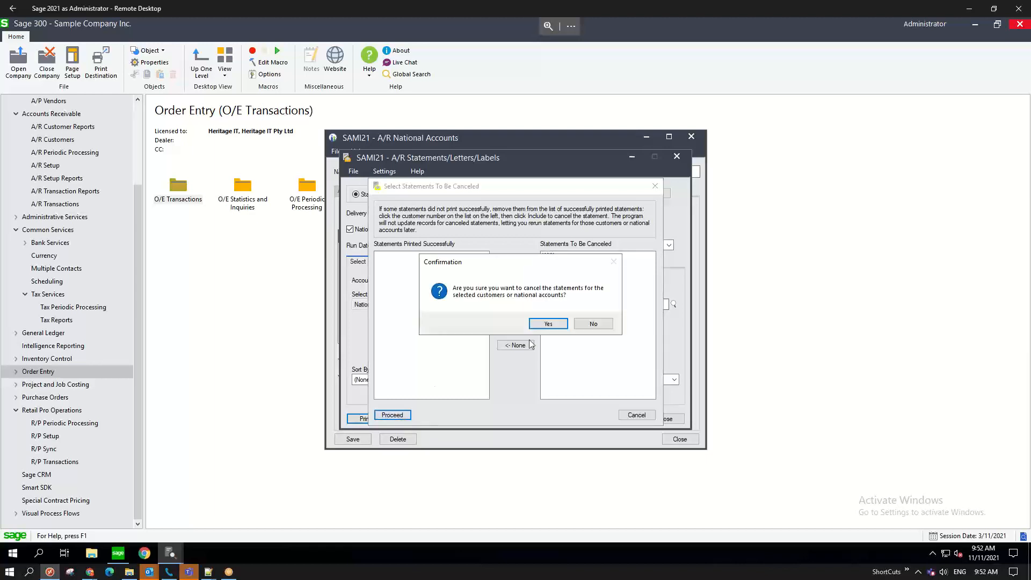
{"action": "left_click", "coordinate": [548, 324]}
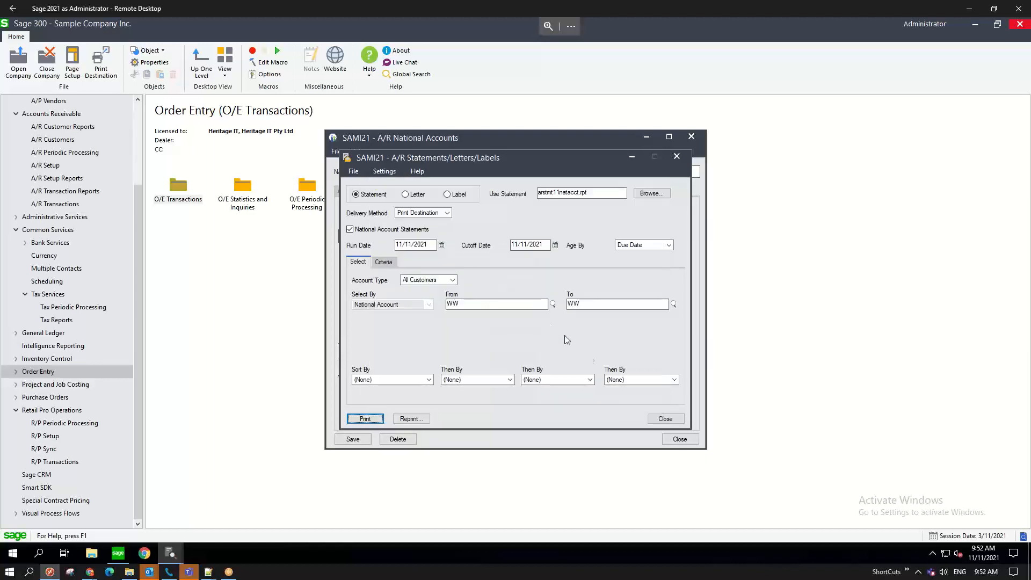
{"action": "left_click", "coordinate": [665, 419]}
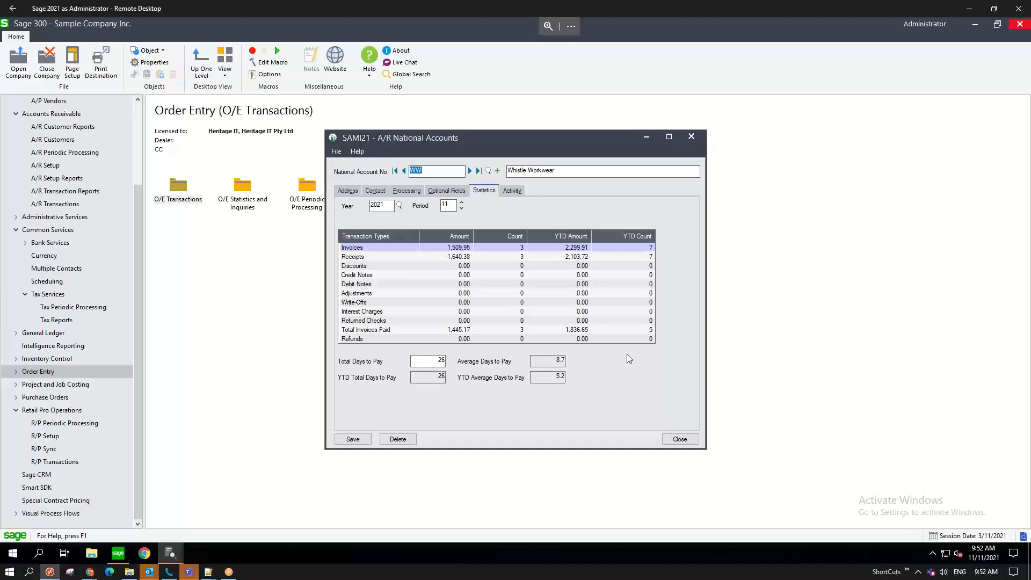
{"action": "left_click", "coordinate": [686, 440]}
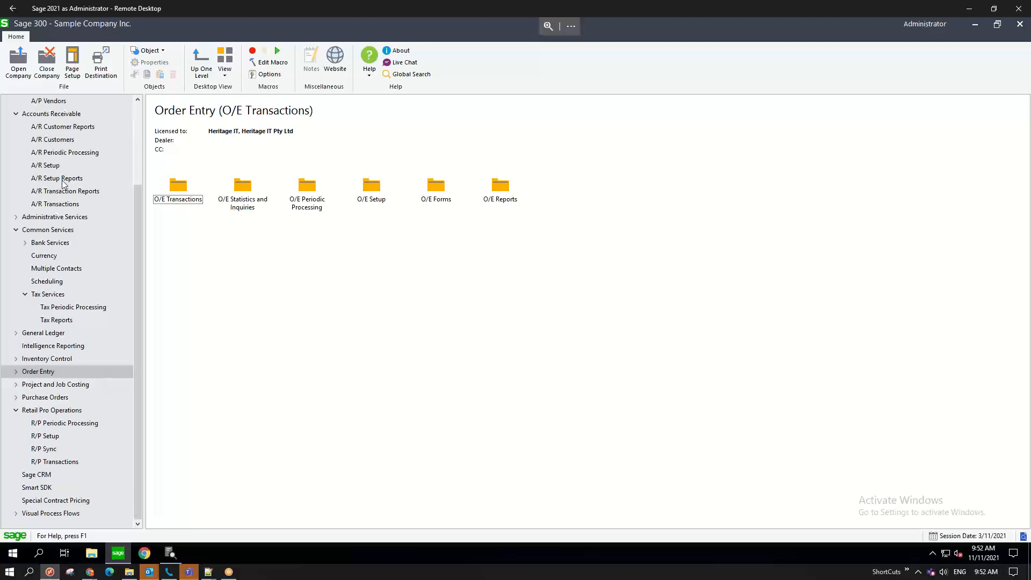
- Open Receipt Entry and create a new batch described 'ww', with entry description 'ww payment'
{"action": "left_click", "coordinate": [52, 204]}
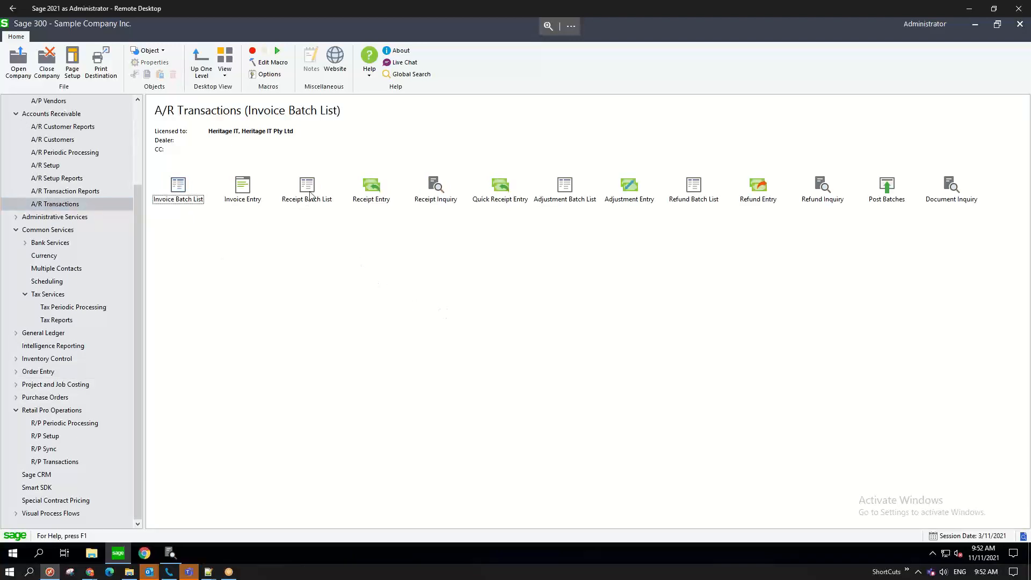
{"action": "left_click", "coordinate": [371, 191]}
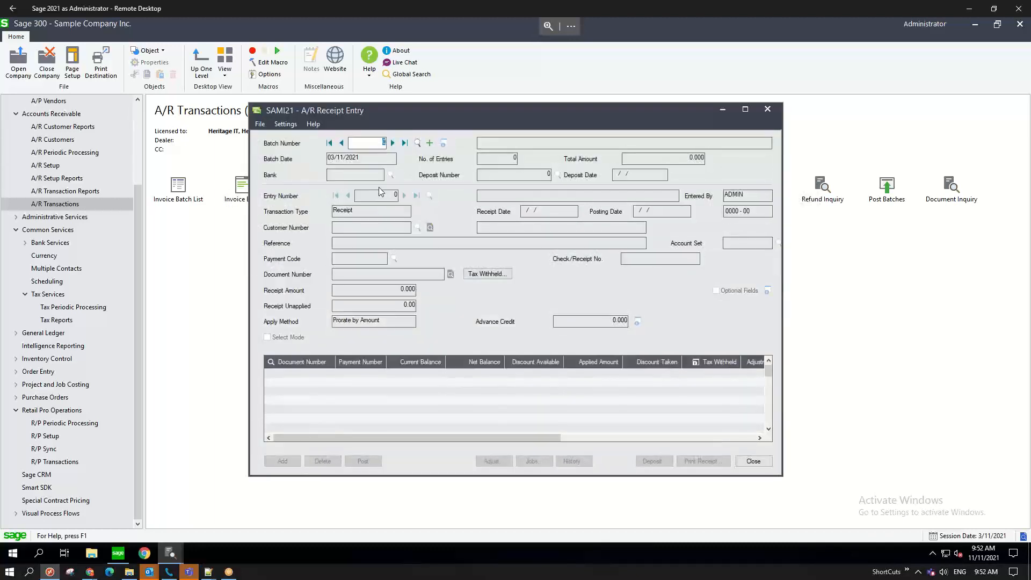
{"action": "left_click", "coordinate": [430, 144]}
{"action": "left_click", "coordinate": [494, 143]}
{"action": "type", "text": "ww payment"}
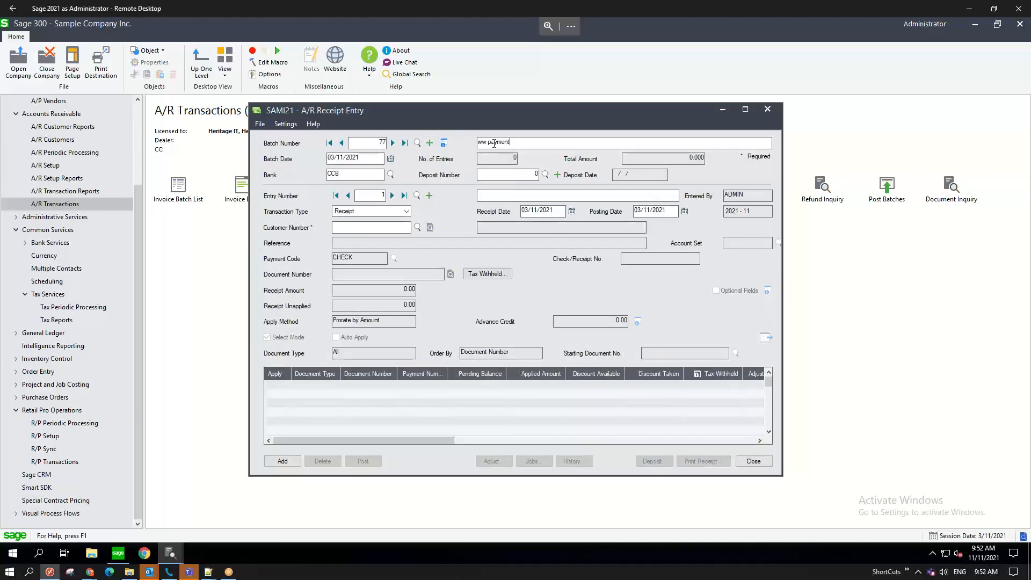
{"action": "key", "text": "Tab"}
{"action": "left_click", "coordinate": [510, 198]}
{"action": "type", "text": "ww payment"}
- Enter customer WW with a receipt amount of 395.51
{"action": "left_click", "coordinate": [361, 226]}
{"action": "type", "text": "WW"}
{"action": "key", "text": "Tab"}
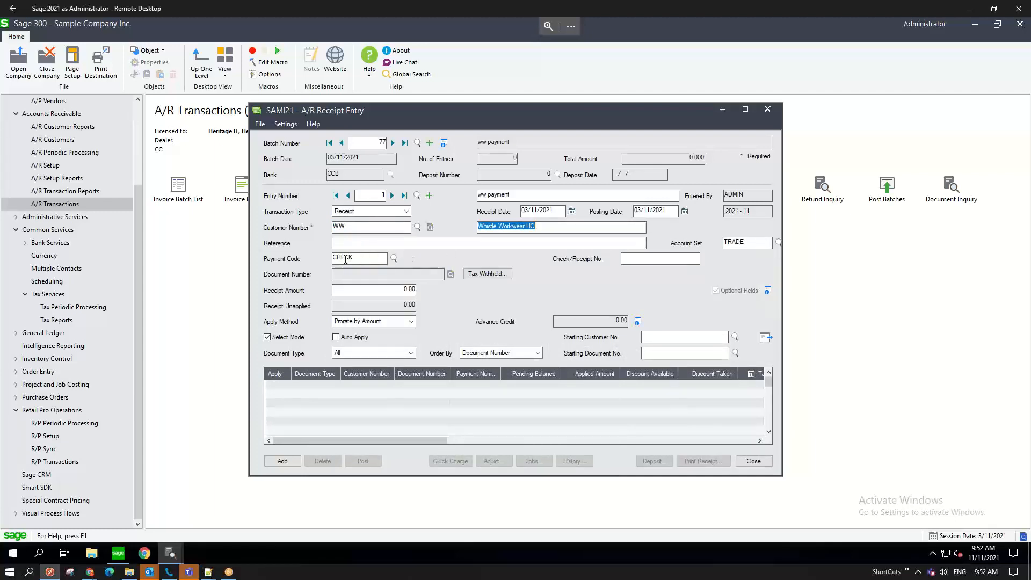
{"action": "key", "text": "Tab"}
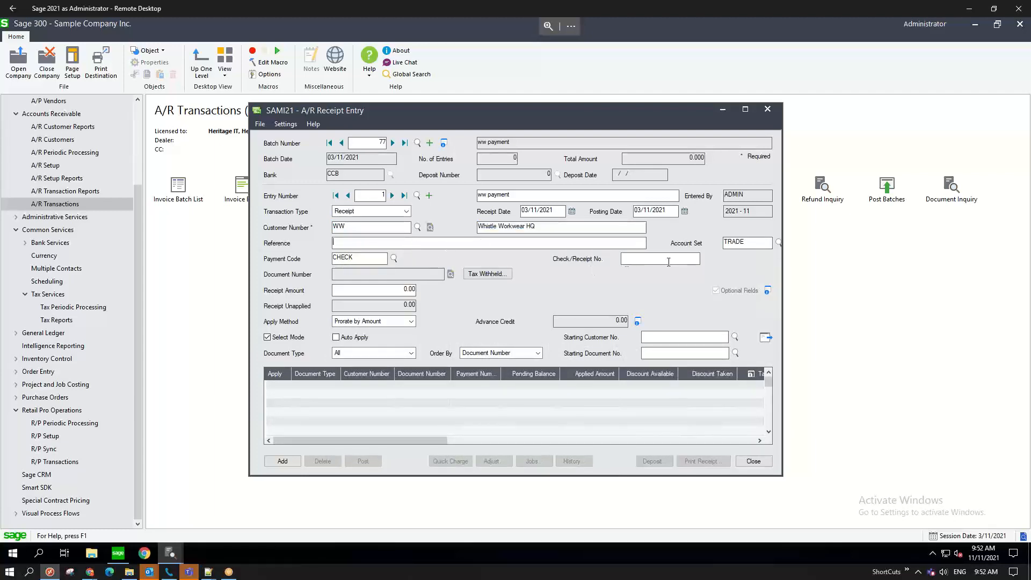
{"action": "left_click", "coordinate": [382, 291]}
{"action": "type", "text": "395.51"}
{"action": "key", "text": "Tab"}
- Auto-apply the 395.51 receipt to invoices WW001 and WW002, add it to the batch, and close
{"action": "left_click", "coordinate": [765, 338]}
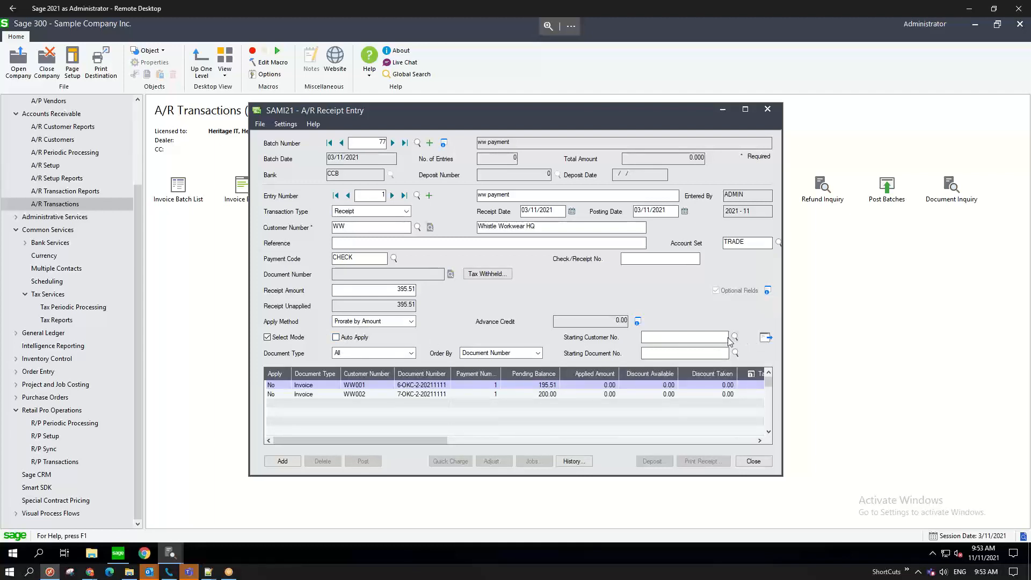
{"action": "left_click", "coordinate": [357, 386]}
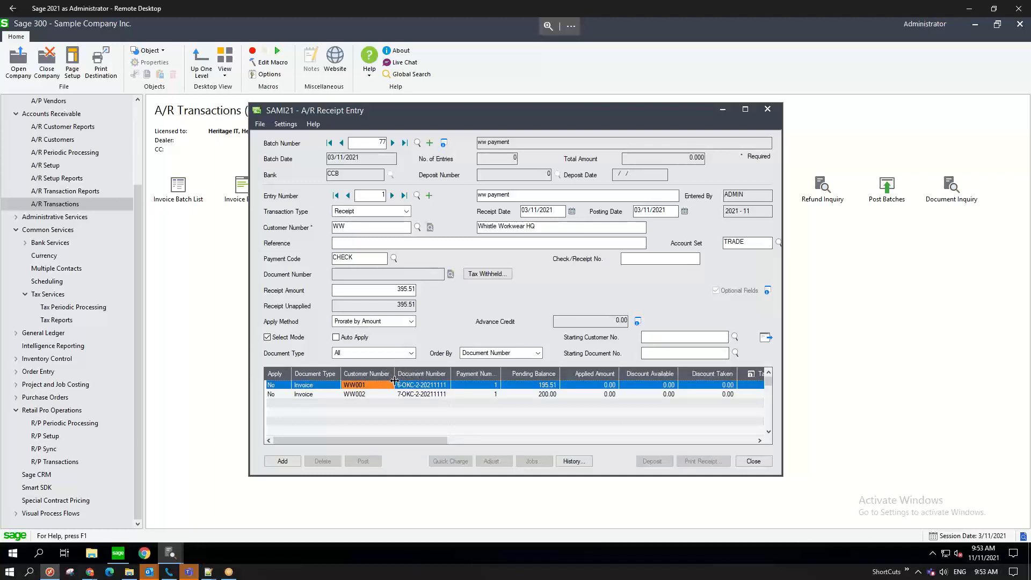
{"action": "left_click", "coordinate": [361, 395]}
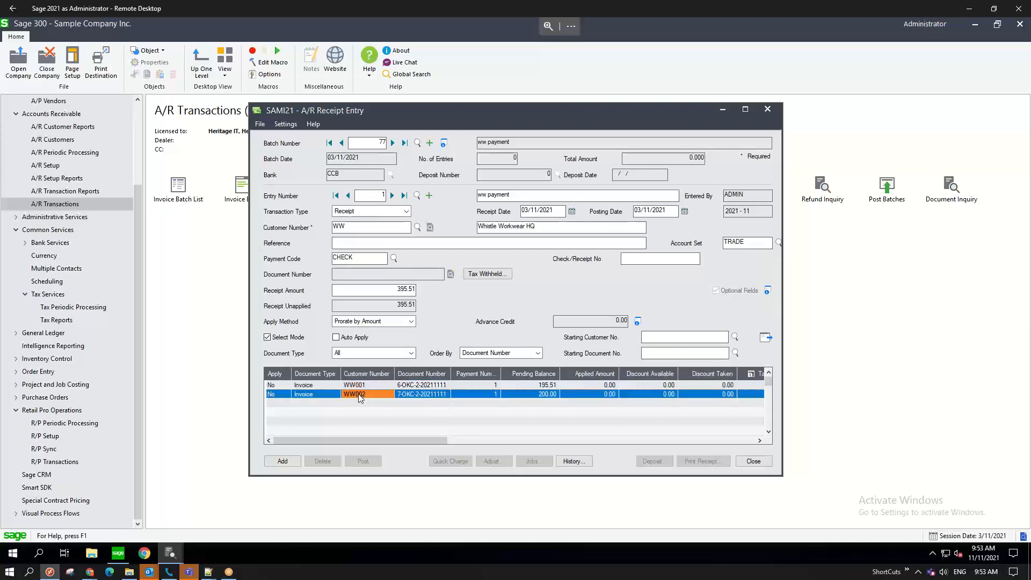
{"action": "left_click", "coordinate": [587, 387]}
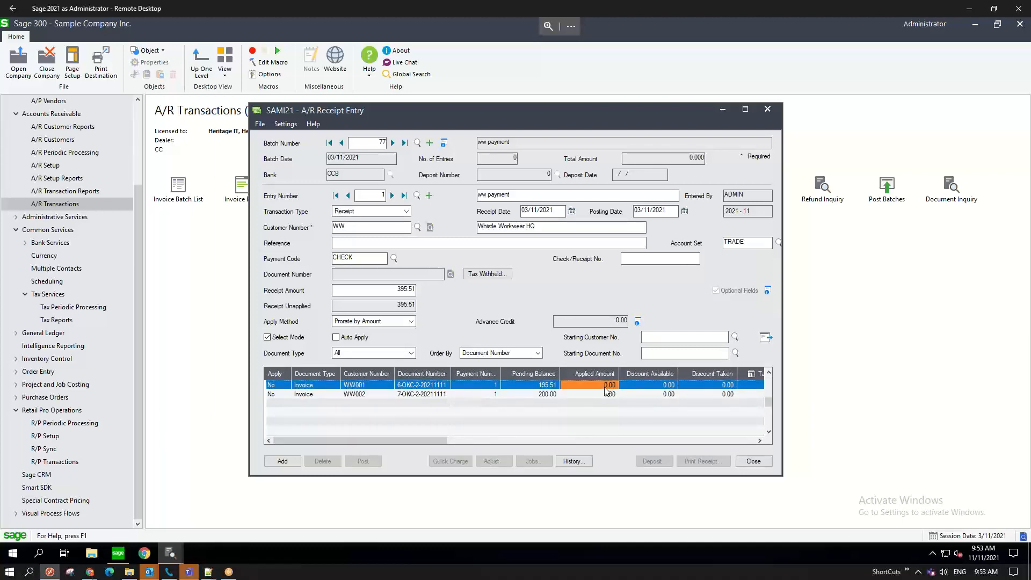
{"action": "left_click", "coordinate": [603, 394]}
{"action": "left_click", "coordinate": [602, 385]}
{"action": "left_click", "coordinate": [599, 395]}
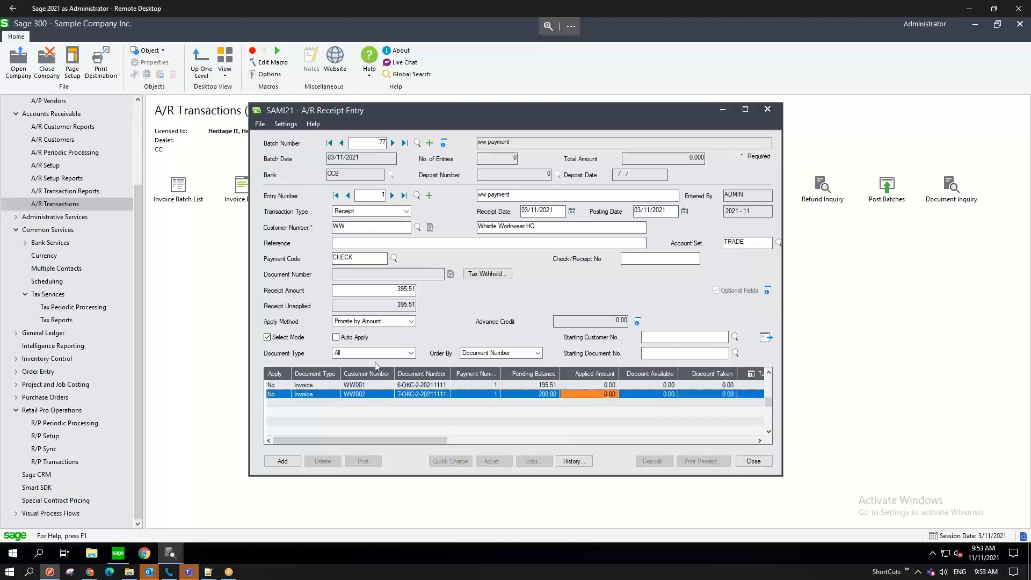
{"action": "left_click", "coordinate": [337, 339]}
{"action": "left_click", "coordinate": [768, 338]}
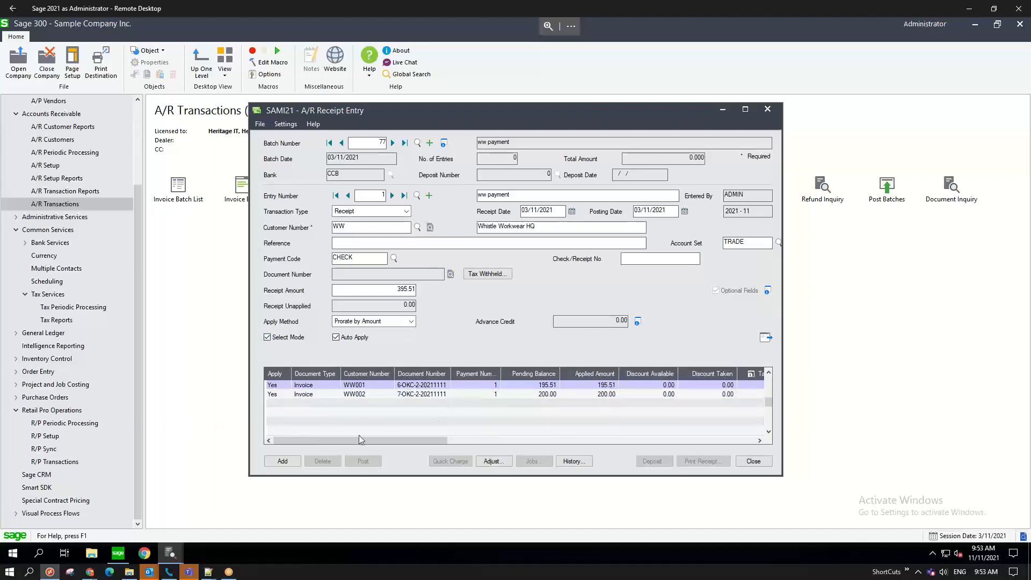
{"action": "left_click", "coordinate": [283, 461]}
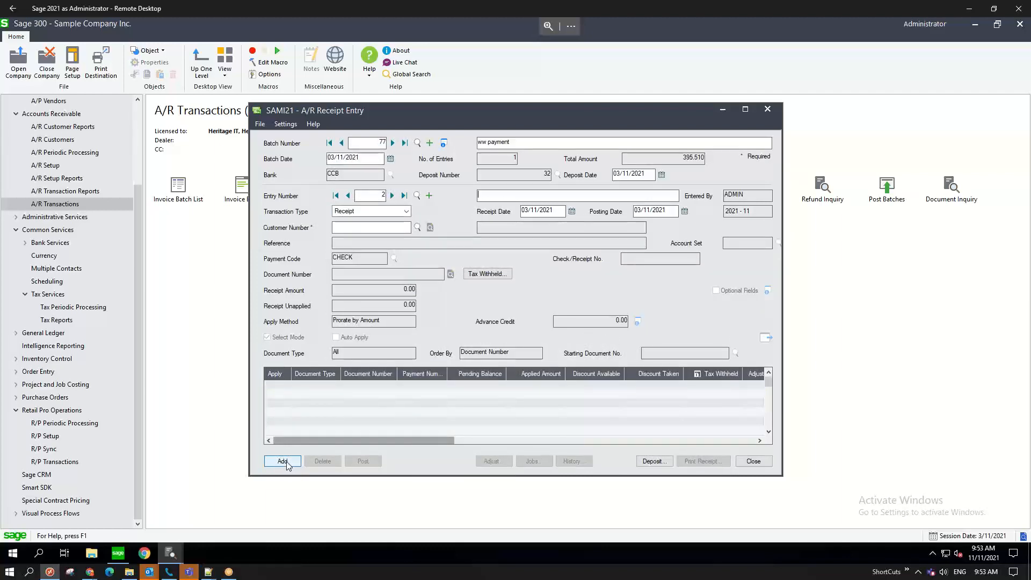
{"action": "left_click", "coordinate": [754, 461]}
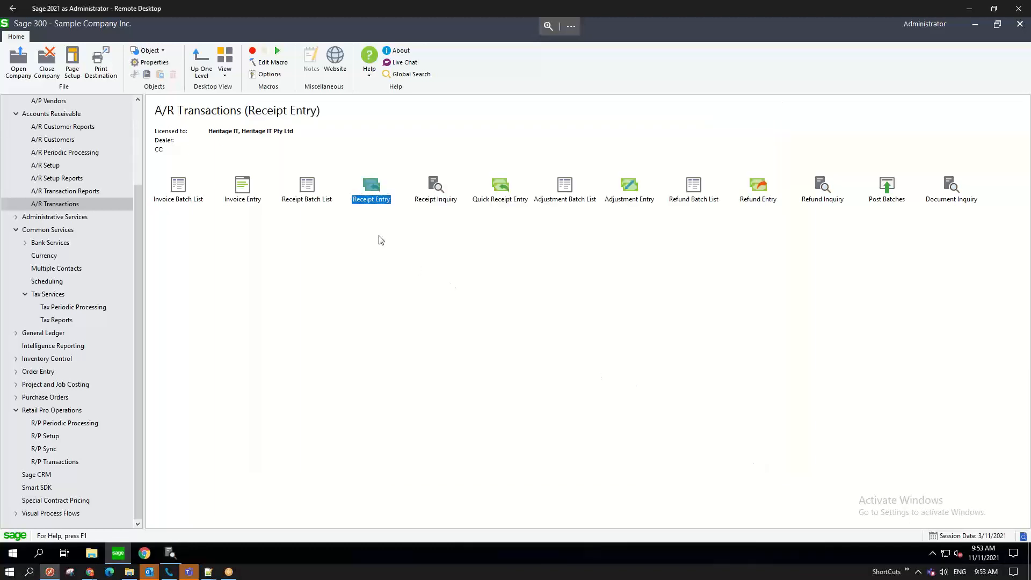
- Post receipt batch 77 from the Receipt Batch List, hiding posted and deleted batches
{"action": "double_click", "coordinate": [307, 192]}
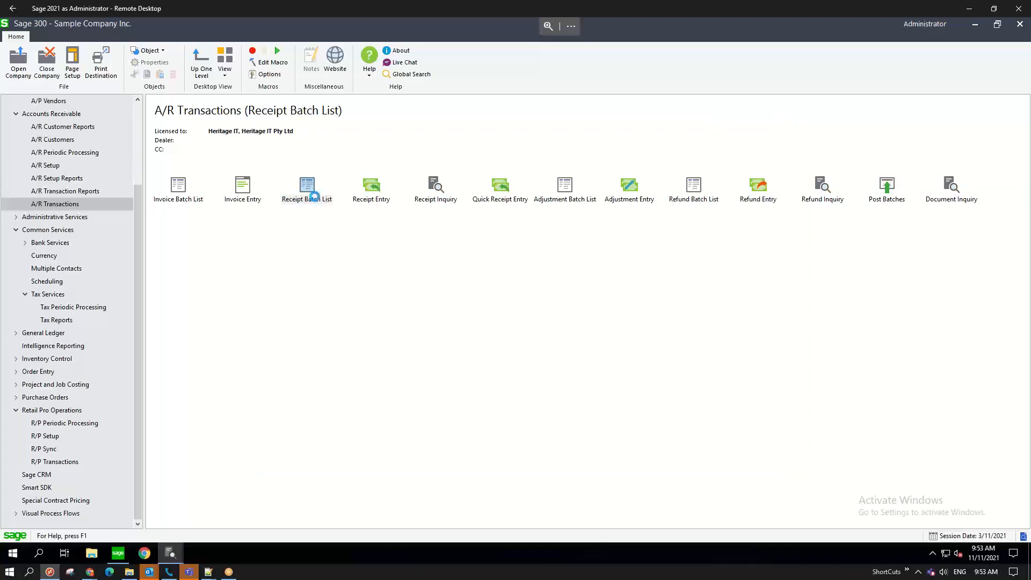
{"action": "left_click", "coordinate": [398, 219]}
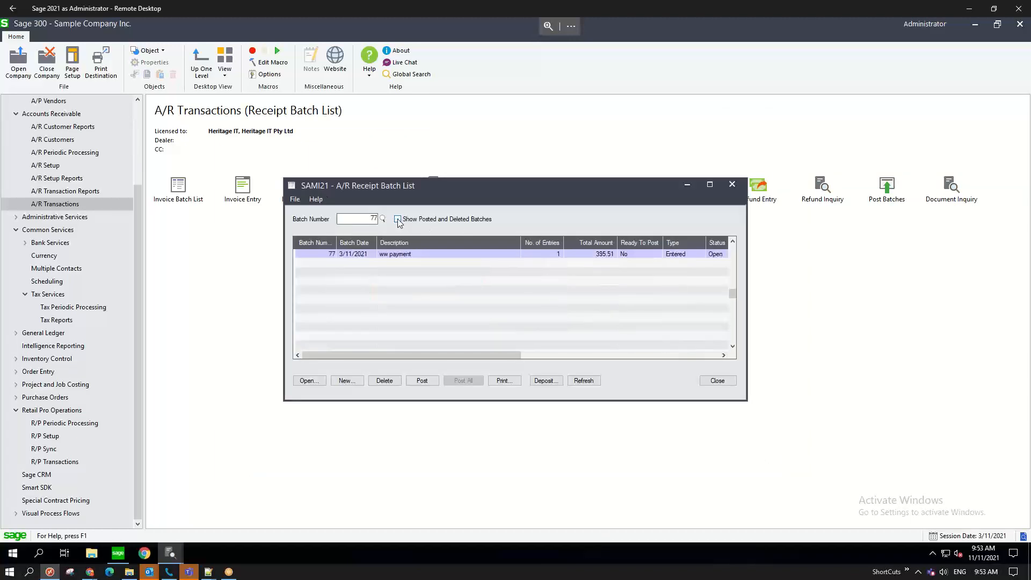
{"action": "left_click", "coordinate": [398, 254]}
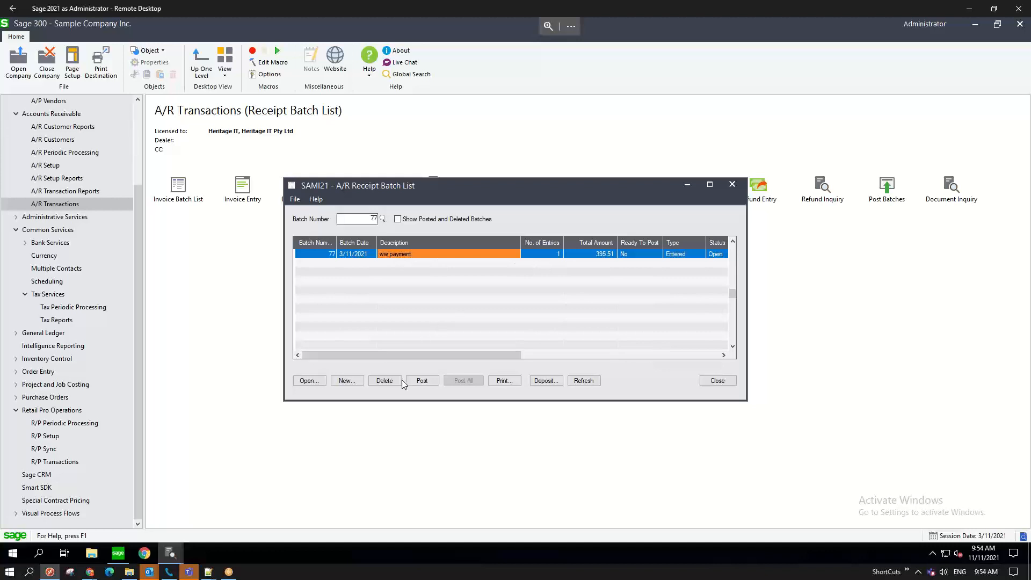
{"action": "left_click", "coordinate": [428, 382]}
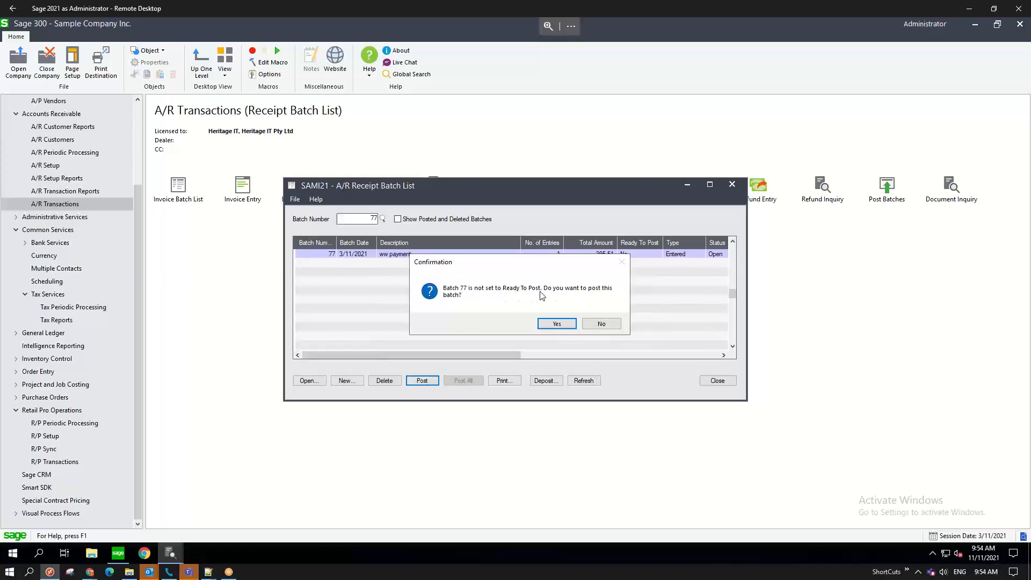
{"action": "left_click", "coordinate": [560, 325]}
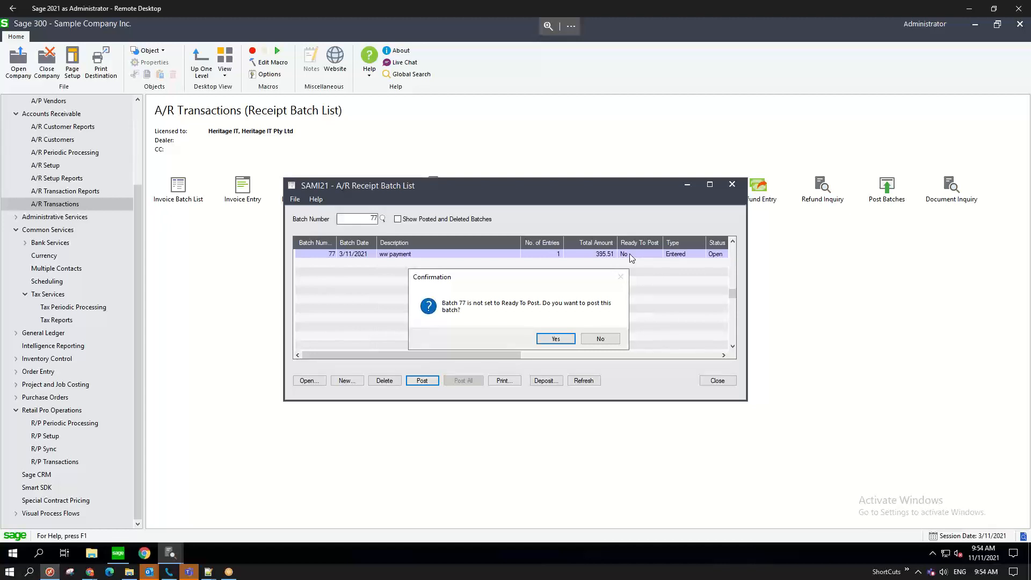
{"action": "left_click", "coordinate": [556, 339]}
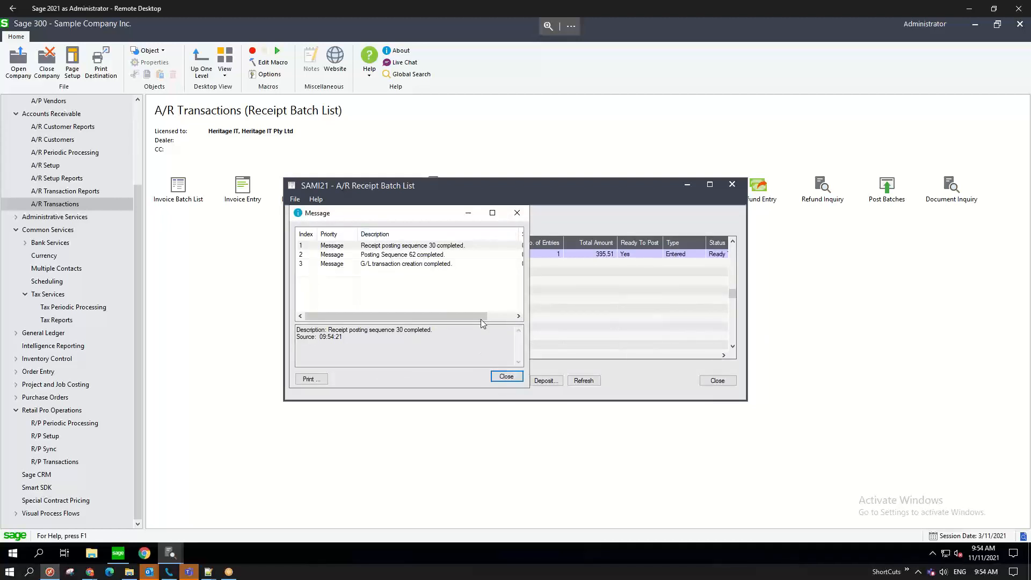
- Acknowledge the posting message, refresh the batch list, and close it
{"action": "left_click", "coordinate": [514, 377]}
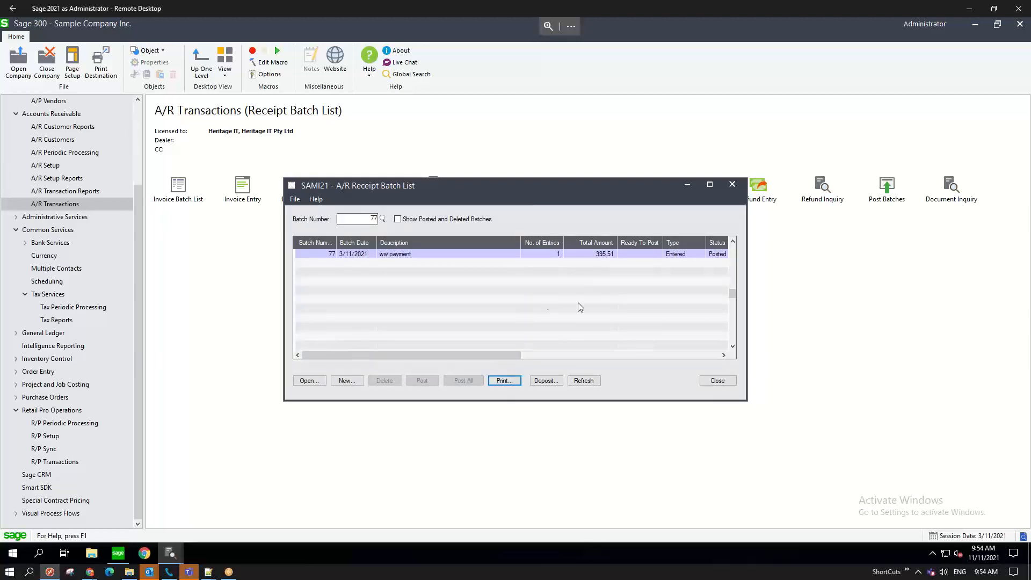
{"action": "left_click", "coordinate": [584, 381]}
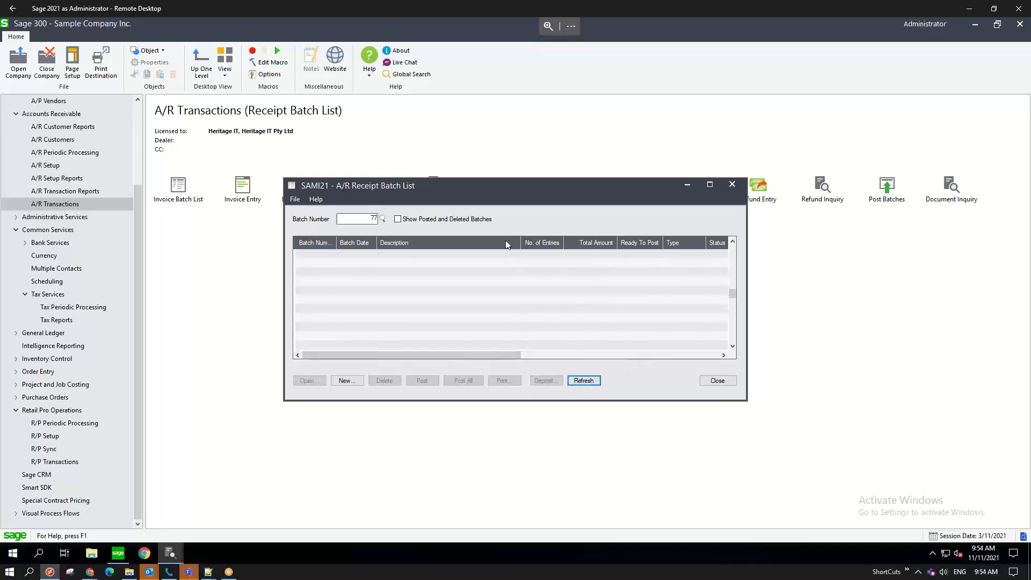
{"action": "left_click", "coordinate": [717, 380]}
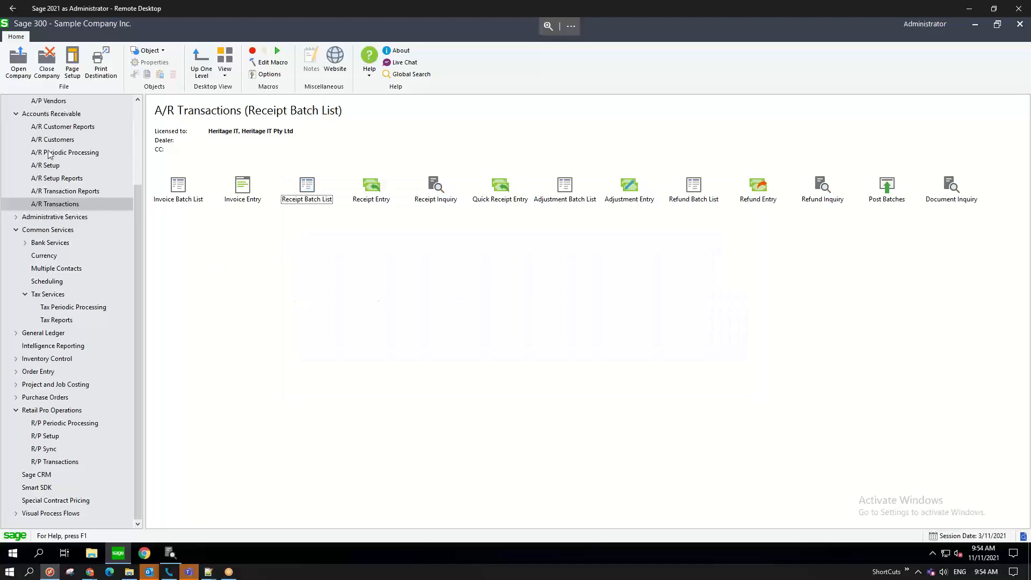
- Open A/R Customer Inquiry from the A/R Customers functions
{"action": "left_click", "coordinate": [87, 143]}
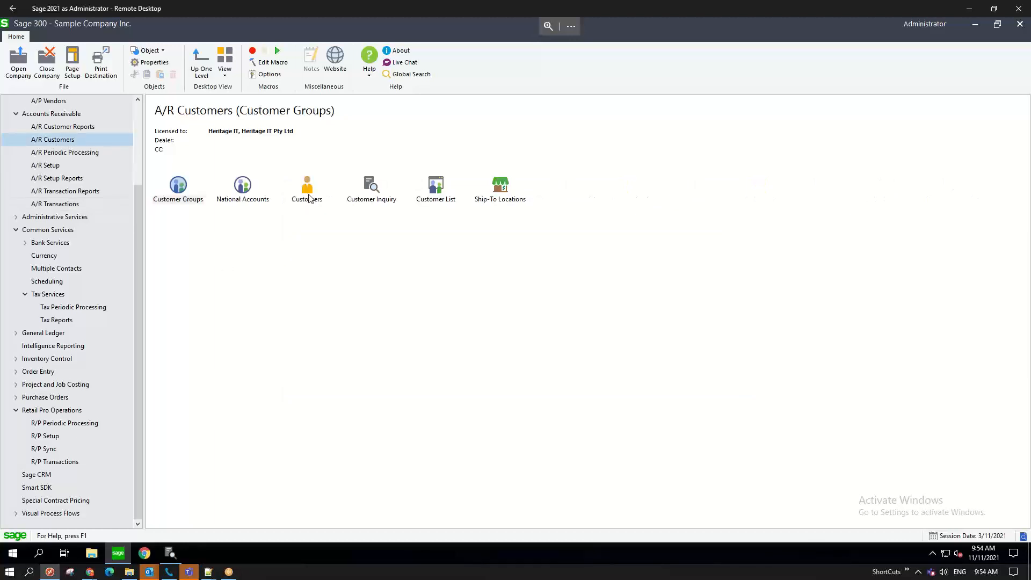
{"action": "left_click", "coordinate": [369, 199]}
{"action": "double_click", "coordinate": [370, 198]}
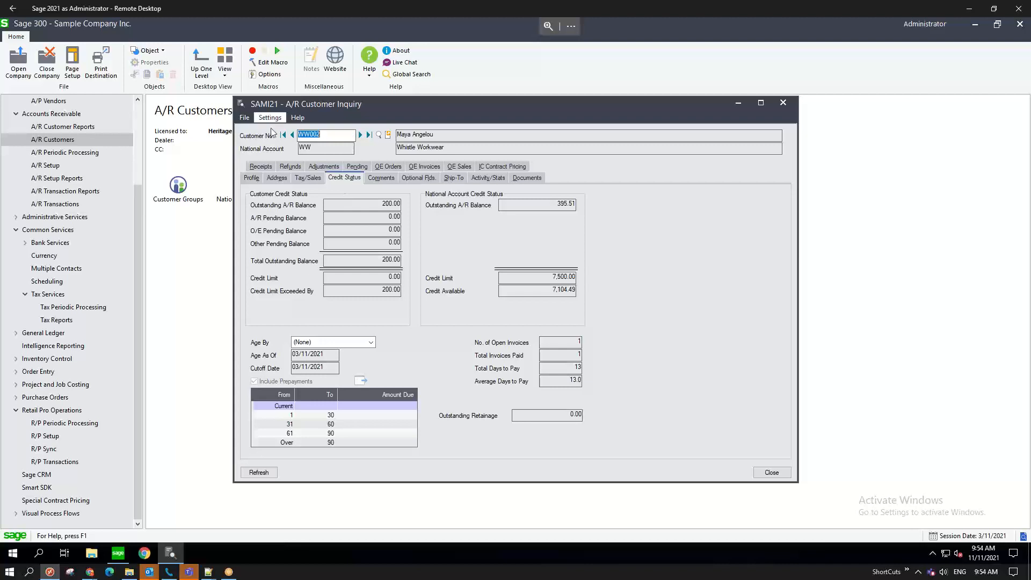
- Step through the Whistle Workwear customer accounts to review their credit status and balances
{"action": "left_click", "coordinate": [292, 136]}
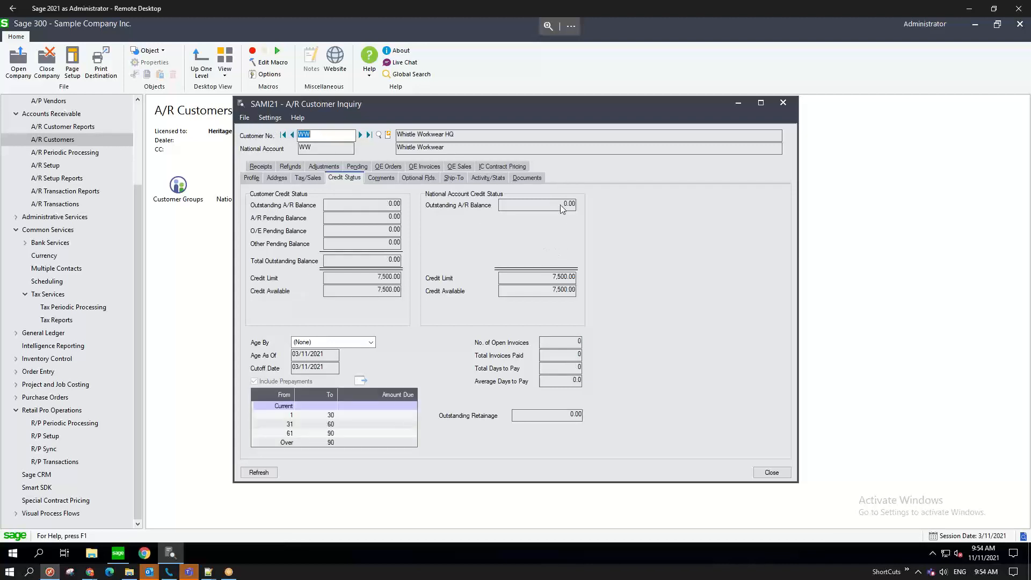
{"action": "left_click", "coordinate": [361, 135]}
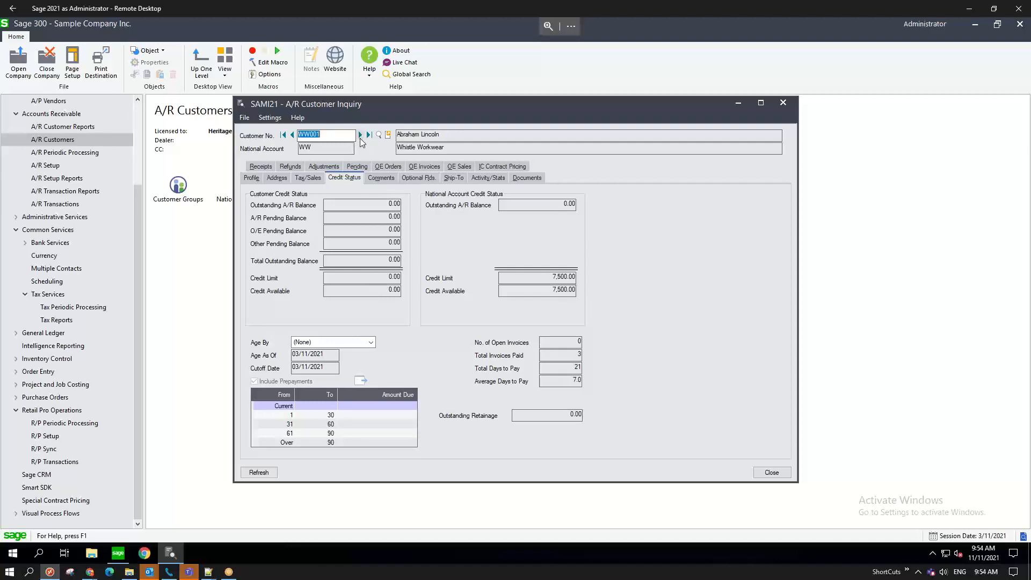
{"action": "left_click", "coordinate": [361, 135]}
{"action": "left_click", "coordinate": [360, 135]}
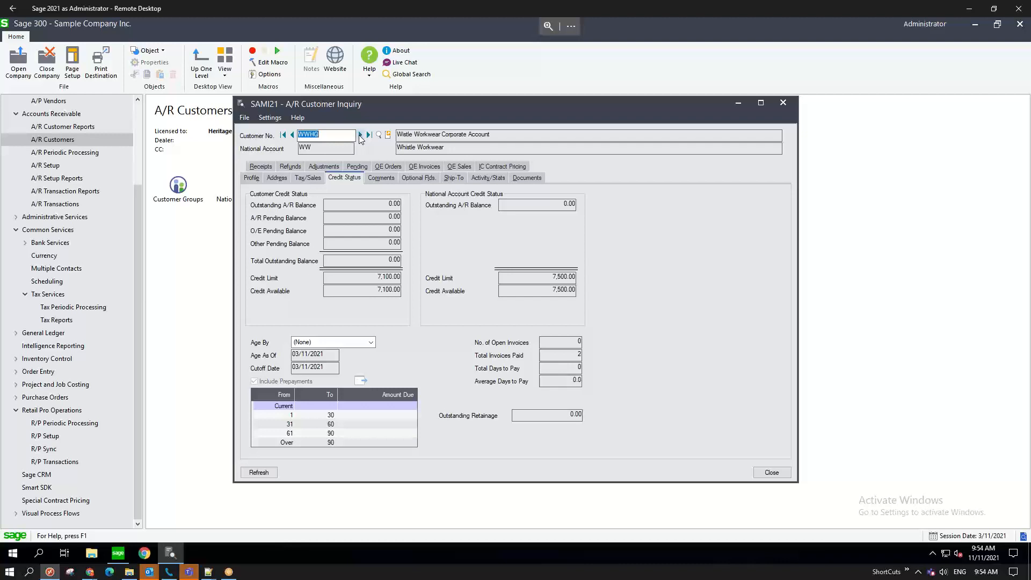
{"action": "left_click", "coordinate": [292, 136]}
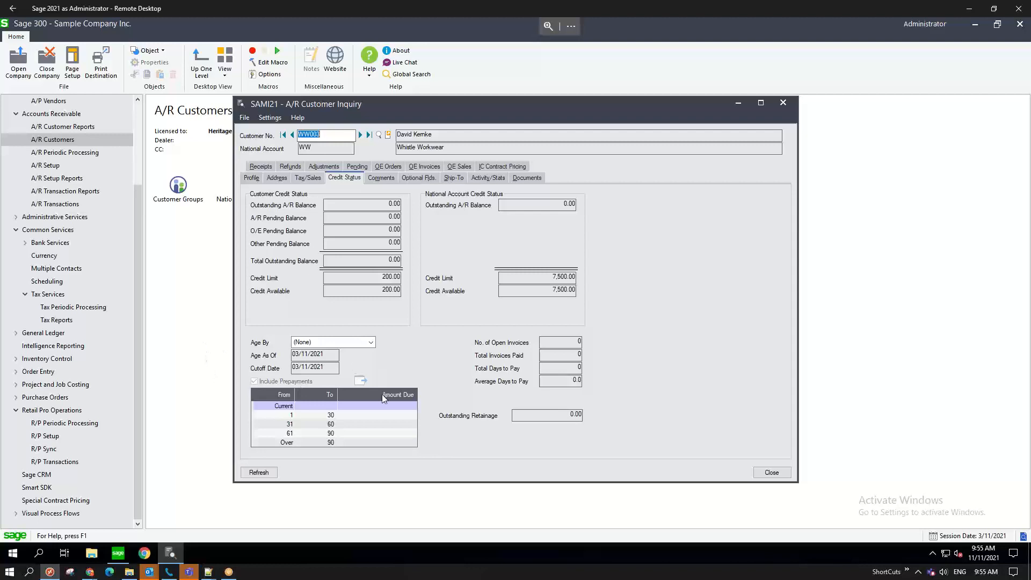
- In the Prism register, paste the customer ID to attach the customer, then start tendering the $782.06 sale
{"action": "mouse_move", "coordinate": [51, 574]}
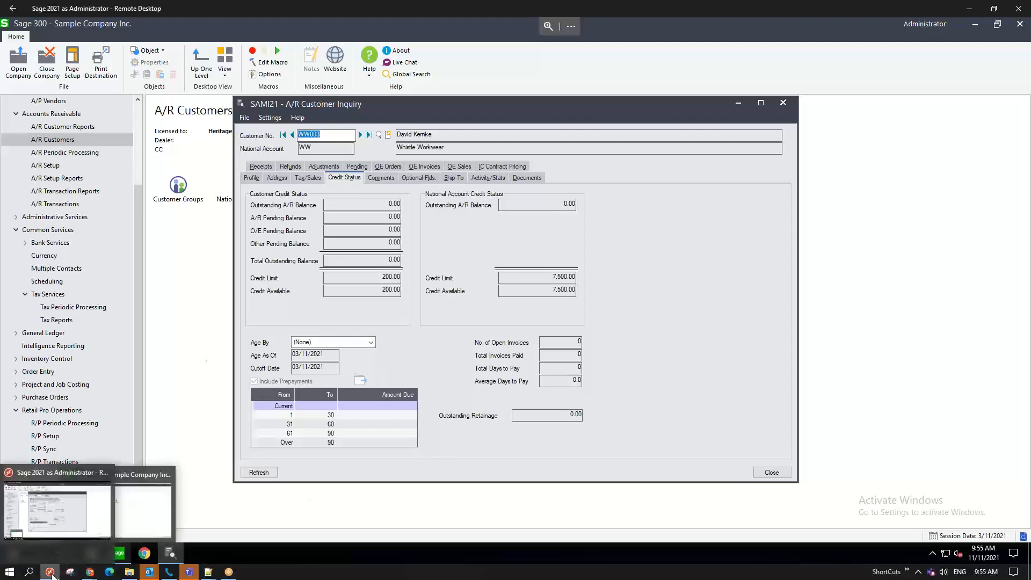
{"action": "left_click", "coordinate": [89, 572]}
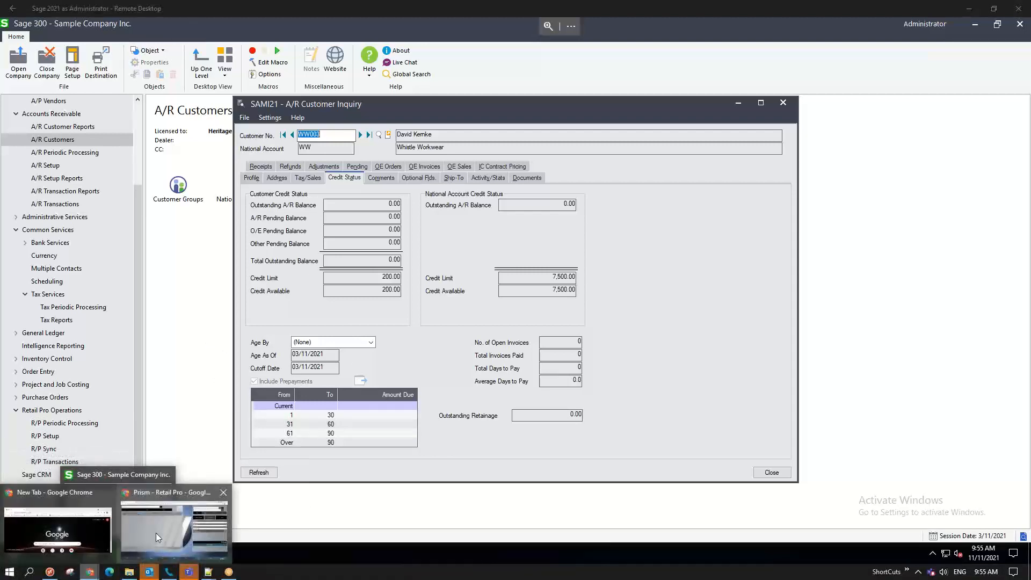
{"action": "left_click", "coordinate": [155, 533]}
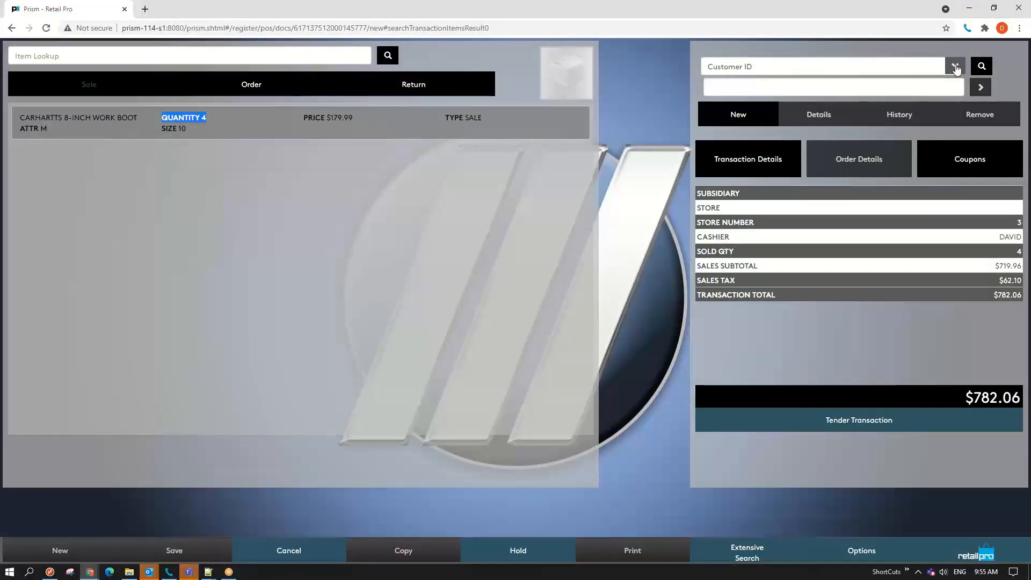
{"action": "left_click", "coordinate": [865, 86]}
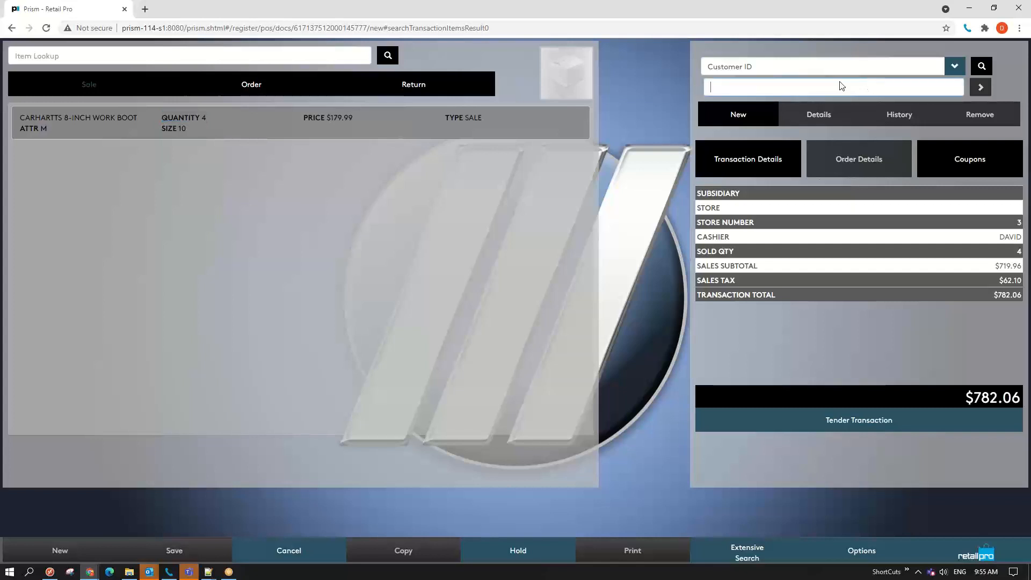
{"action": "key", "text": "alt+Tab"}
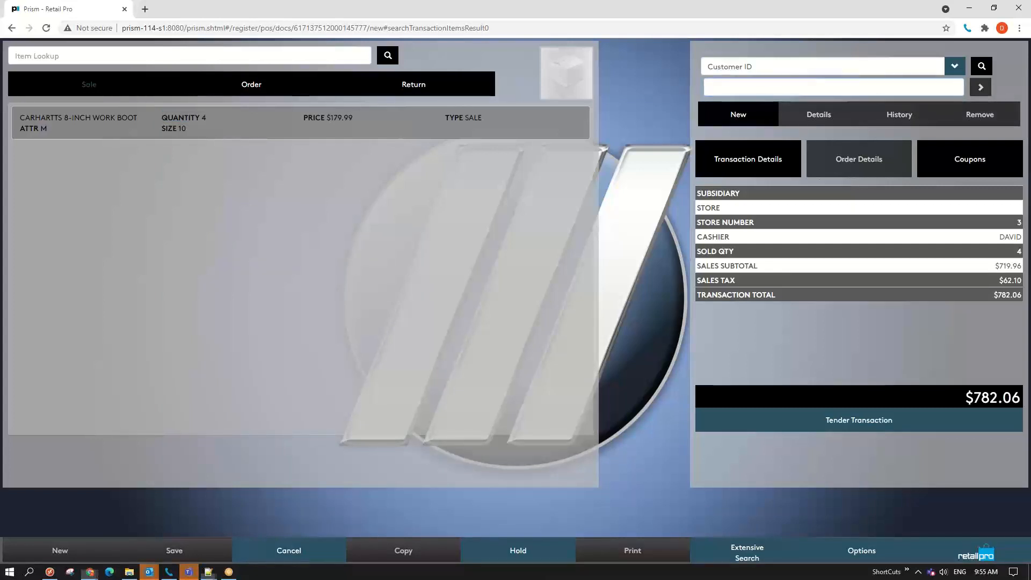
{"action": "key", "text": "alt+Tab"}
{"action": "type", "text": "999000064"}
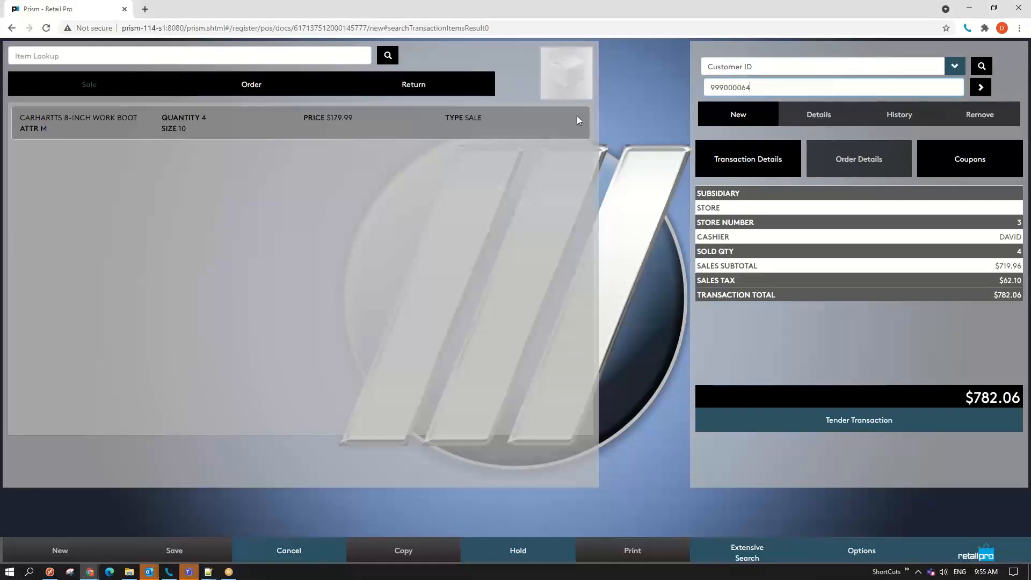
{"action": "key", "text": "Return"}
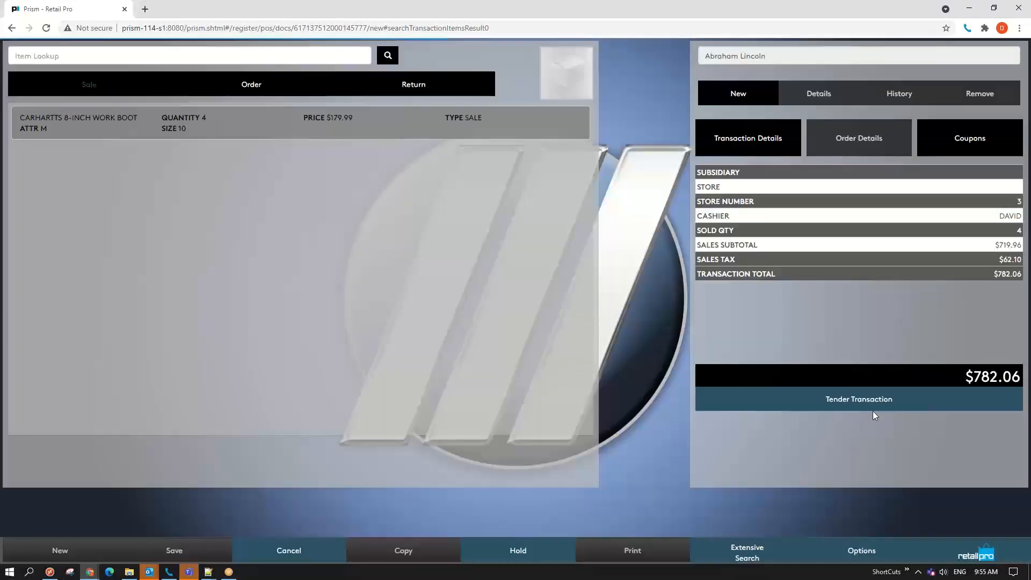
{"action": "left_click", "coordinate": [874, 407]}
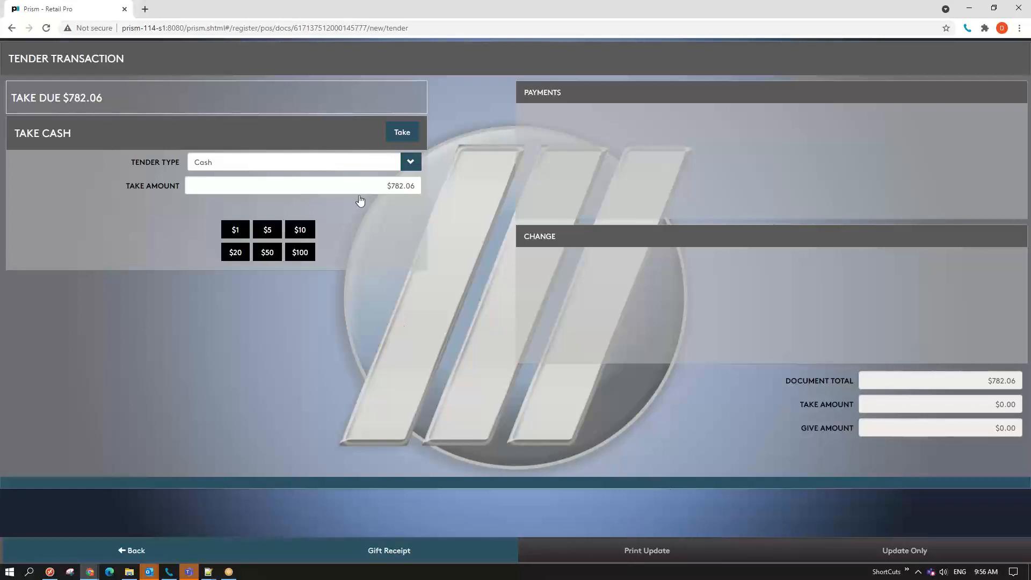
- Take the full $782.06 in cash and choose Print Update to finish the sale
{"action": "left_click", "coordinate": [402, 133]}
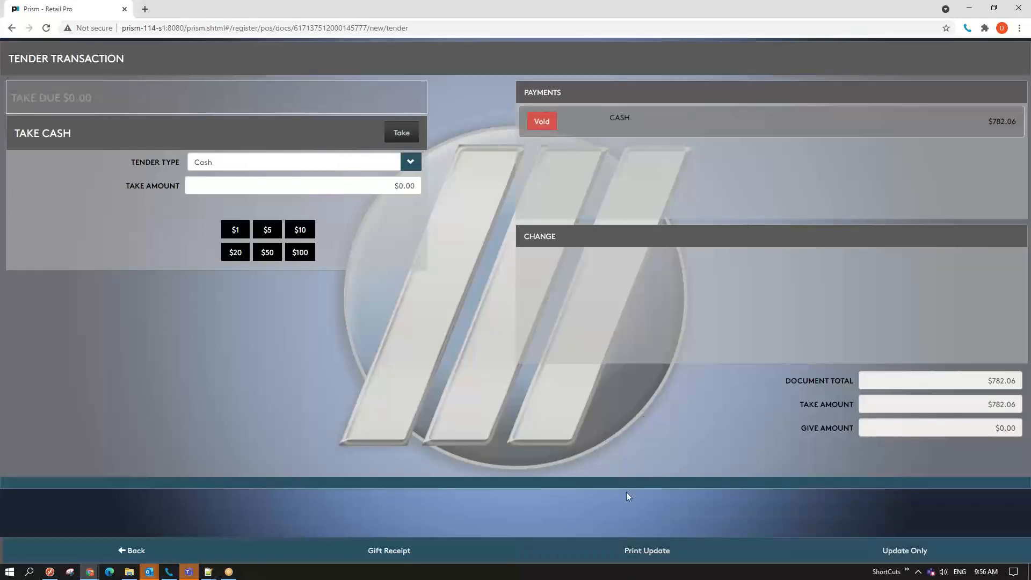
{"action": "left_click", "coordinate": [647, 549]}
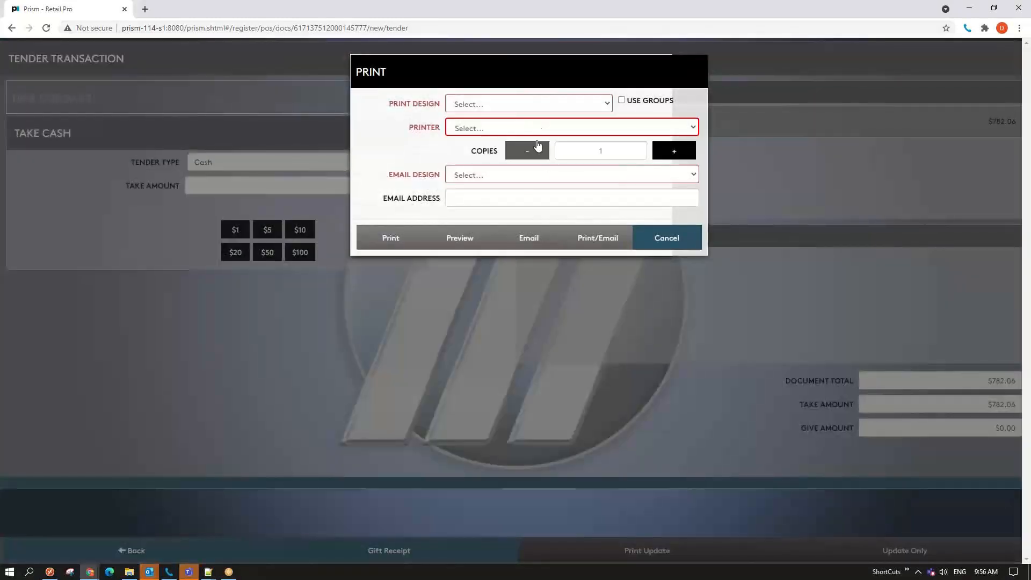
- Choose the 40 Col ZIP print design and the EPSON TM-T88V Receipt printer
{"action": "left_click", "coordinate": [584, 104]}
{"action": "left_click", "coordinate": [370, 104]}
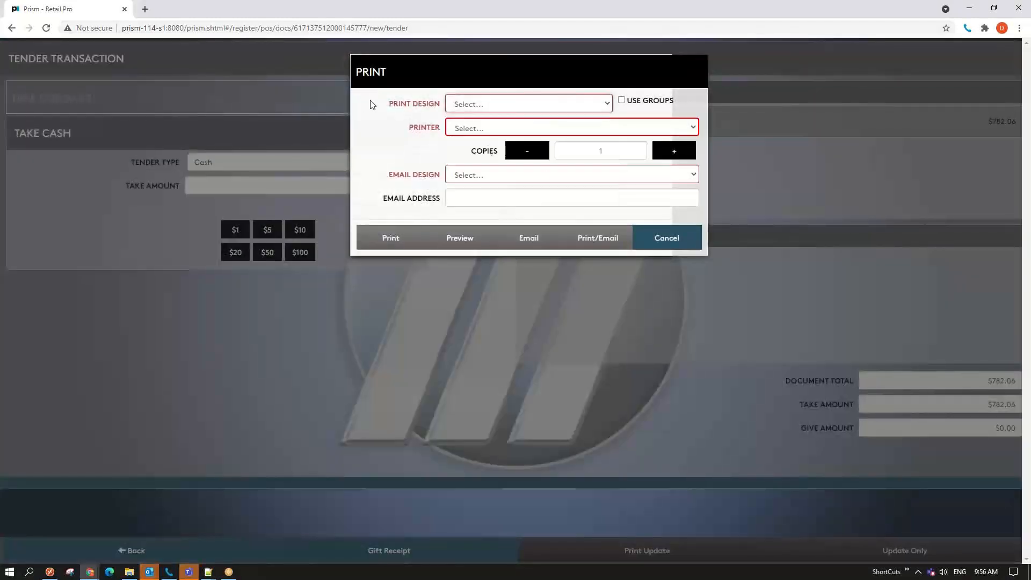
{"action": "left_click", "coordinate": [587, 106]}
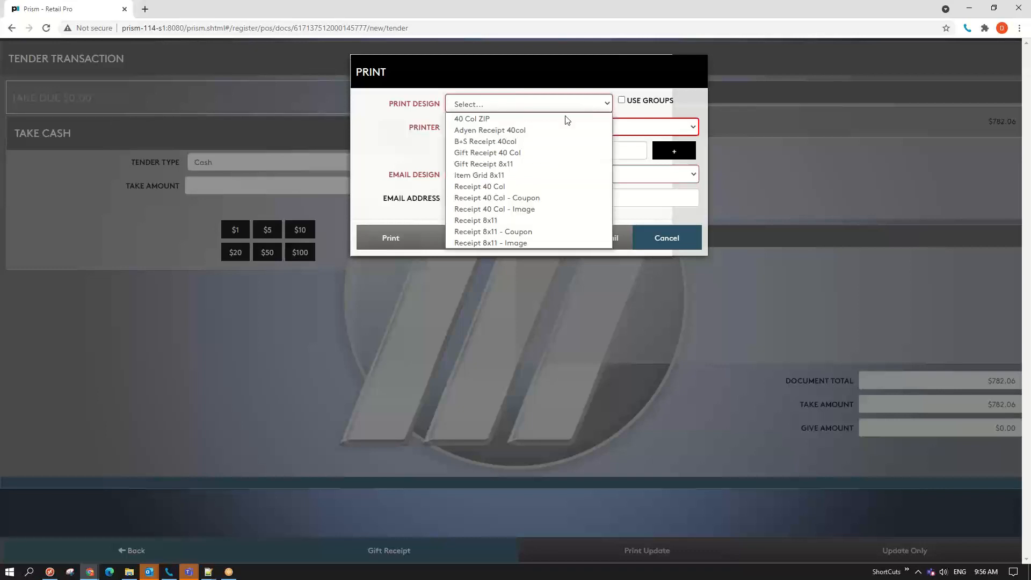
{"action": "left_click", "coordinate": [504, 122]}
{"action": "left_click", "coordinate": [503, 128]}
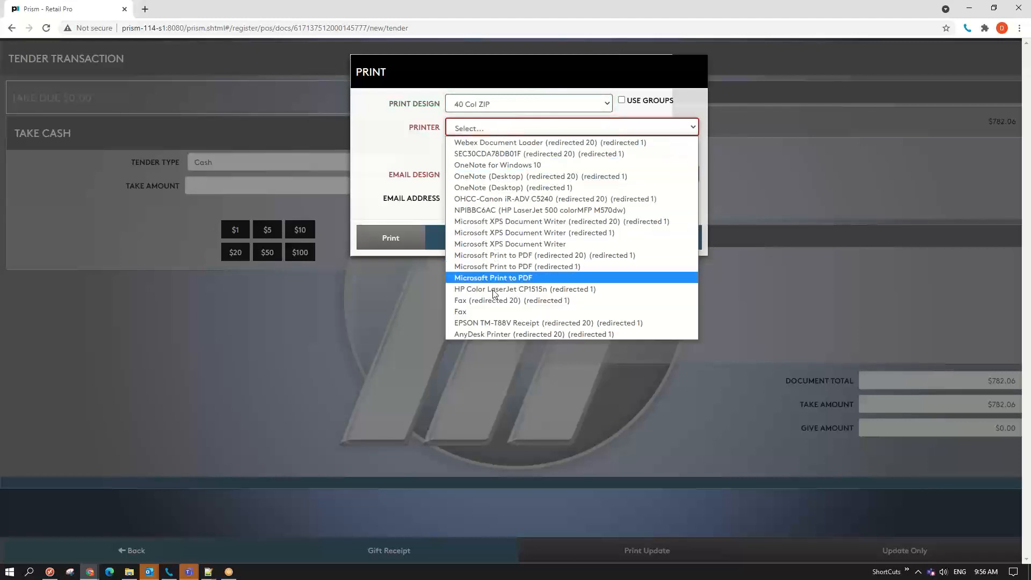
{"action": "left_click", "coordinate": [498, 321]}
- Set the email design to Receipt 40 Col - Image and preview the receipt
{"action": "left_click", "coordinate": [480, 176]}
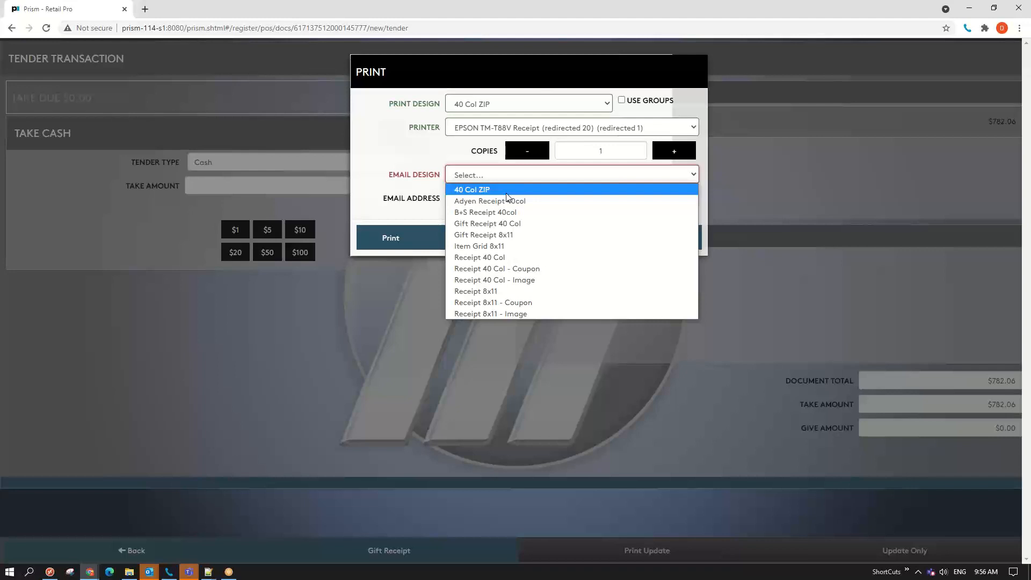
{"action": "left_click", "coordinate": [507, 190]}
{"action": "left_click", "coordinate": [501, 177]}
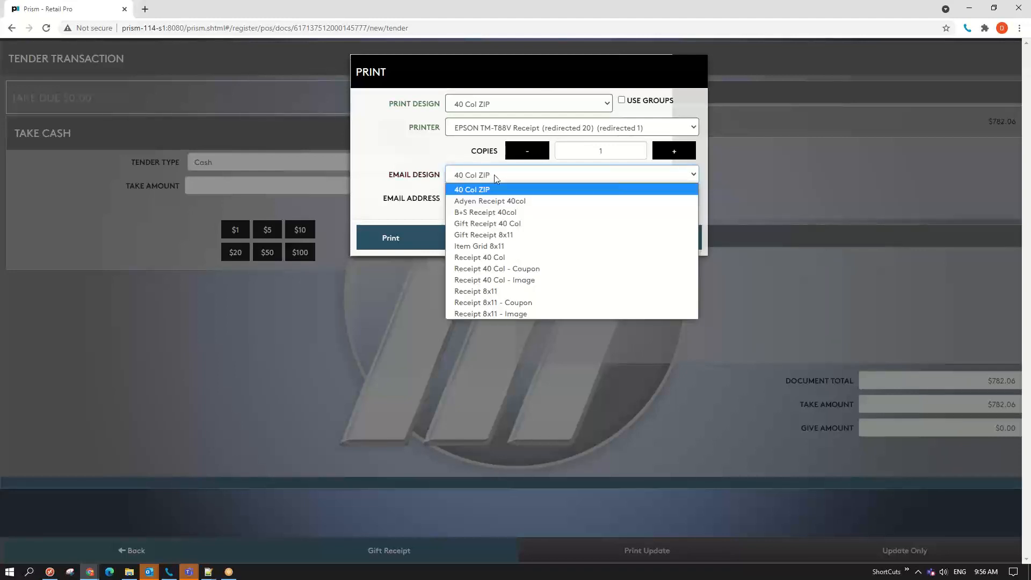
{"action": "left_click", "coordinate": [524, 278]}
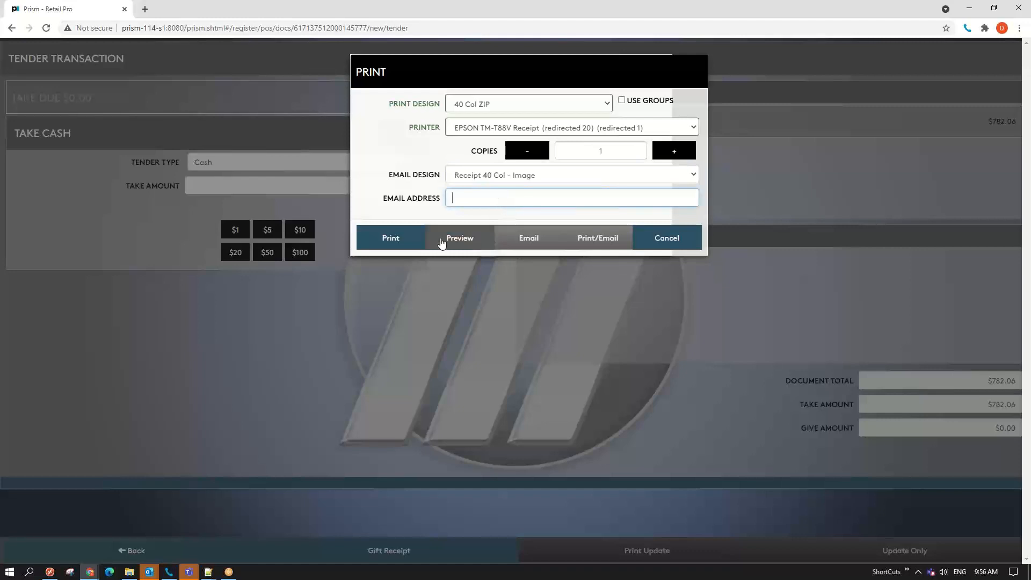
{"action": "left_click", "coordinate": [465, 243]}
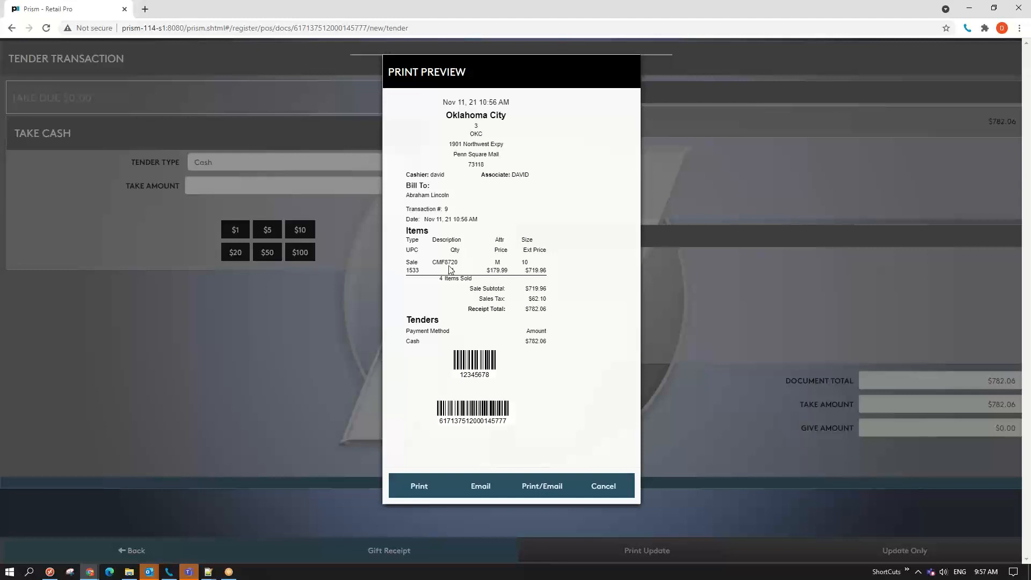
{"action": "mouse_move", "coordinate": [433, 262]}
{"action": "left_mouse_down"}
{"action": "mouse_move", "coordinate": [458, 266]}
{"action": "mouse_move", "coordinate": [435, 266]}
{"action": "left_mouse_up"}
{"action": "left_click", "coordinate": [450, 270]}
{"action": "left_click", "coordinate": [455, 266]}
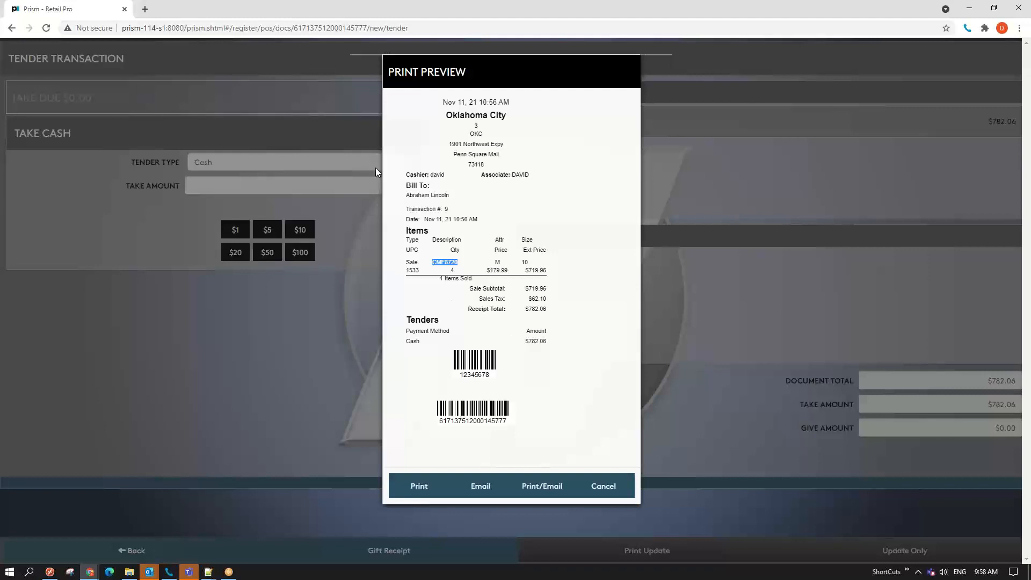
- Cancel the receipt preview without printing to get a fresh, empty sales transaction
{"action": "left_click", "coordinate": [421, 190]}
{"action": "mouse_move", "coordinate": [420, 191]}
{"action": "left_mouse_down"}
{"action": "mouse_move", "coordinate": [447, 195]}
{"action": "mouse_move", "coordinate": [410, 199]}
{"action": "left_mouse_up"}
{"action": "left_click", "coordinate": [612, 487]}
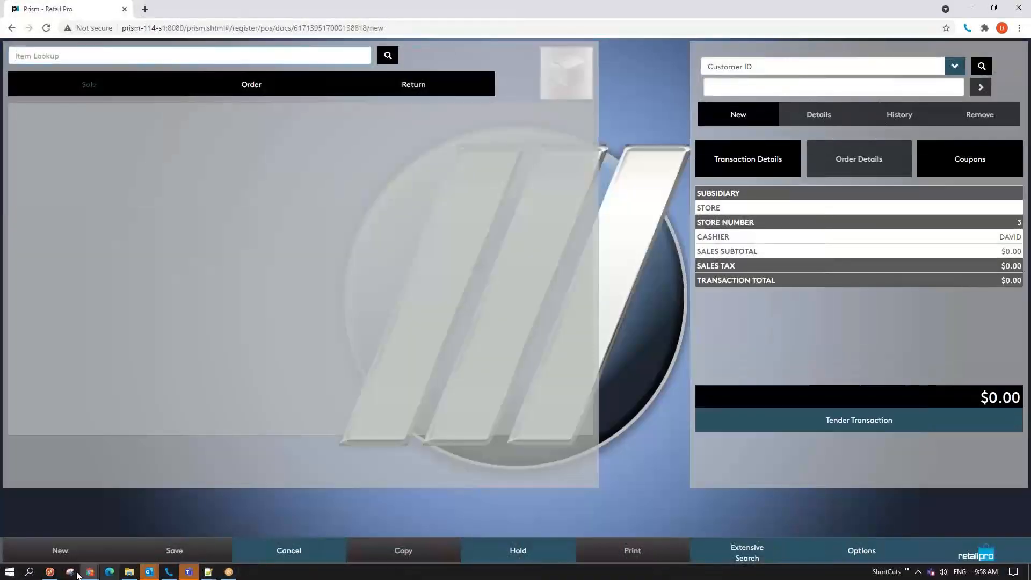
- Close A/R Customer Inquiry and launch Invoices from Order Entry > O/E Forms
{"action": "left_click", "coordinate": [51, 573]}
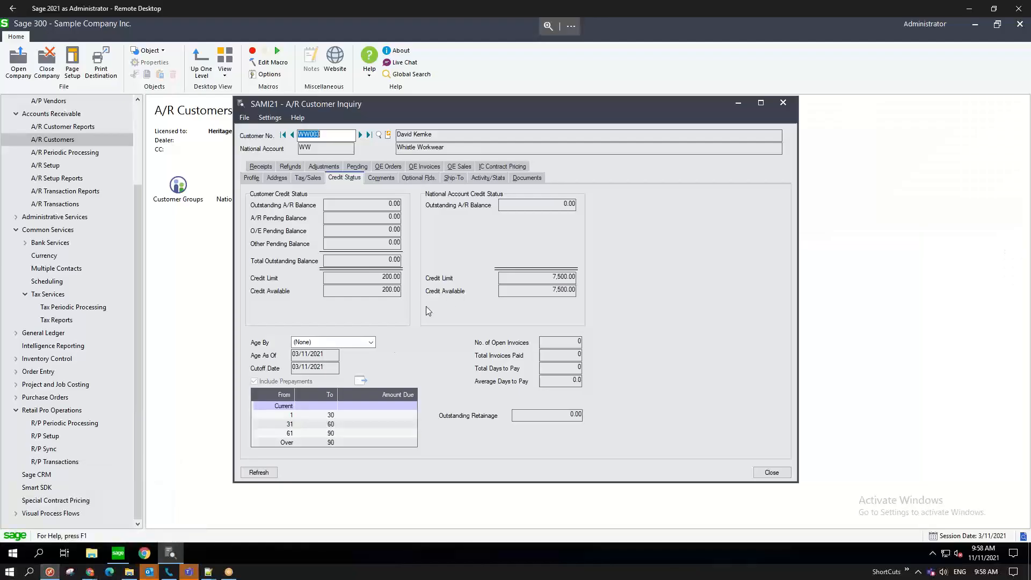
{"action": "left_click", "coordinate": [784, 103]}
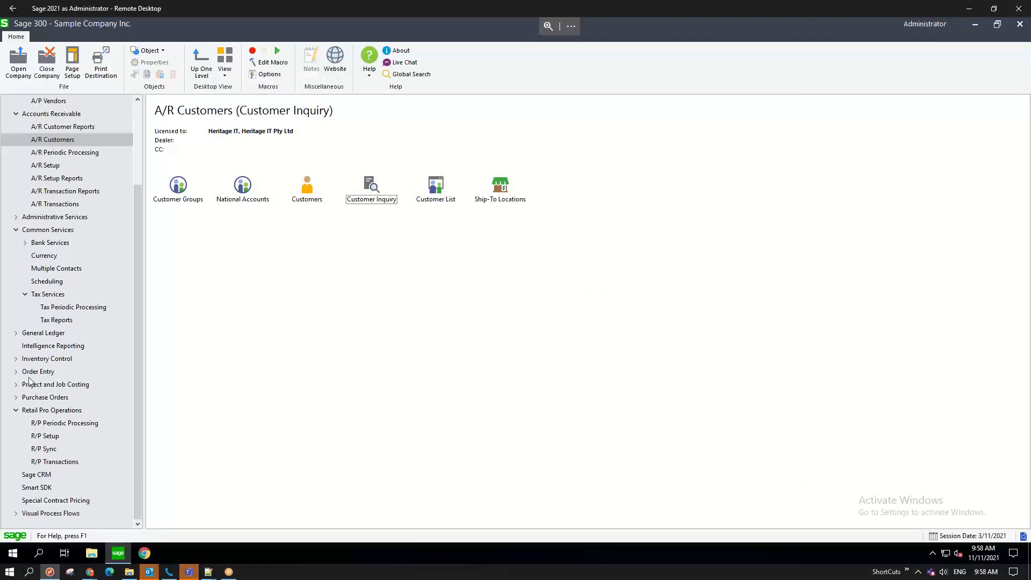
{"action": "left_click", "coordinate": [16, 372]}
{"action": "left_click", "coordinate": [46, 385]}
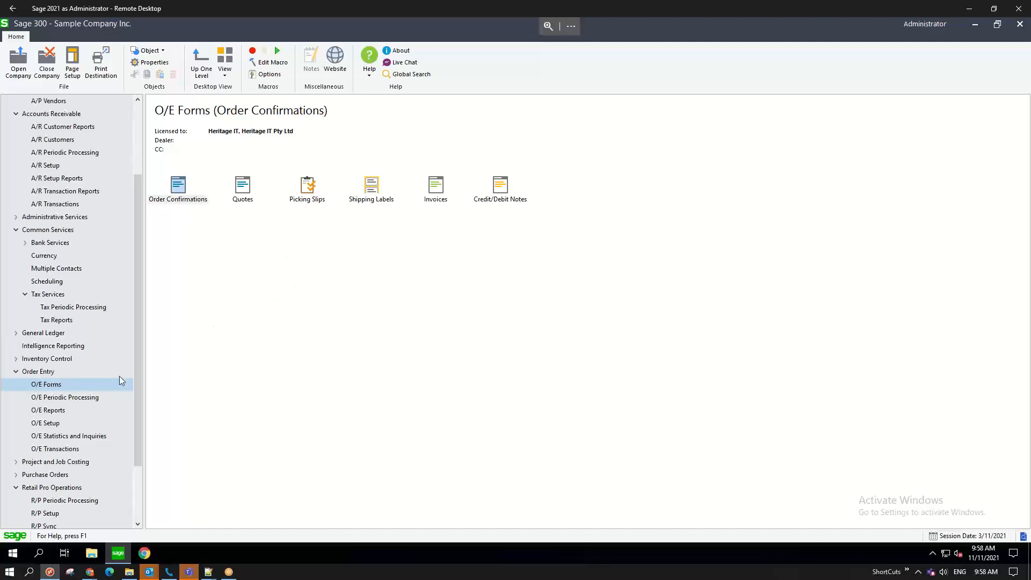
{"action": "left_click", "coordinate": [436, 191]}
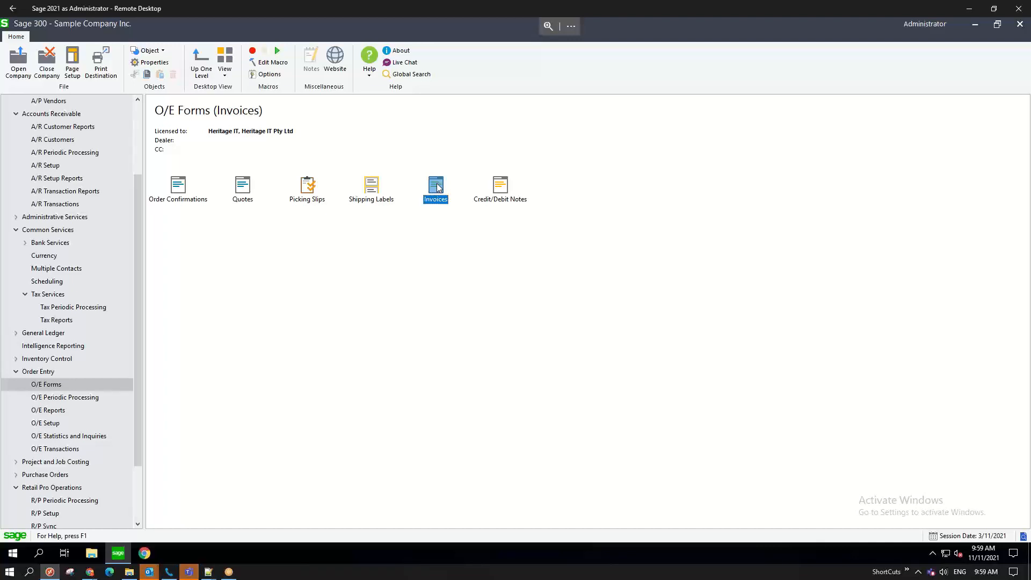
{"action": "double_click", "coordinate": [438, 187]}
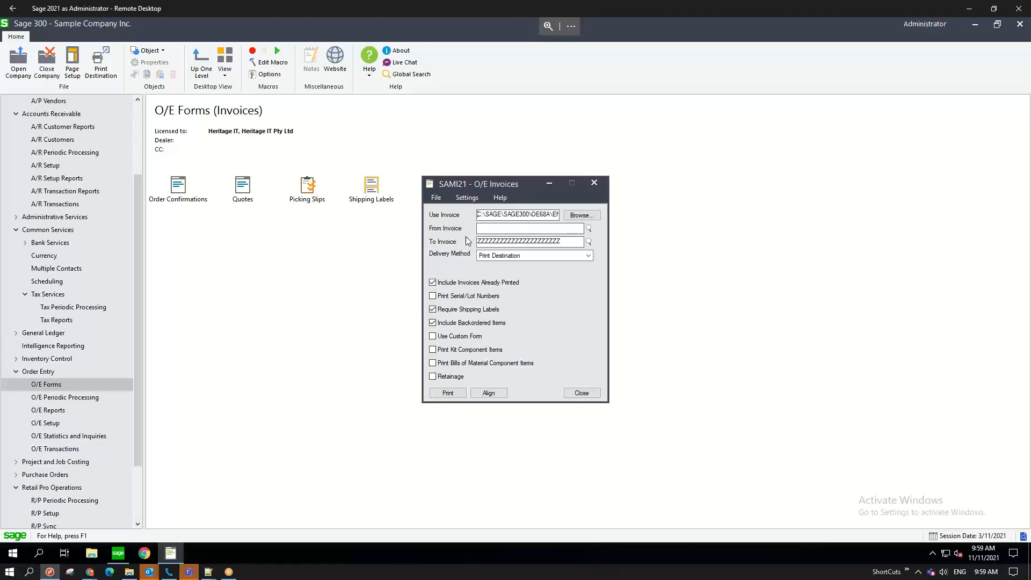
- Move the O/E Invoices dialog and uncheck Include Invoices Already Printed
{"action": "left_click_drag", "start_coordinate": [530, 184], "coordinate": [488, 149]}
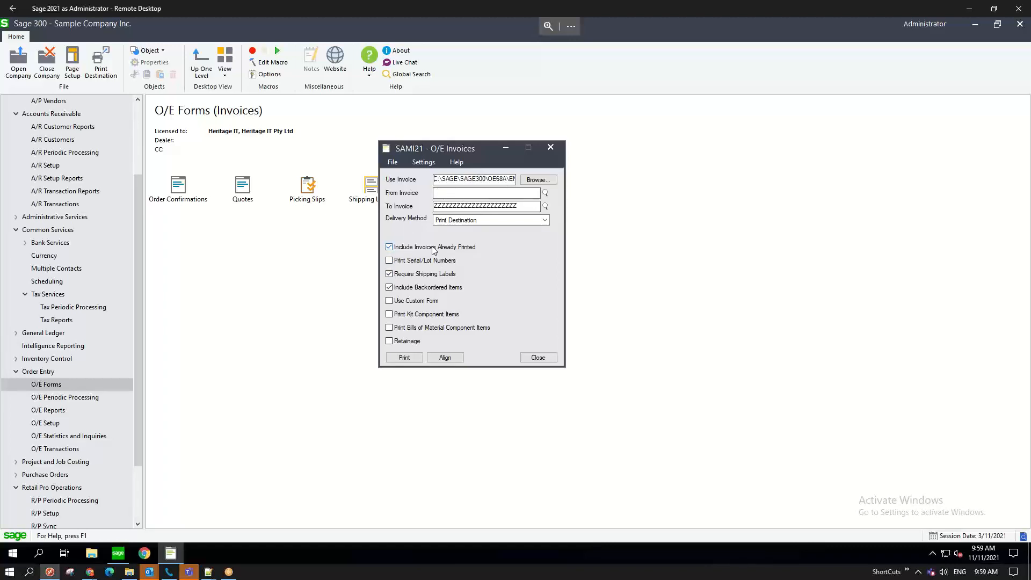
{"action": "left_click", "coordinate": [390, 246]}
- Open the From Invoice finder and enlarge it to show more invoice rows
{"action": "left_click", "coordinate": [545, 192]}
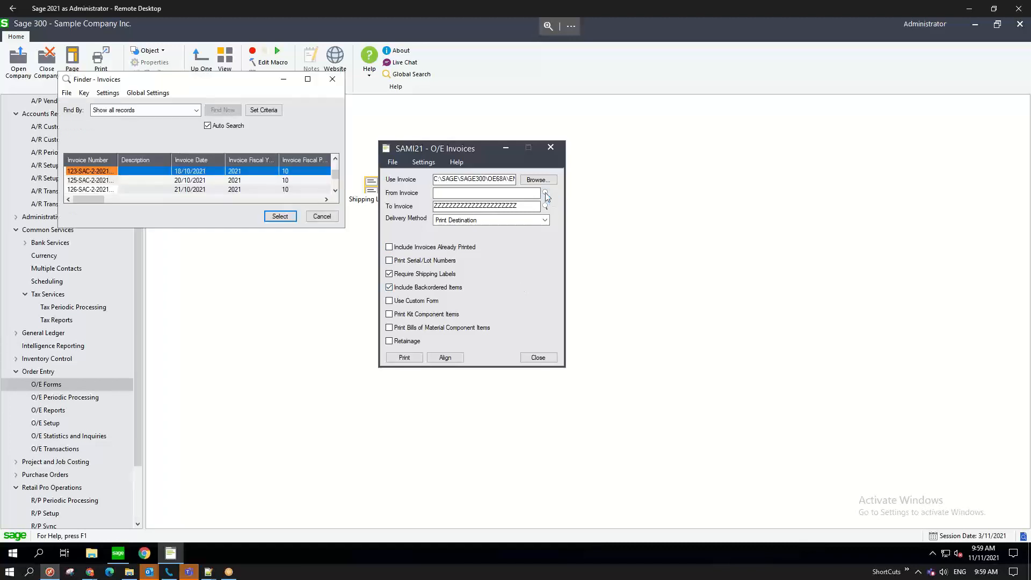
{"action": "key", "text": "Down"}
{"action": "key", "text": "Down"}
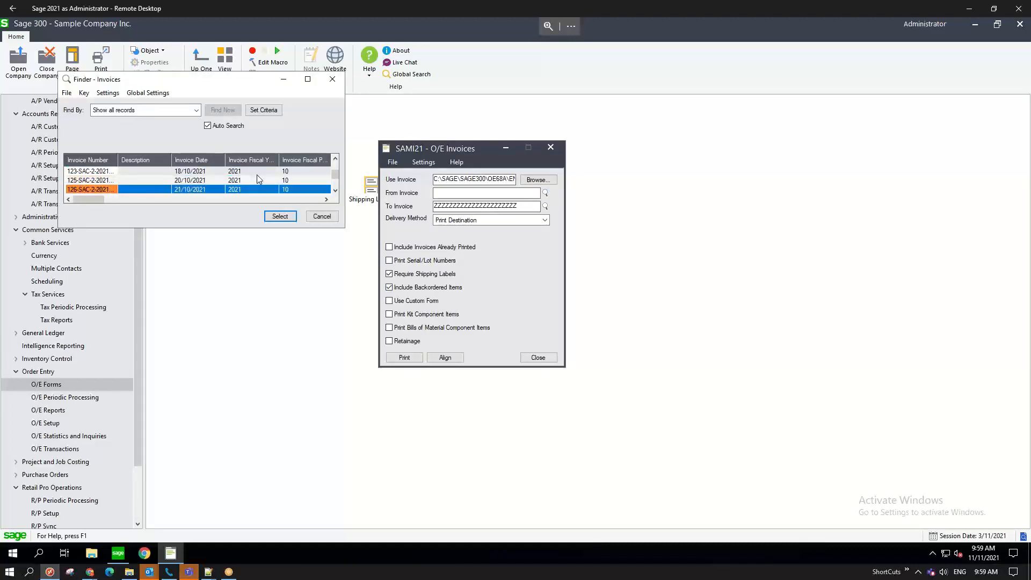
{"action": "scroll", "coordinate": [256, 179], "scroll_direction": "down", "scroll_amount": 10}
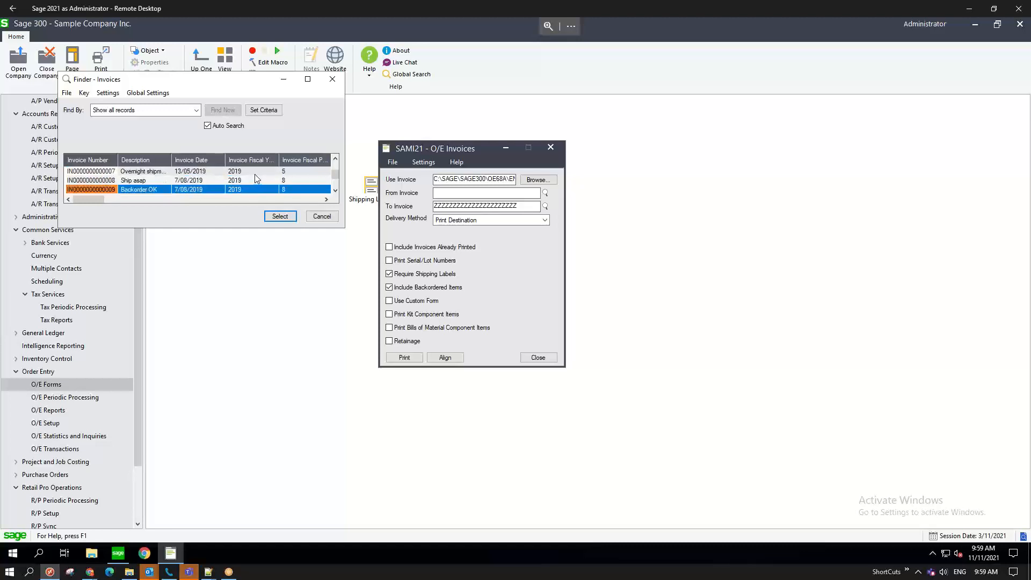
{"action": "scroll", "coordinate": [255, 179], "scroll_direction": "up", "scroll_amount": 4}
{"action": "scroll", "coordinate": [256, 178], "scroll_direction": "up", "scroll_amount": 5}
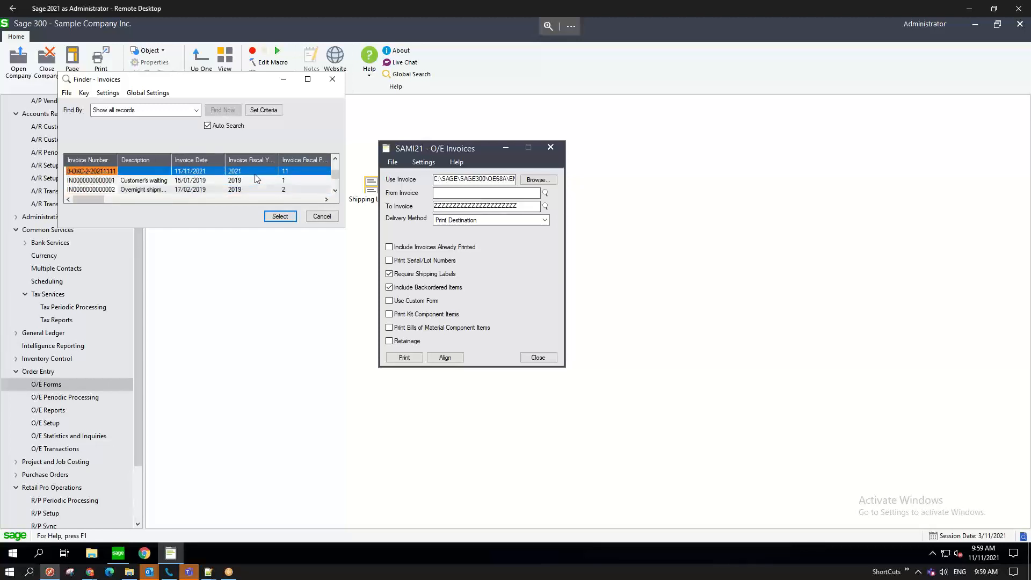
{"action": "scroll", "coordinate": [159, 172], "scroll_direction": "up", "scroll_amount": 1}
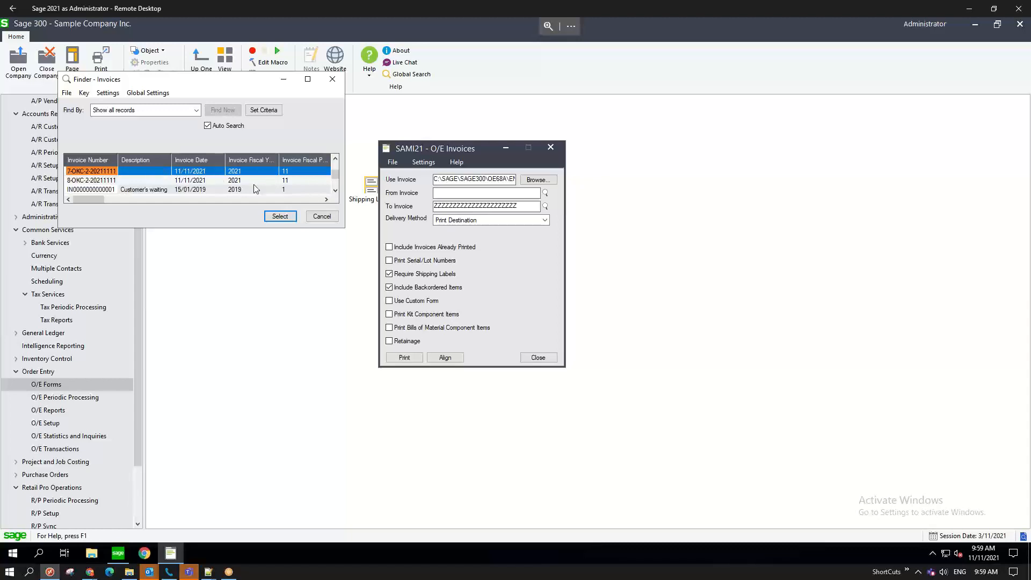
{"action": "left_click_drag", "start_coordinate": [215, 231], "coordinate": [210, 401]}
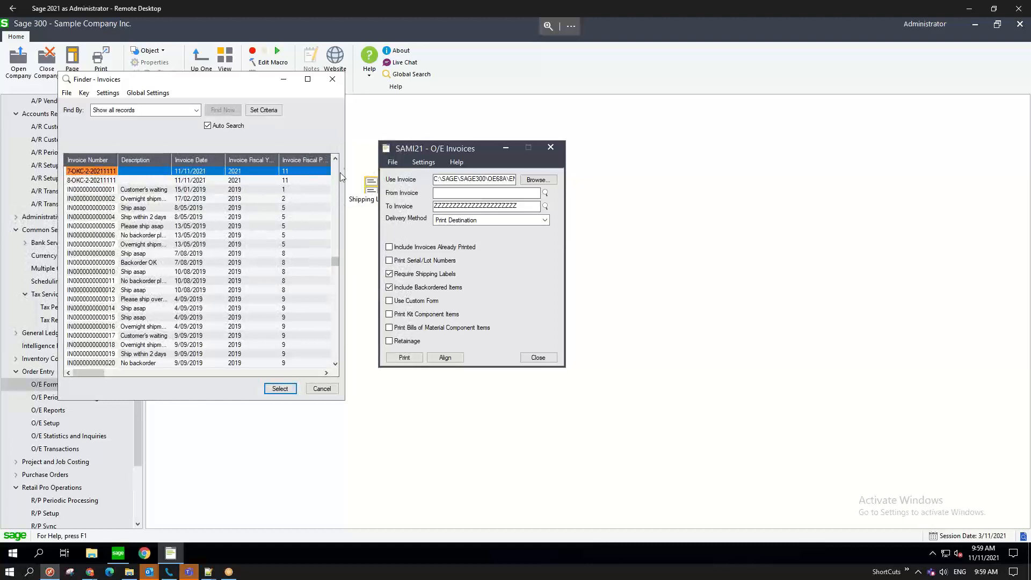
{"action": "left_click", "coordinate": [337, 159]}
{"action": "left_click", "coordinate": [337, 159]}
{"action": "left_click", "coordinate": [337, 159]}
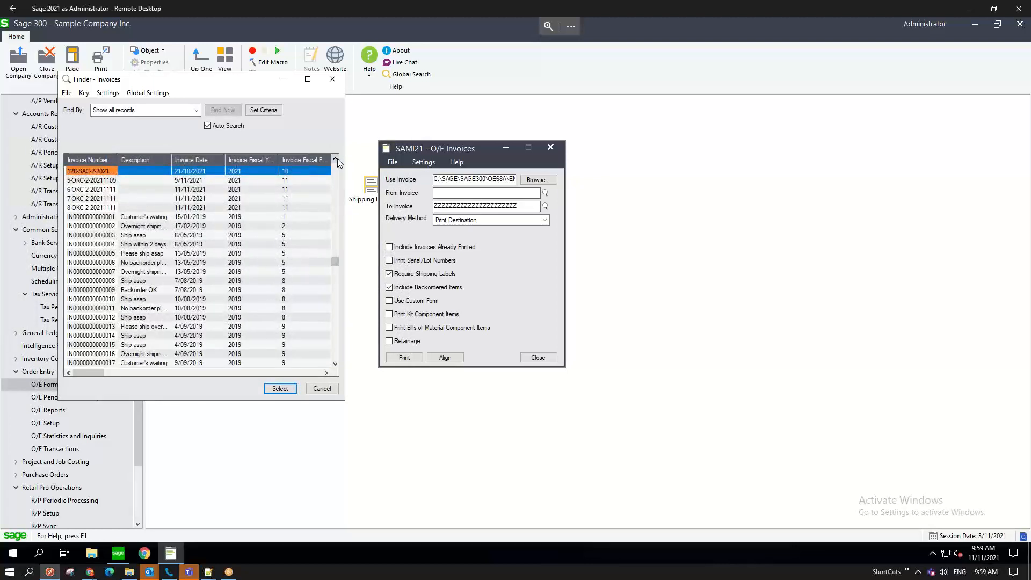
{"action": "left_click", "coordinate": [337, 159]}
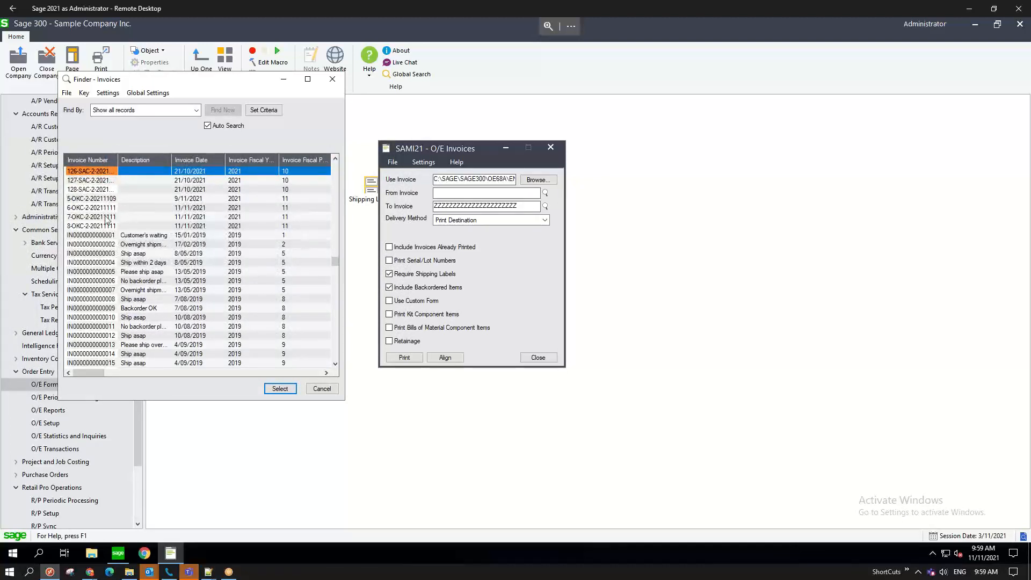
- Widen the finder and select 6-OKC-2-20211111 as the starting invoice
{"action": "left_click", "coordinate": [92, 209]}
{"action": "left_click", "coordinate": [92, 226]}
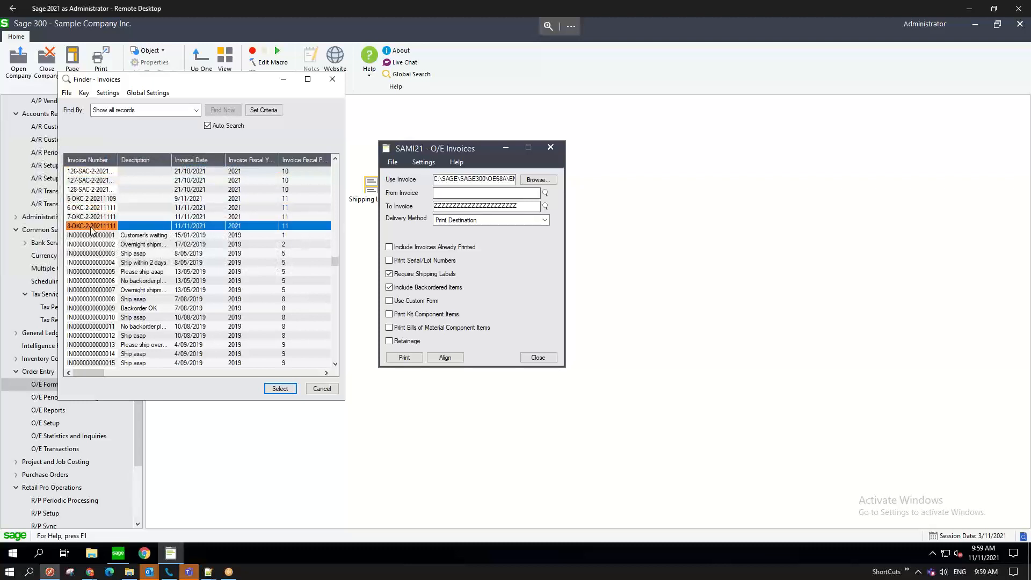
{"action": "left_click", "coordinate": [94, 210]}
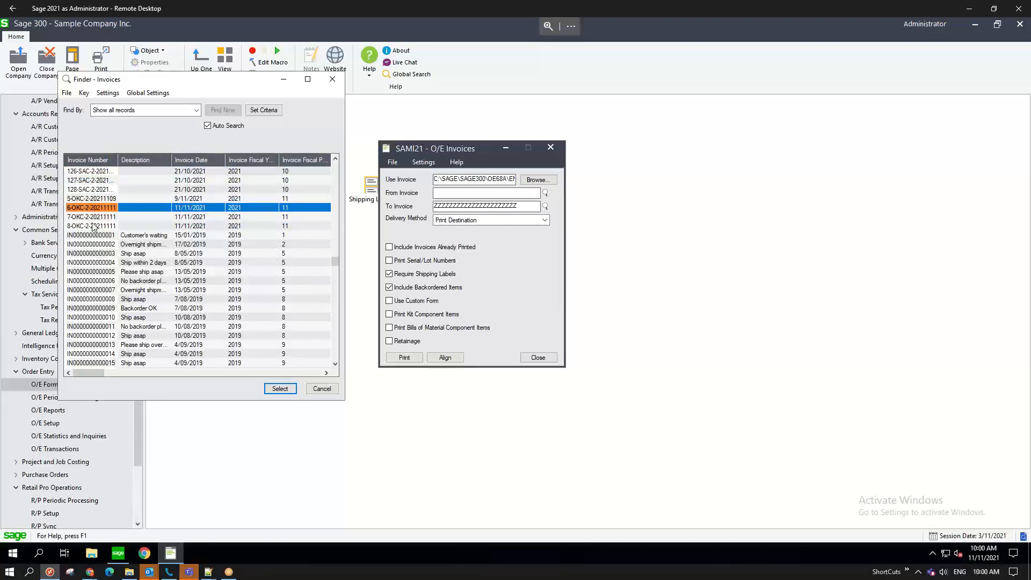
{"action": "left_click", "coordinate": [93, 226]}
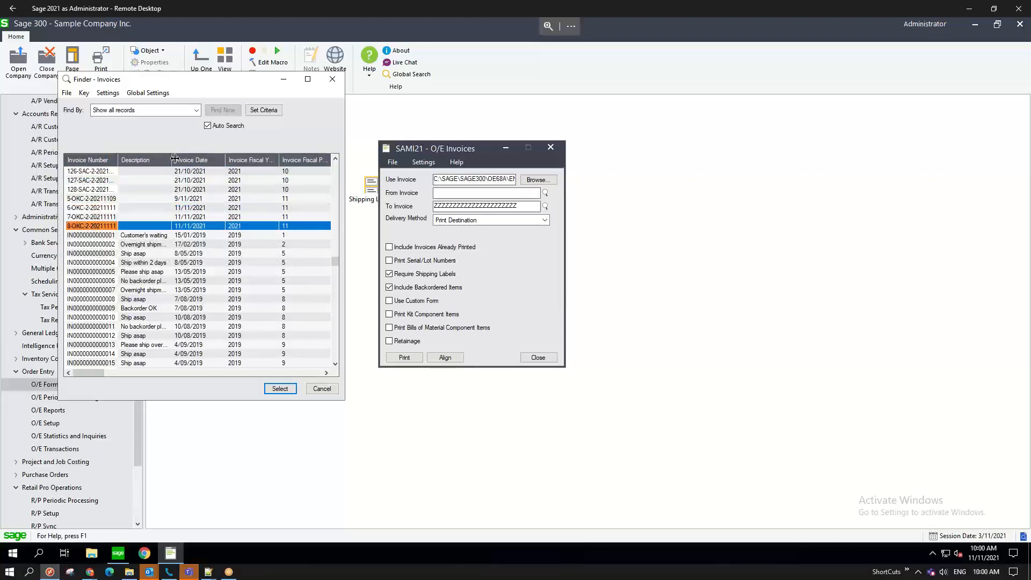
{"action": "left_click_drag", "start_coordinate": [346, 161], "coordinate": [440, 169]}
{"action": "left_click", "coordinate": [196, 109]}
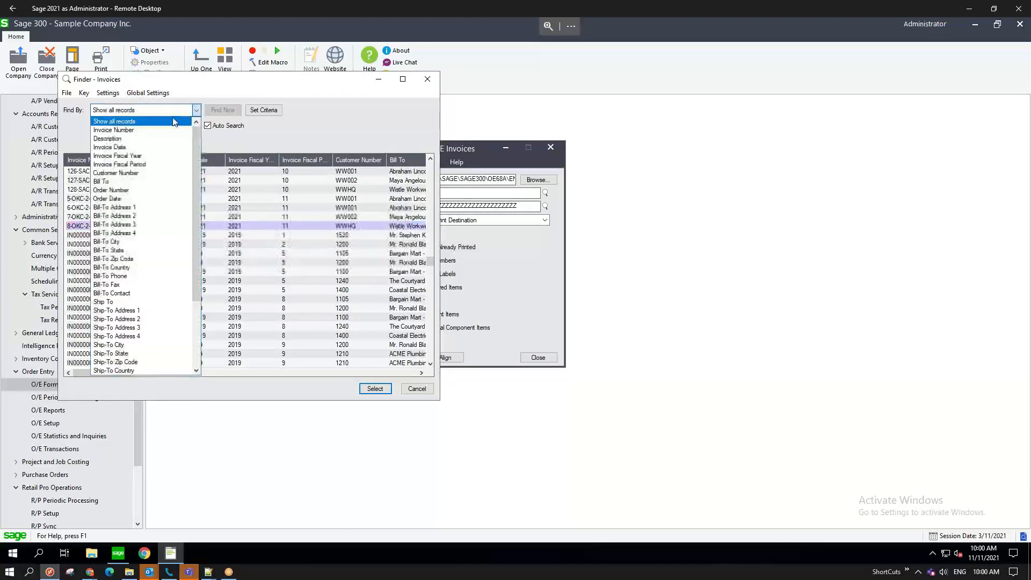
{"action": "left_click", "coordinate": [304, 131]}
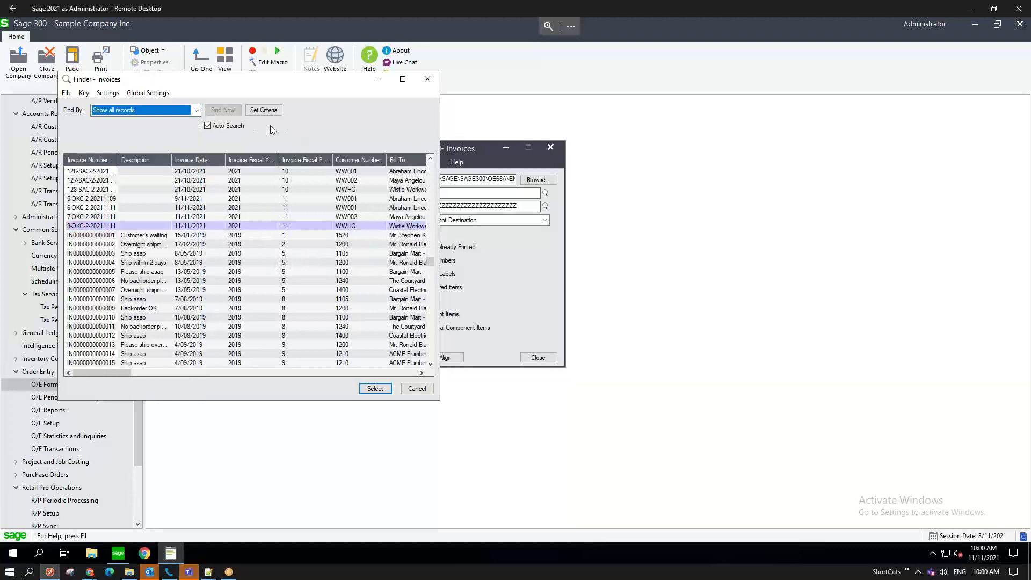
{"action": "left_click", "coordinate": [114, 95]}
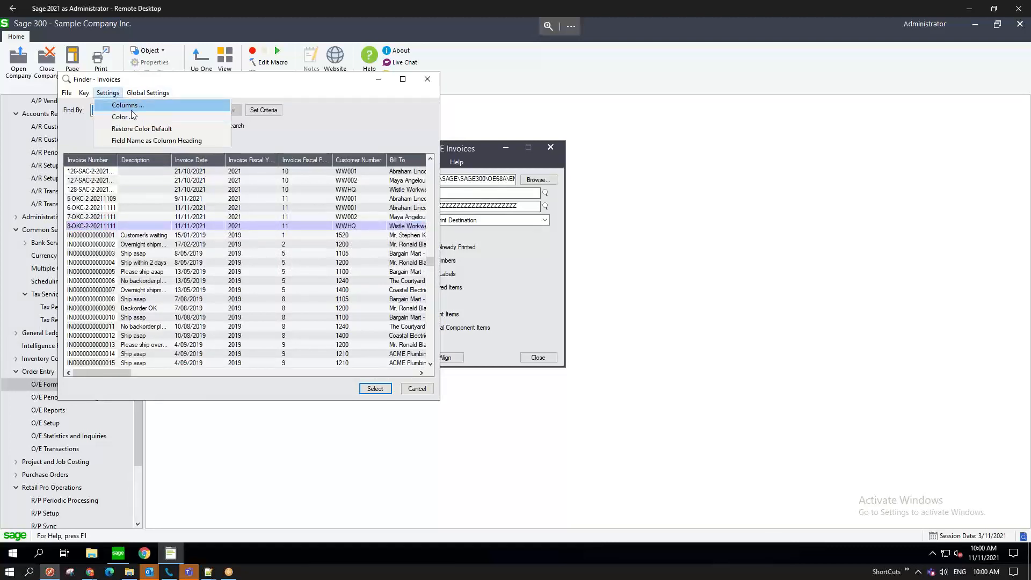
{"action": "left_click", "coordinate": [318, 131]}
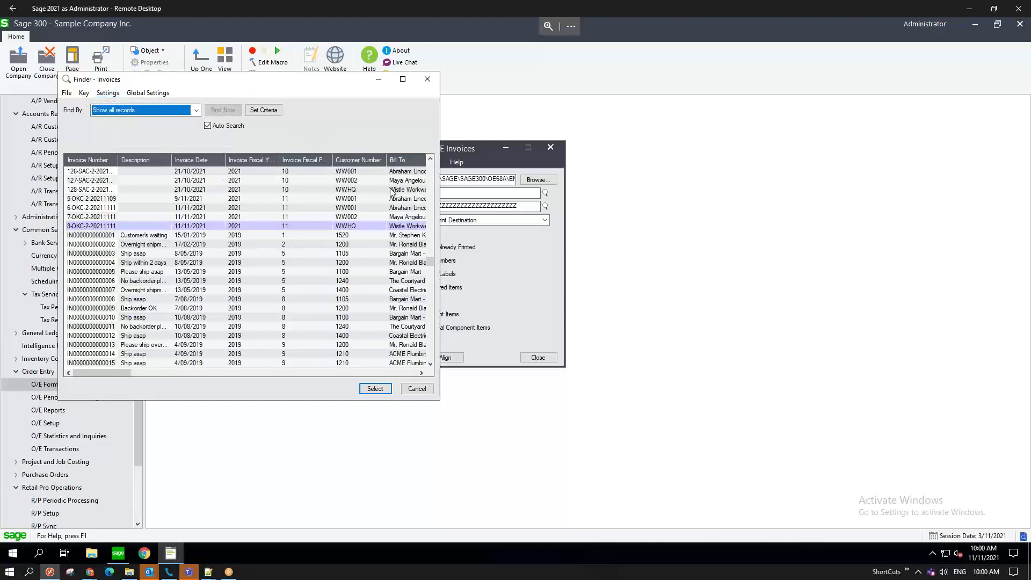
{"action": "left_click_drag", "start_coordinate": [440, 185], "coordinate": [868, 188]}
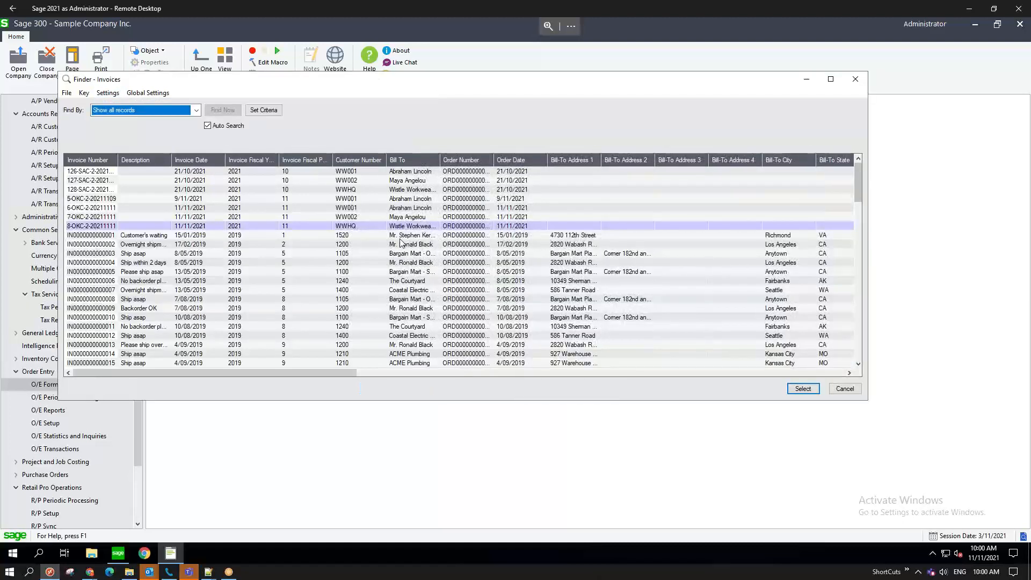
{"action": "left_click", "coordinate": [84, 208]}
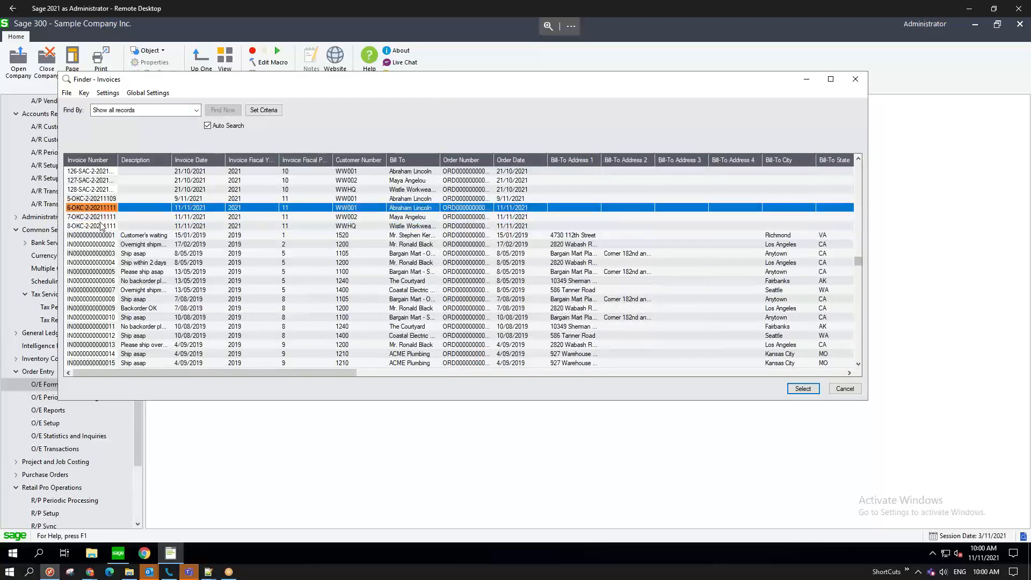
{"action": "left_click", "coordinate": [788, 388]}
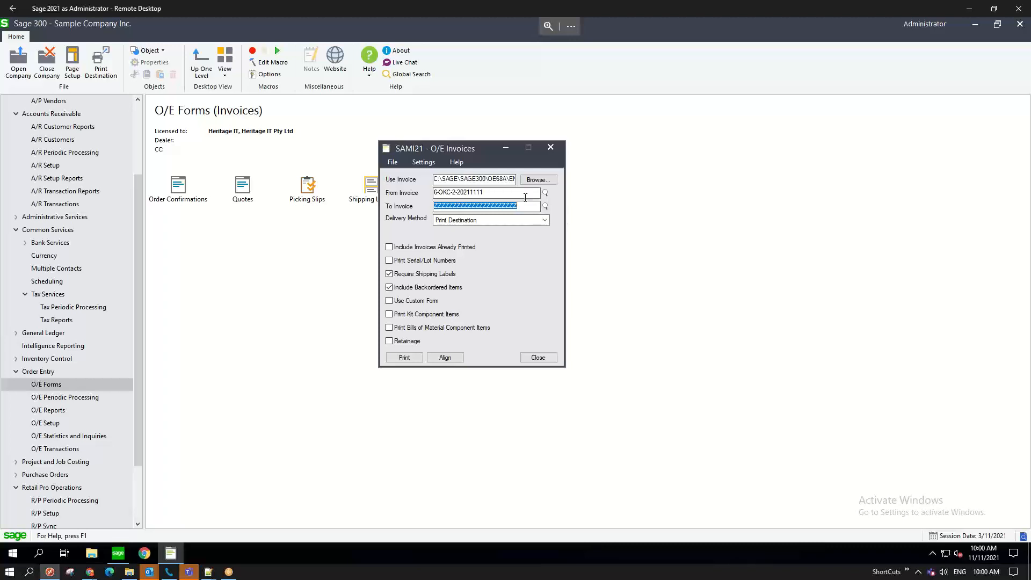
- Set the To Invoice to 8-OKC-2-20211111 and move the print dialog right
{"action": "left_click_drag", "start_coordinate": [490, 194], "coordinate": [414, 190]}
{"action": "key", "text": "ctrl+c"}
{"action": "left_click_drag", "start_coordinate": [522, 207], "coordinate": [428, 207]}
{"action": "key", "text": "ctrl+v"}
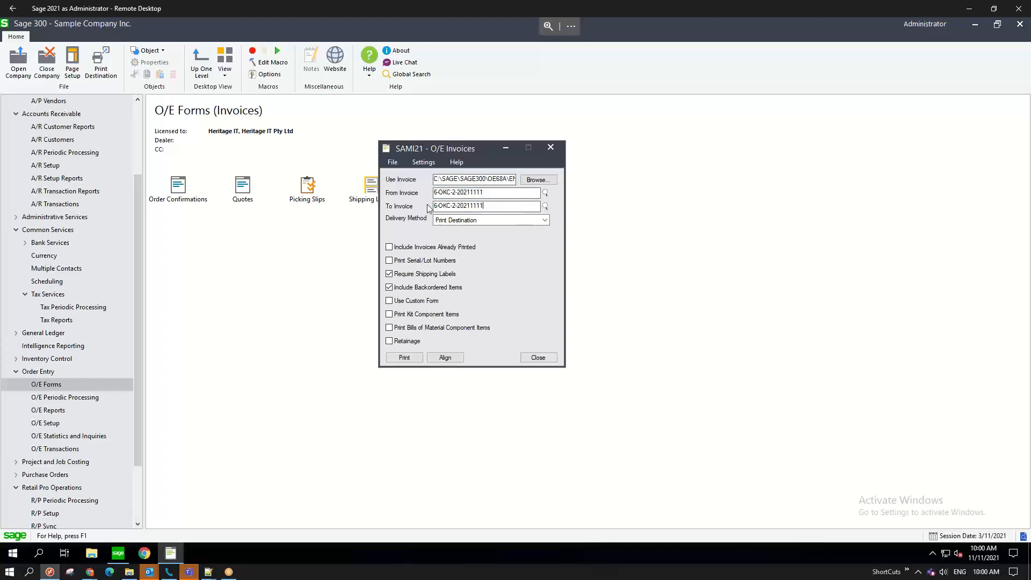
{"action": "left_click", "coordinate": [546, 206]}
{"action": "left_click", "coordinate": [103, 244]}
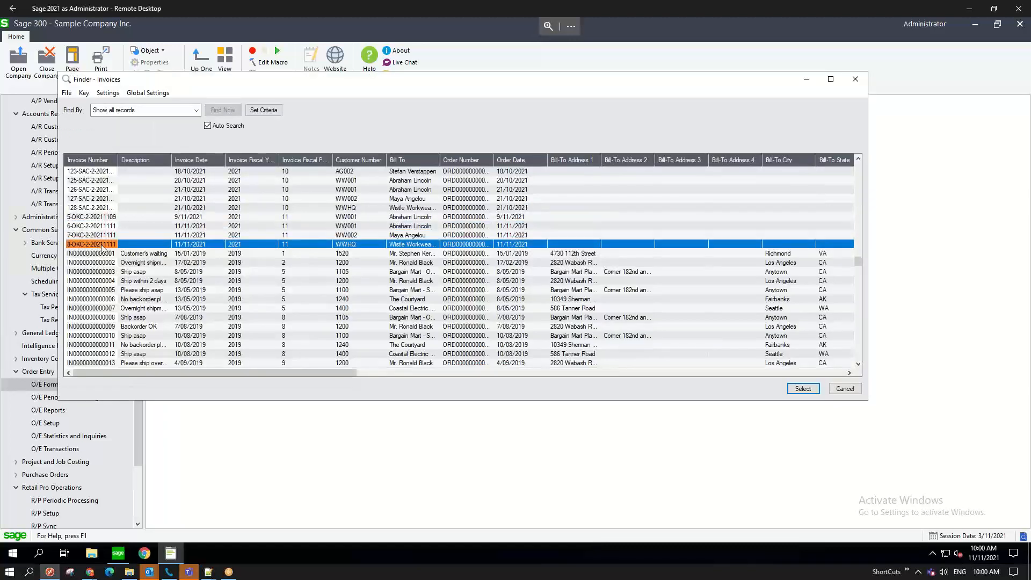
{"action": "left_click", "coordinate": [801, 392]}
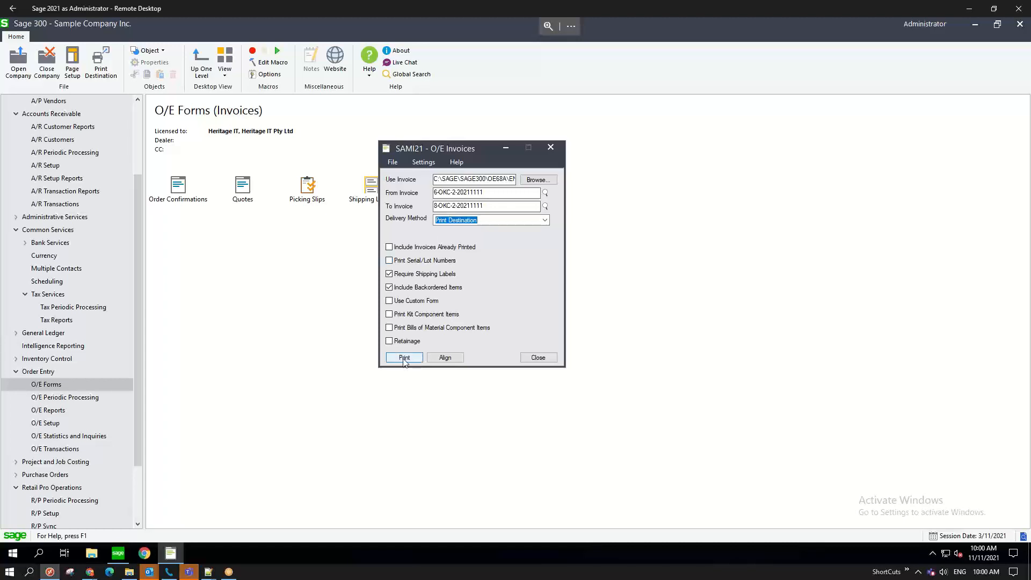
{"action": "left_click_drag", "start_coordinate": [470, 152], "coordinate": [728, 171]}
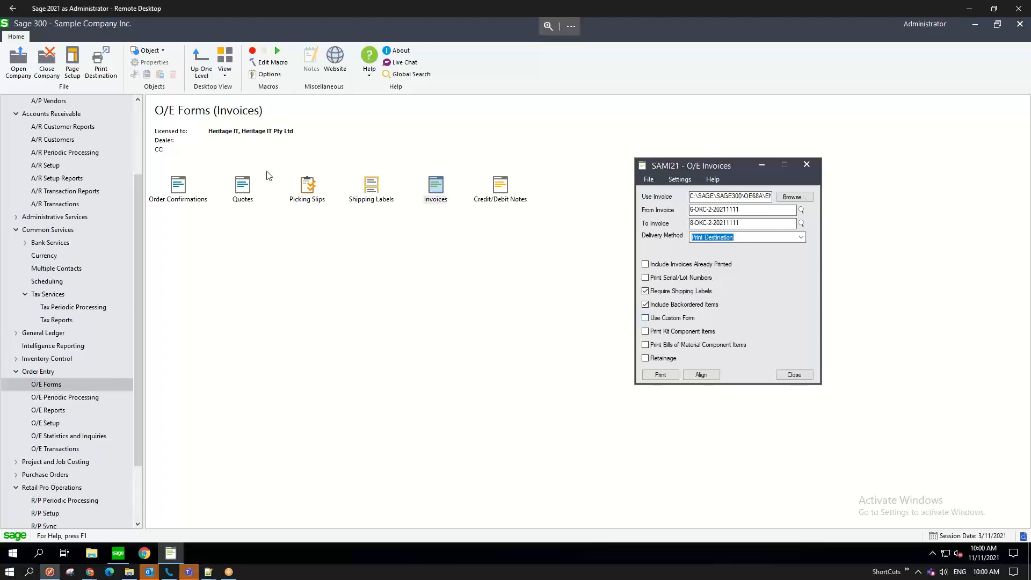
- Open A/R Customers and load the Whistle Workwear HQ record by its customer number
{"action": "left_click", "coordinate": [49, 140]}
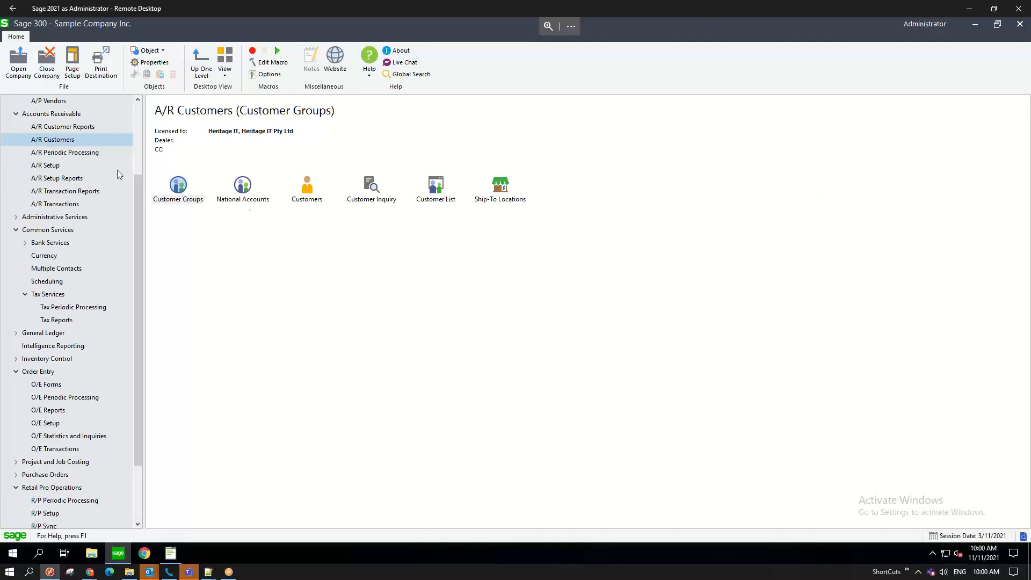
{"action": "left_click", "coordinate": [310, 198]}
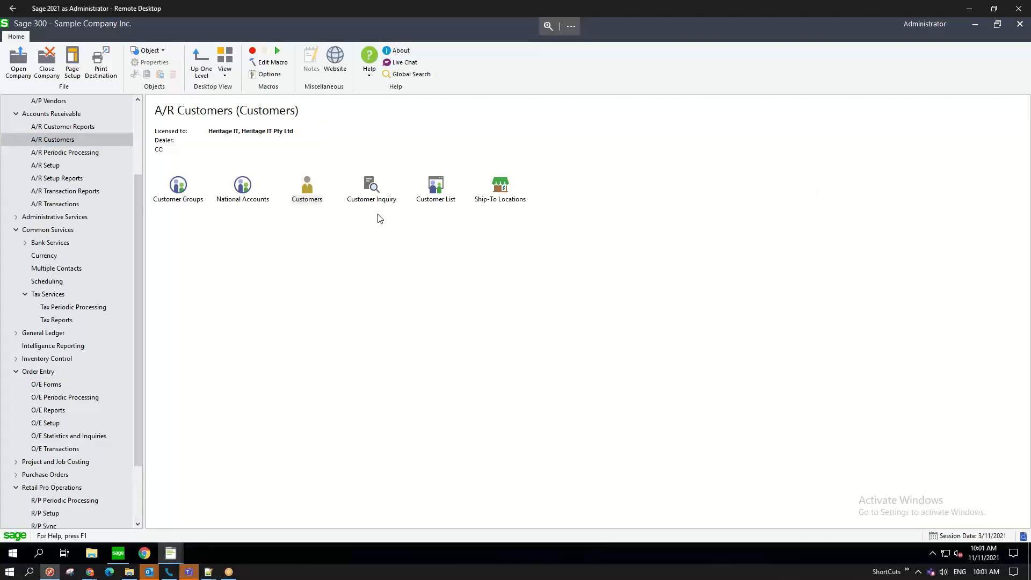
{"action": "type", "text": "WW"}
{"action": "key", "text": "Tab"}
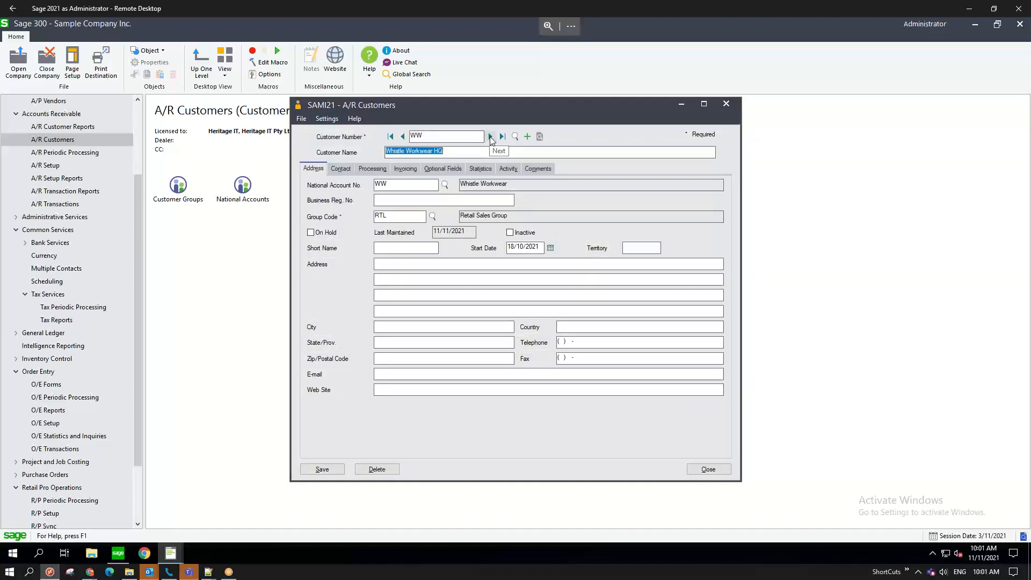
- Browse the customer's Contact and Address tabs, then view the Processing tab
{"action": "left_click", "coordinate": [340, 168]}
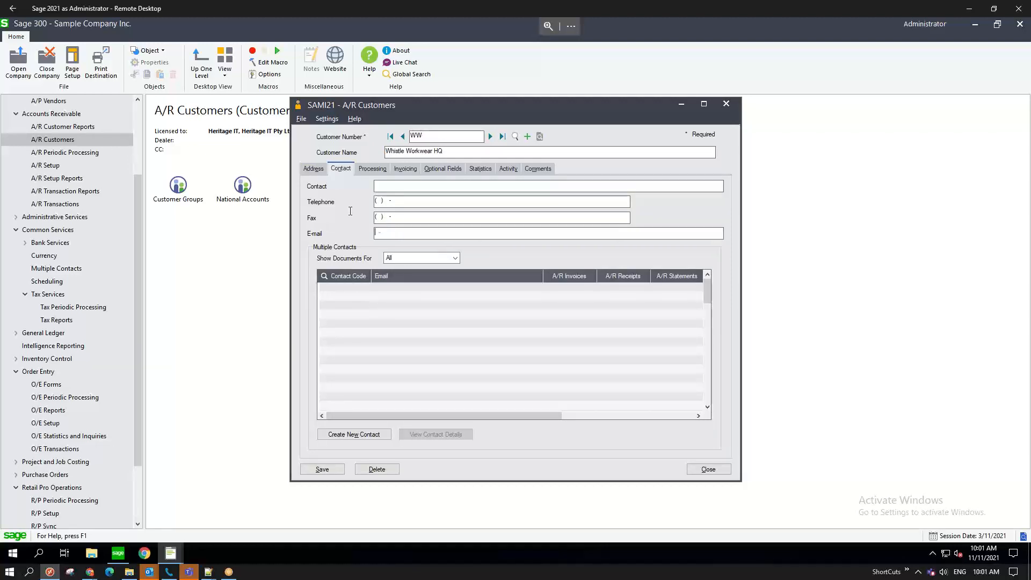
{"action": "left_click", "coordinate": [314, 169]}
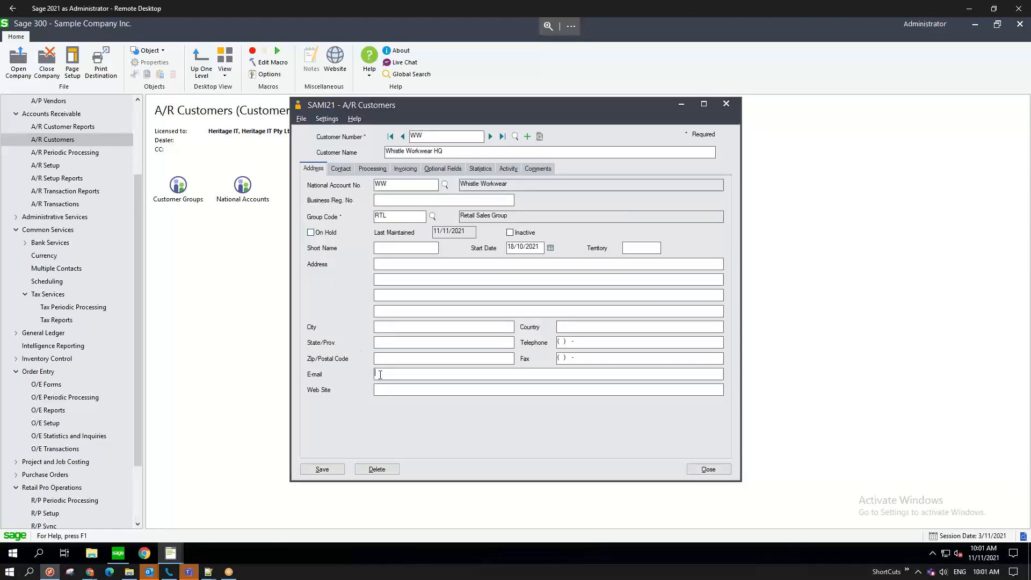
{"action": "left_click", "coordinate": [340, 168]}
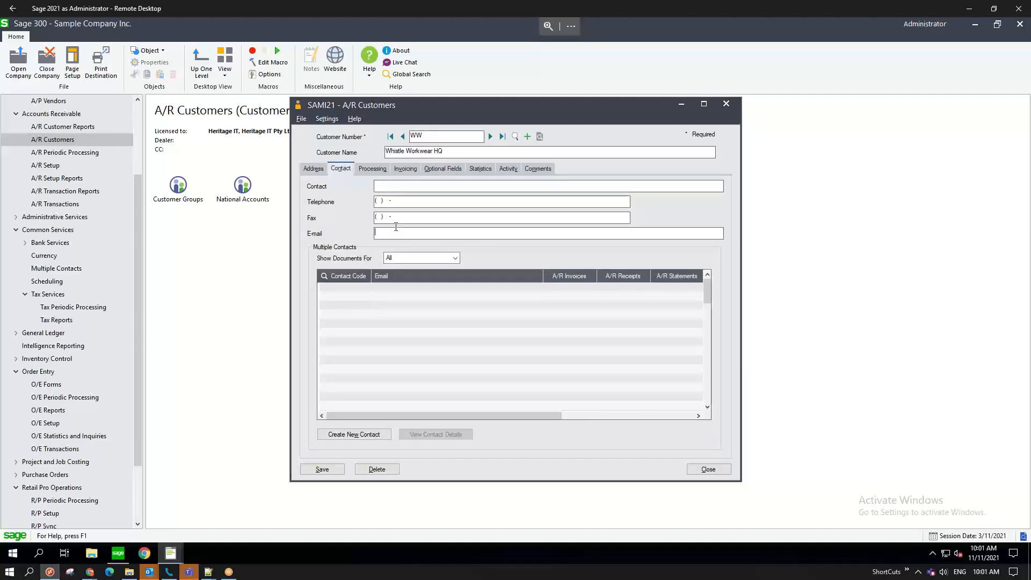
{"action": "left_click", "coordinate": [383, 170]}
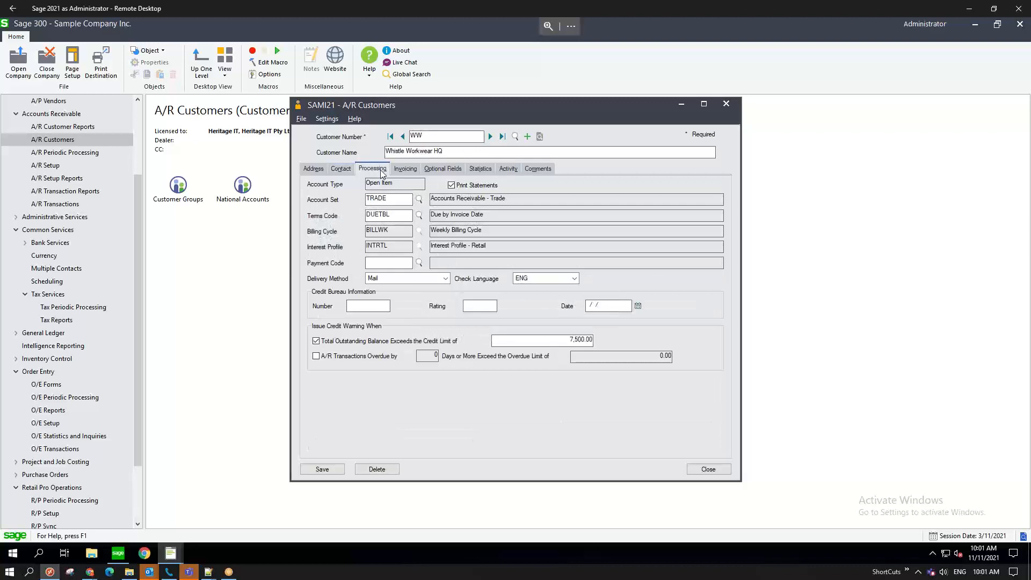
- Check the Delivery Method options, leave Mail unchanged, and return to Contact
{"action": "left_click", "coordinate": [309, 278]}
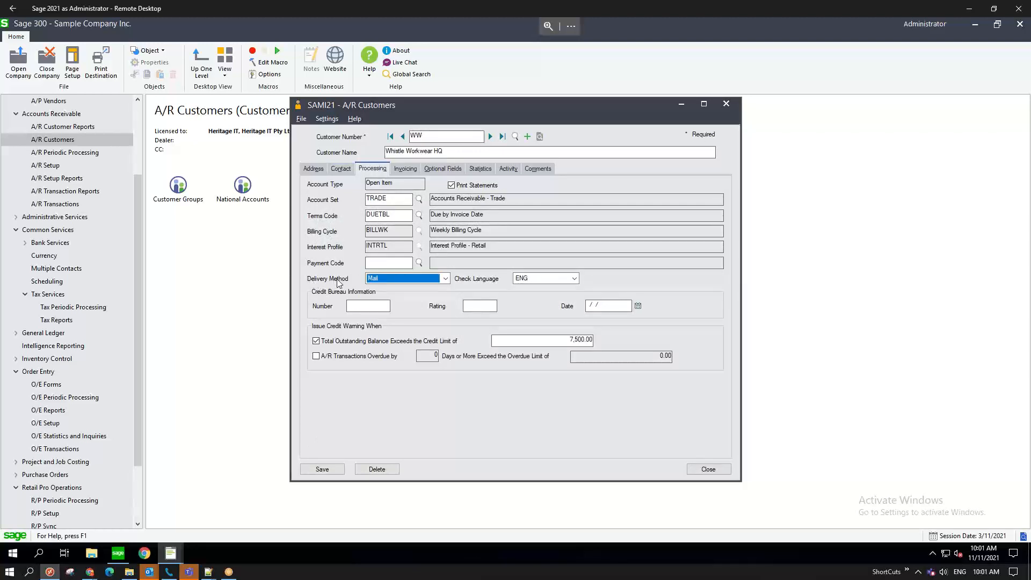
{"action": "left_click", "coordinate": [448, 279]}
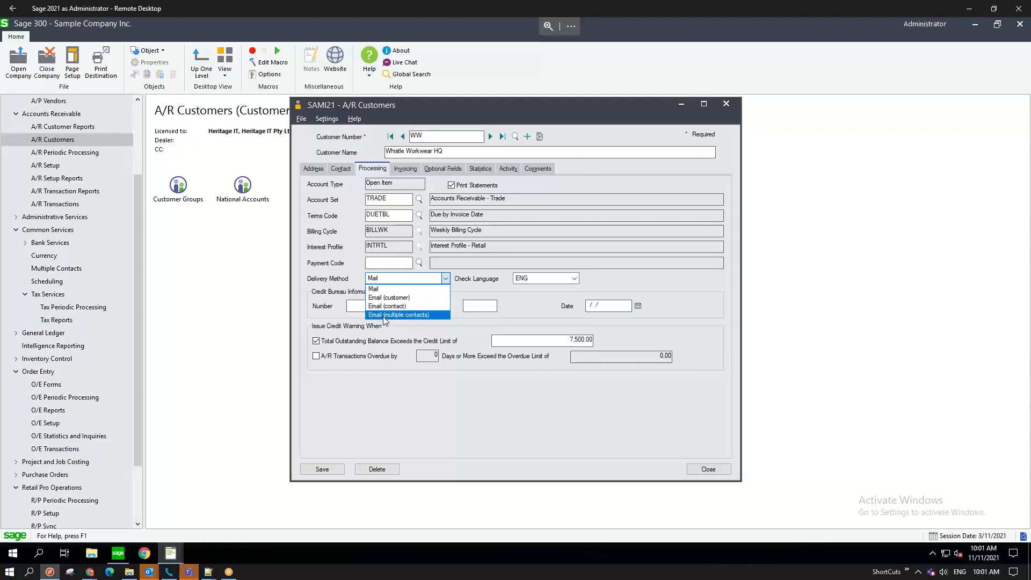
{"action": "left_click", "coordinate": [340, 168]}
{"action": "left_click", "coordinate": [340, 169]}
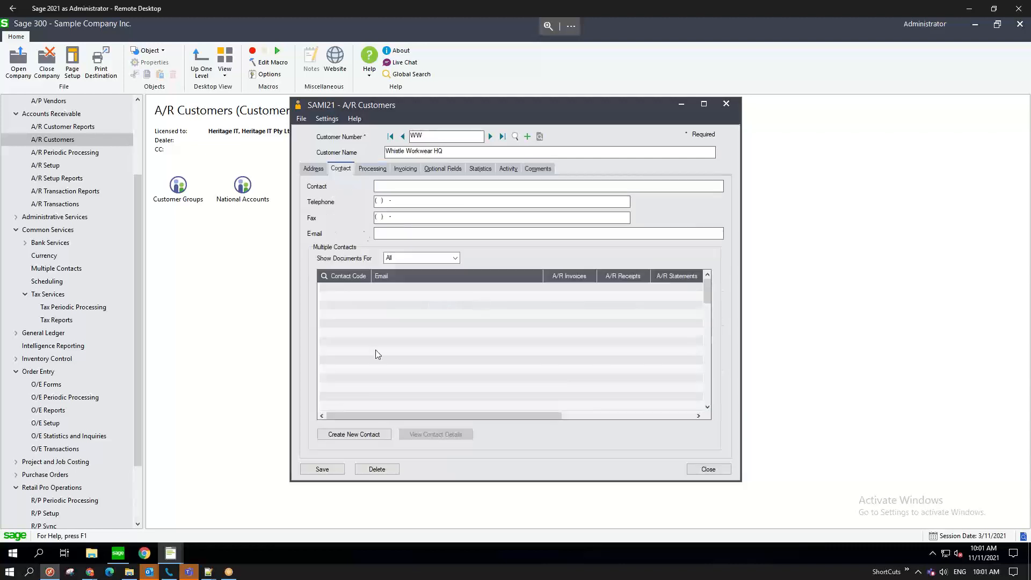
- Open and cancel a new contact, then list Delivery Method choices on Processing
{"action": "left_click", "coordinate": [353, 436]}
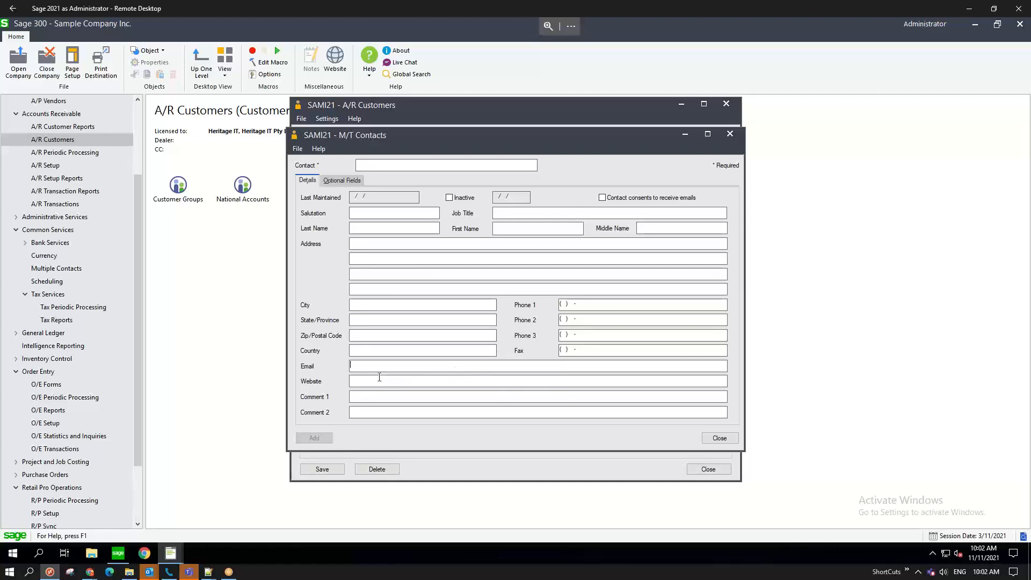
{"action": "left_click", "coordinate": [719, 438]}
{"action": "left_click", "coordinate": [369, 170]}
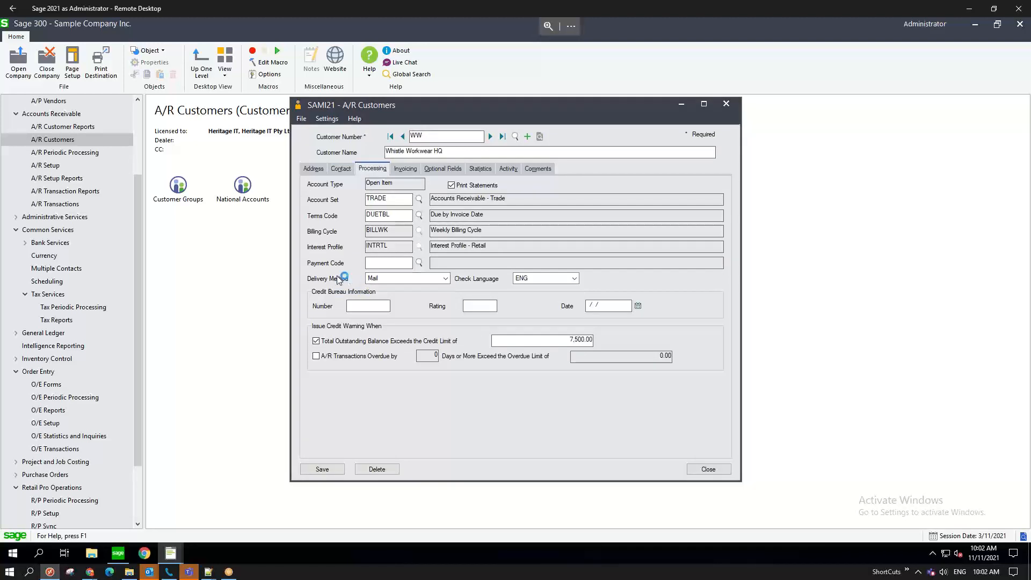
{"action": "left_click", "coordinate": [395, 279]}
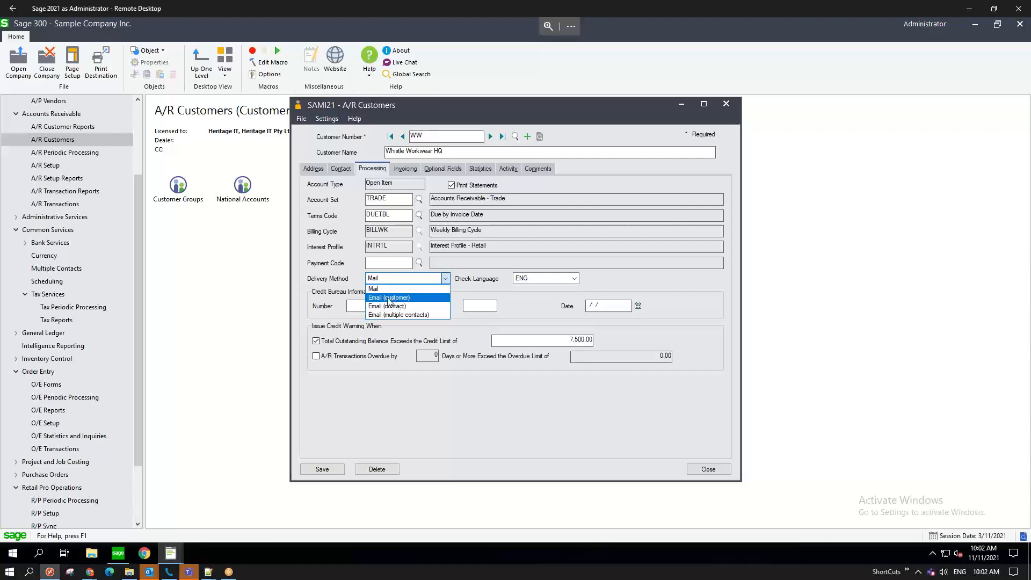
- Advance two customer records, set Delivery Method to Email (customer), and select the E-mail field
{"action": "left_click", "coordinate": [490, 137]}
{"action": "left_click", "coordinate": [489, 138]}
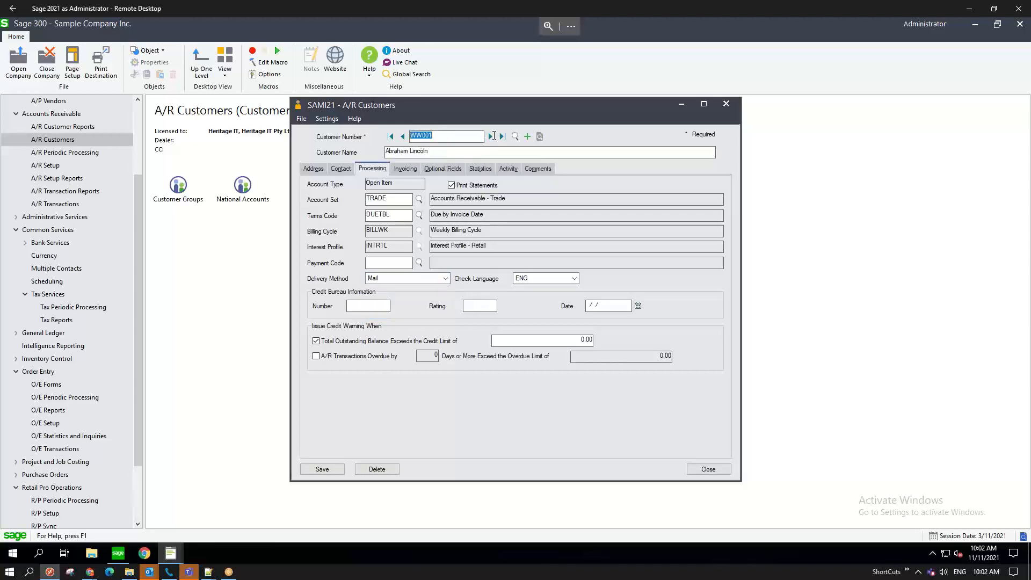
{"action": "left_click", "coordinate": [490, 137]}
{"action": "left_click", "coordinate": [385, 279]}
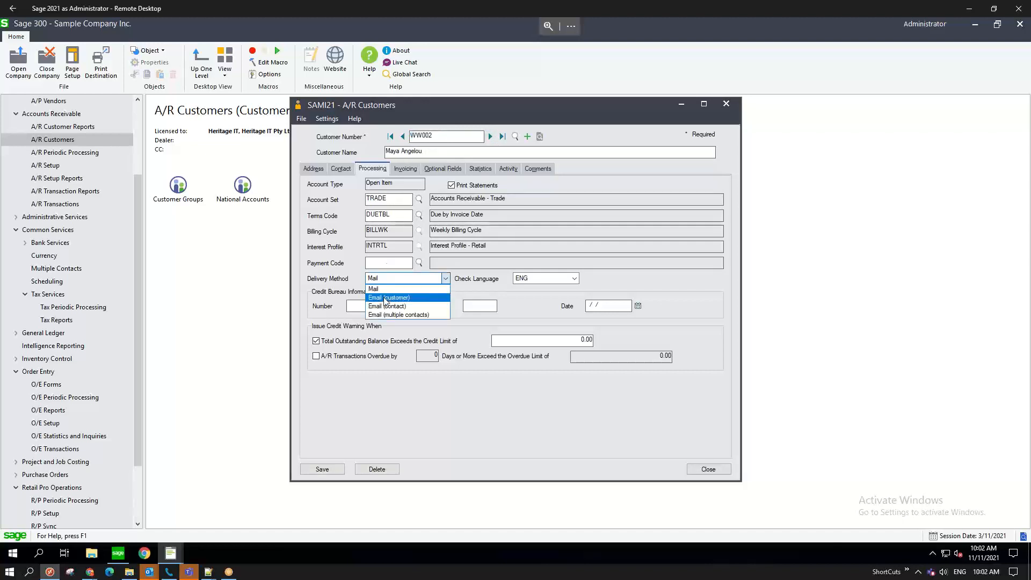
{"action": "left_click", "coordinate": [386, 298]}
{"action": "left_click", "coordinate": [314, 169]}
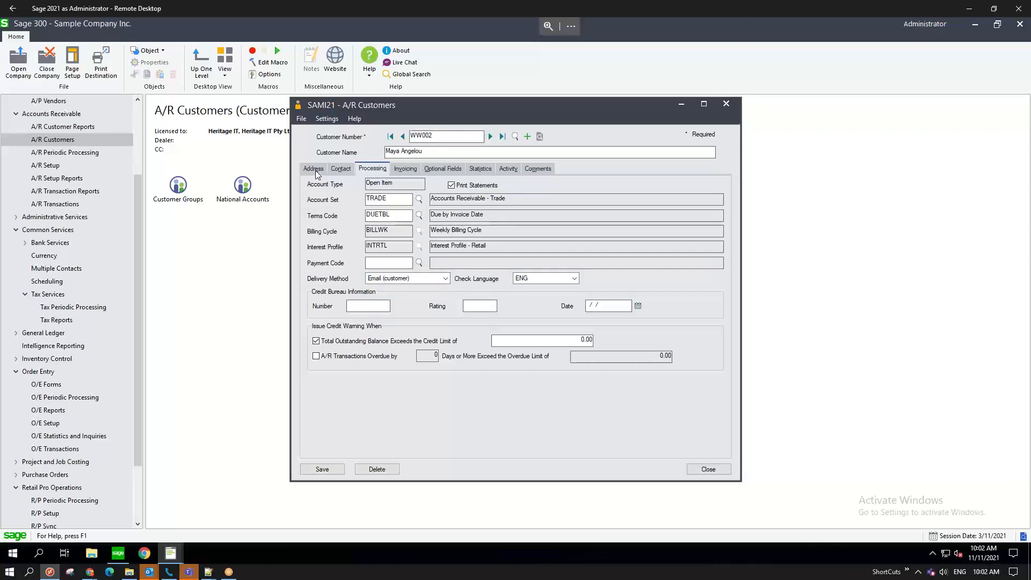
{"action": "left_click", "coordinate": [376, 376]}
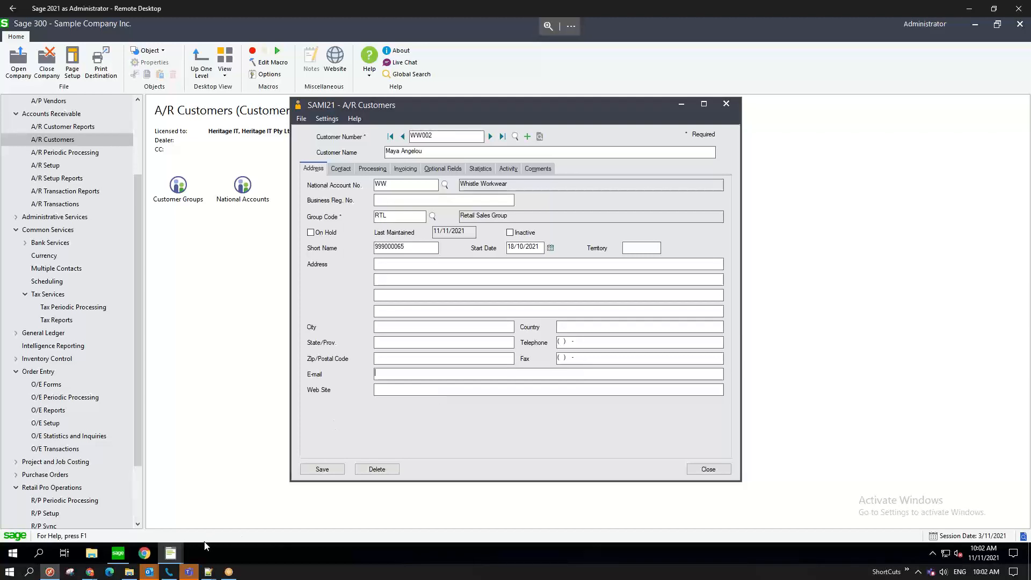
- Place O/E Invoices at the right, the customer form top-left, and list Delivery Method options
{"action": "mouse_move", "coordinate": [178, 553]}
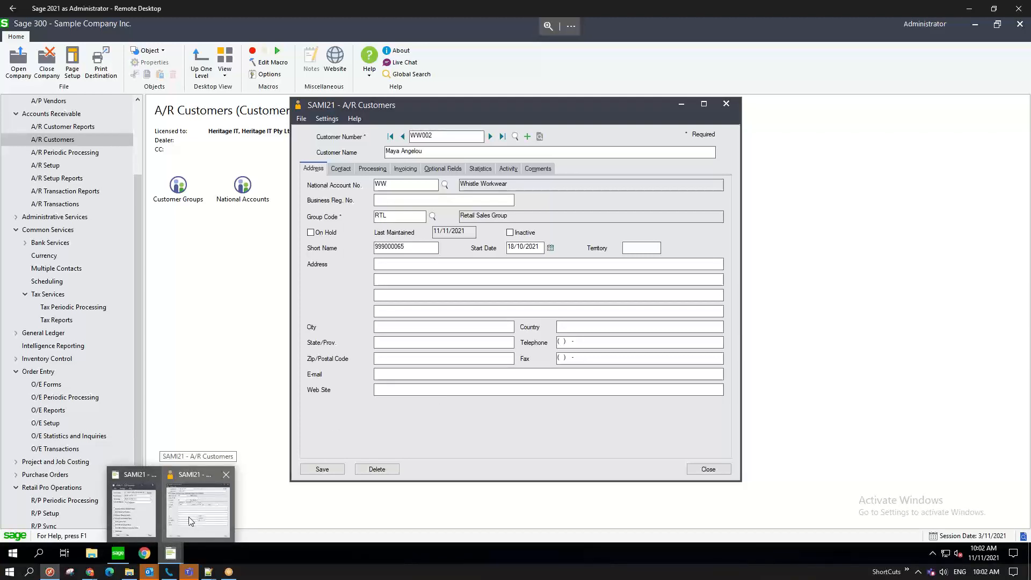
{"action": "left_click", "coordinate": [151, 513]}
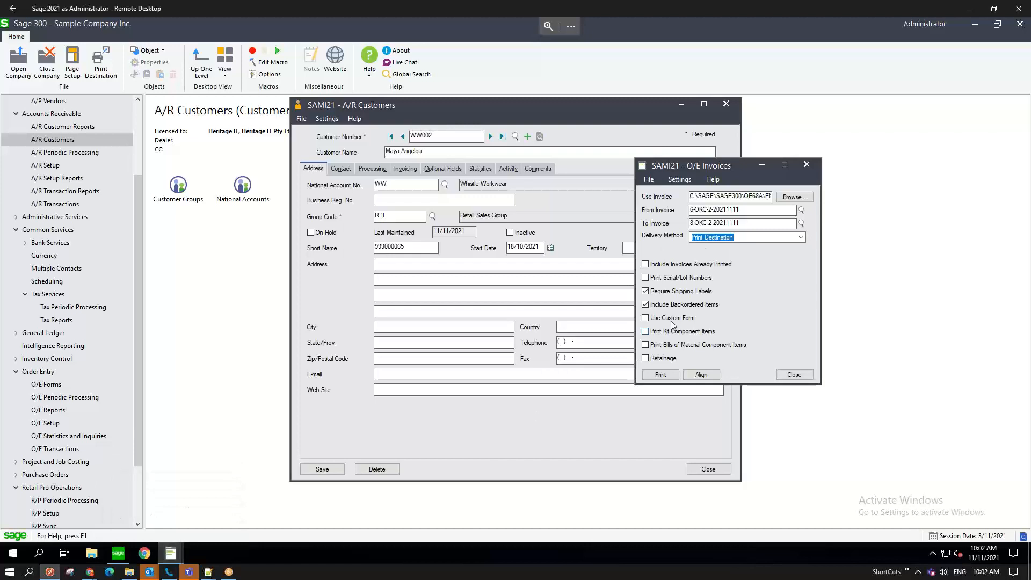
{"action": "left_click_drag", "start_coordinate": [721, 172], "coordinate": [674, 71]}
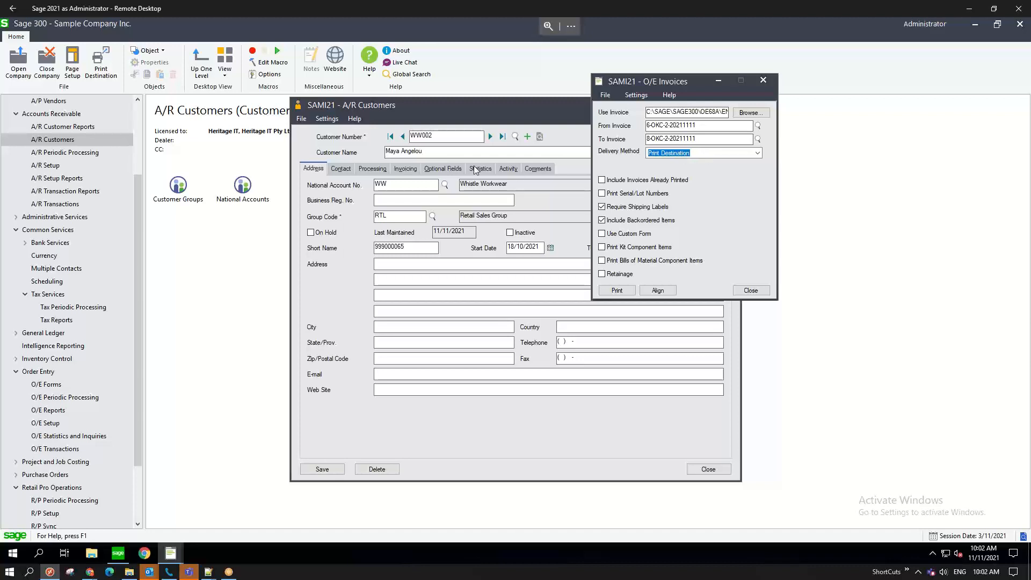
{"action": "left_click_drag", "start_coordinate": [714, 80], "coordinate": [833, 77]}
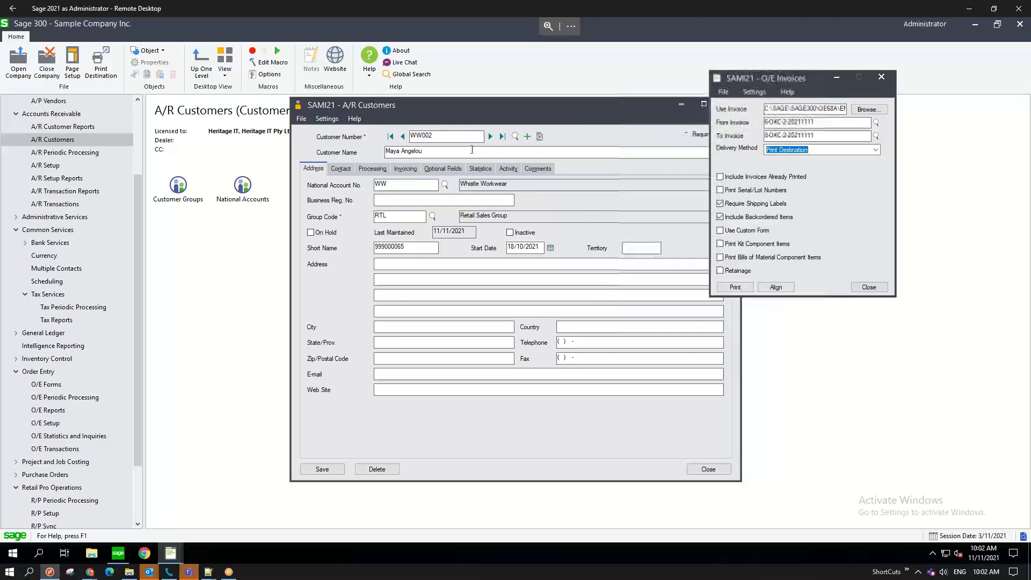
{"action": "left_click", "coordinate": [343, 168]}
{"action": "left_click_drag", "start_coordinate": [479, 113], "coordinate": [382, 90]}
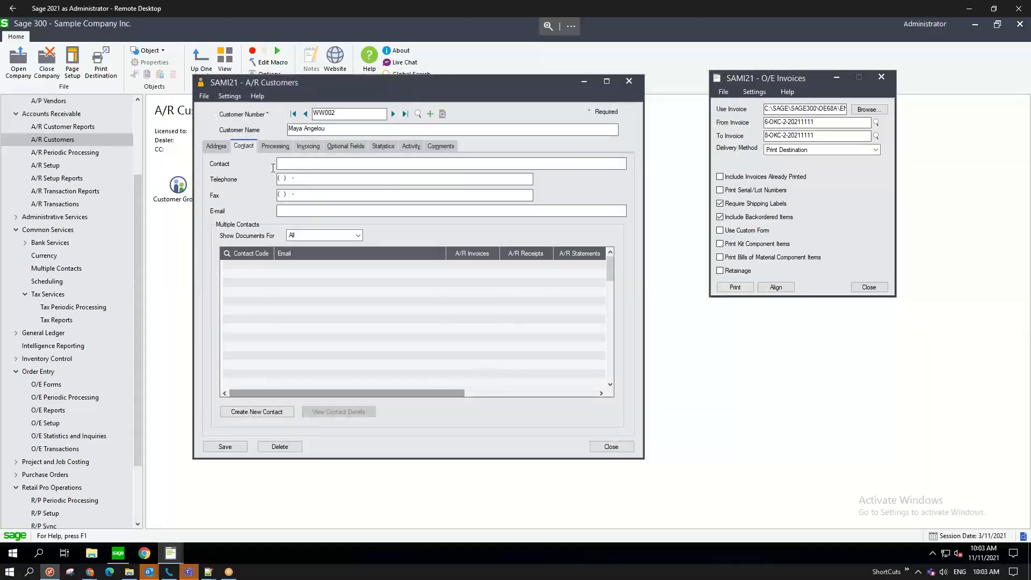
{"action": "left_click", "coordinate": [275, 146]}
{"action": "left_click", "coordinate": [281, 256]}
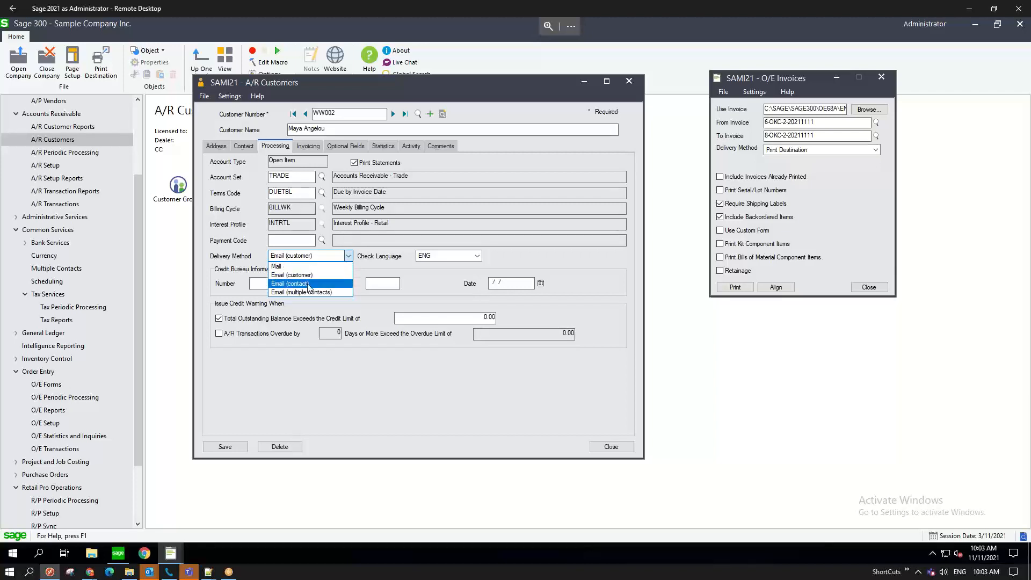
- Fill in the contact's name and e-mail address on the customer's Contact tab
{"action": "left_click", "coordinate": [244, 150]}
{"action": "left_click", "coordinate": [244, 149]}
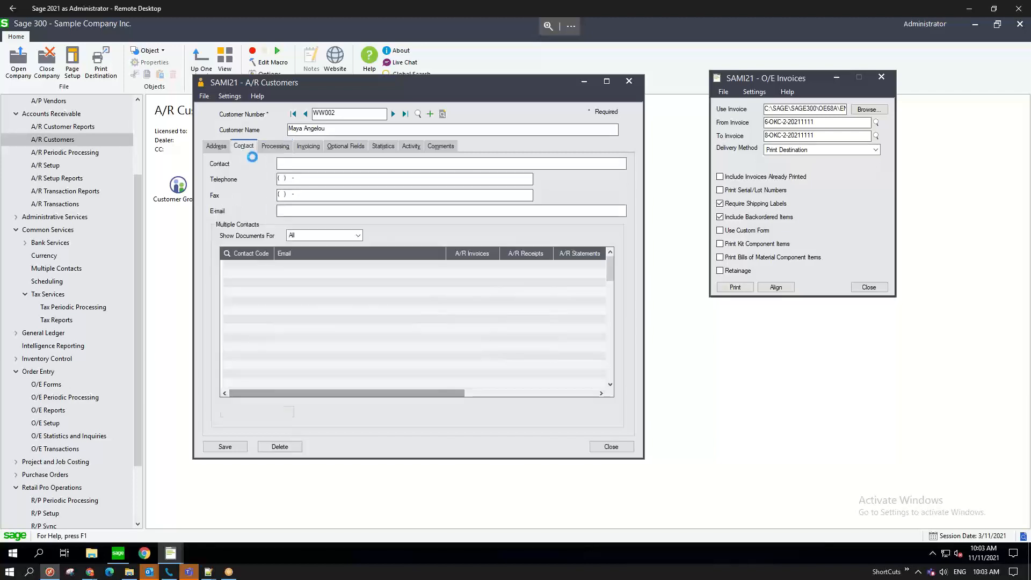
{"action": "left_click", "coordinate": [306, 162]}
{"action": "type", "text": "Maya"}
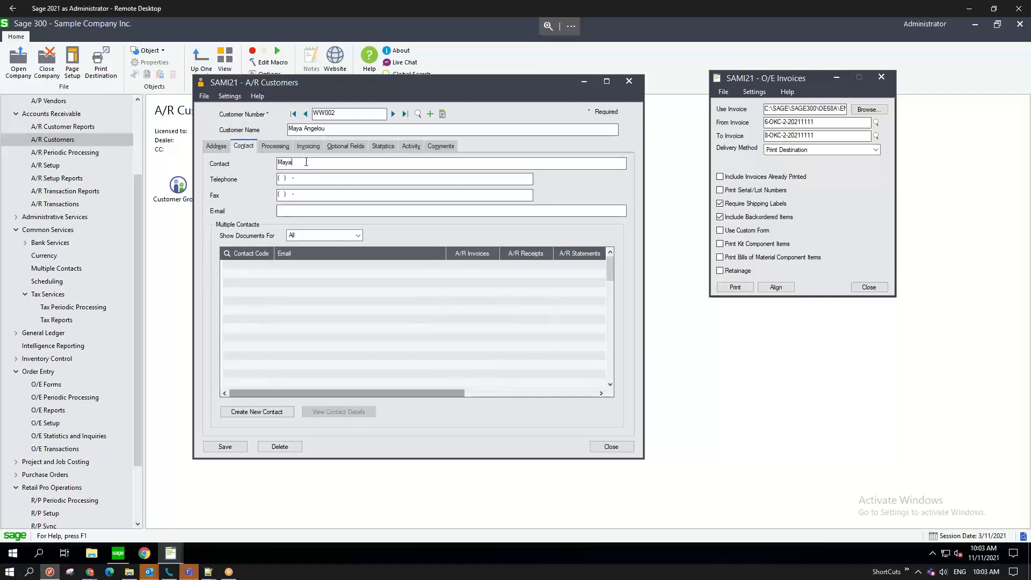
{"action": "left_click", "coordinate": [370, 210]}
- Enter the customer's e-mail address on the Address tab and save the record
{"action": "left_click", "coordinate": [216, 147]}
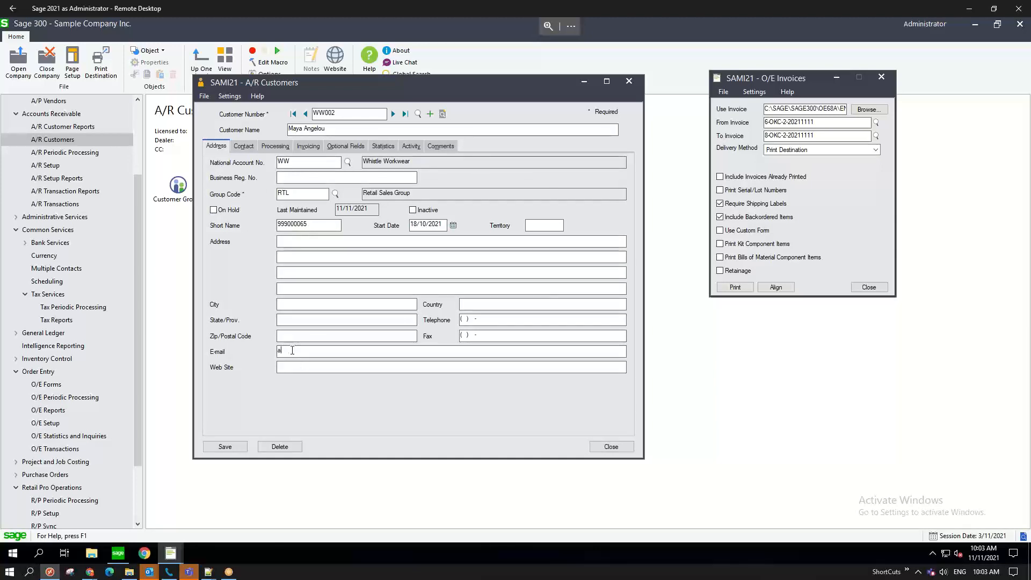
{"action": "left_click", "coordinate": [293, 350]}
{"action": "left_click", "coordinate": [239, 448]}
- Change the Processing tab's delivery method from Email (customer) to Mail and save
{"action": "left_click", "coordinate": [274, 147]}
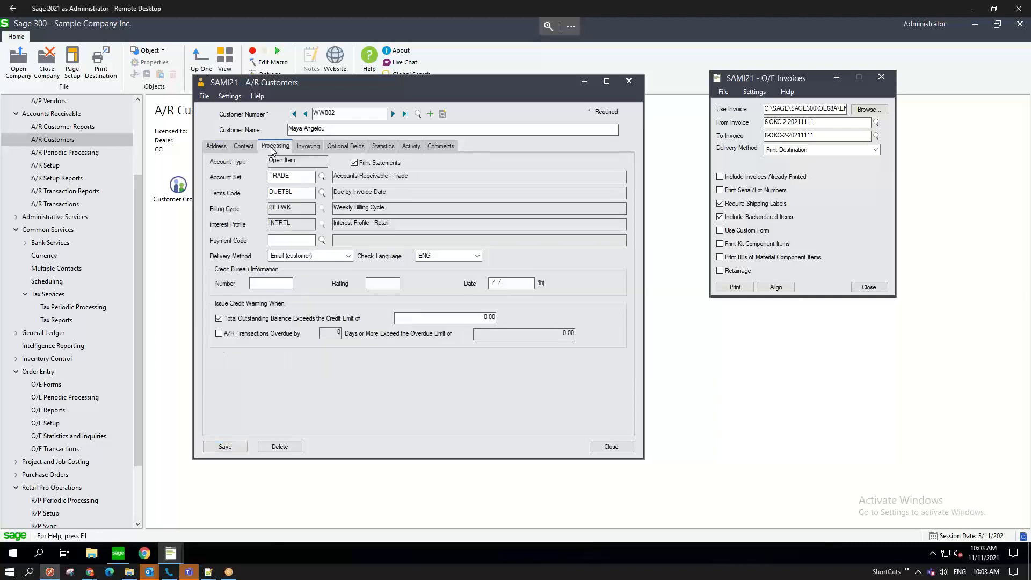
{"action": "left_click", "coordinate": [307, 257]}
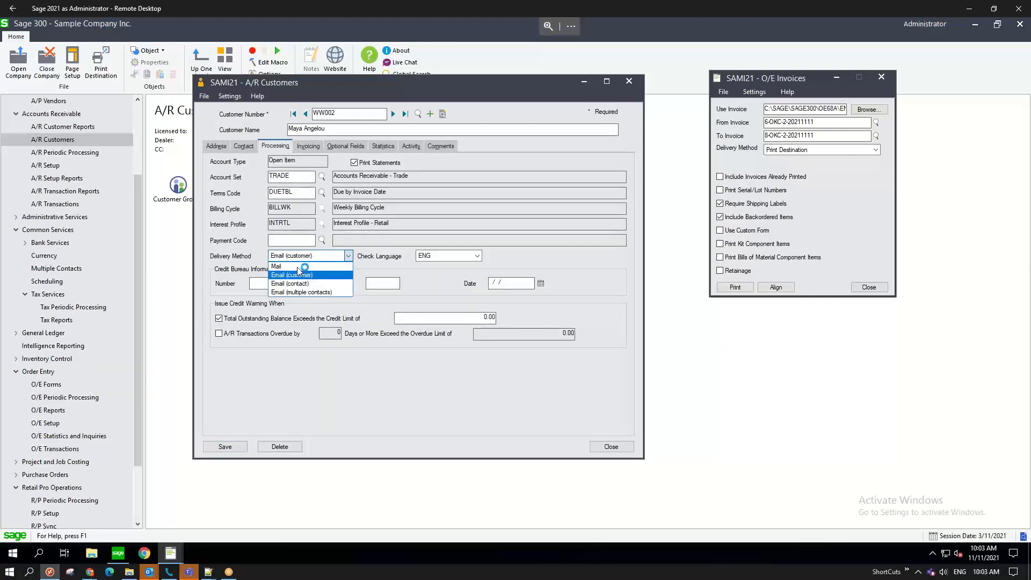
{"action": "left_click", "coordinate": [297, 256]}
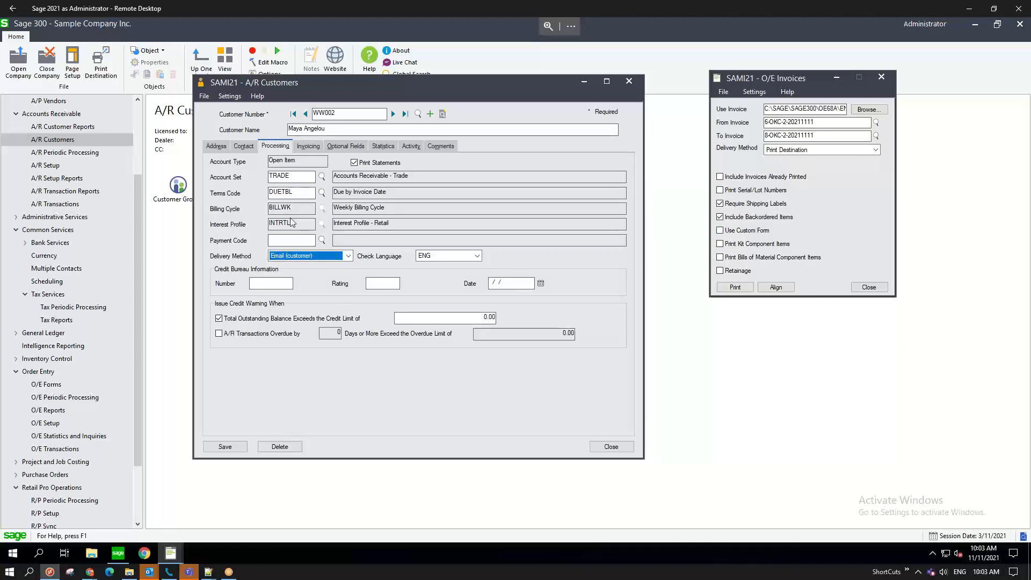
{"action": "left_click", "coordinate": [311, 149]}
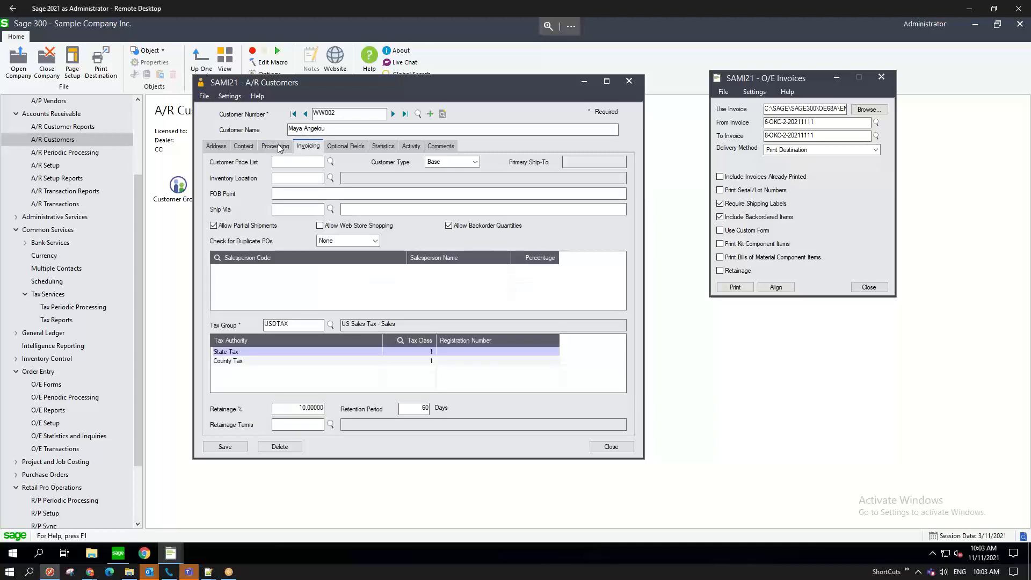
{"action": "left_click", "coordinate": [278, 148]}
{"action": "left_click", "coordinate": [297, 260]}
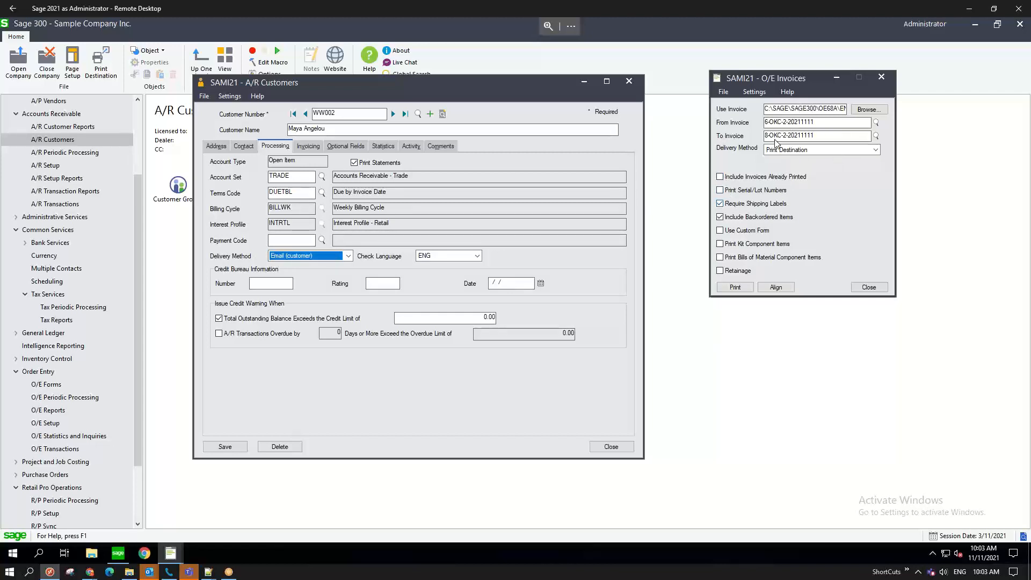
{"action": "left_click", "coordinate": [348, 257]}
{"action": "left_click", "coordinate": [320, 267]}
{"action": "left_click", "coordinate": [326, 333]}
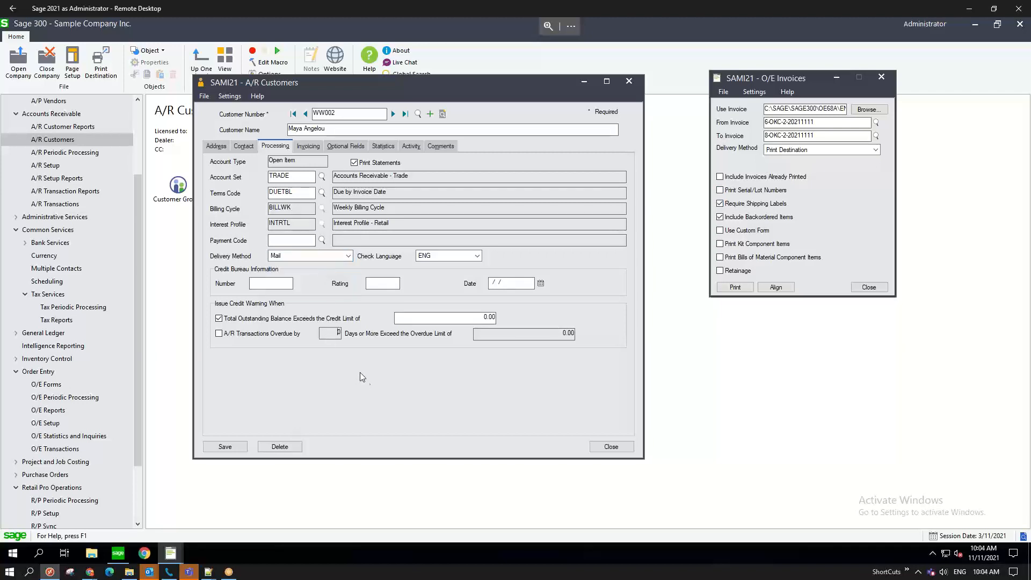
{"action": "left_click", "coordinate": [229, 449]}
{"action": "left_click", "coordinate": [740, 288]}
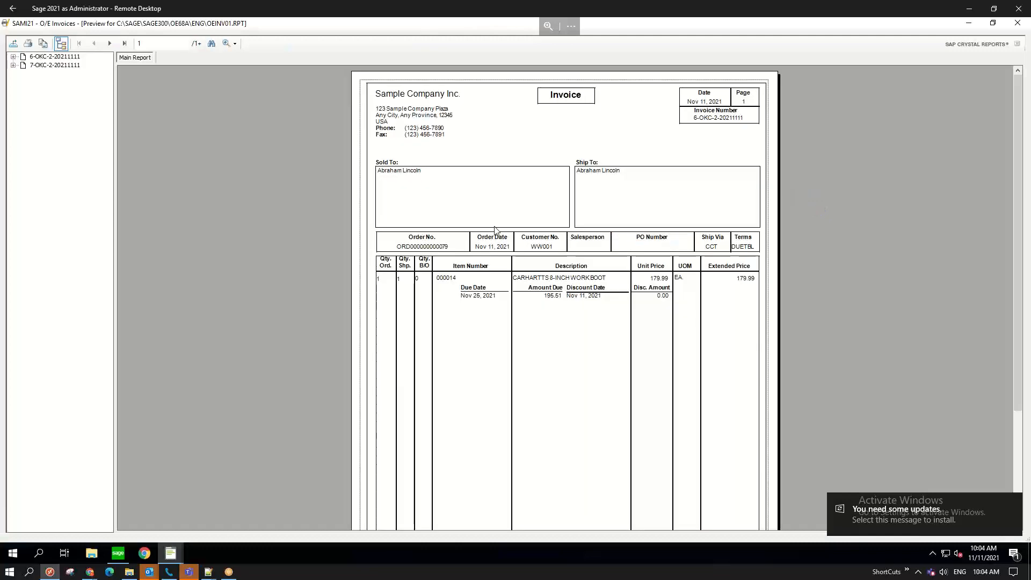
{"action": "left_click", "coordinate": [45, 57]}
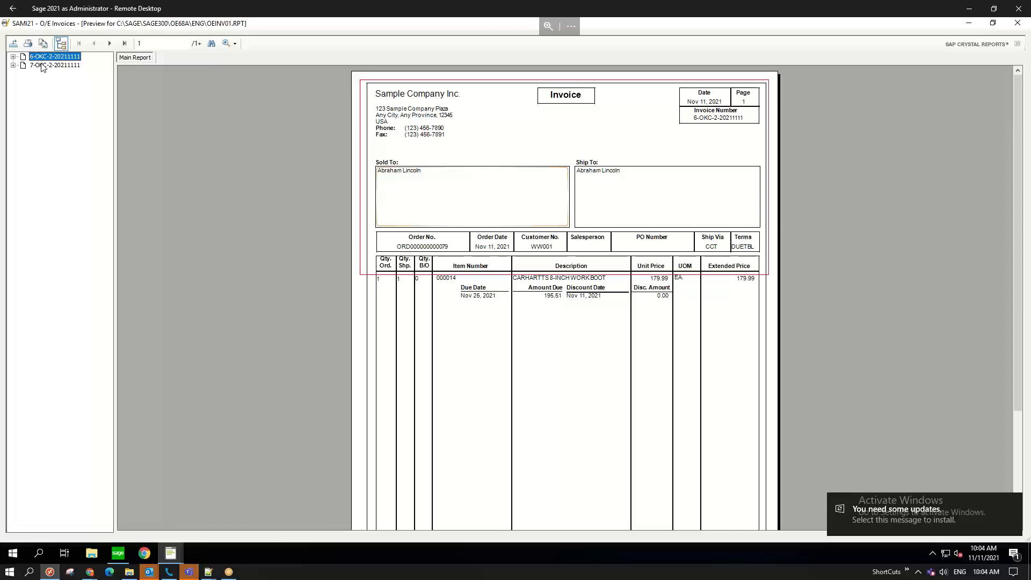
{"action": "left_click", "coordinate": [433, 179]}
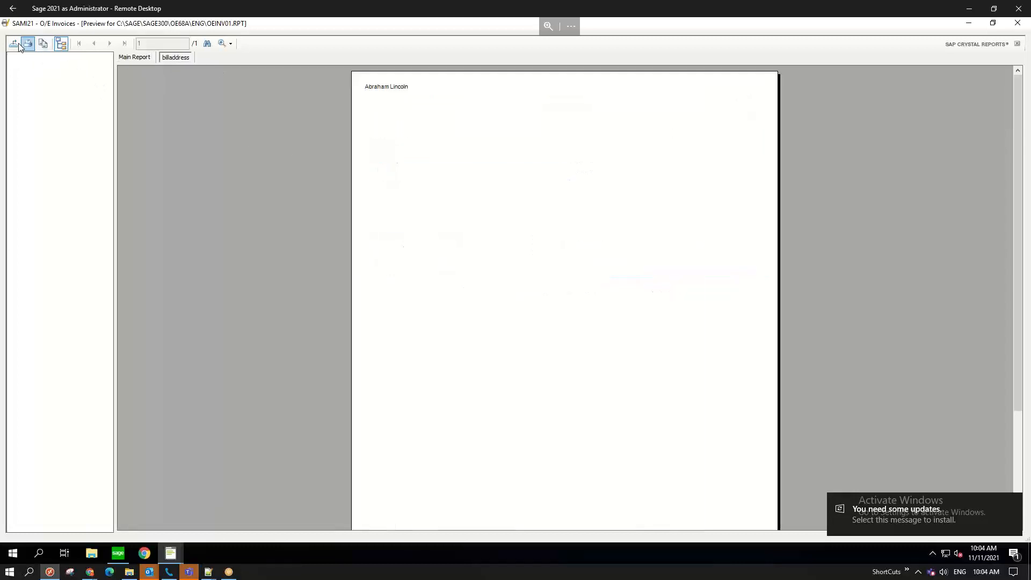
{"action": "left_click", "coordinate": [60, 45]}
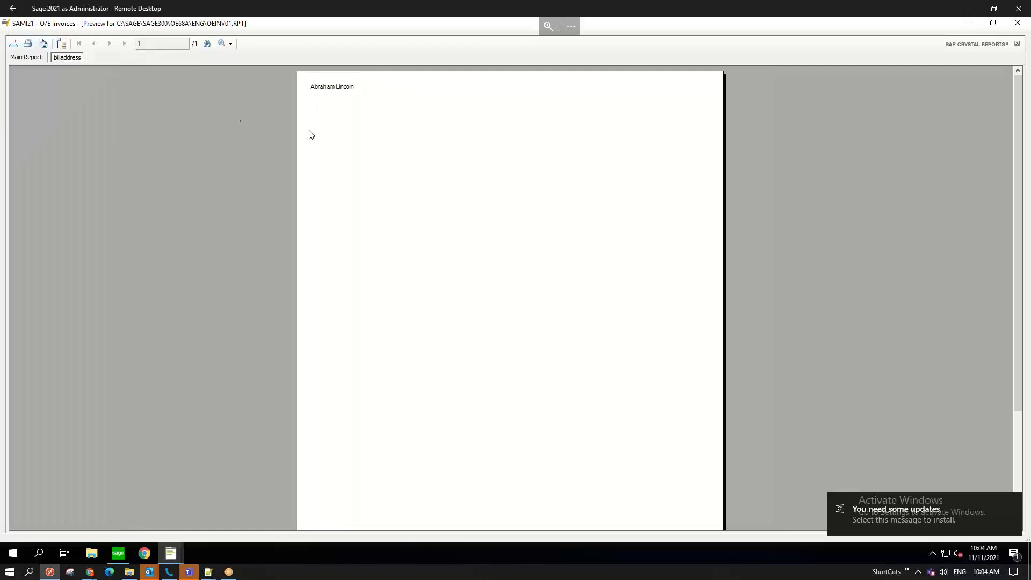
{"action": "left_click", "coordinate": [13, 44]}
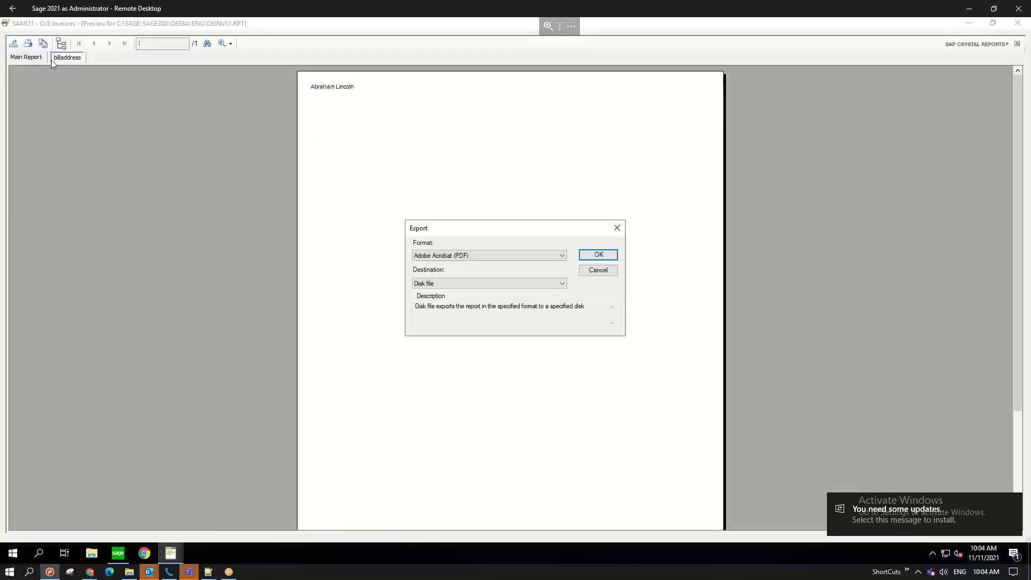
{"action": "left_click", "coordinate": [598, 271]}
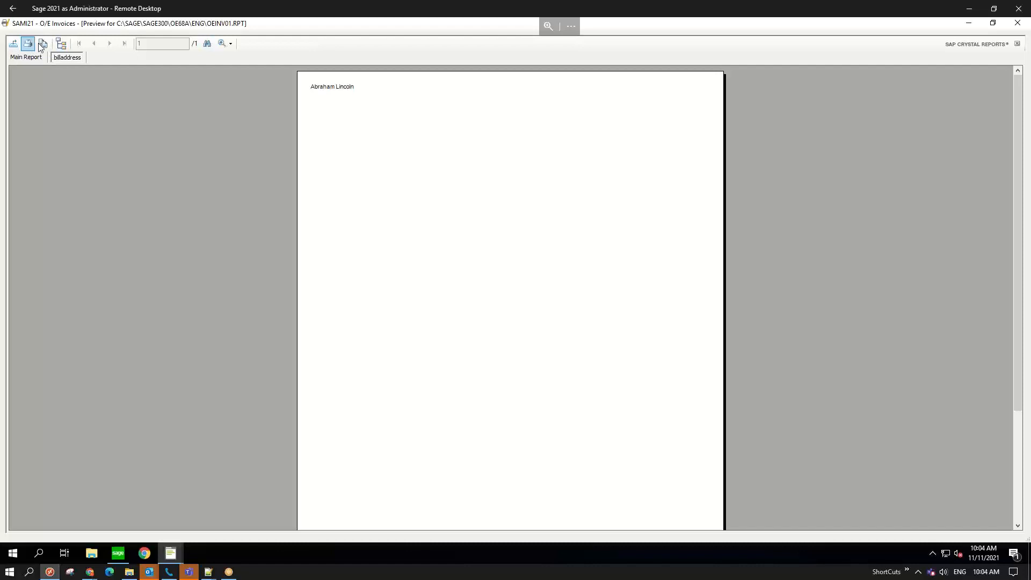
{"action": "left_click", "coordinate": [1018, 24]}
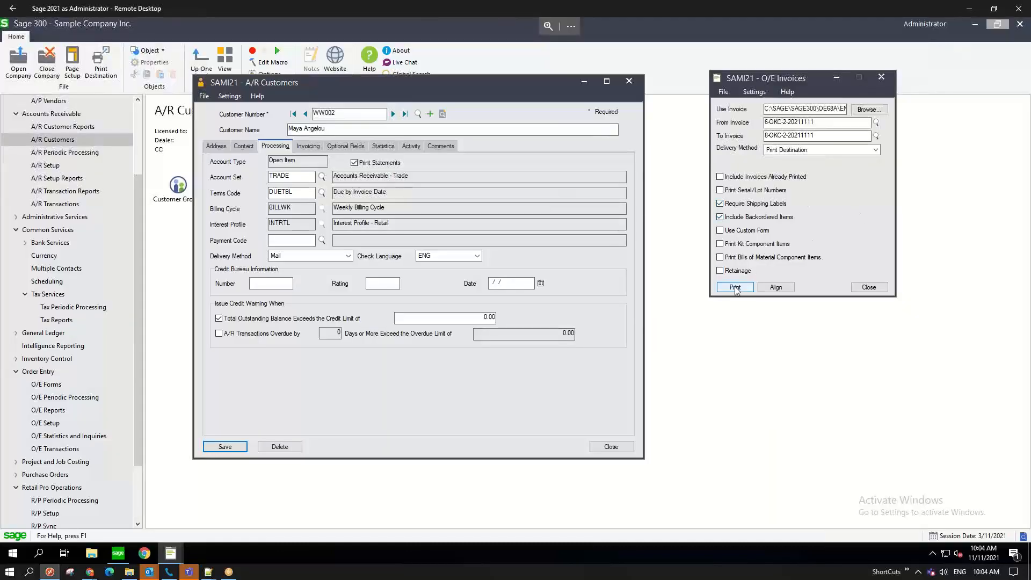
- Enable Include Invoices Already Printed, leaving serial/lot numbers off, and print the invoices
{"action": "left_click", "coordinate": [721, 191]}
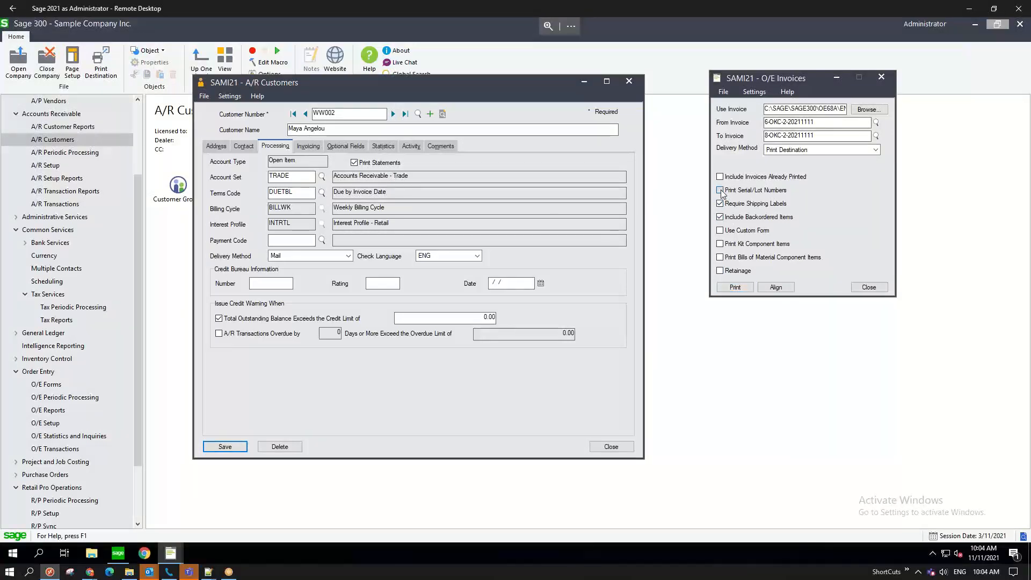
{"action": "left_click", "coordinate": [720, 191]}
{"action": "left_click", "coordinate": [720, 176]}
{"action": "left_click", "coordinate": [741, 287]}
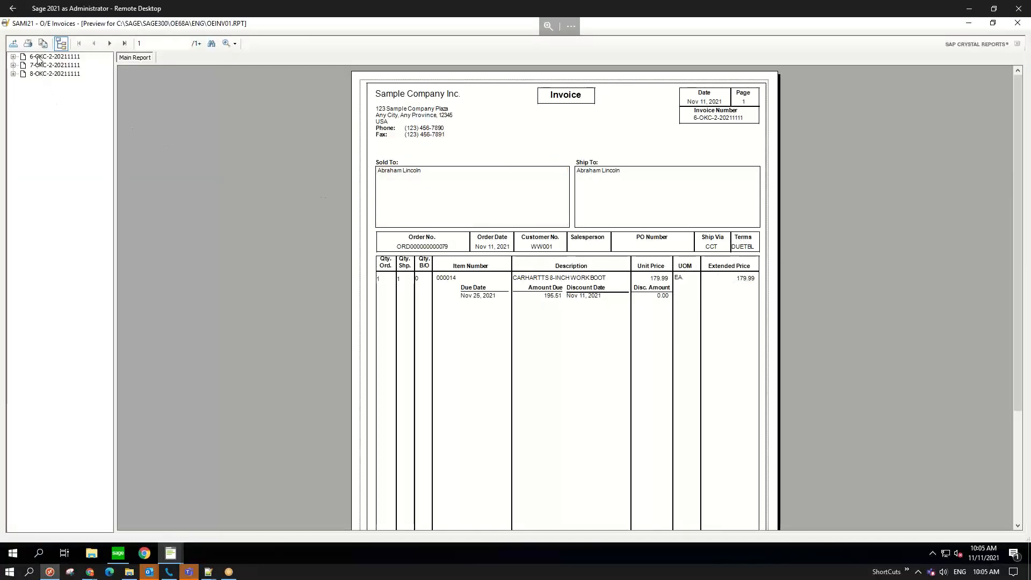
- Step through the three invoices in the preview, ending on the Wistle Workwear invoice
{"action": "left_click", "coordinate": [38, 57]}
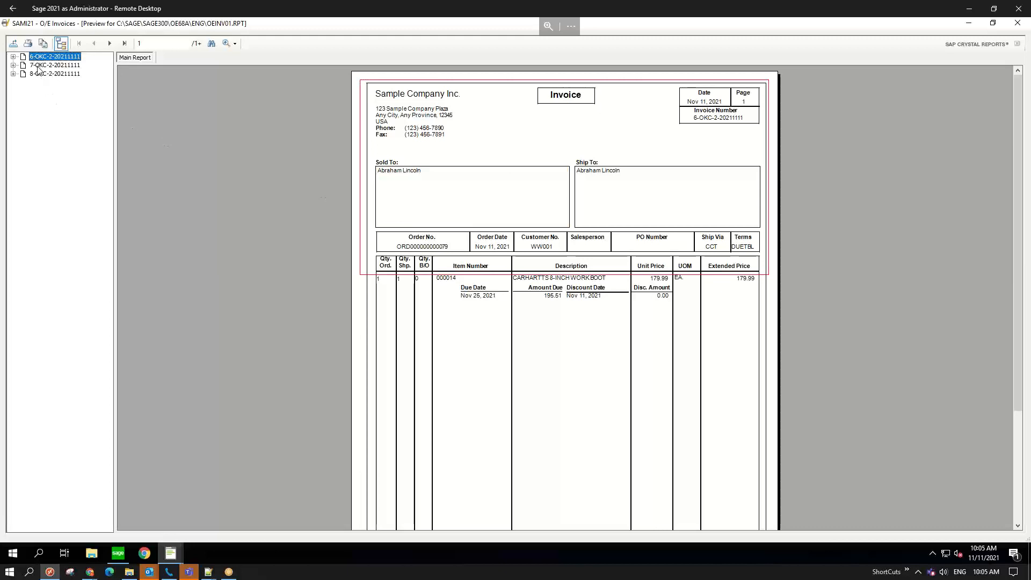
{"action": "left_click", "coordinate": [37, 65]}
{"action": "left_click", "coordinate": [39, 59]}
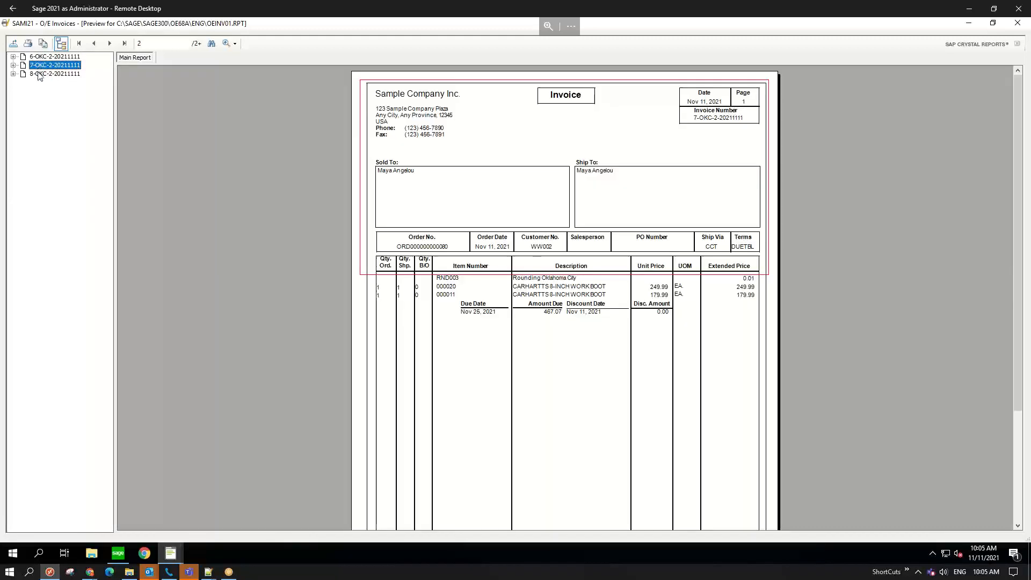
{"action": "left_click", "coordinate": [39, 74]}
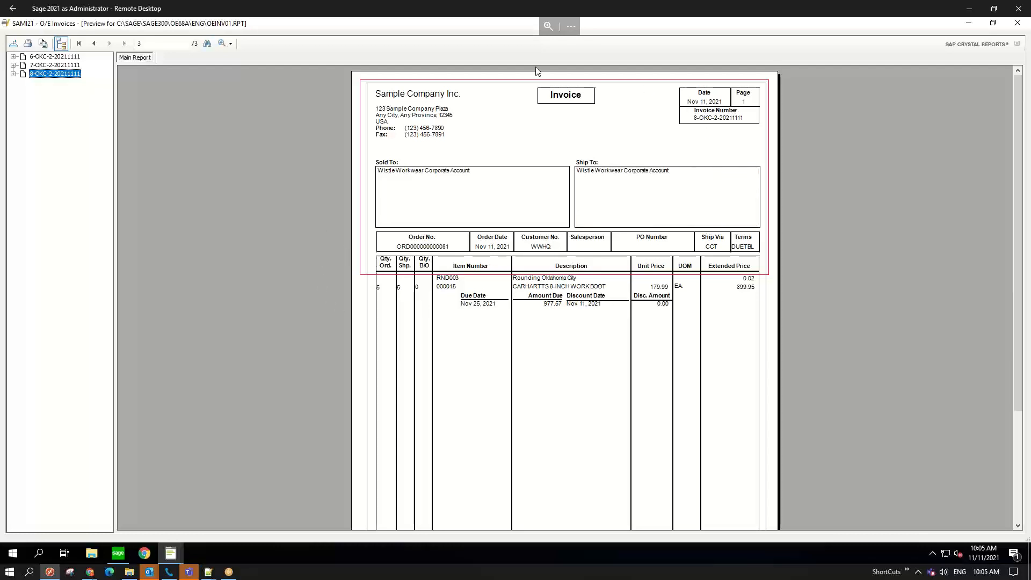
- Close the Crystal invoice preview and the O/E Invoices printing window
{"action": "left_click", "coordinate": [118, 554]}
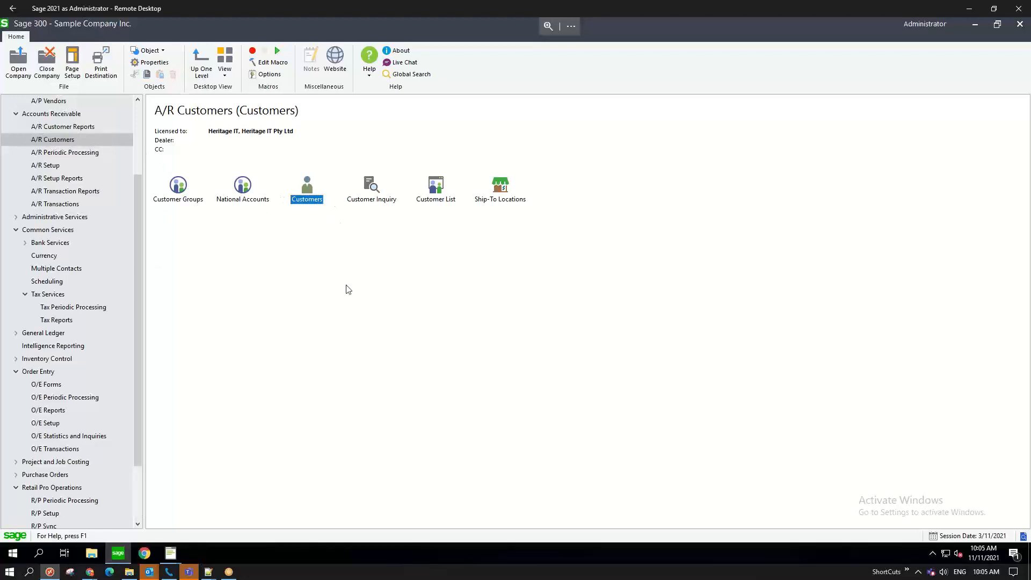
{"action": "left_click", "coordinate": [171, 551]}
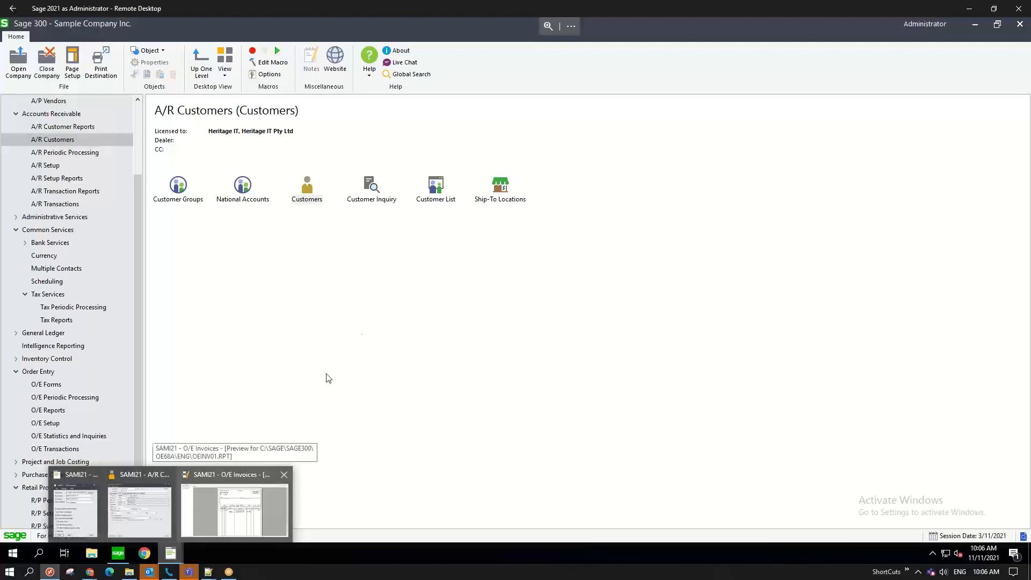
{"action": "left_click", "coordinate": [247, 511]}
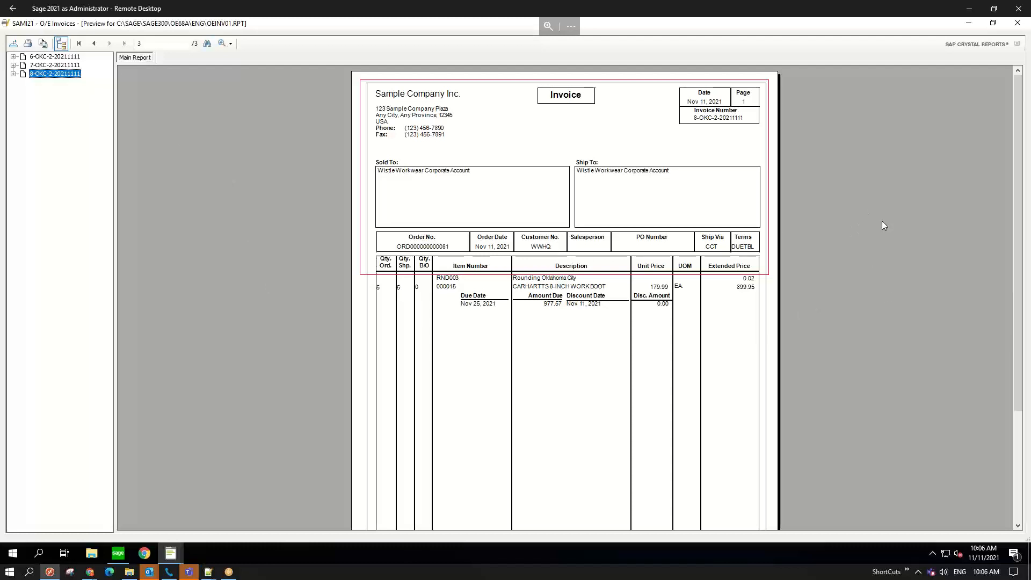
{"action": "left_click", "coordinate": [1018, 22]}
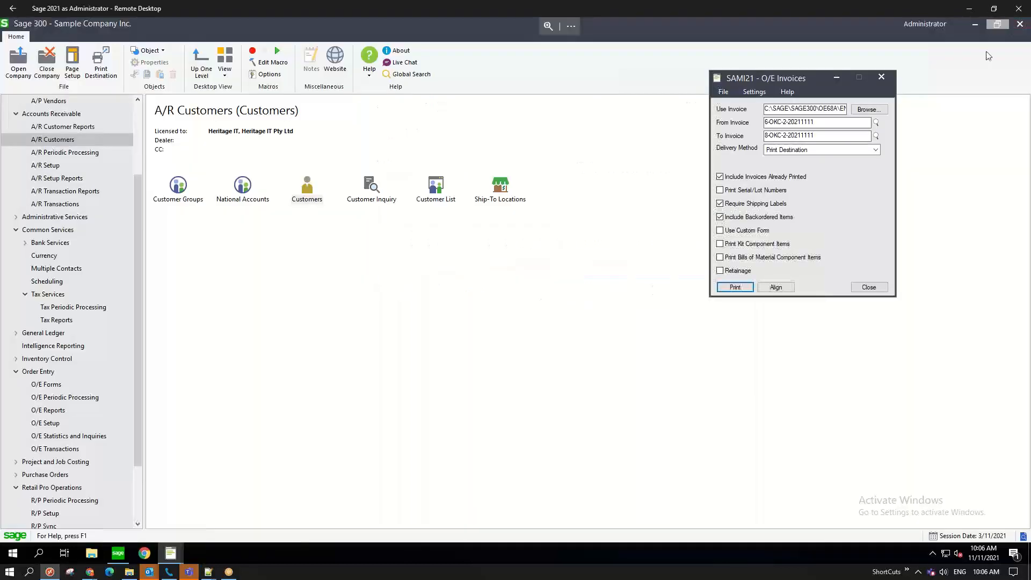
{"action": "left_click", "coordinate": [869, 287]}
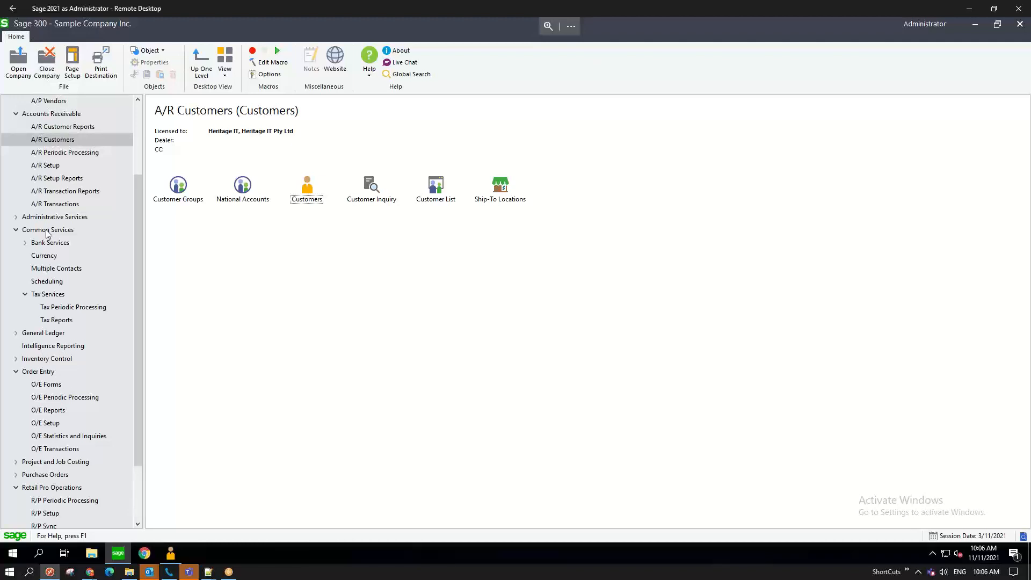
- Browse Administrative Services, then show Common Services (Company Profile, Fiscal Calendar, Currency, Tax Services)
{"action": "left_click", "coordinate": [17, 219]}
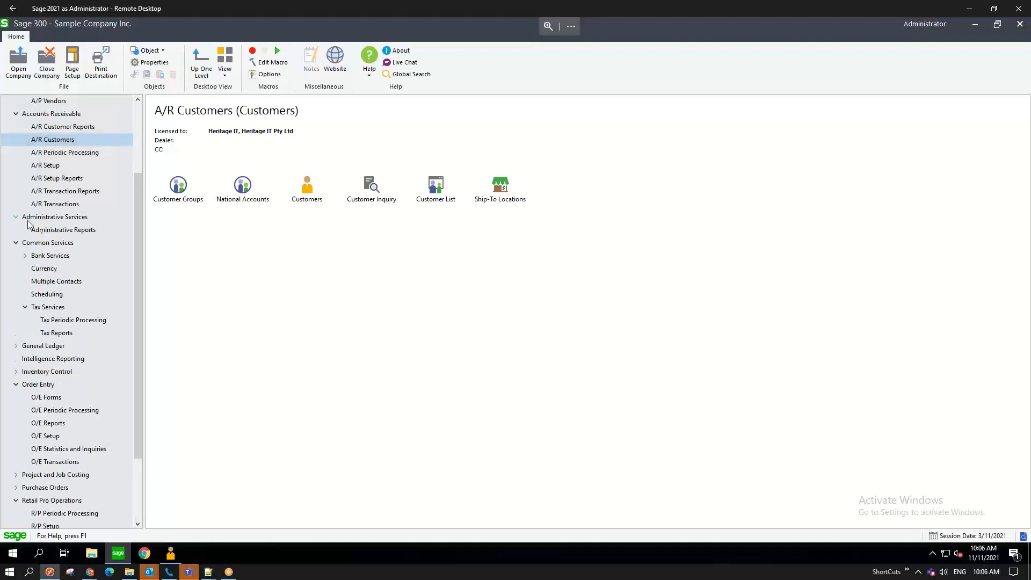
{"action": "left_click", "coordinate": [54, 218]}
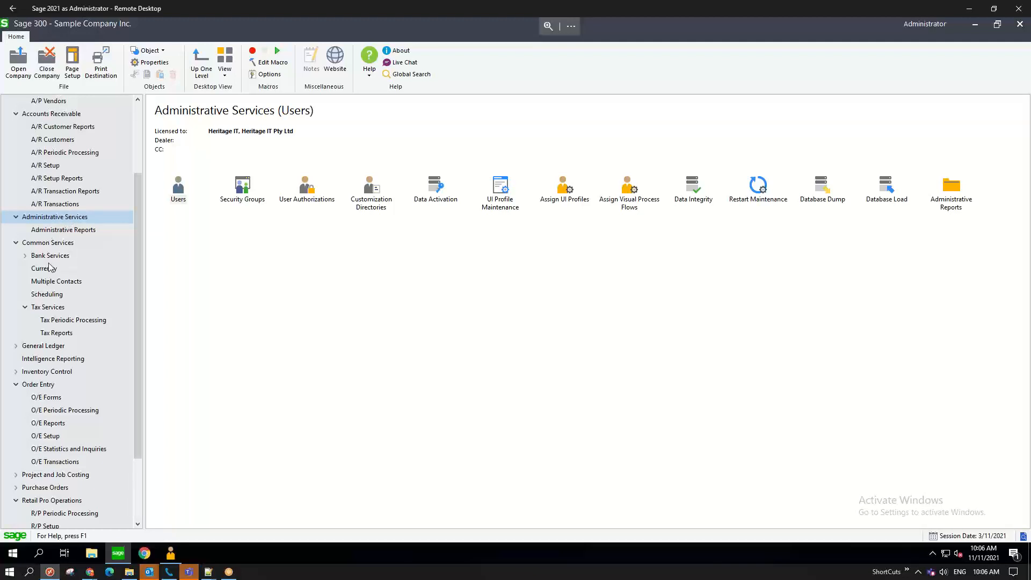
{"action": "left_click", "coordinate": [45, 245]}
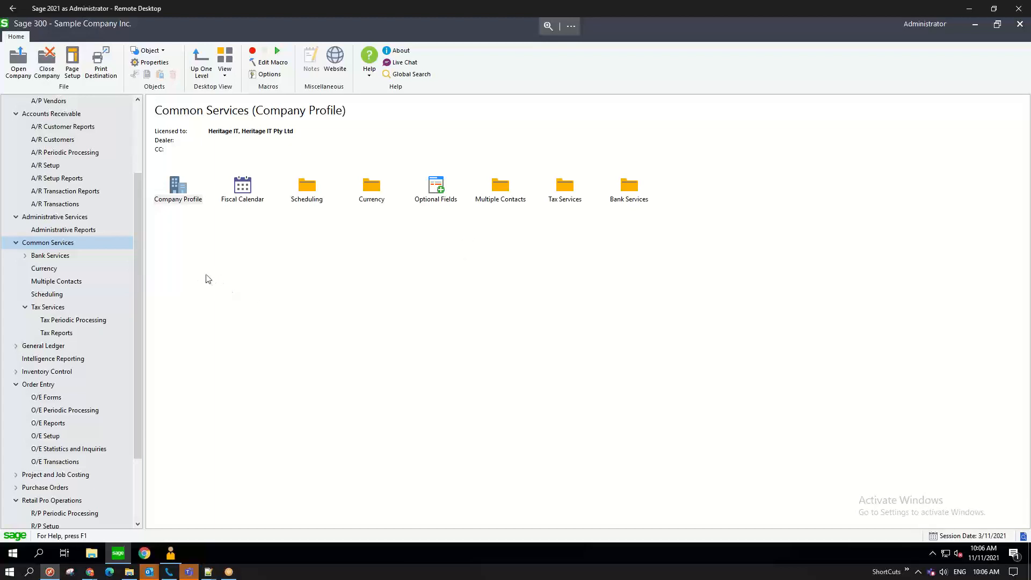
{"action": "left_click", "coordinate": [172, 555]}
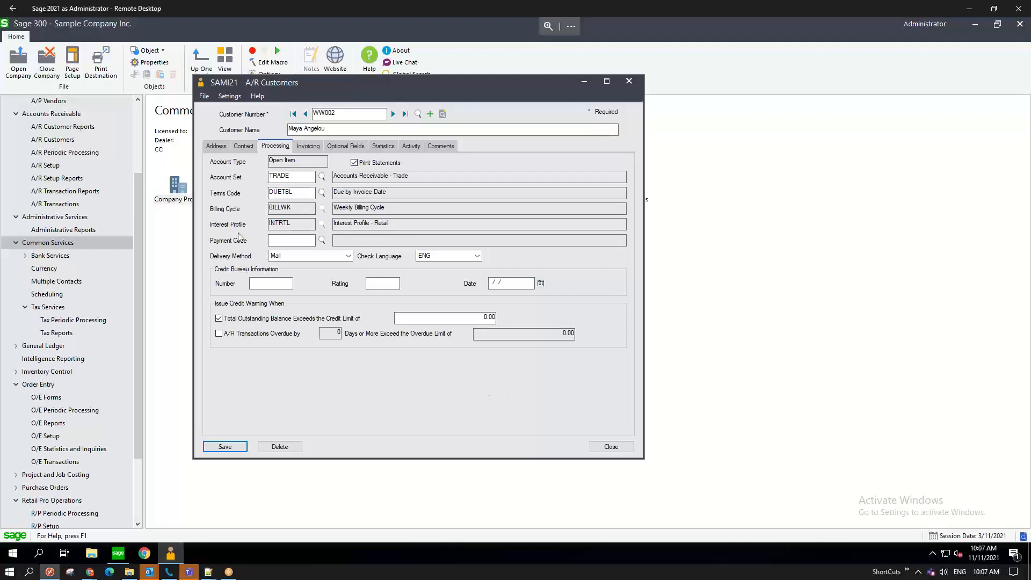
- Check the customer's Address tab, then show the Bank Services functions like Banks and Bank Setup
{"action": "left_click", "coordinate": [217, 147]}
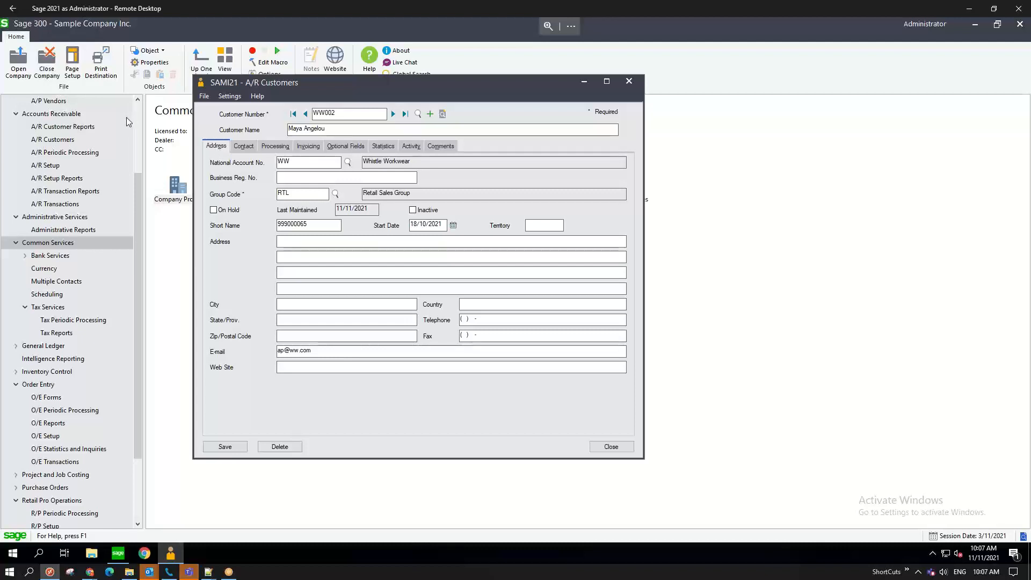
{"action": "scroll", "coordinate": [74, 192], "scroll_direction": "up", "scroll_amount": 2}
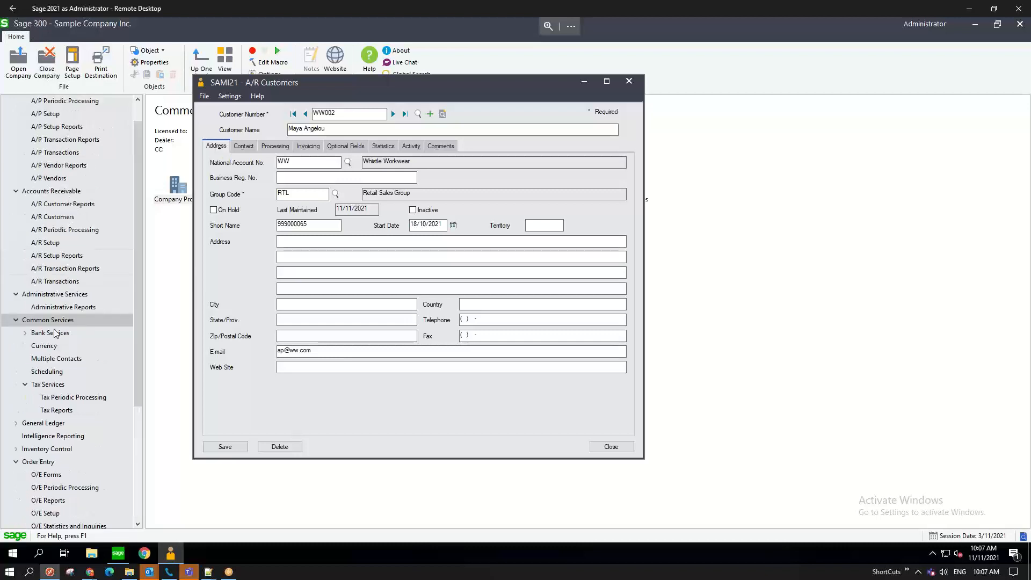
{"action": "left_click", "coordinate": [26, 333]}
{"action": "left_click", "coordinate": [55, 334]}
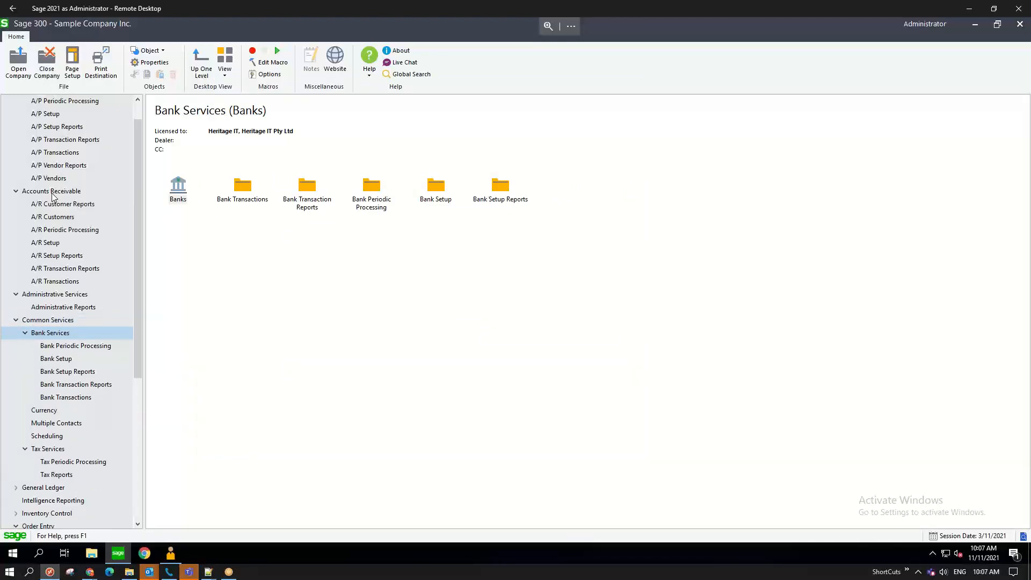
- Expand General Ledger and select Print Financial Statements under Financial Reporter
{"action": "scroll", "coordinate": [52, 197], "scroll_direction": "up", "scroll_amount": 1}
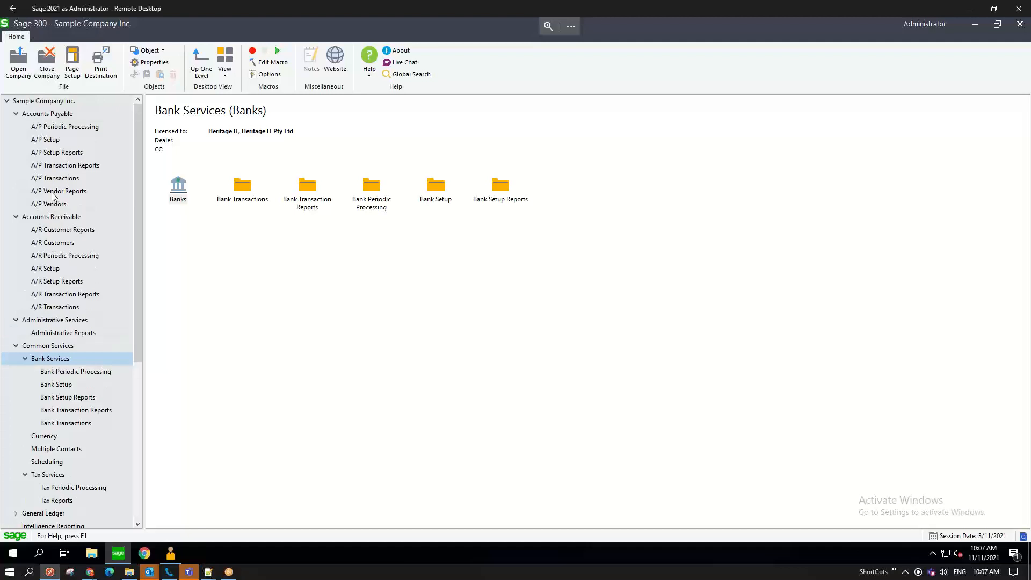
{"action": "scroll", "coordinate": [31, 327], "scroll_direction": "down", "scroll_amount": 3}
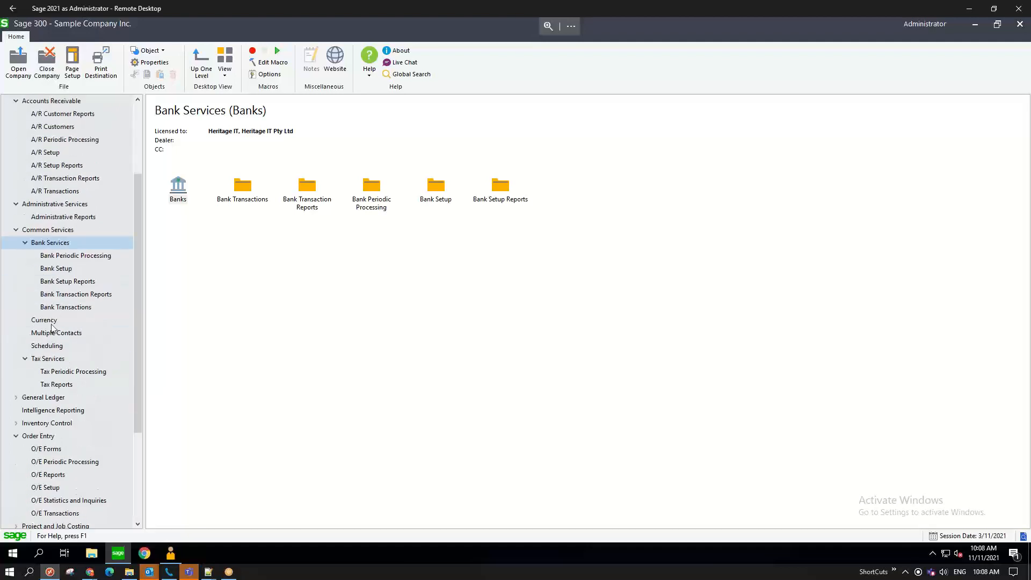
{"action": "left_click", "coordinate": [16, 398]}
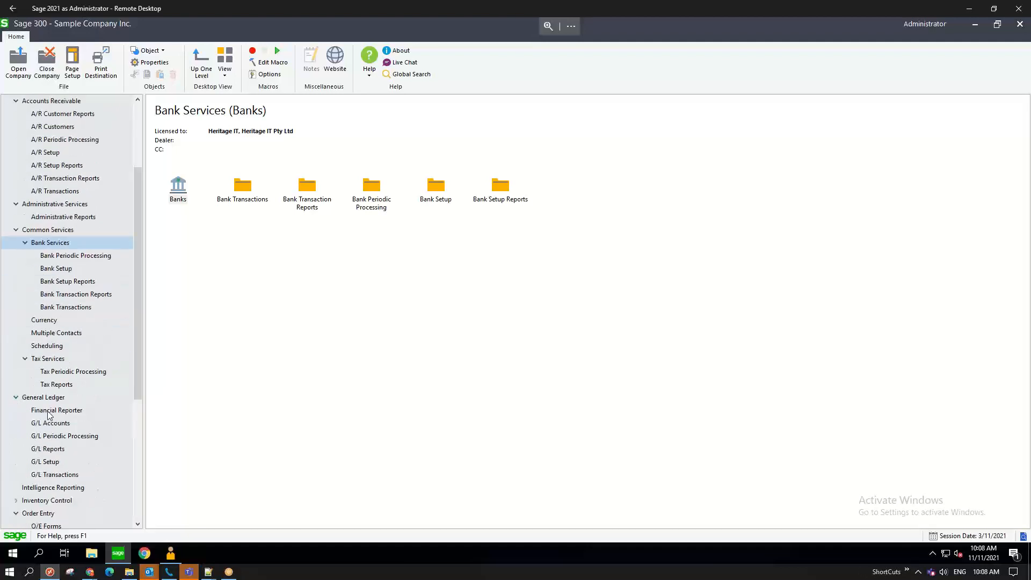
{"action": "left_click", "coordinate": [48, 413]}
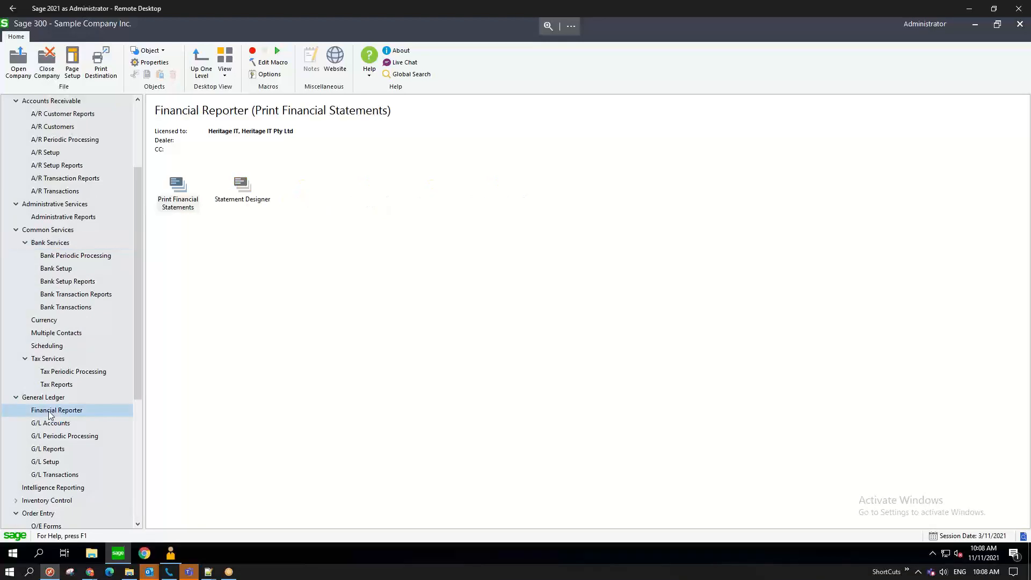
{"action": "left_click", "coordinate": [185, 204]}
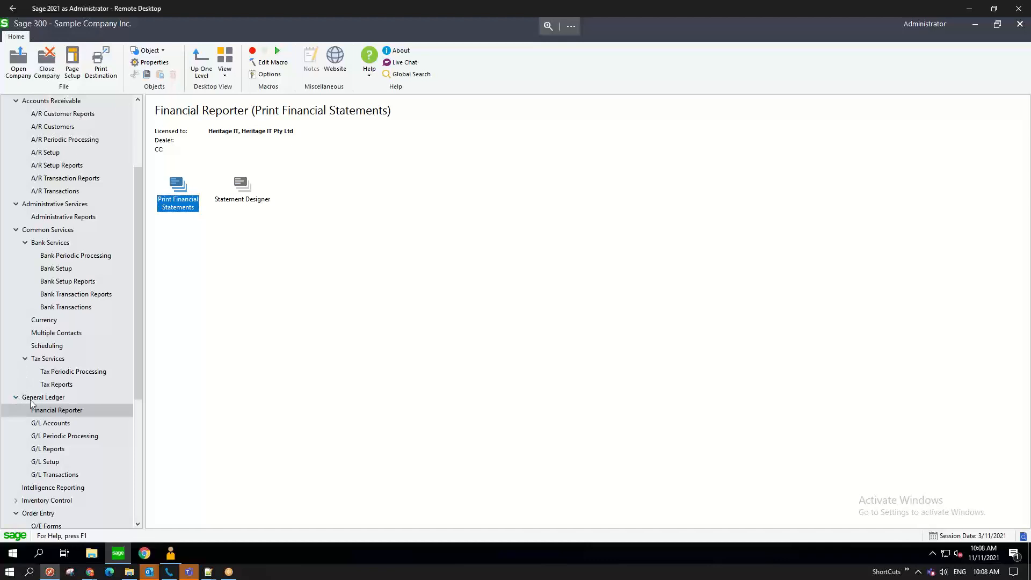
- Look at the G/L Accounts tool, then select Segment Codes in G/L Setup
{"action": "left_click", "coordinate": [56, 424]}
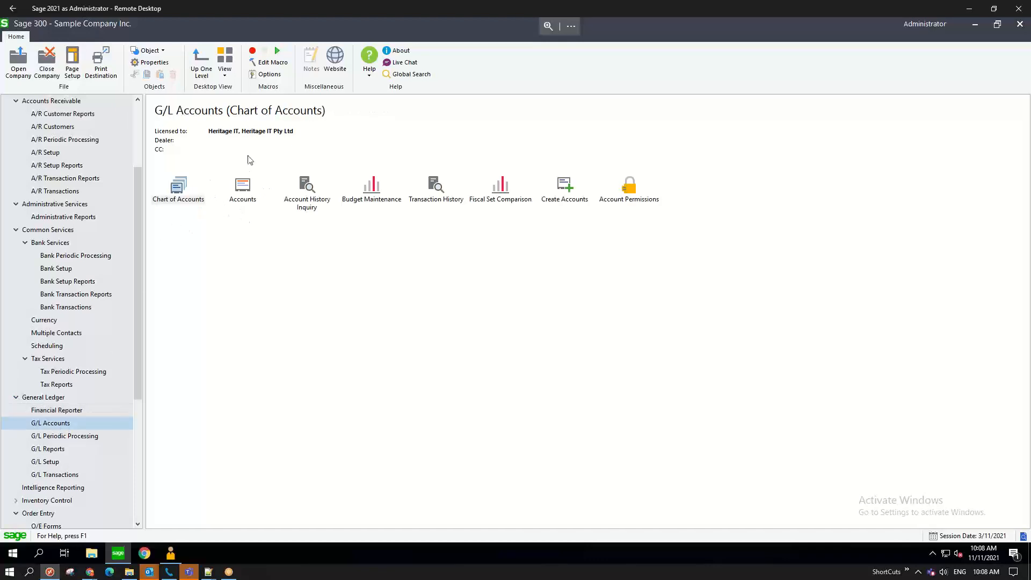
{"action": "left_click", "coordinate": [244, 189]}
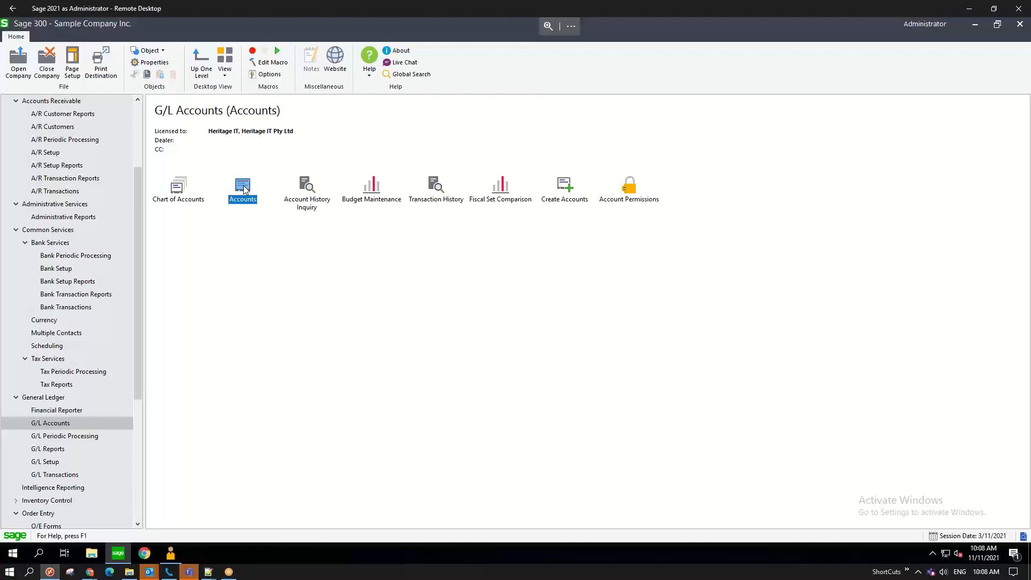
{"action": "left_click", "coordinate": [54, 463]}
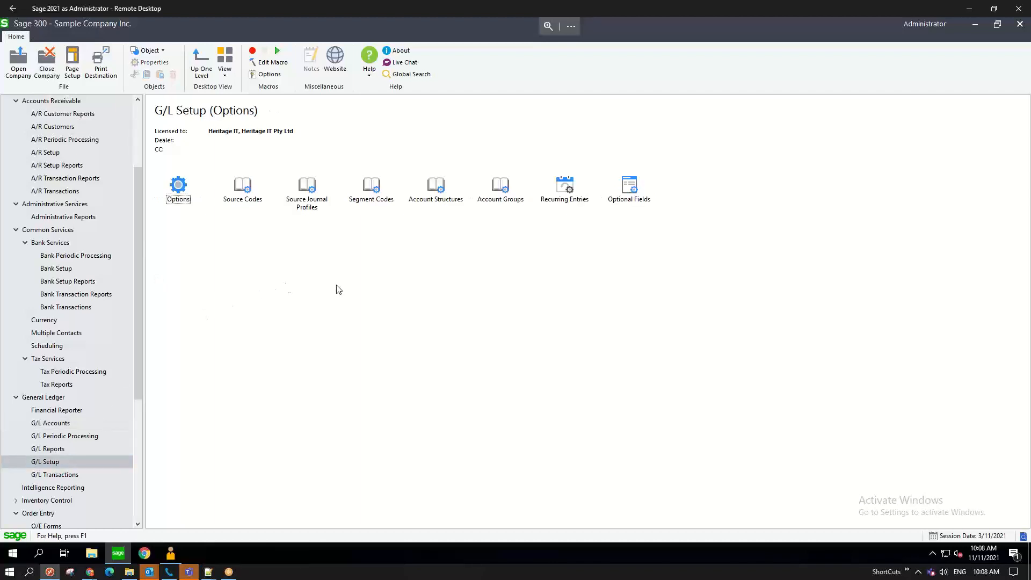
{"action": "left_click", "coordinate": [374, 194]}
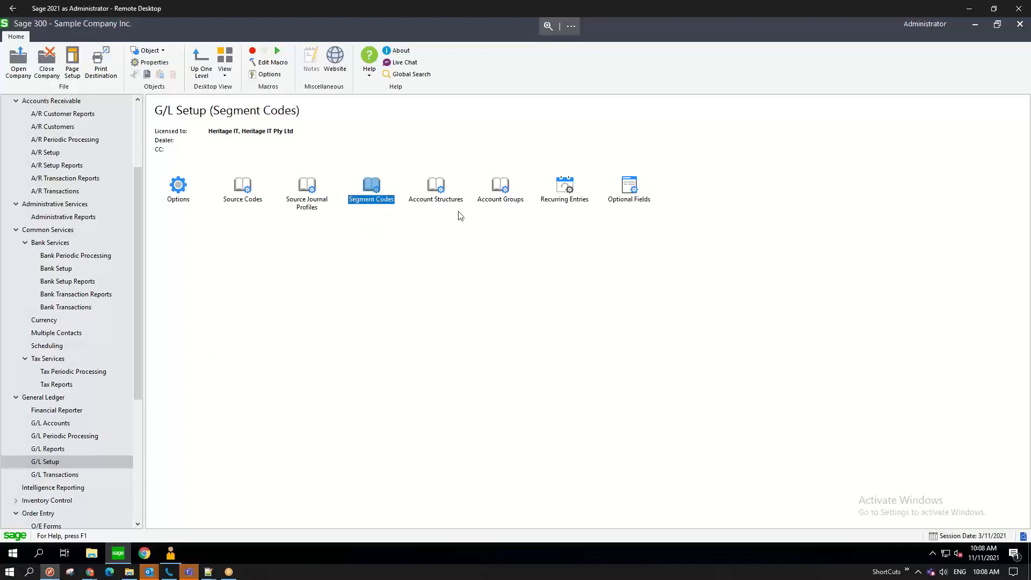
- Step through account structures ACC, ACCDIV and REG, checking their Region and Division segments, then close
{"action": "left_click", "coordinate": [436, 187]}
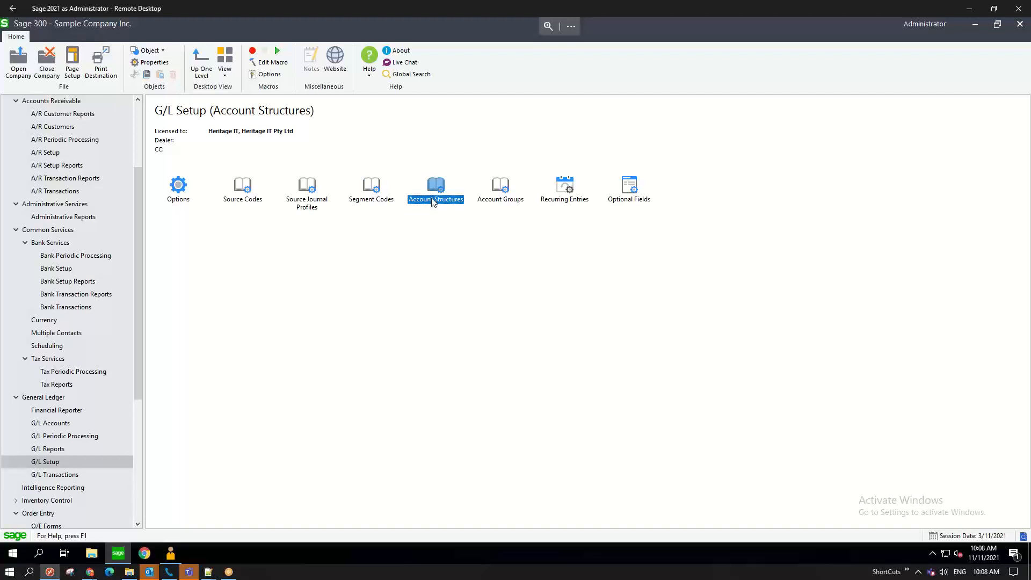
{"action": "double_click", "coordinate": [438, 201]}
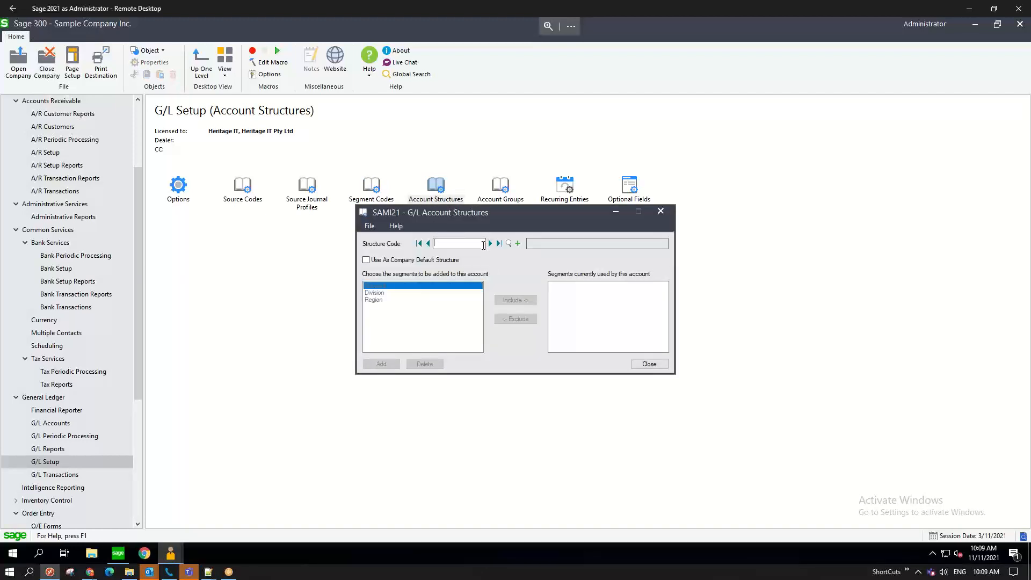
{"action": "left_click", "coordinate": [490, 244]}
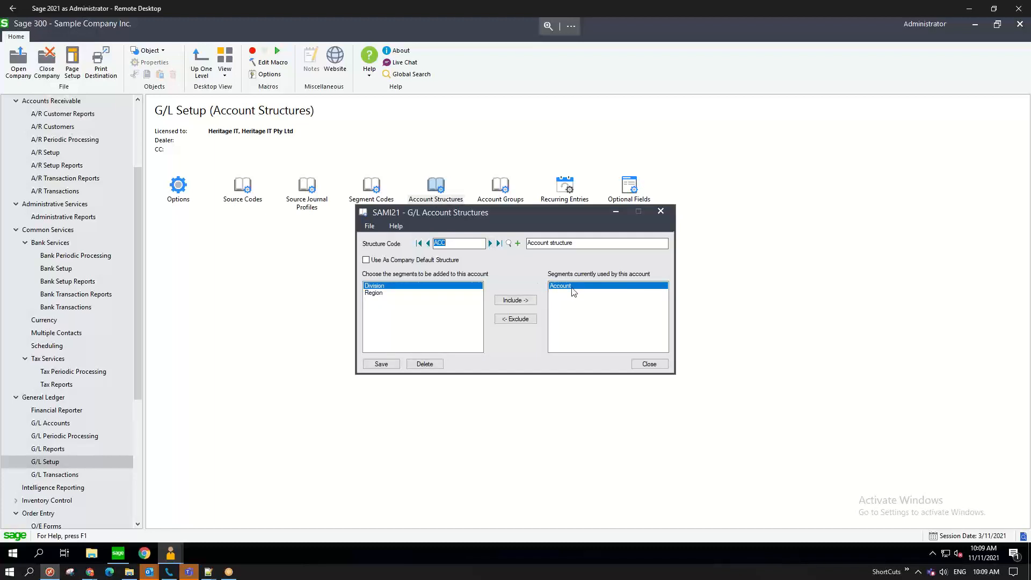
{"action": "left_click", "coordinate": [490, 245]}
{"action": "left_click", "coordinate": [490, 243]}
{"action": "left_click", "coordinate": [559, 294]}
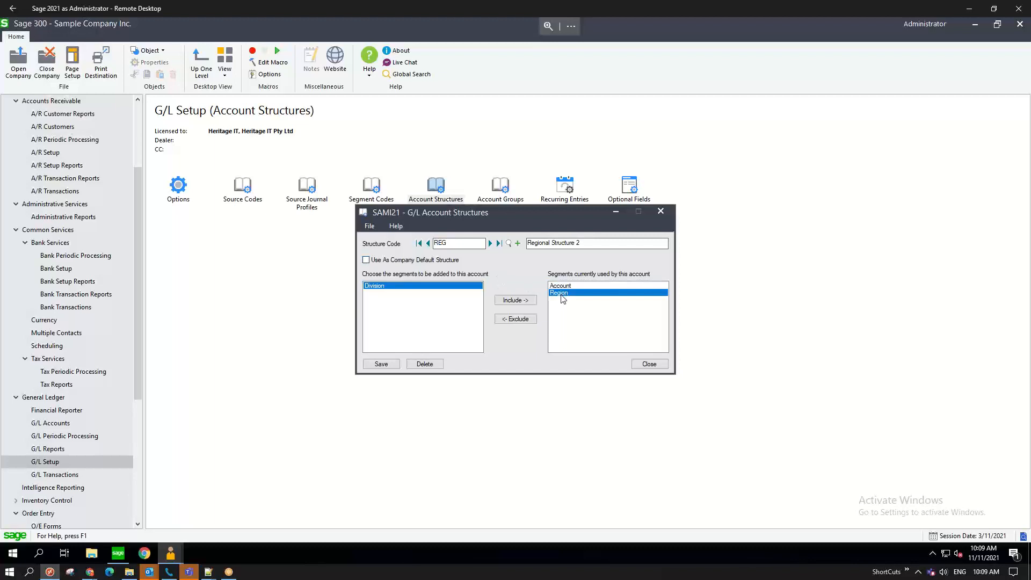
{"action": "left_click", "coordinate": [428, 244]}
{"action": "left_click", "coordinate": [560, 295]}
{"action": "left_click", "coordinate": [647, 364]}
- Look over Division codes 100 Commercial, 200 Retail, 300 Wholesale, then the Region codes, and close
{"action": "double_click", "coordinate": [374, 194]}
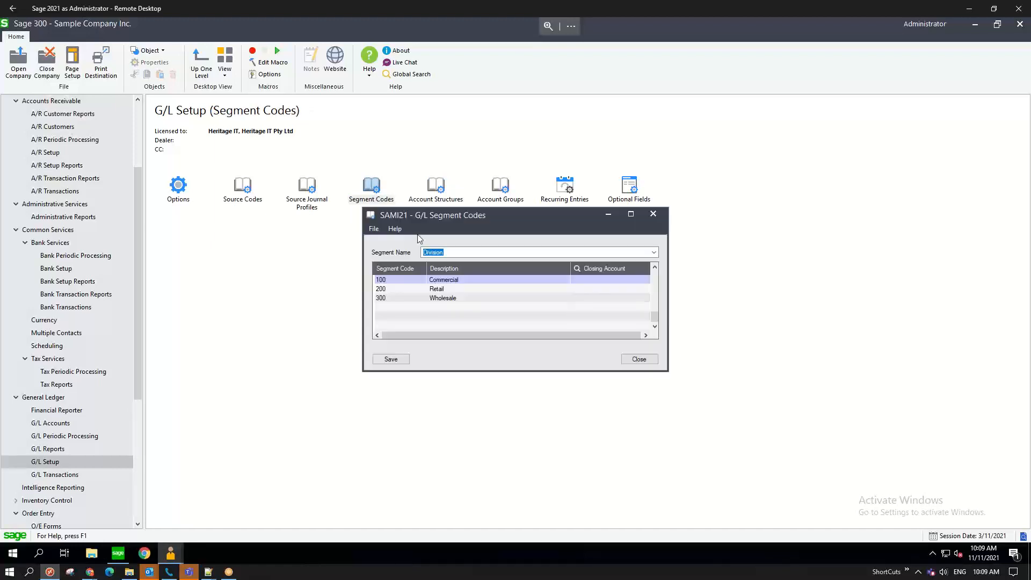
{"action": "left_click", "coordinate": [455, 283]}
{"action": "left_click", "coordinate": [451, 290]}
{"action": "left_click", "coordinate": [451, 299]}
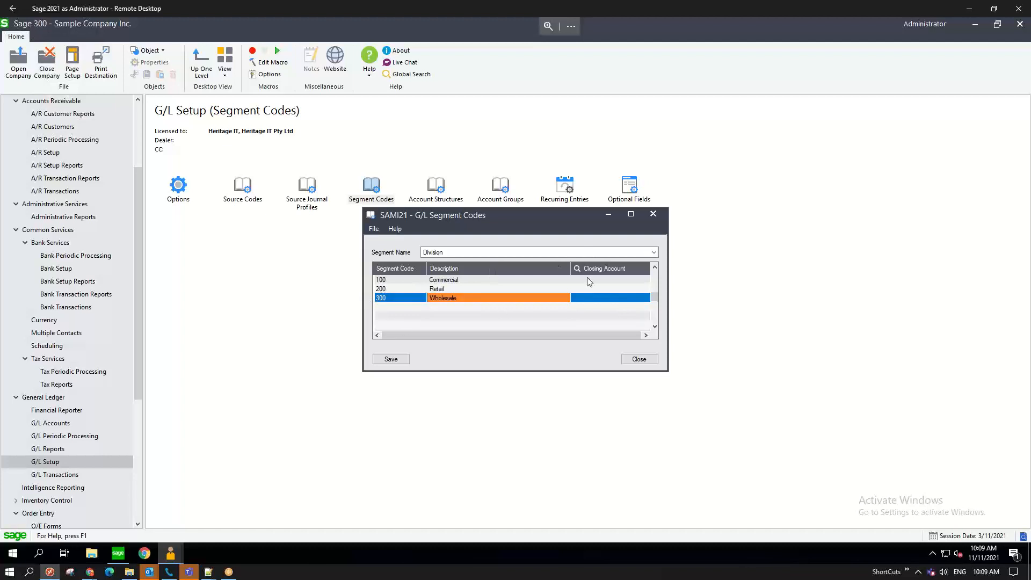
{"action": "left_click", "coordinate": [654, 253]}
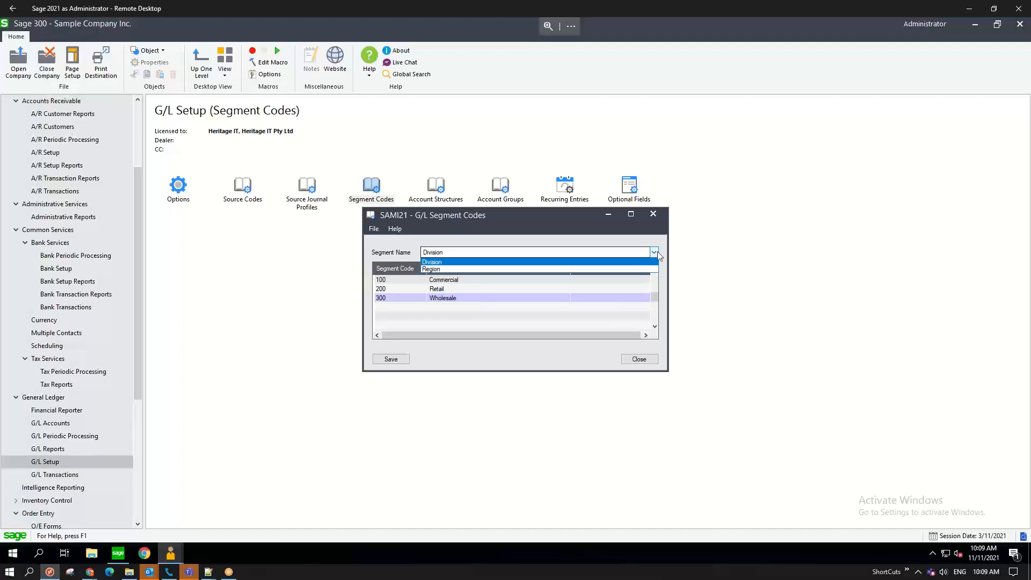
{"action": "left_click", "coordinate": [601, 267]}
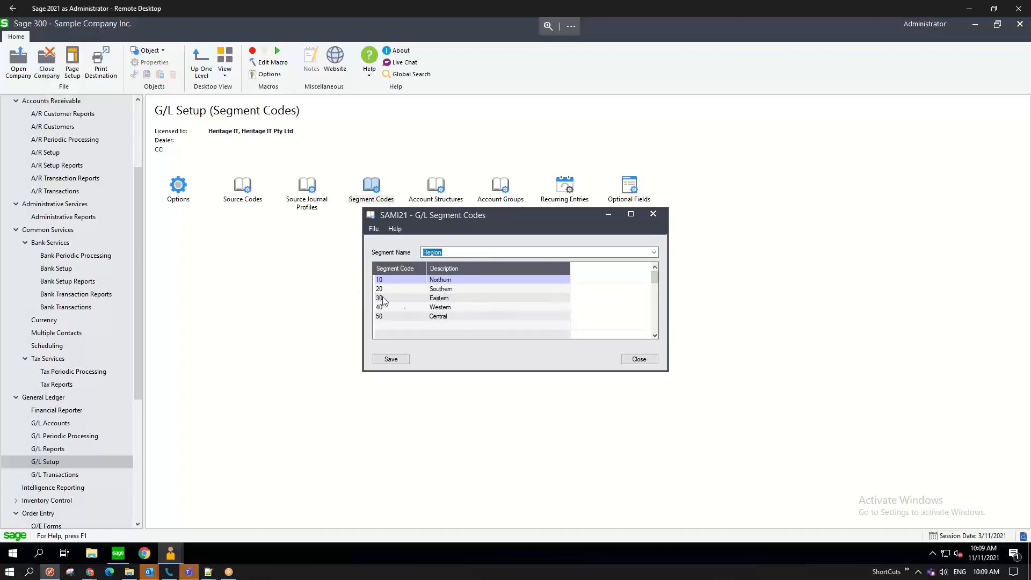
{"action": "key", "text": "alt+Down"}
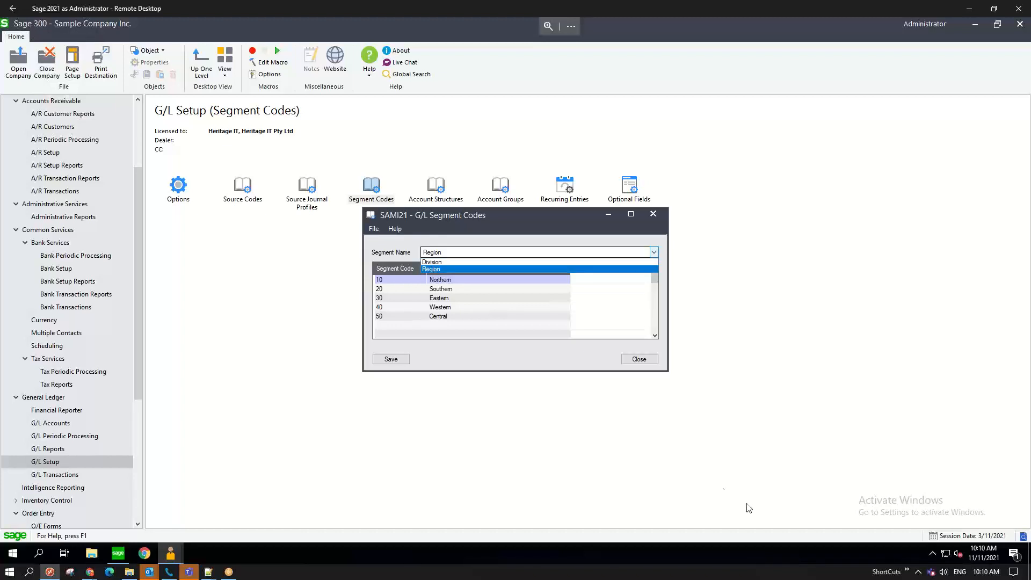
{"action": "left_click", "coordinate": [621, 365]}
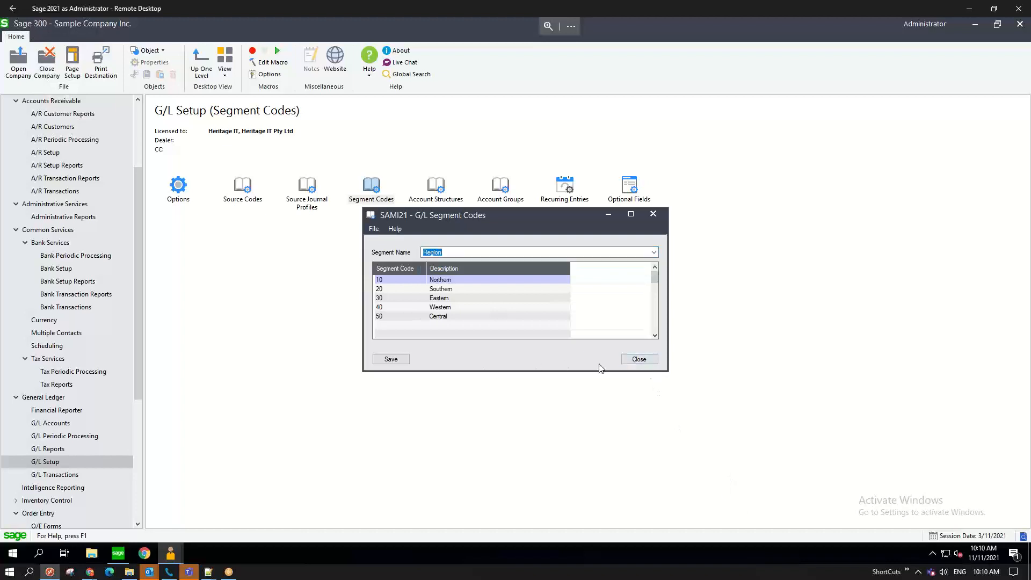
{"action": "left_click", "coordinate": [638, 364]}
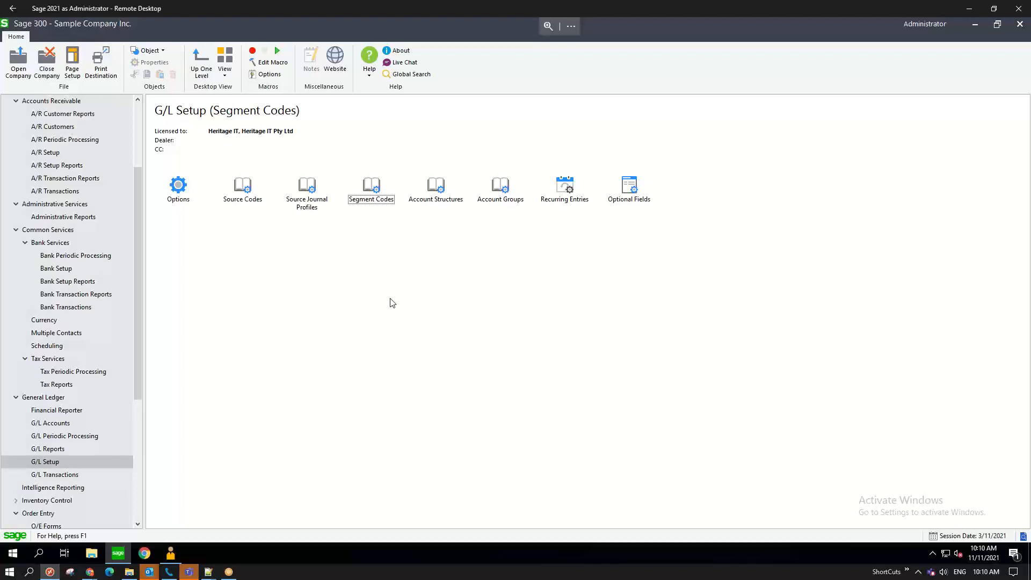
- Show Intelligence Reporting, then launch Crystal Reports 2016 for Sage by searching 'crys'
{"action": "left_click", "coordinate": [56, 491]}
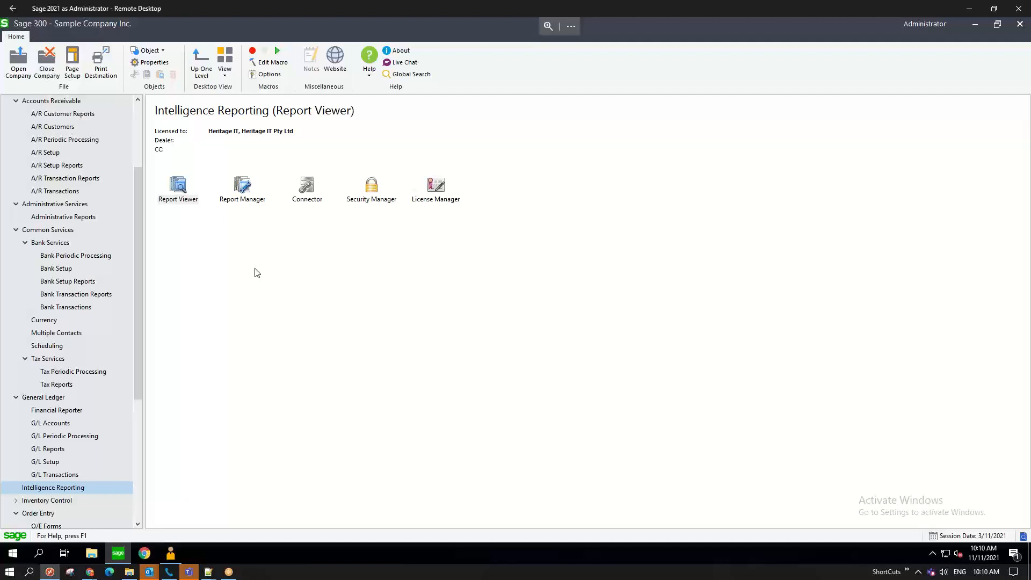
{"action": "left_click", "coordinate": [13, 554]}
{"action": "type", "text": "crys"}
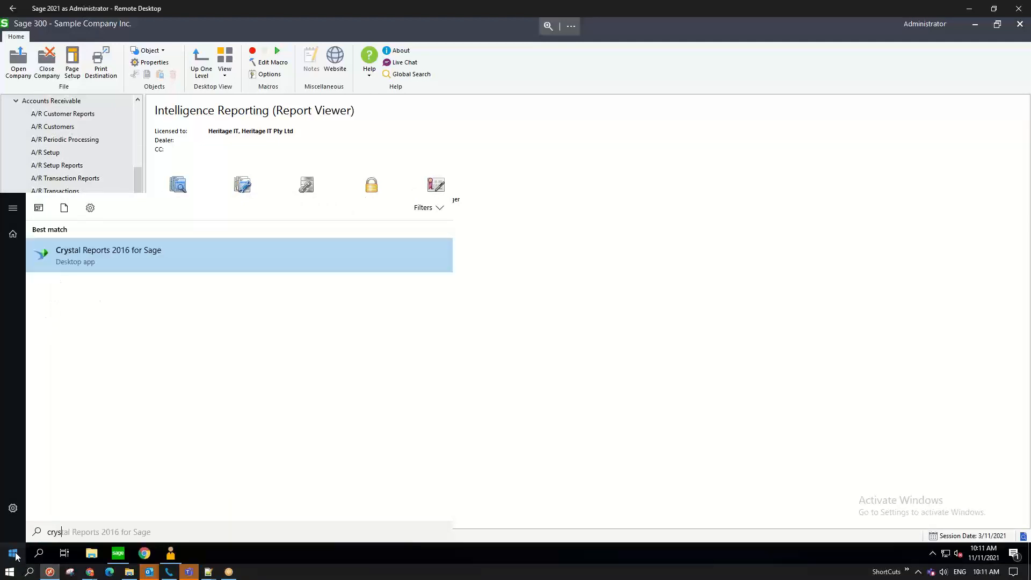
{"action": "key", "text": "Return"}
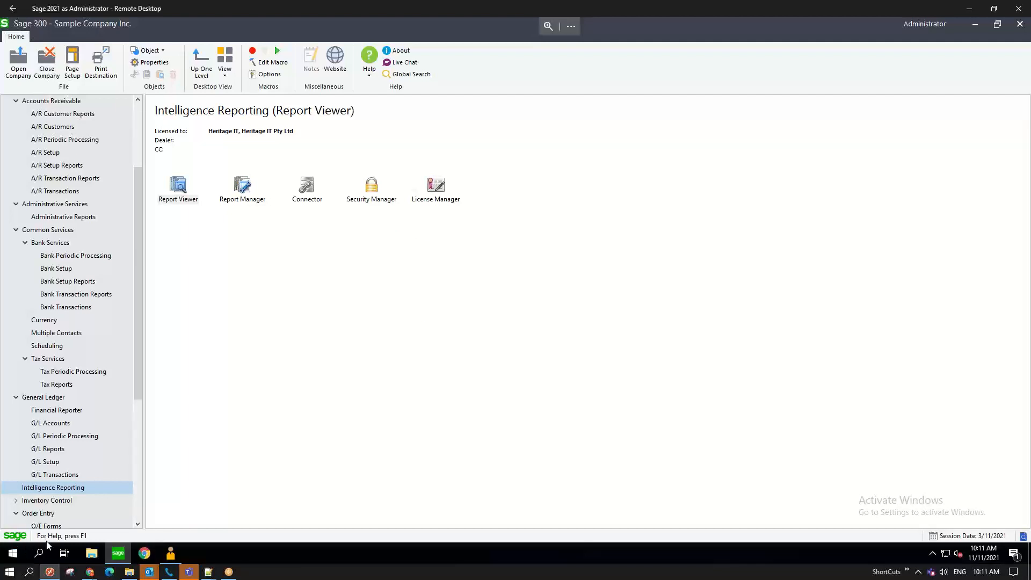
- Open the recent arstmt11natacct.rpt design, dismiss the formula warning, then close Crystal Reports
{"action": "mouse_move", "coordinate": [172, 558]}
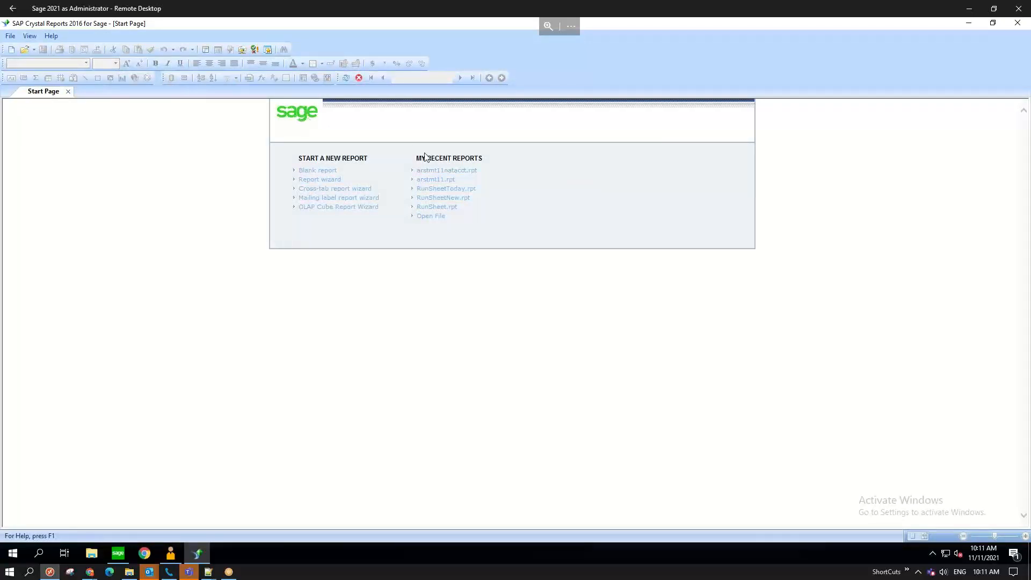
{"action": "left_click", "coordinate": [437, 172]}
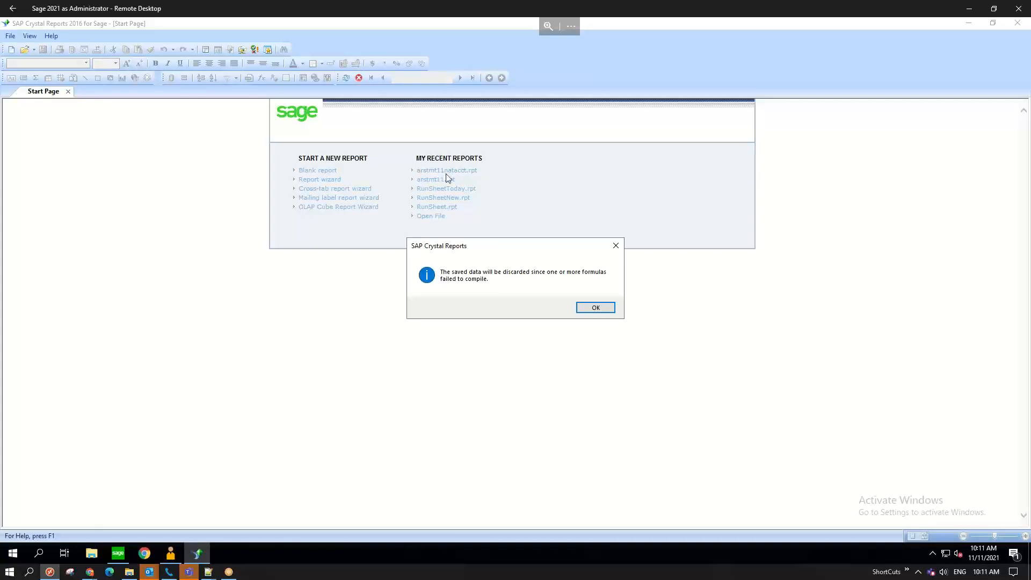
{"action": "left_click", "coordinate": [596, 308]}
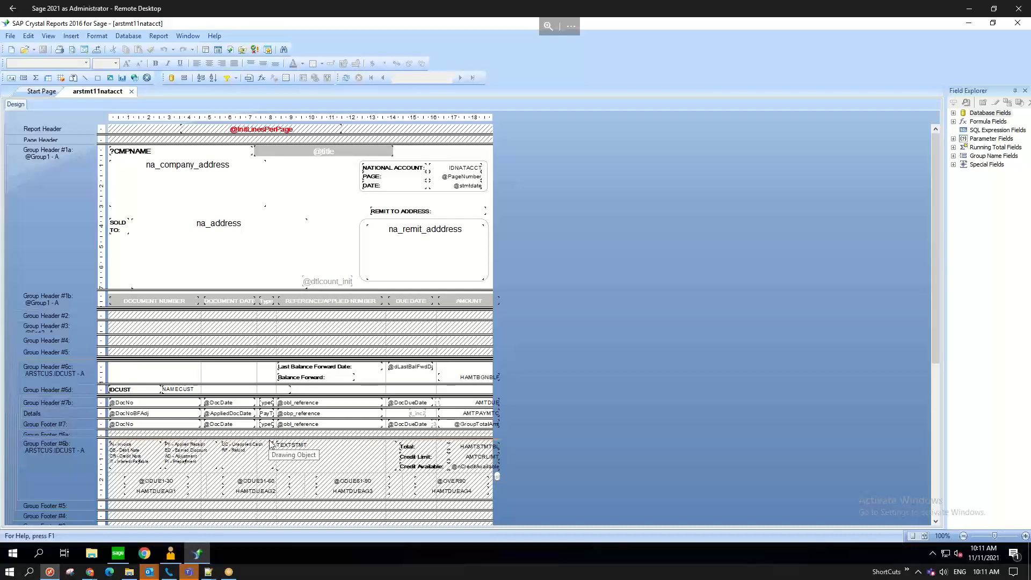
{"action": "left_click", "coordinate": [1017, 25]}
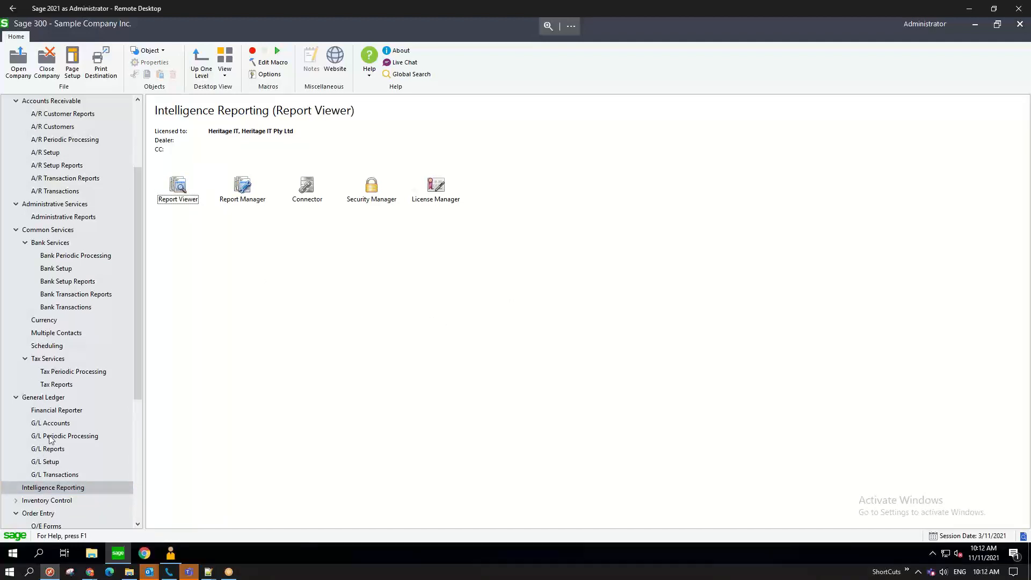
- Select Report Manager from the Intelligence Reporting tools, passing over Report Viewer
{"action": "left_click", "coordinate": [186, 191]}
{"action": "left_click", "coordinate": [247, 199]}
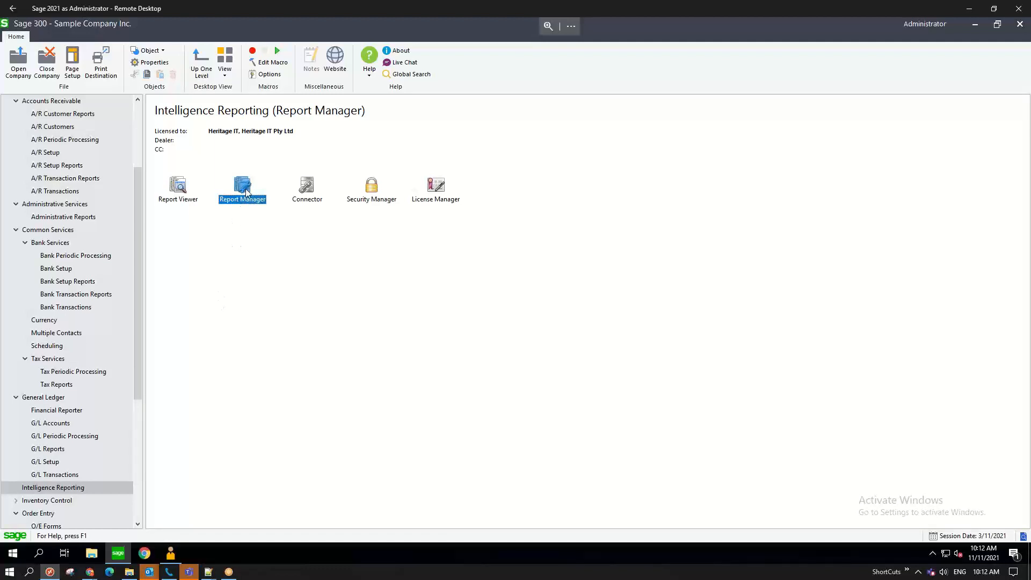
{"action": "mouse_move", "coordinate": [125, 553]}
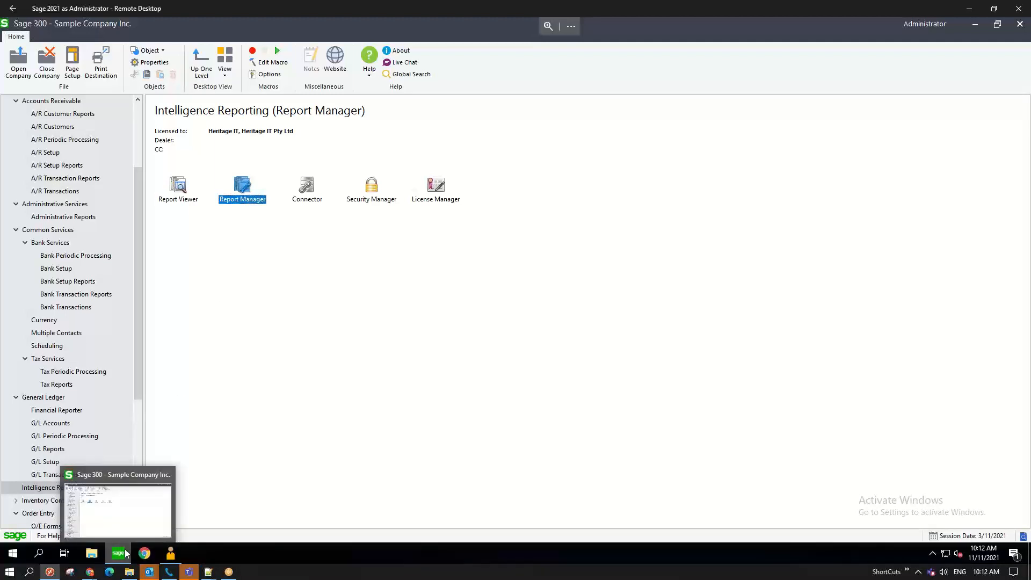